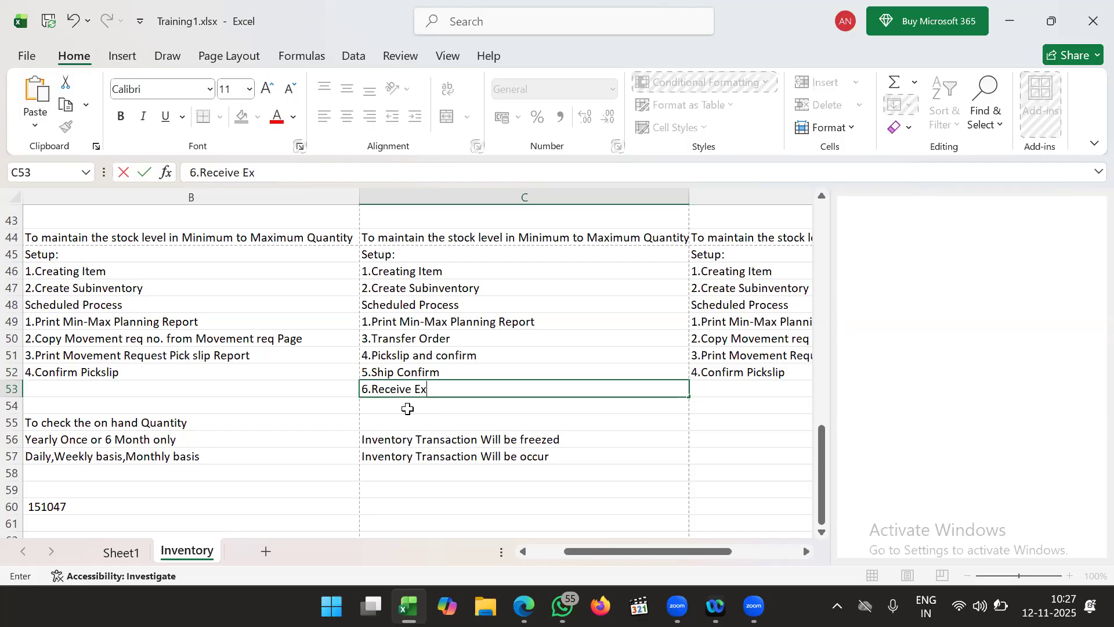
# - Enter '6.Receive Expected Shipment' in C53 and '7.Put away Trans' in C54, fixing the typo
pyautogui.write('Shipmen')
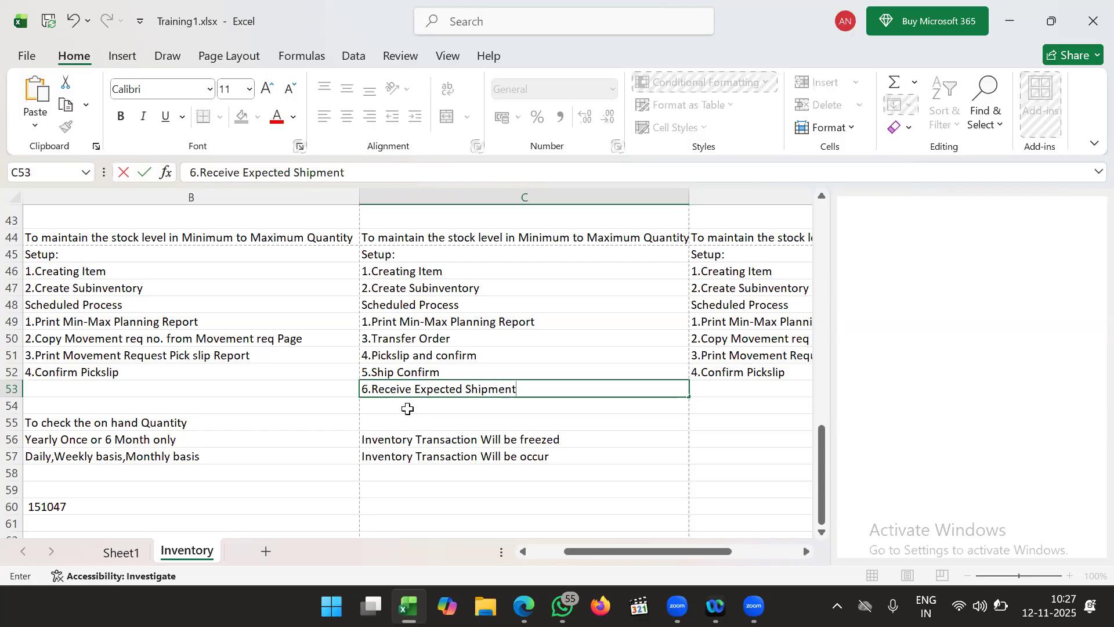
pyautogui.click(413, 408)
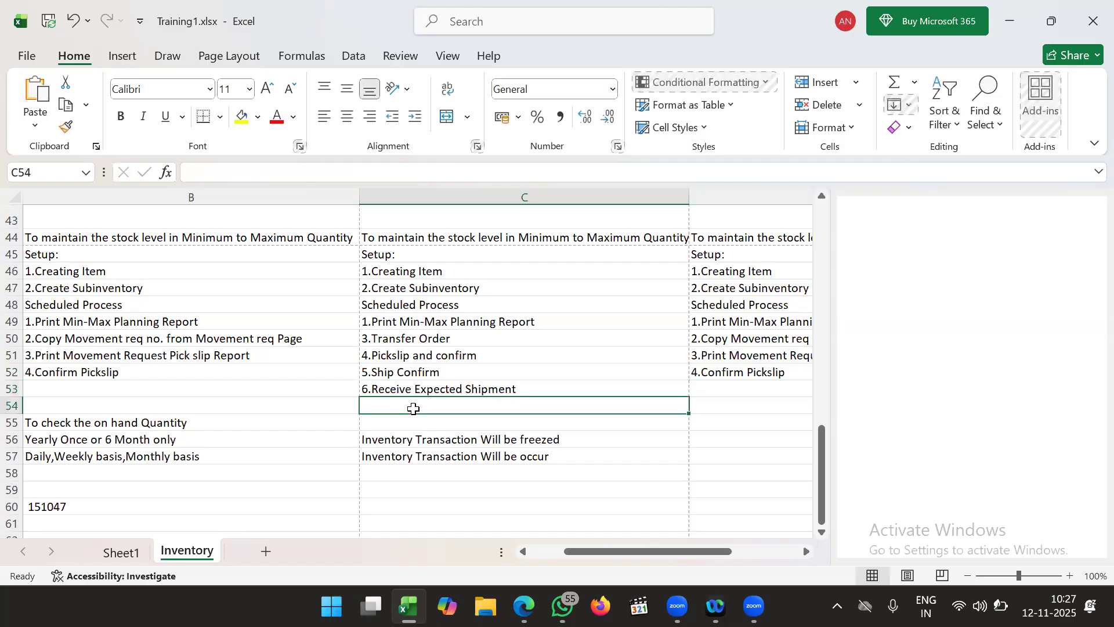
pyautogui.write('7.')
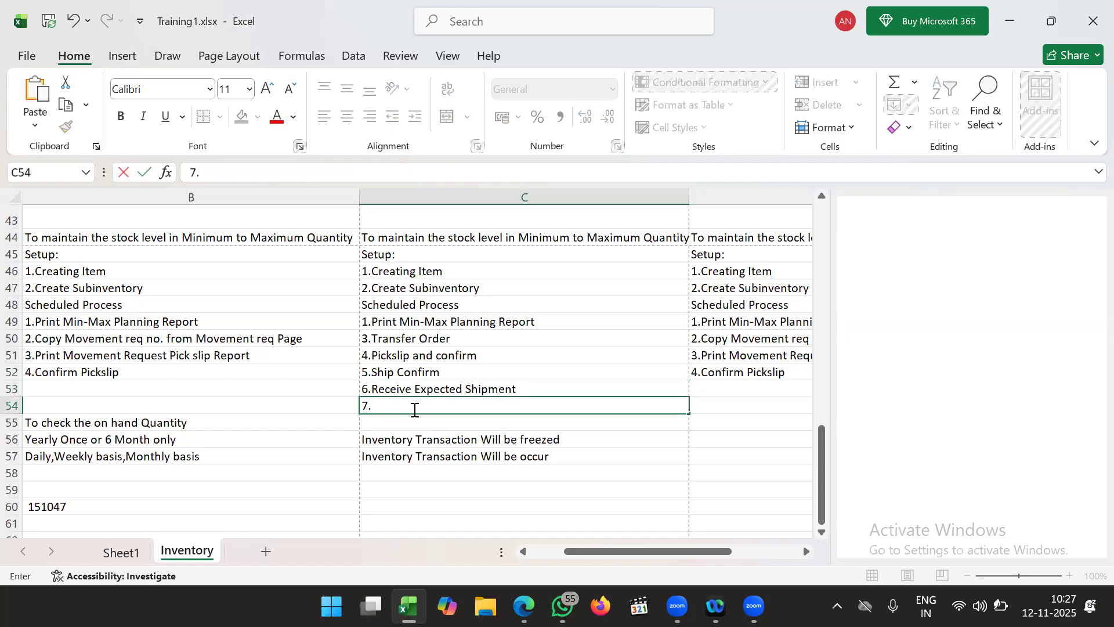
pyautogui.write('Put away Trabs')
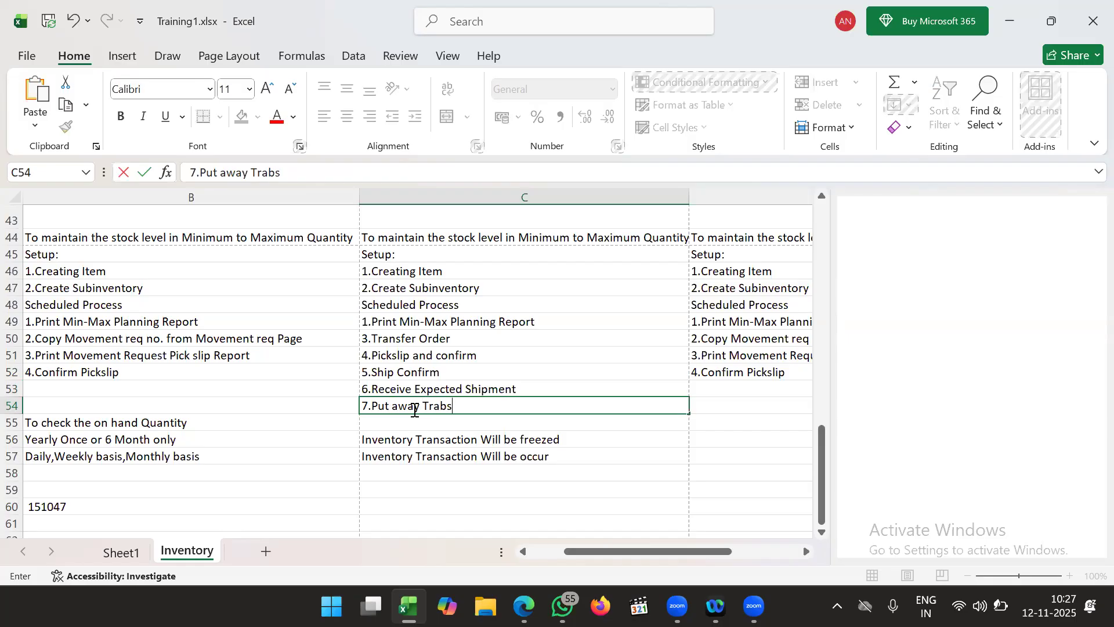
pyautogui.press('BackSpace')
pyautogui.press('BackSpace')
pyautogui.write('ns')
pyautogui.click(467, 386)
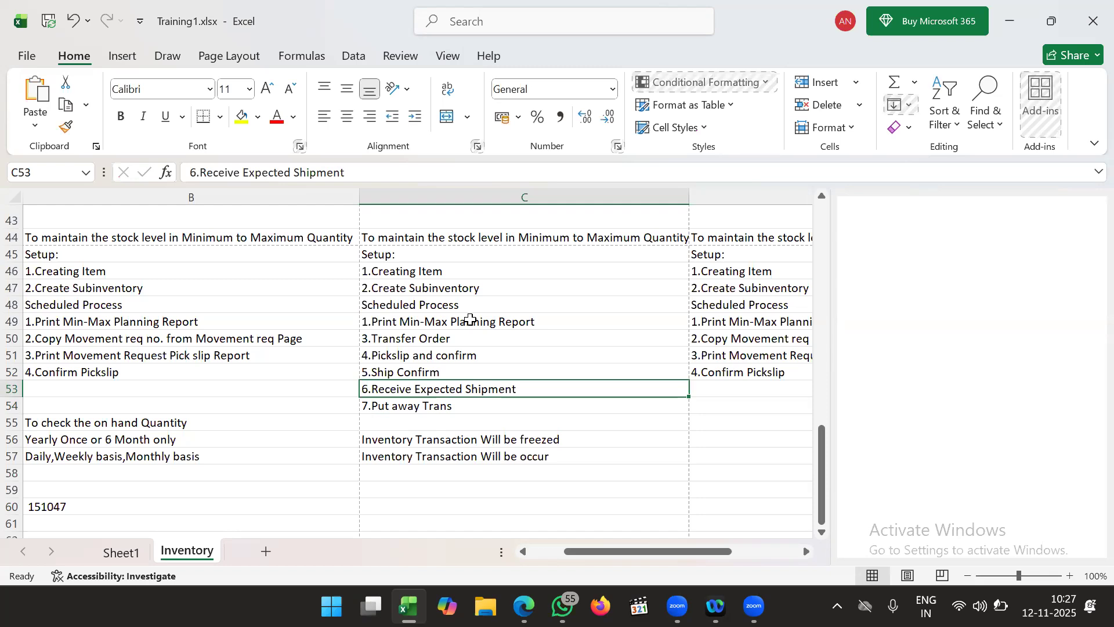
pyautogui.click(464, 414)
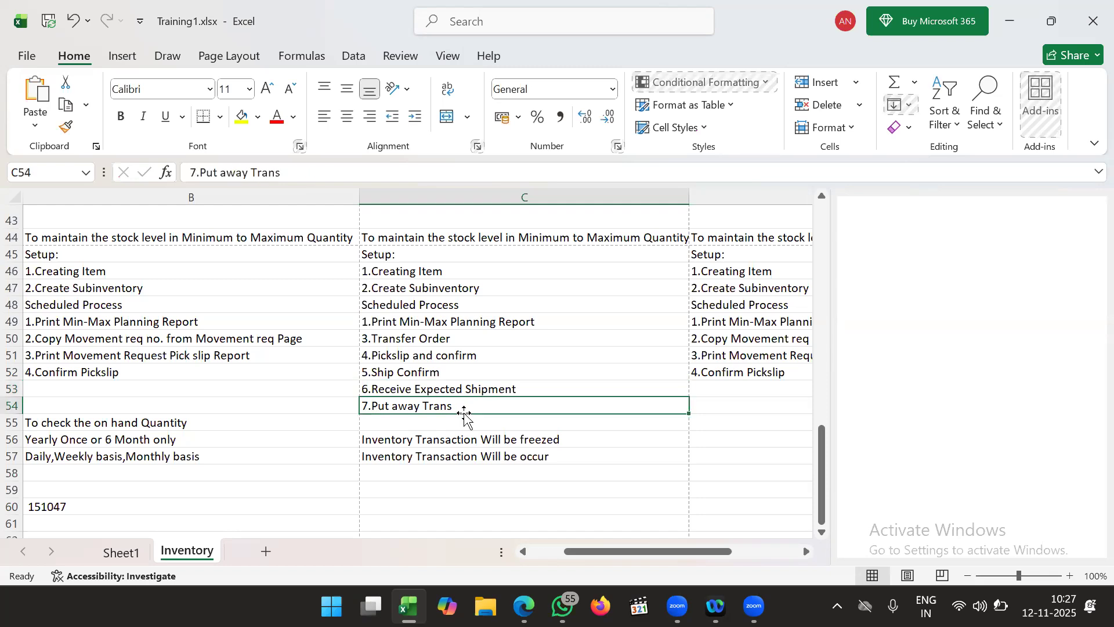
pyautogui.moveTo(491, 388); pyautogui.dragTo(489, 407)
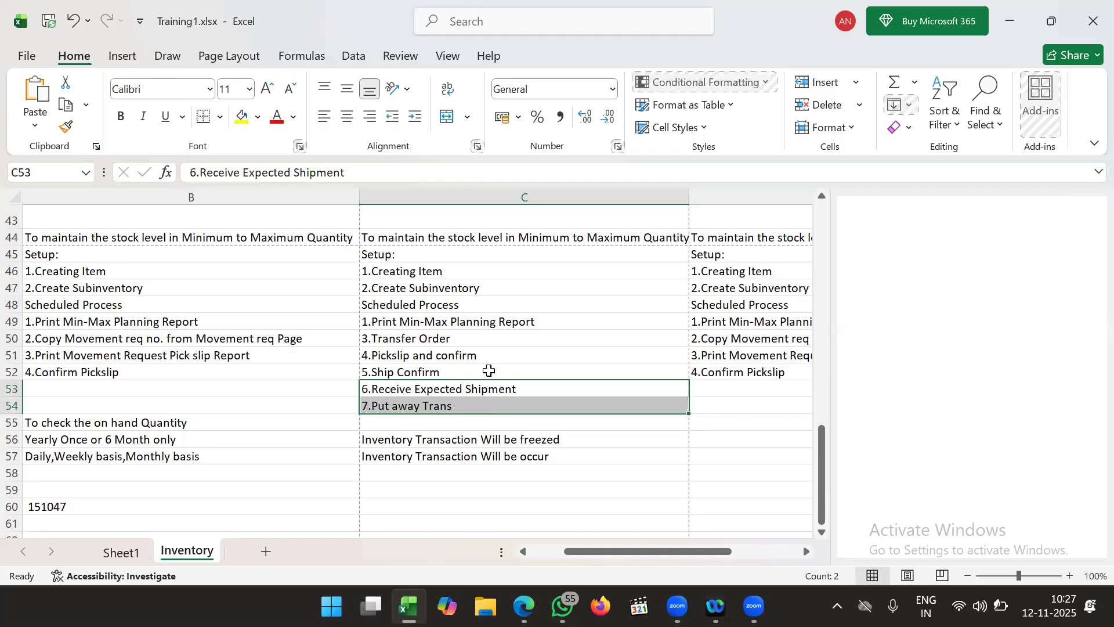
# - Delete the contents of D50:D52 so column D ends at '1.Print Min-Max Planning Report'
pyautogui.click(501, 350)
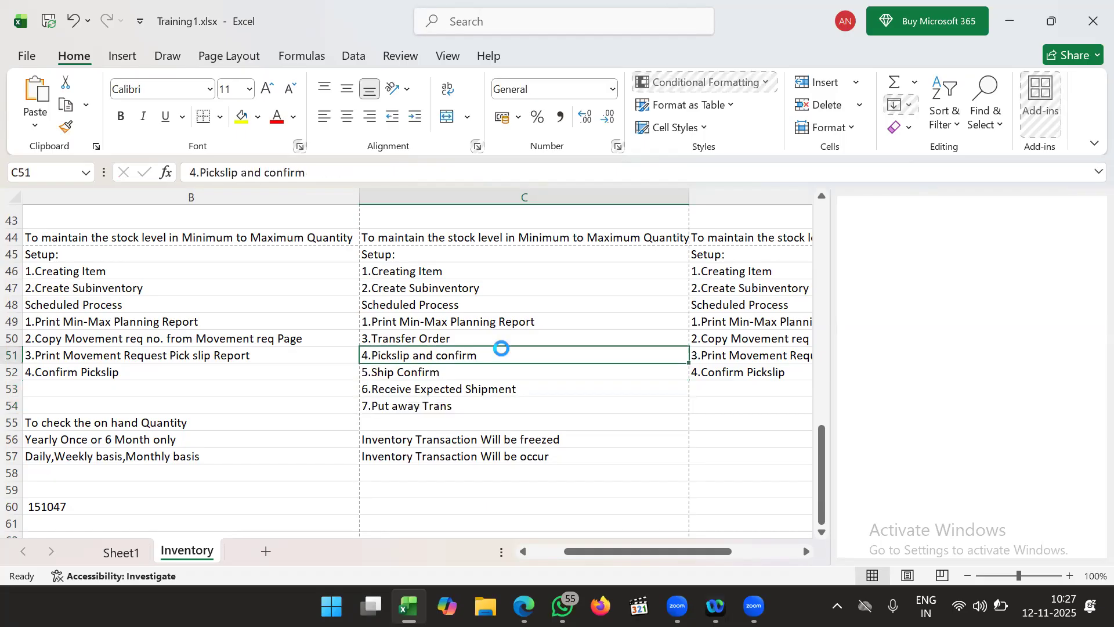
pyautogui.click(558, 334)
pyautogui.hscroll(5, 581, 347)
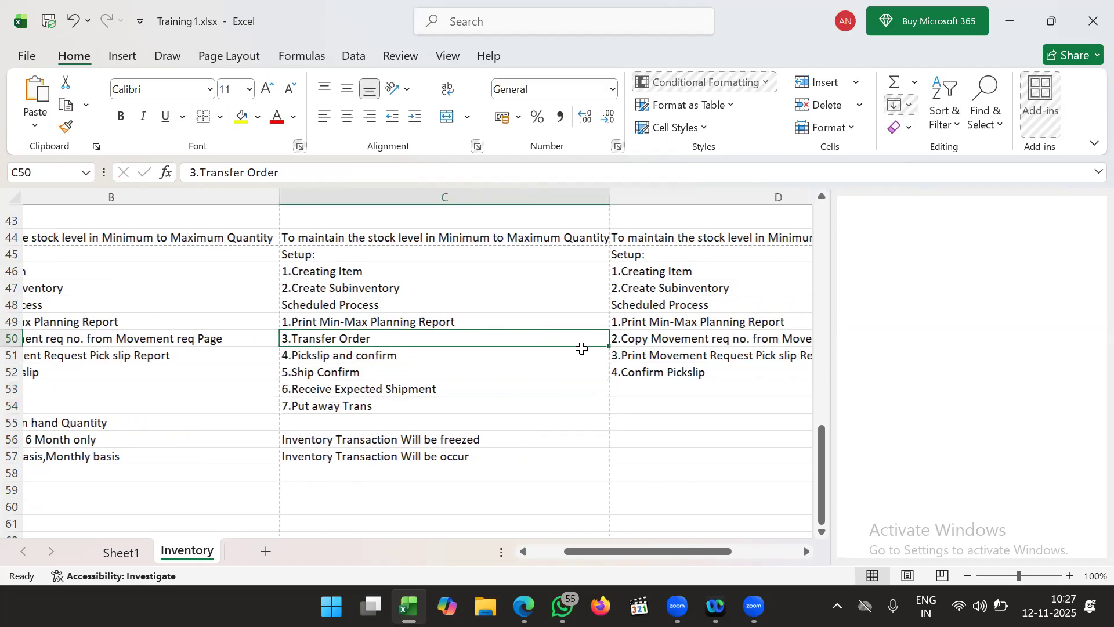
pyautogui.hscroll(2, 581, 347)
pyautogui.click(463, 306)
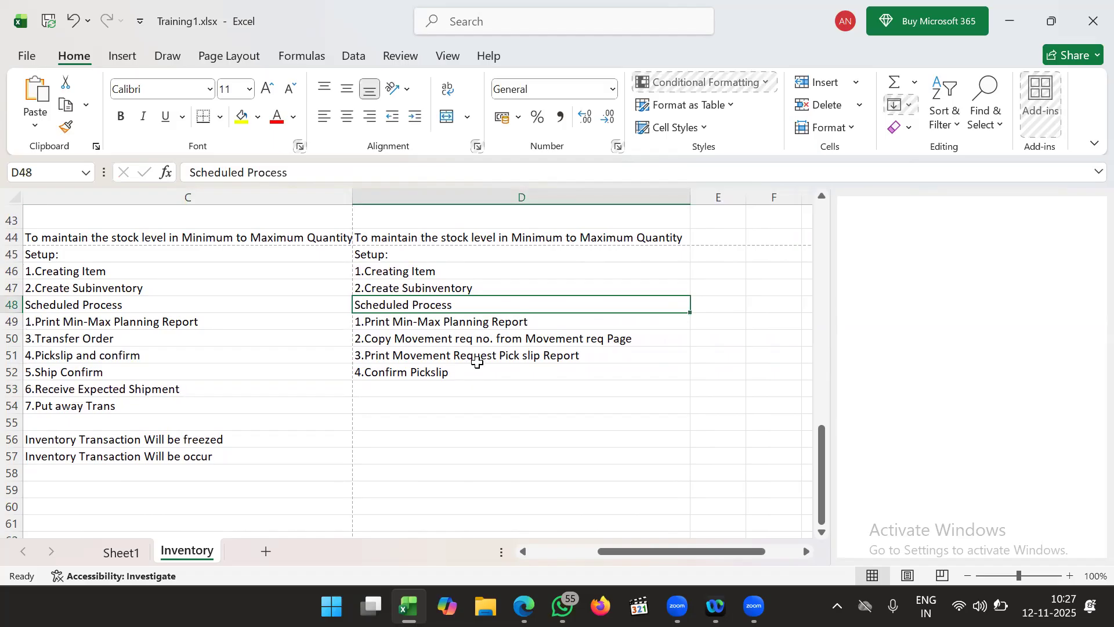
pyautogui.moveTo(464, 340); pyautogui.dragTo(475, 374)
pyautogui.press('Delete')
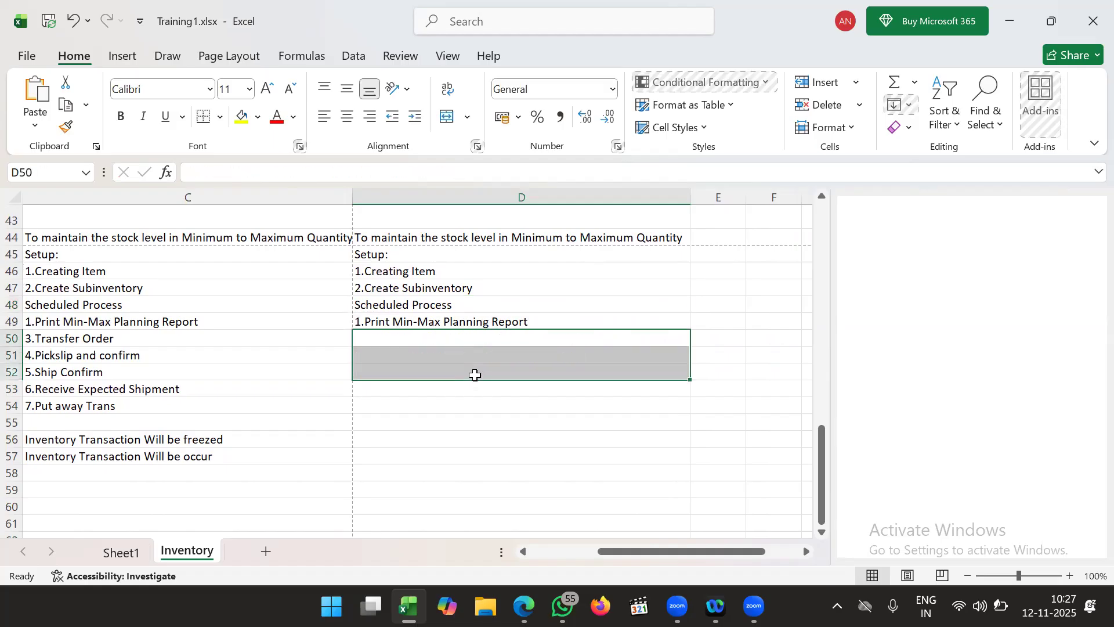
pyautogui.click(411, 333)
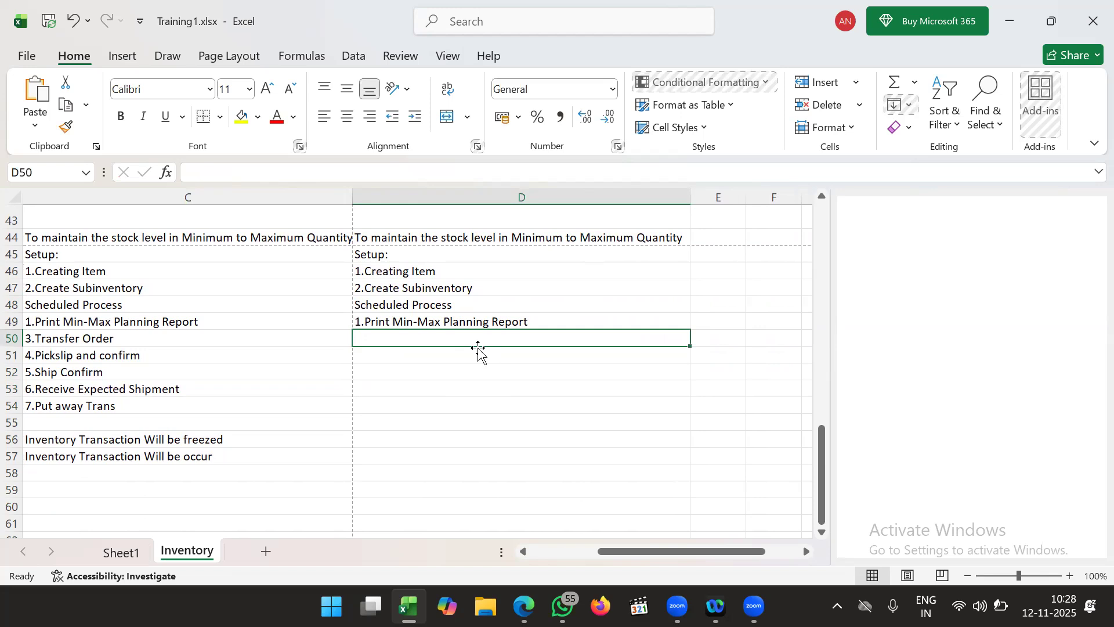
pyautogui.click(456, 369)
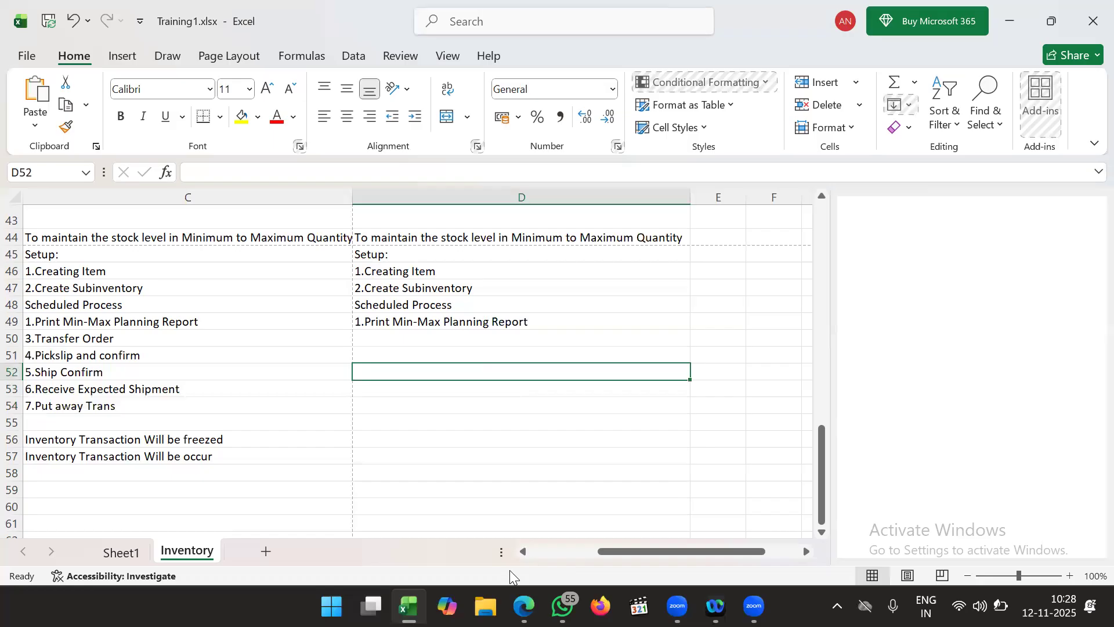
# - Back in the Oracle setup, list Procurement Foundation tasks and start Configure Requisitioning Business Function
pyautogui.click(524, 606)
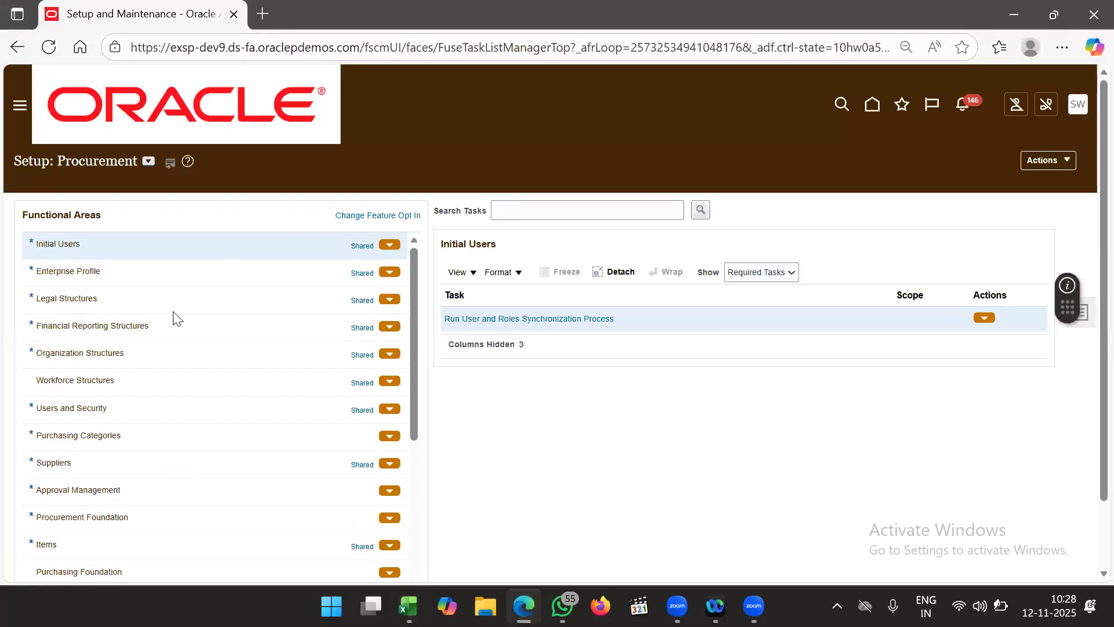
pyautogui.moveTo(190, 315); pyautogui.dragTo(153, 372)
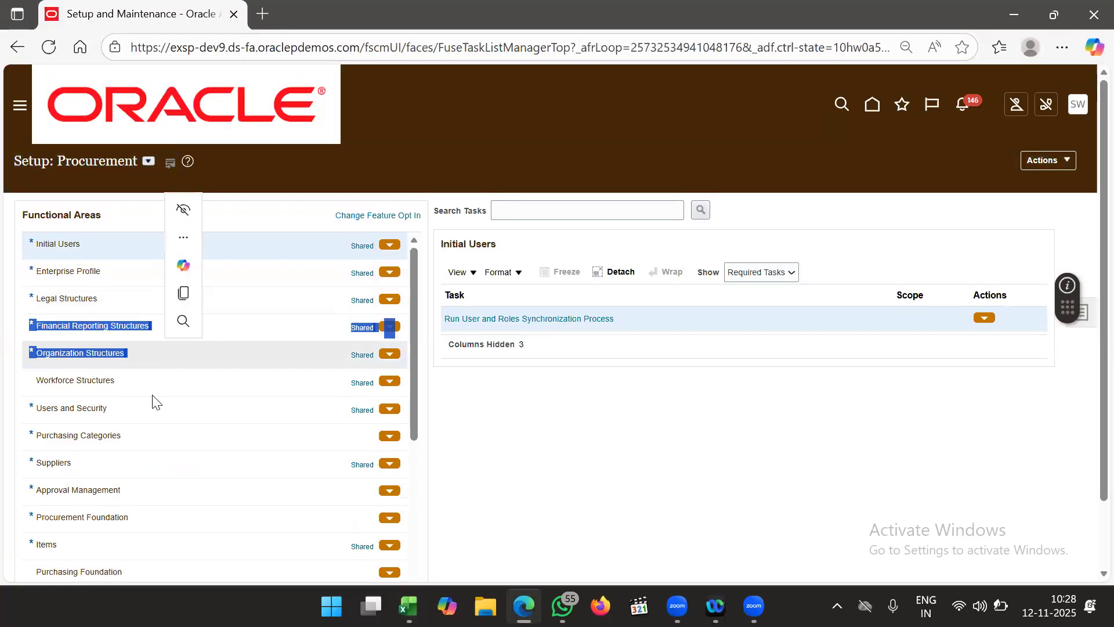
pyautogui.scroll(-3, 153, 388)
pyautogui.click(145, 365)
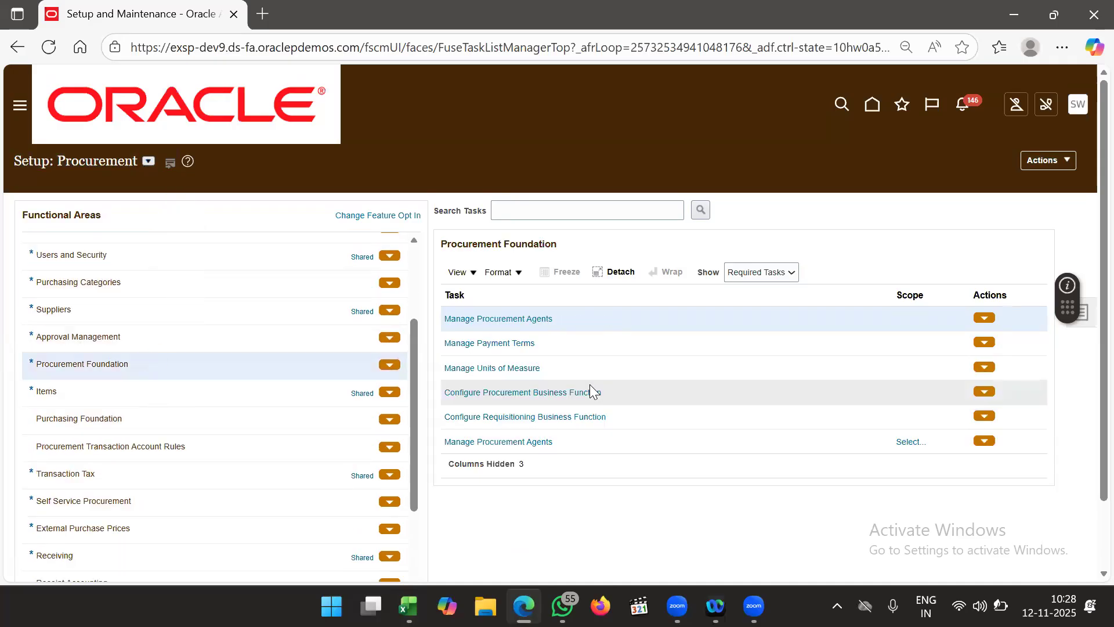
pyautogui.click(547, 417)
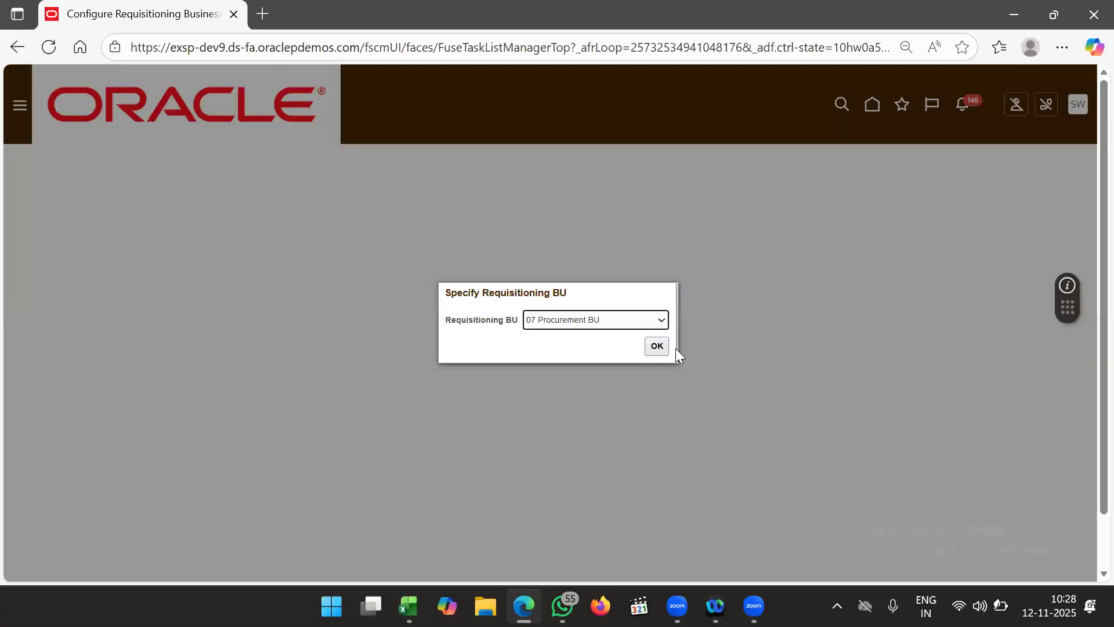
# - Choose US1 Business Unit as the Requisitioning BU and confirm
pyautogui.click(627, 325)
pyautogui.scroll(-3, 614, 226)
pyautogui.scroll(-15, 616, 231)
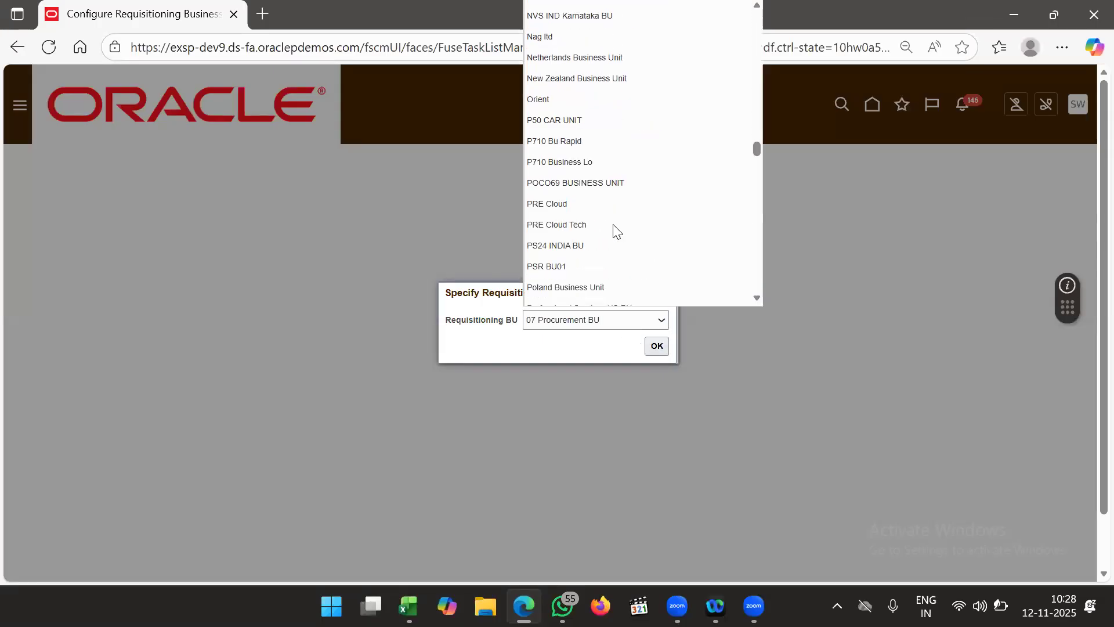
pyautogui.scroll(-10, 617, 231)
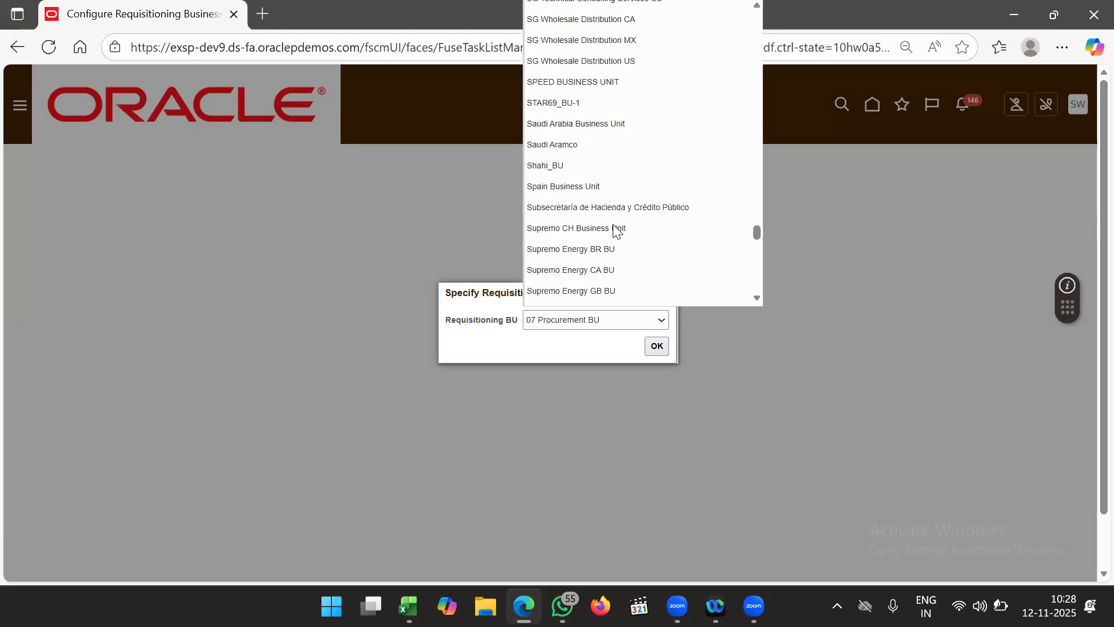
pyautogui.scroll(-10, 616, 231)
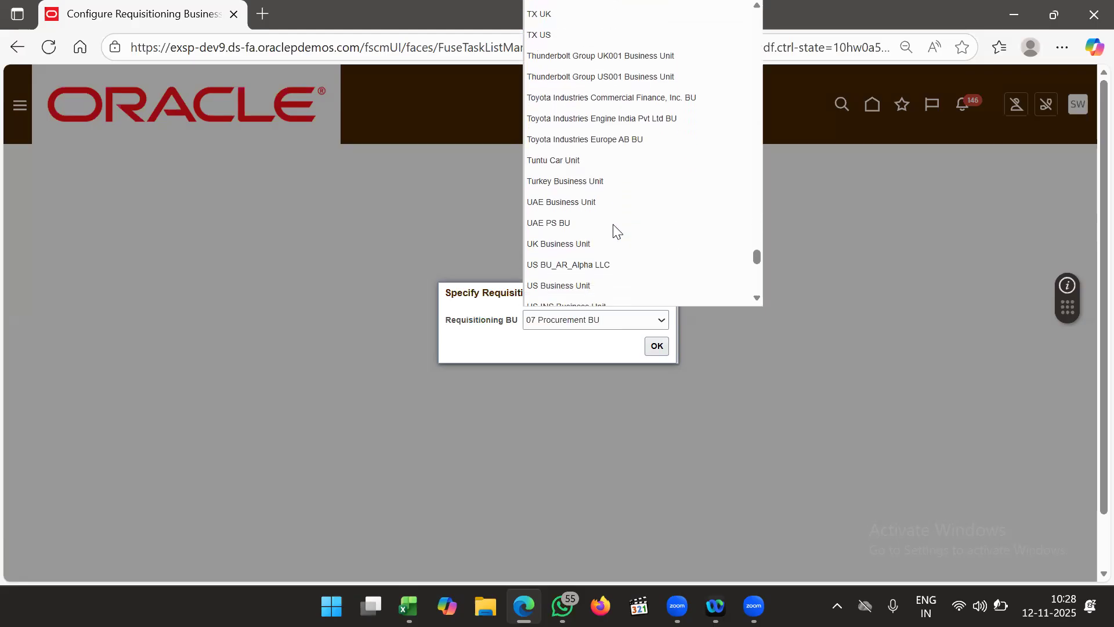
pyautogui.scroll(-1, 629, 209)
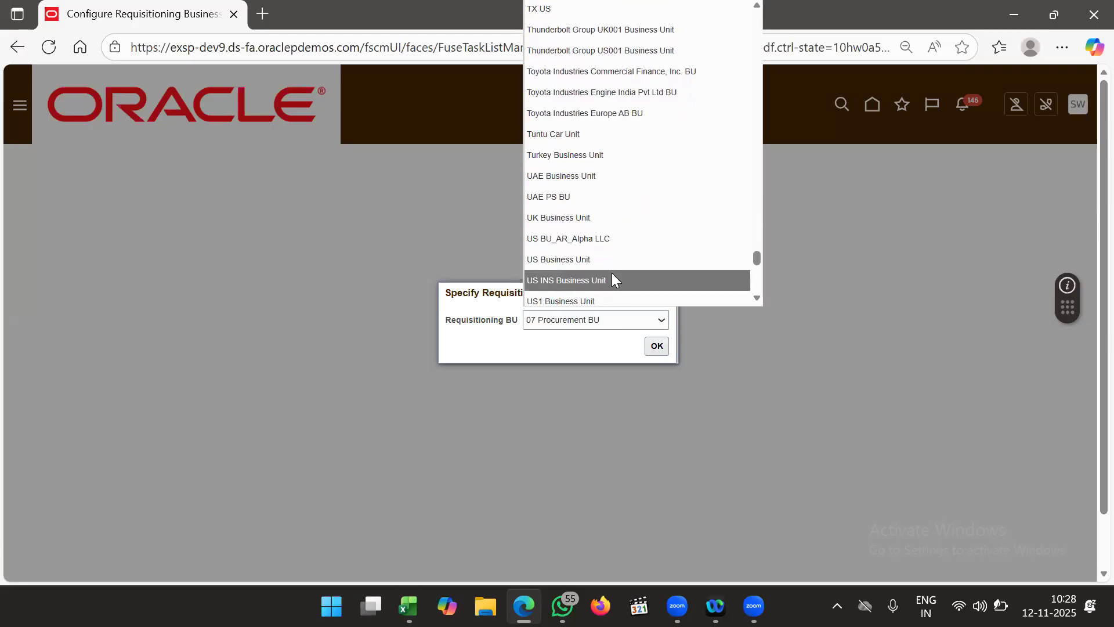
pyautogui.click(607, 299)
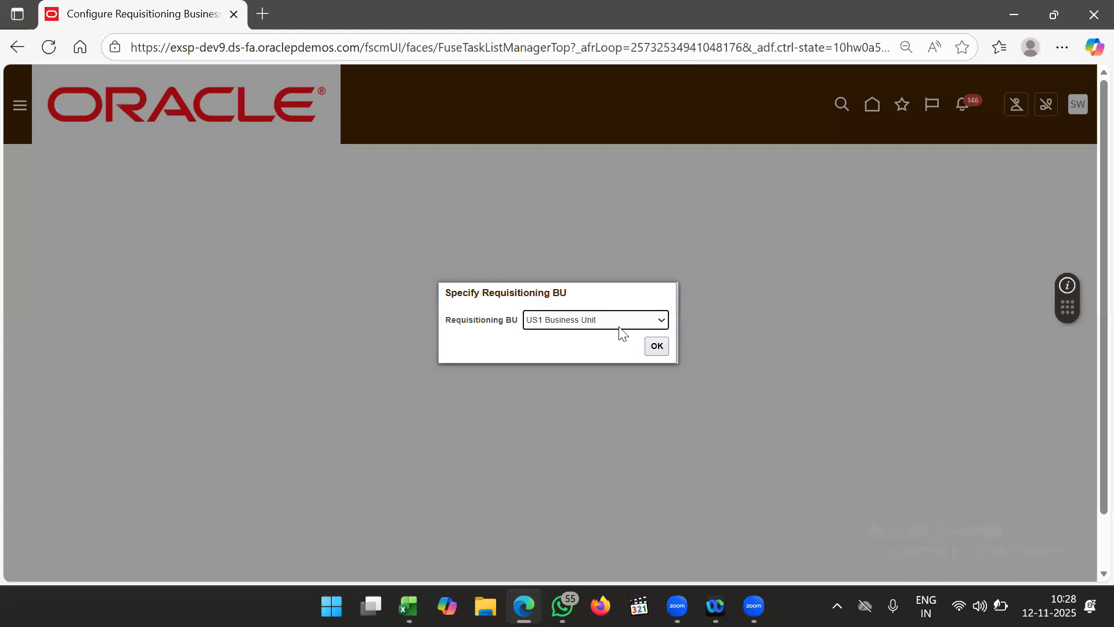
pyautogui.click(655, 347)
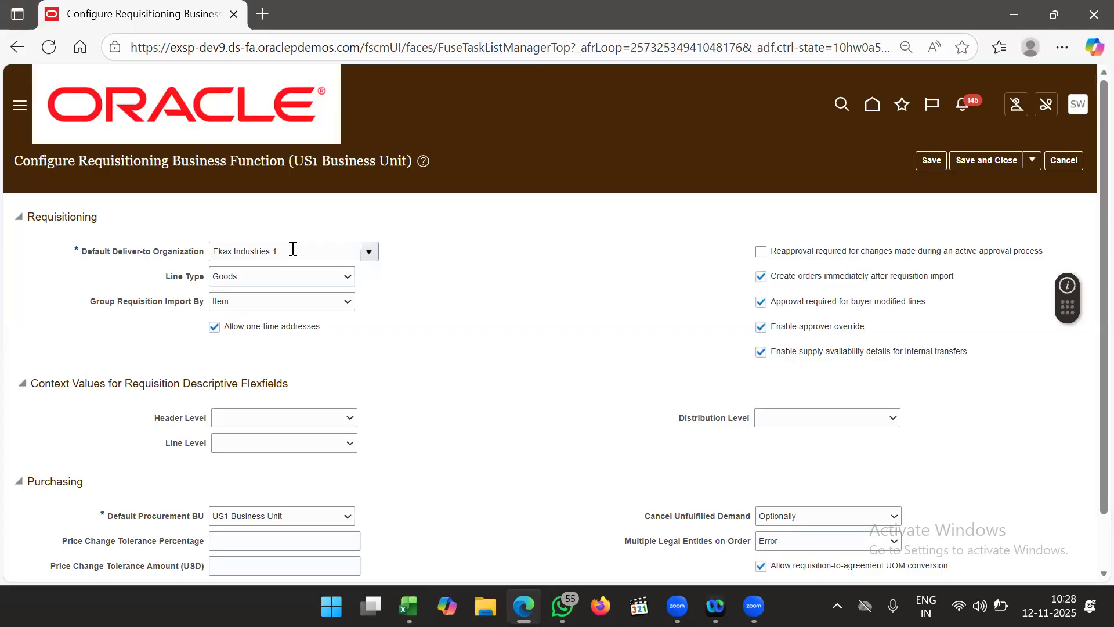
# - Set the Default Deliver-to Organization to 6002 ABI_BANGLORE ORG
pyautogui.tripleClick(336, 255)
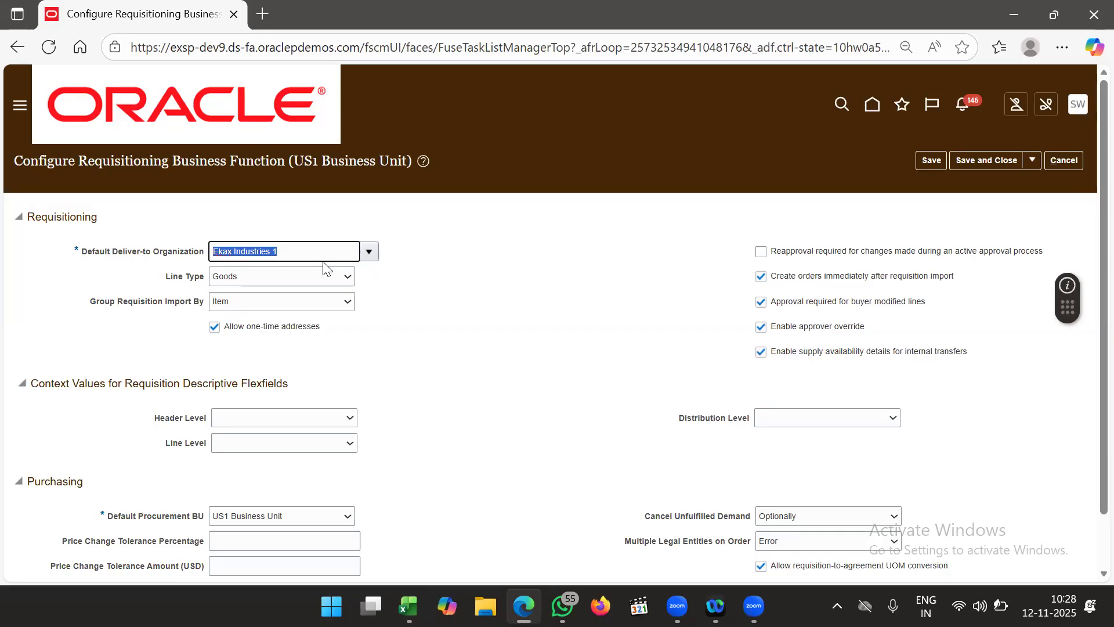
pyautogui.write('6002')
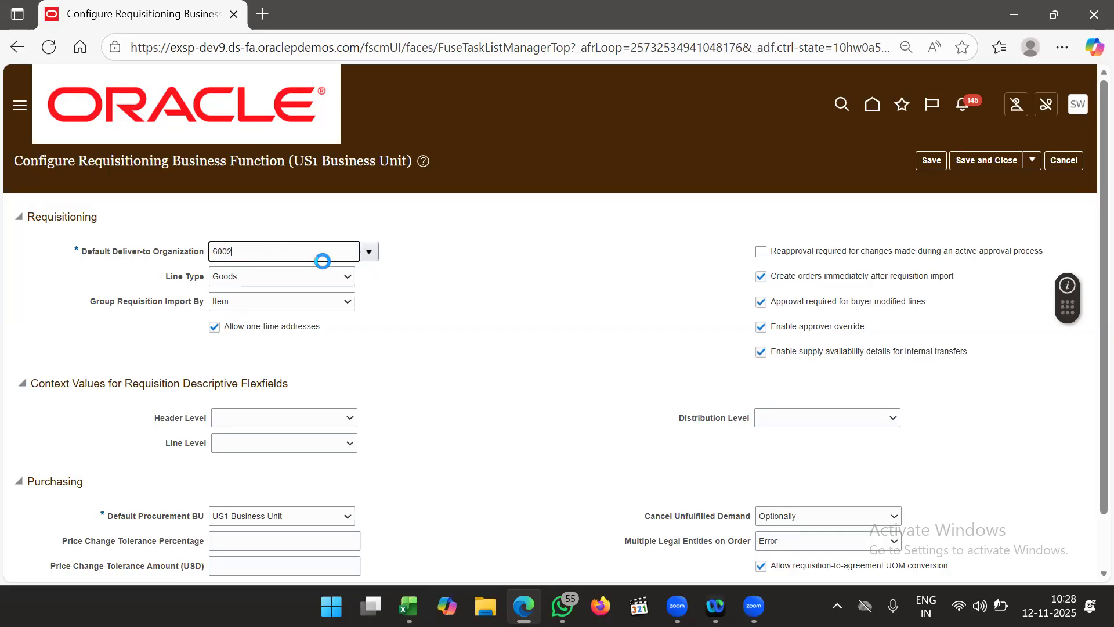
pyautogui.press('Tab')
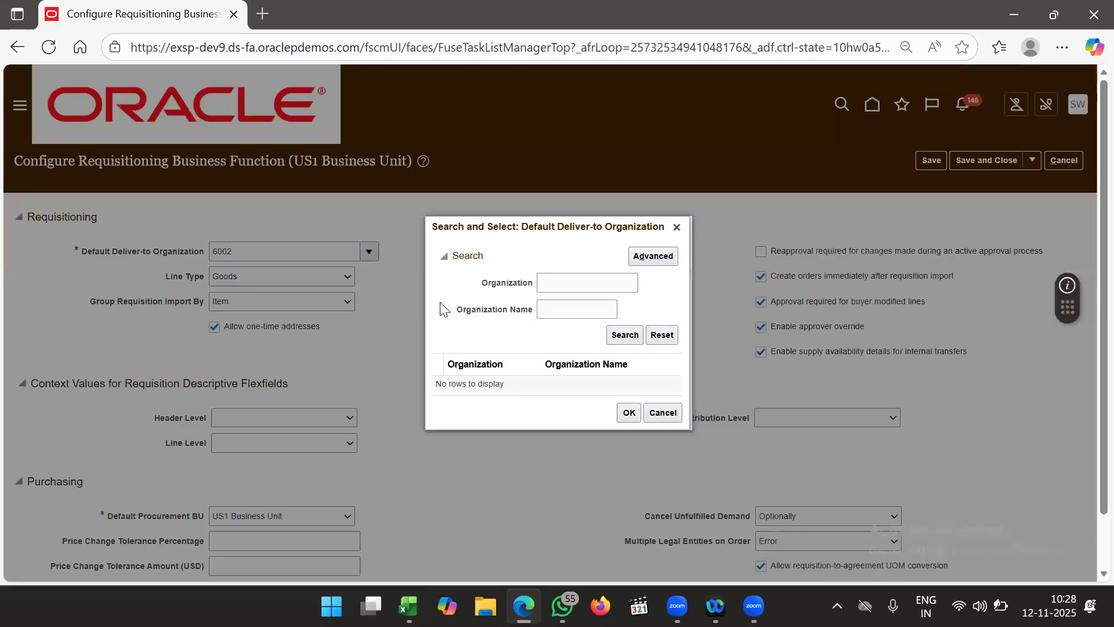
pyautogui.click(585, 290)
pyautogui.write('6002')
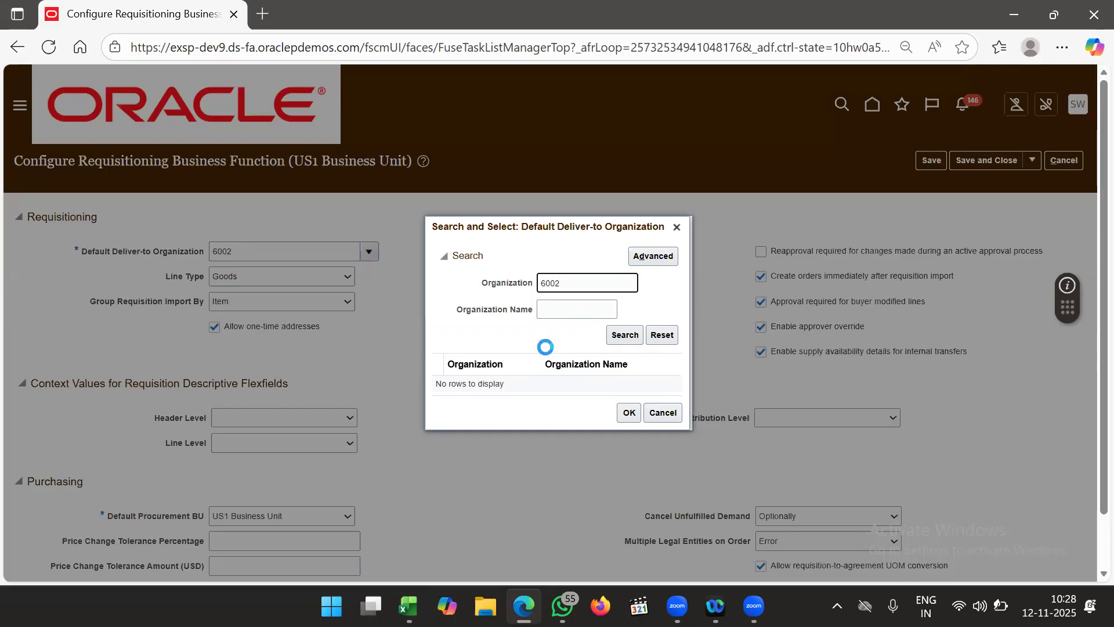
pyautogui.click(528, 383)
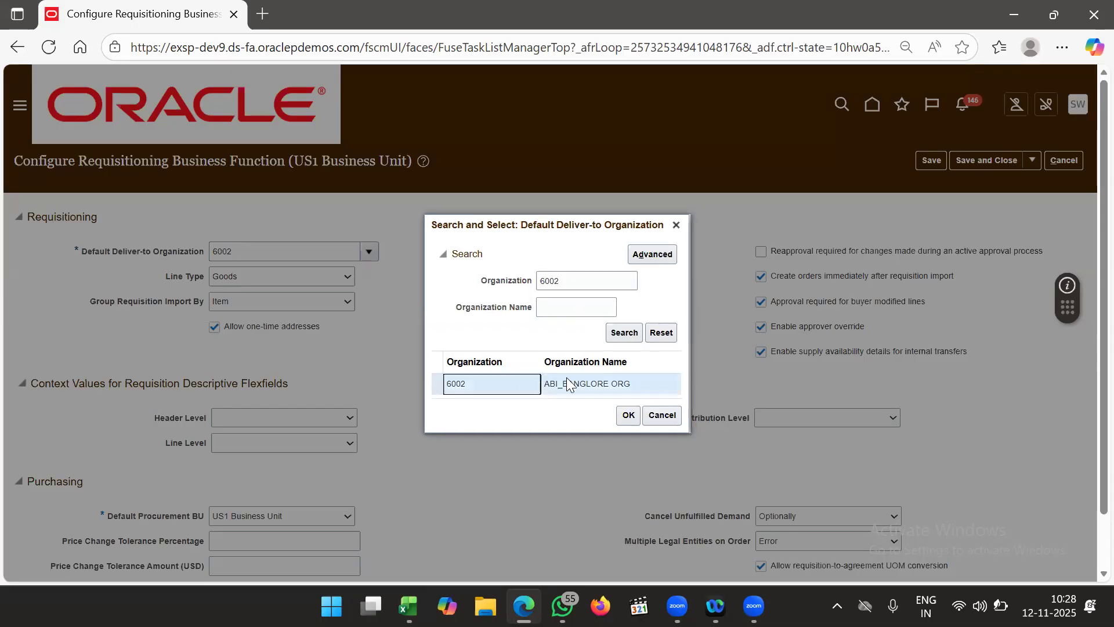
pyautogui.click(627, 416)
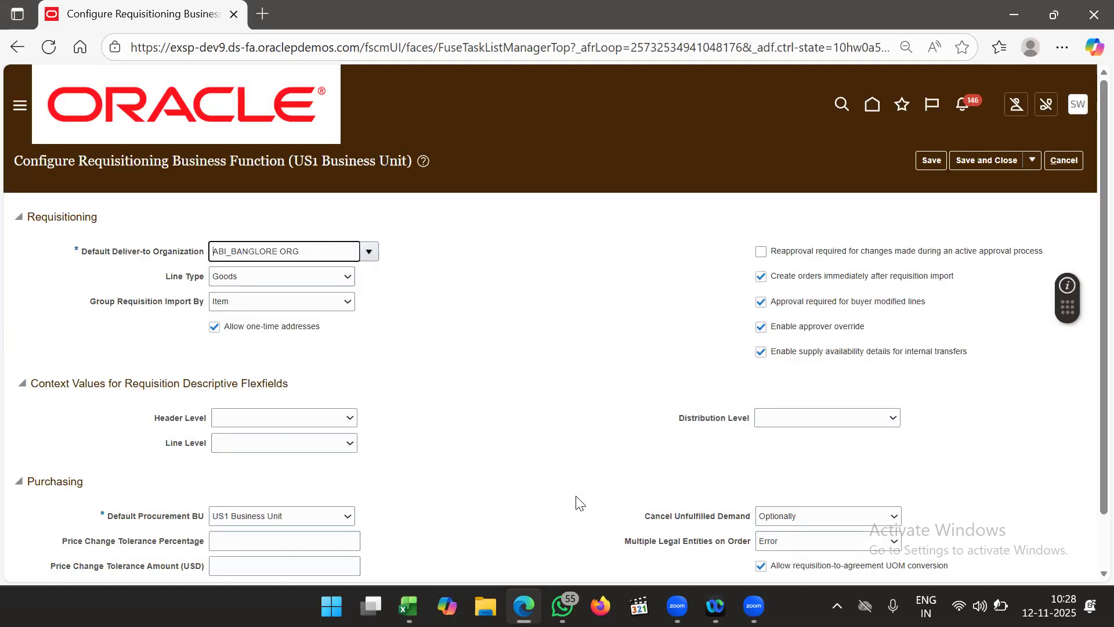
# - Save and close the requisitioning settings, then start Configure Procurement Business Function
pyautogui.scroll(-1, 474, 371)
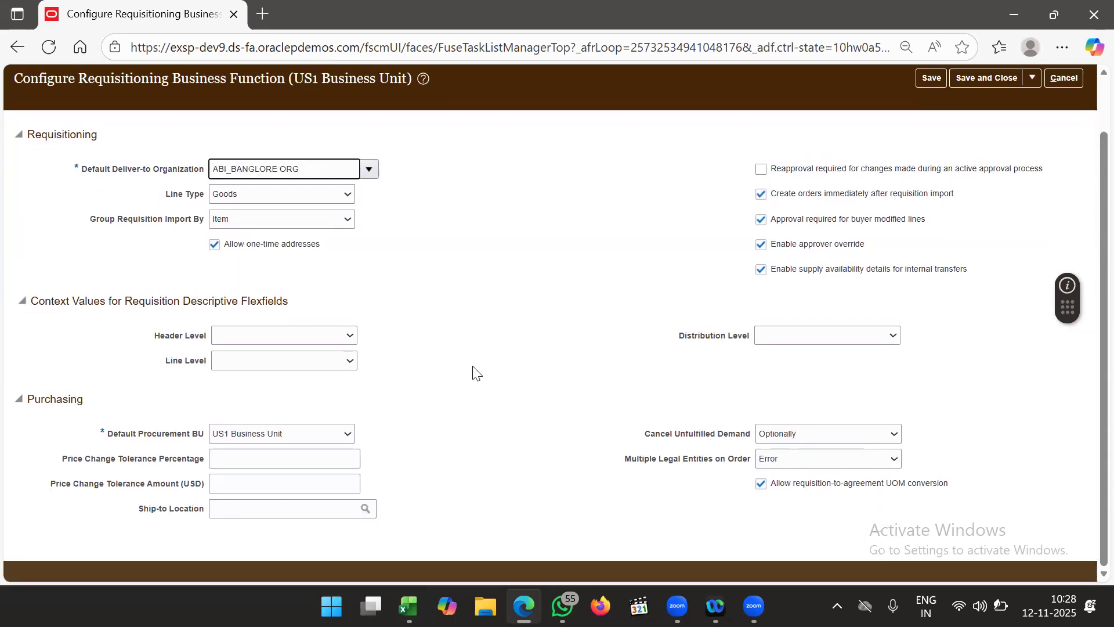
pyautogui.scroll(1, 542, 371)
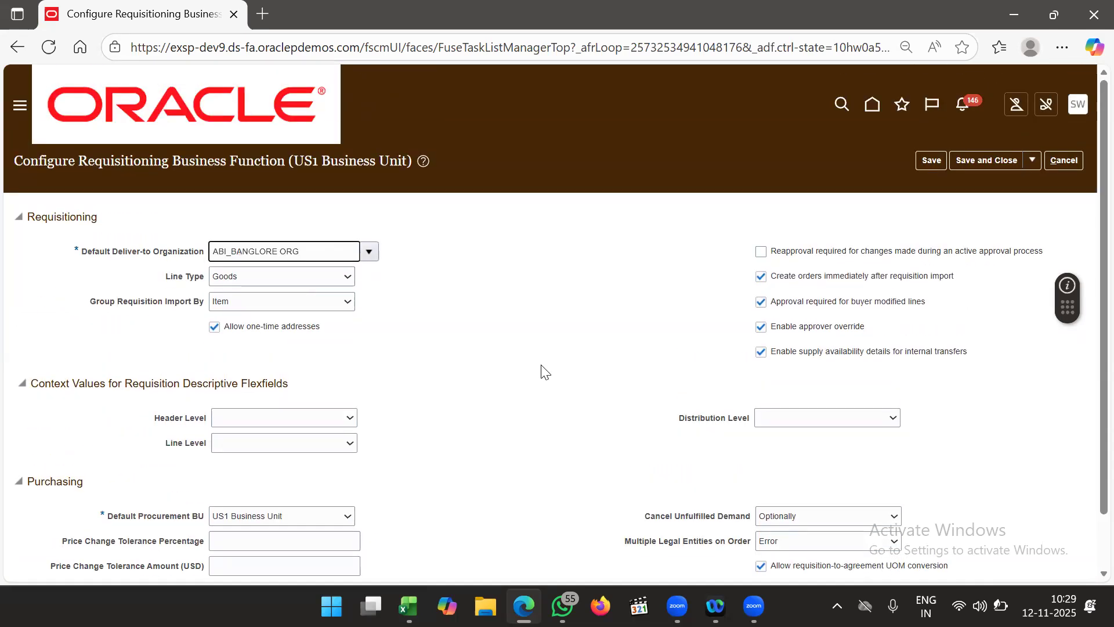
pyautogui.click(993, 163)
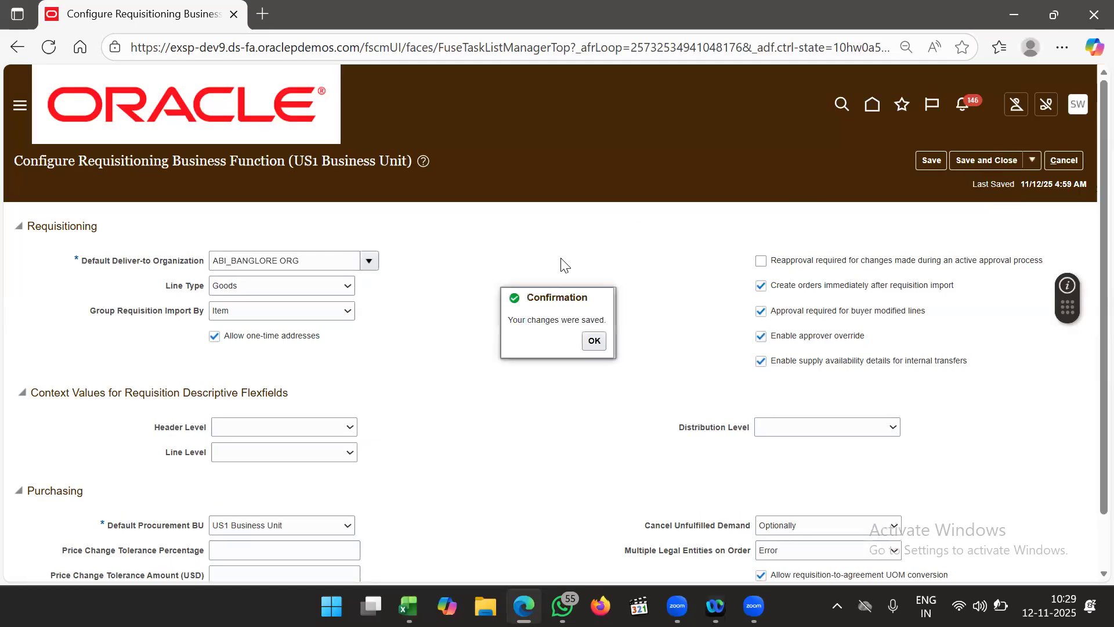
pyautogui.click(592, 344)
pyautogui.click(565, 394)
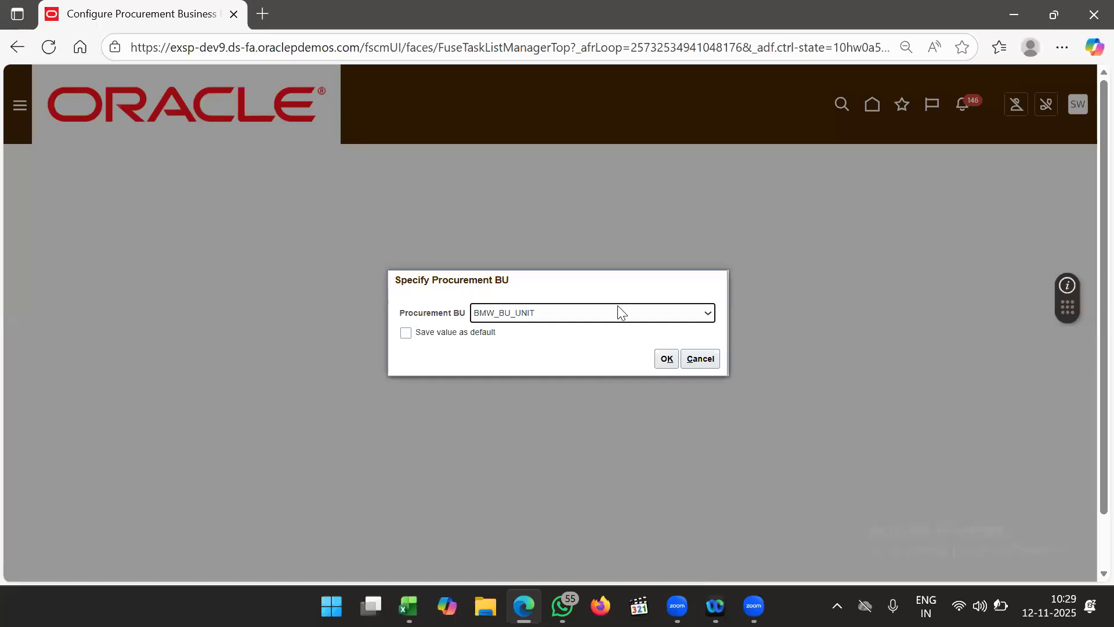
# - Select US1 Business Unit as the Procurement BU and continue
pyautogui.click(618, 313)
pyautogui.scroll(-20, 619, 244)
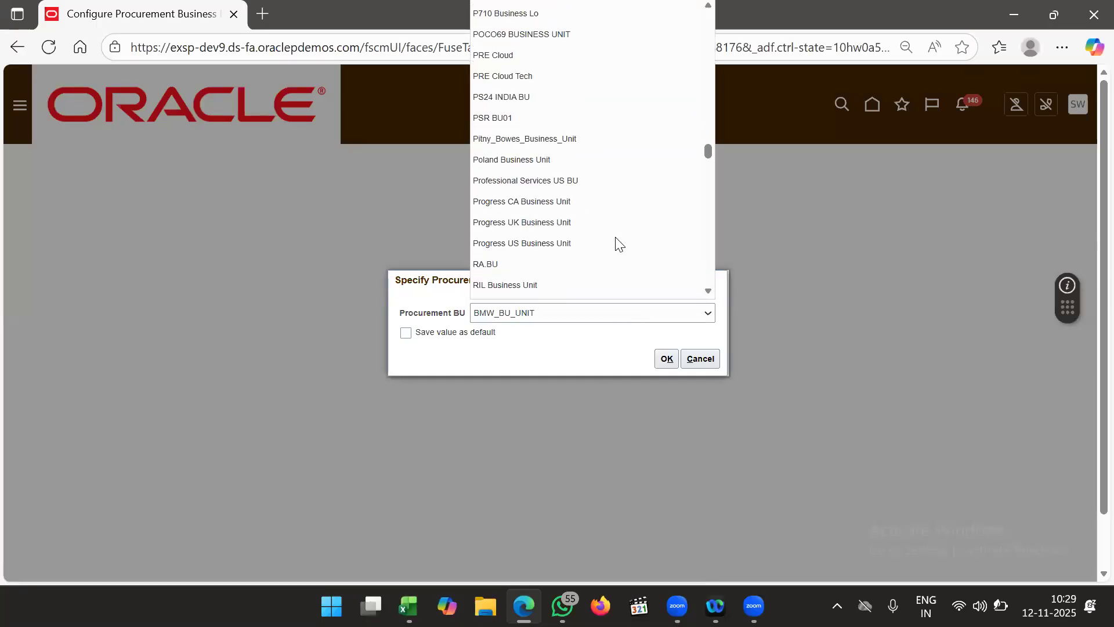
pyautogui.scroll(-15, 618, 244)
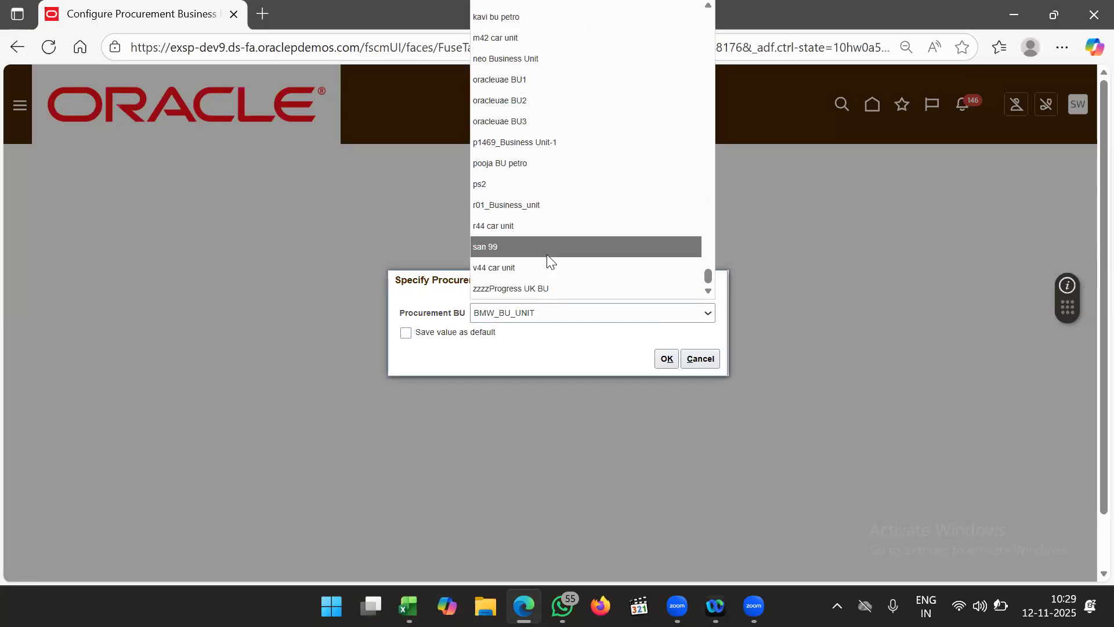
pyautogui.scroll(5, 577, 159)
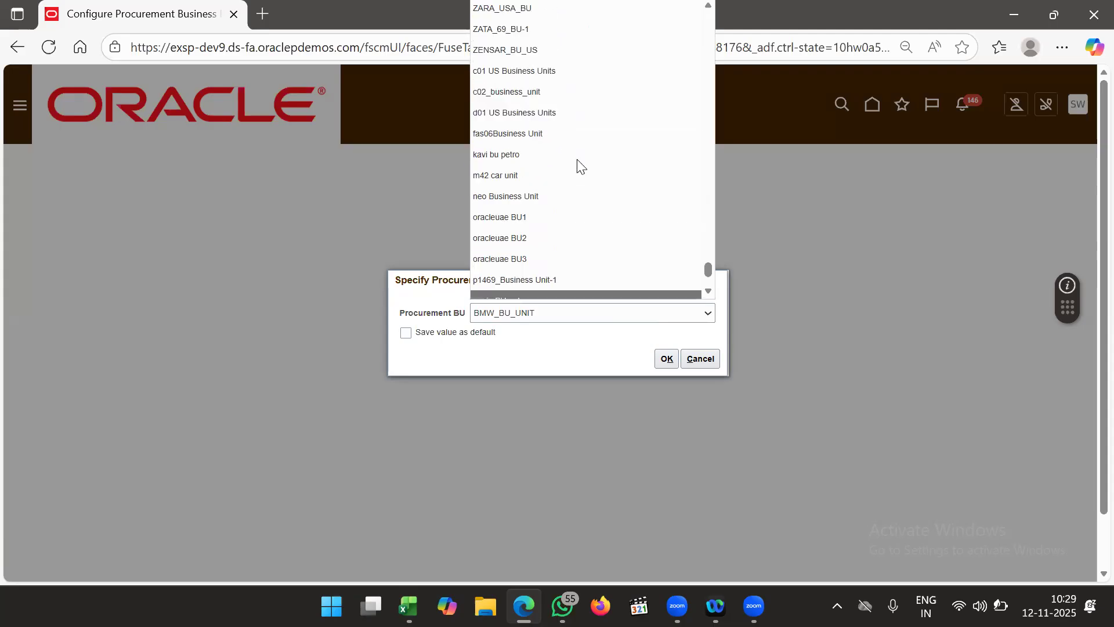
pyautogui.scroll(5, 579, 164)
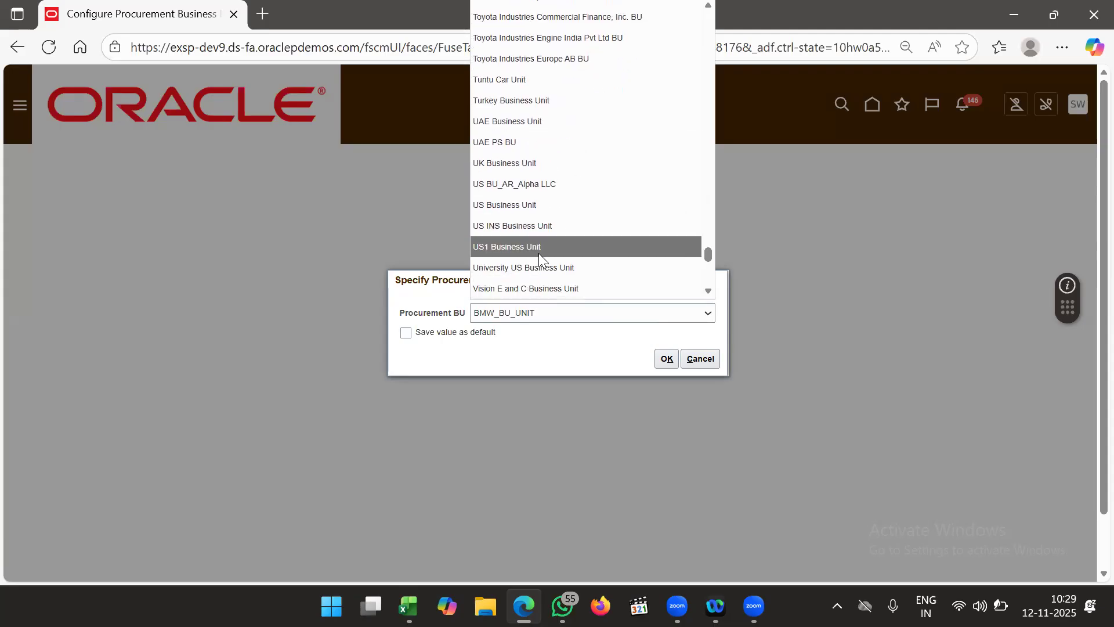
pyautogui.click(539, 253)
pyautogui.click(666, 358)
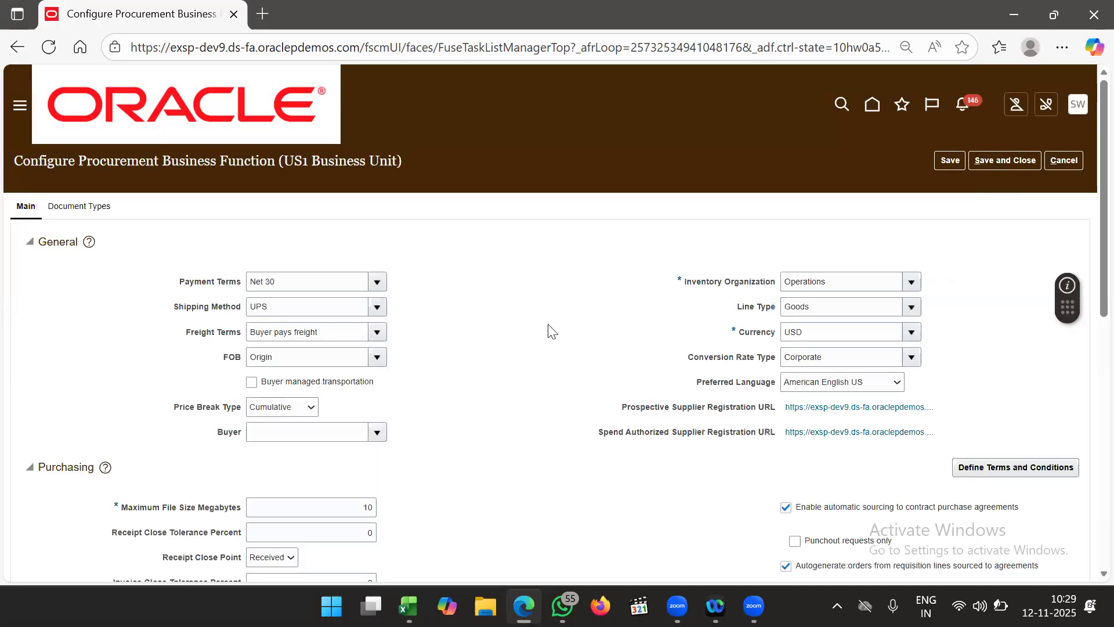
# - Confirm Inventory Organization is Operations and save the US1 procurement settings
pyautogui.scroll(-1, 550, 329)
pyautogui.click(851, 225)
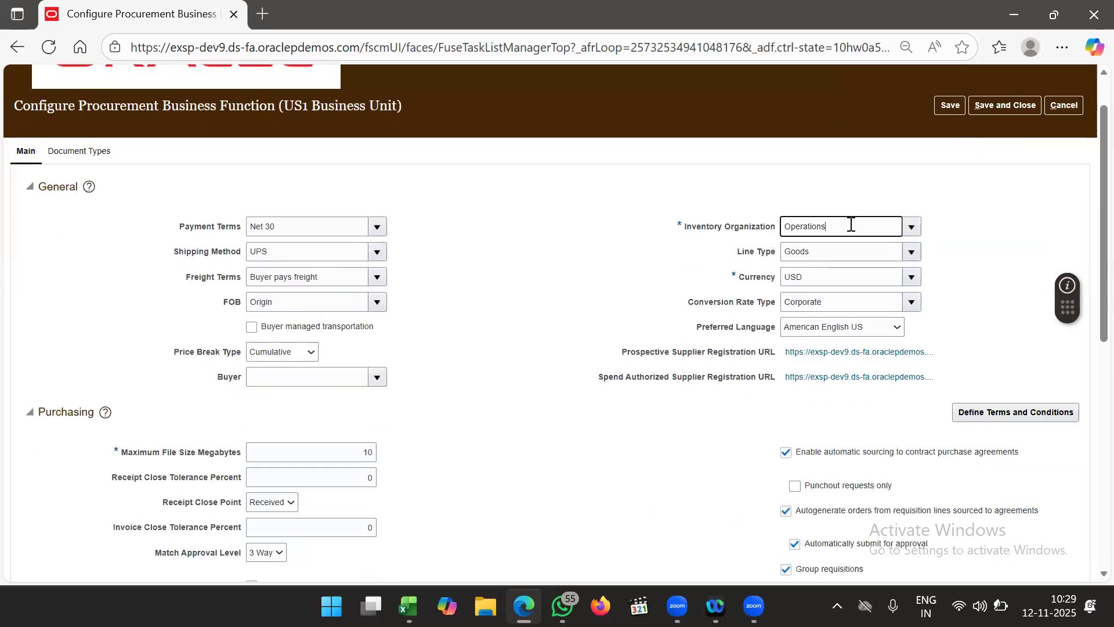
pyautogui.scroll(-9, 509, 302)
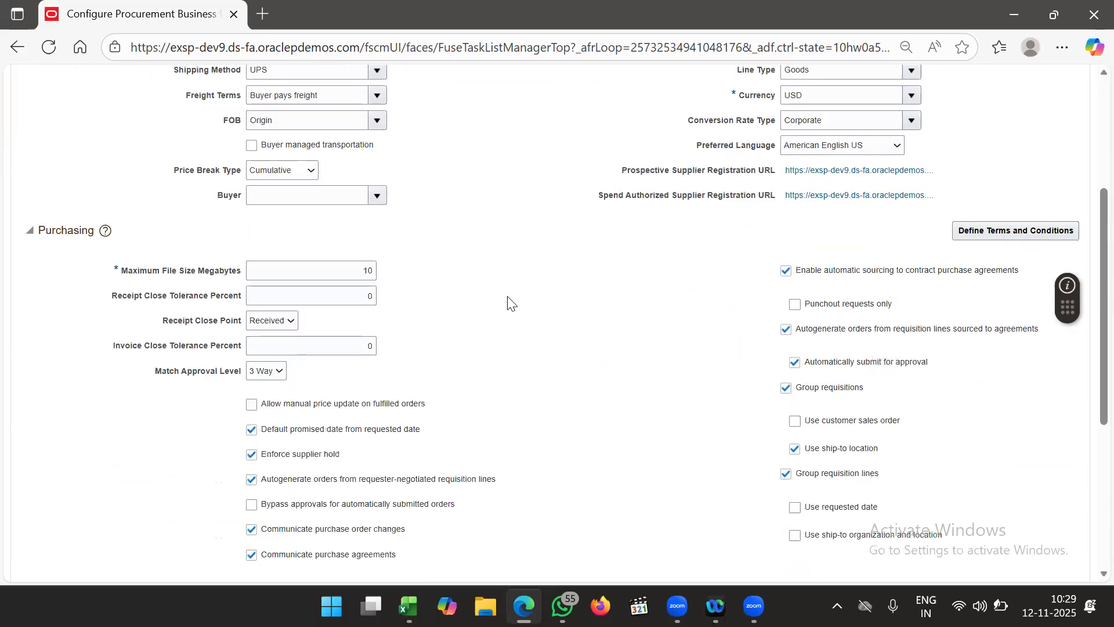
pyautogui.scroll(10, 508, 302)
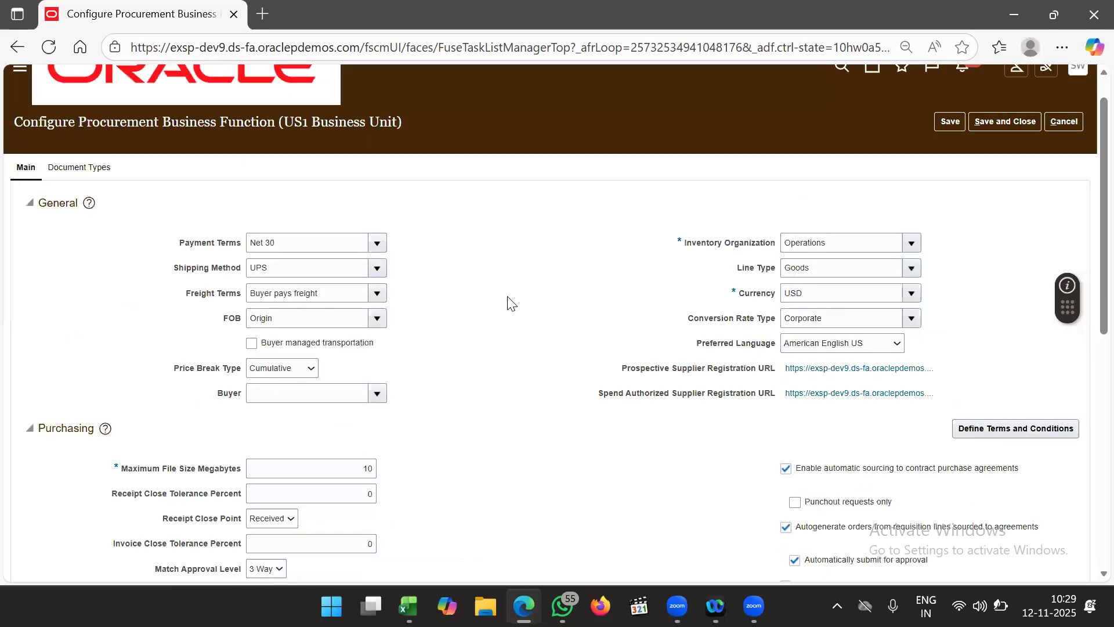
pyautogui.click(1003, 168)
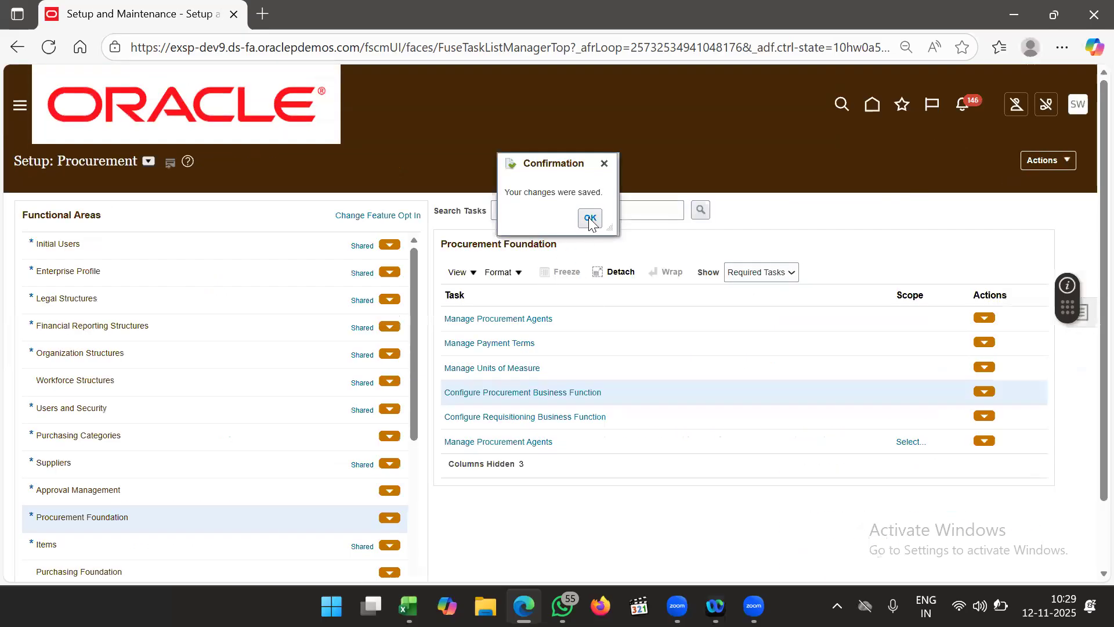
# - Acknowledge the save confirmation and show the Approval Management functional area's tasks
pyautogui.click(588, 217)
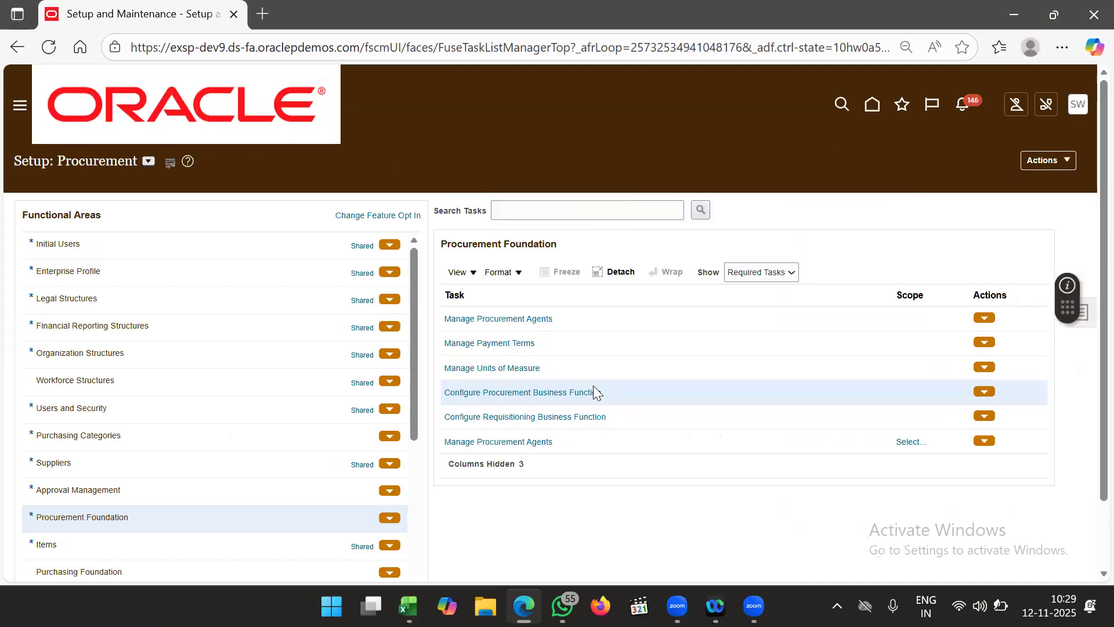
pyautogui.scroll(-1, 594, 387)
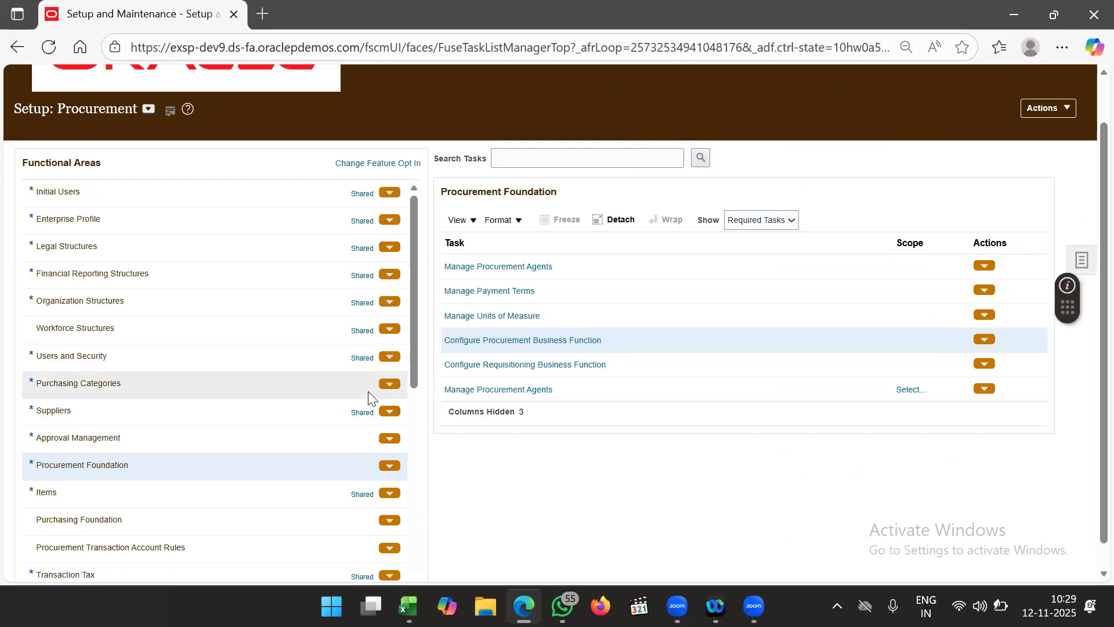
pyautogui.scroll(-3, 125, 376)
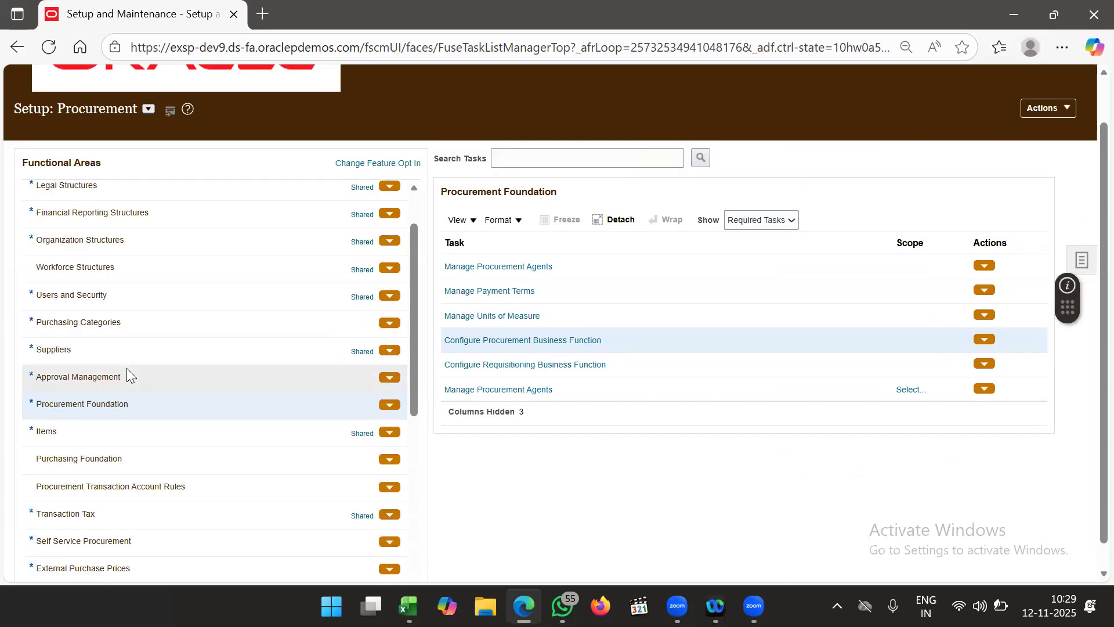
pyautogui.scroll(-3, 173, 426)
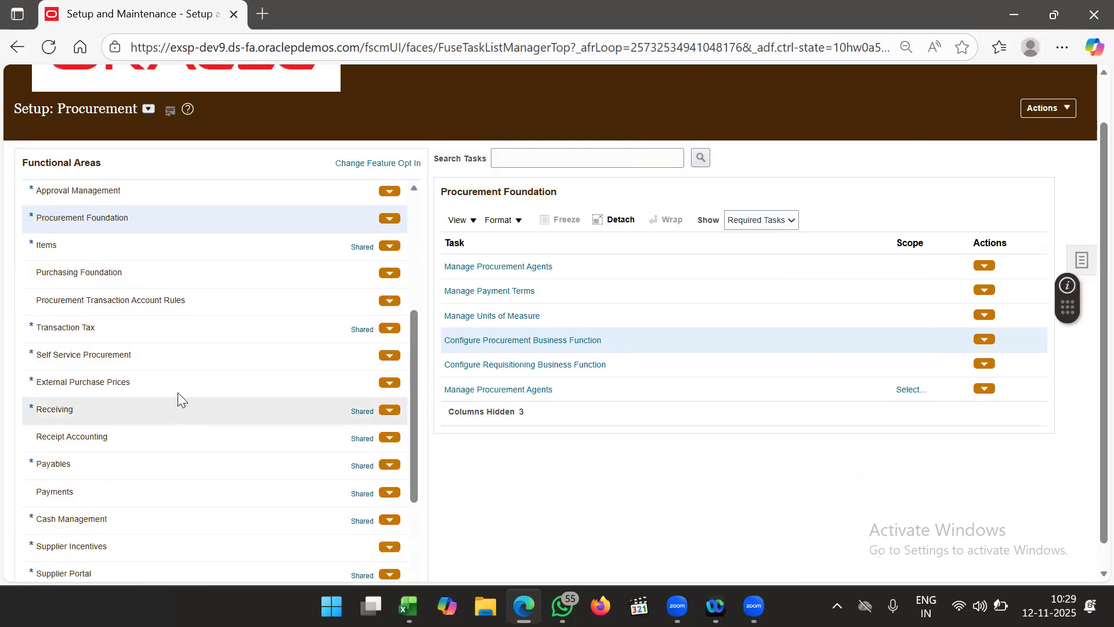
pyautogui.scroll(-2, 178, 397)
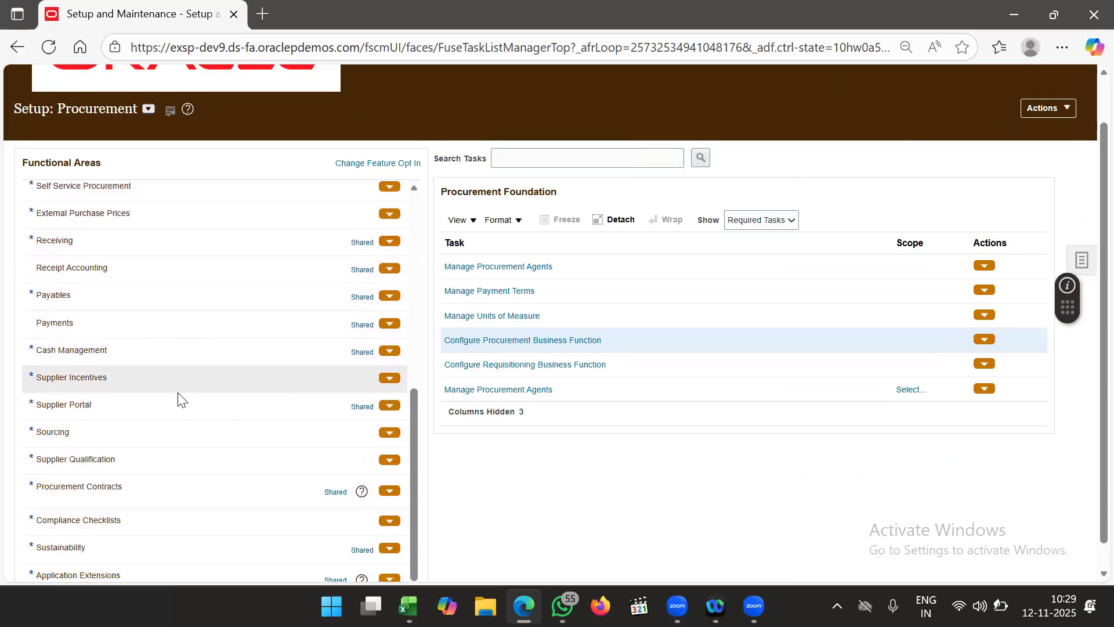
pyautogui.scroll(4, 178, 392)
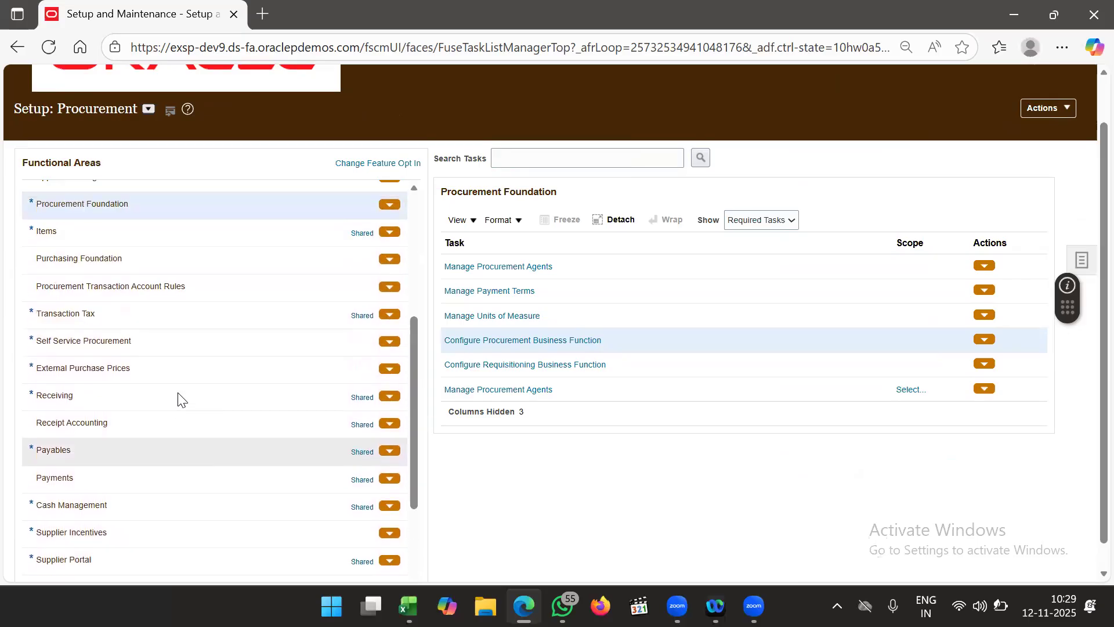
pyautogui.scroll(3, 178, 392)
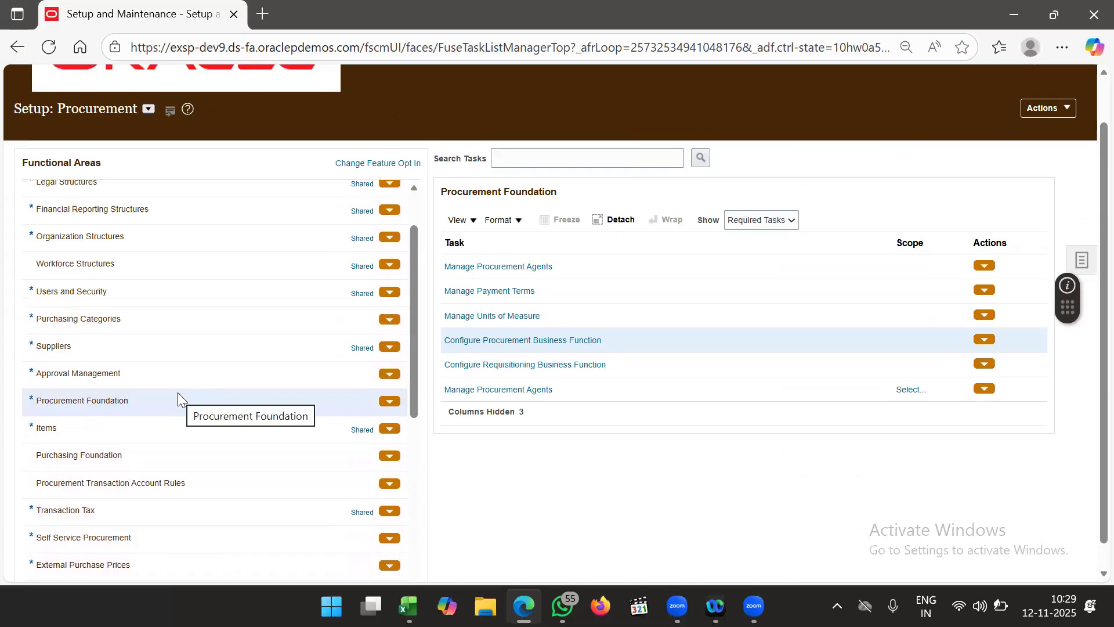
pyautogui.click(176, 386)
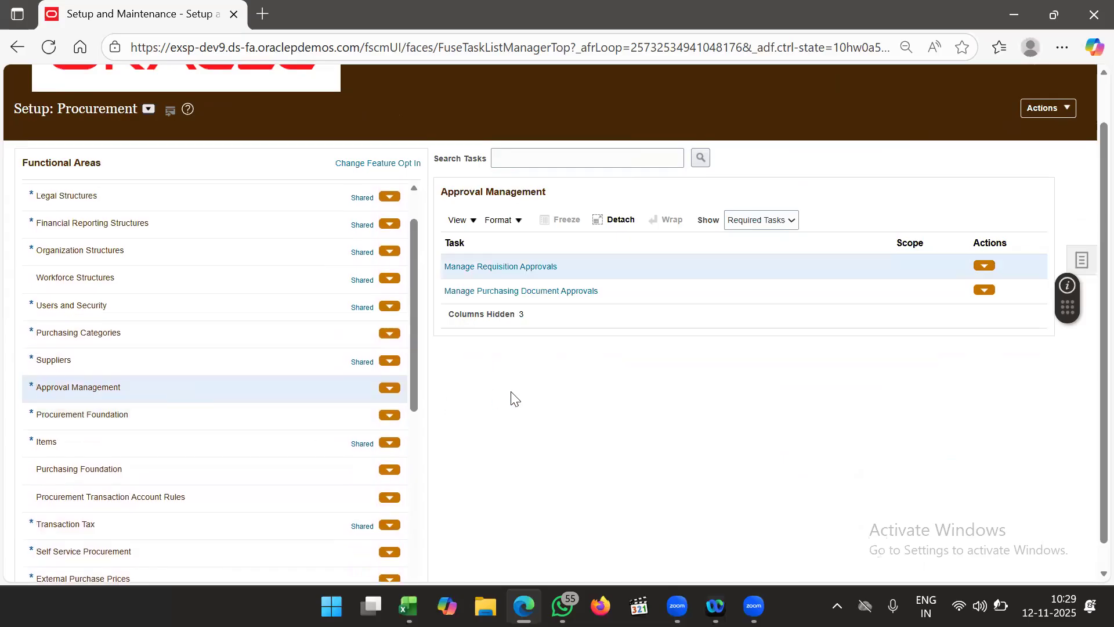
# - Show All Tasks and open Manage Requisition Approvals
pyautogui.click(760, 227)
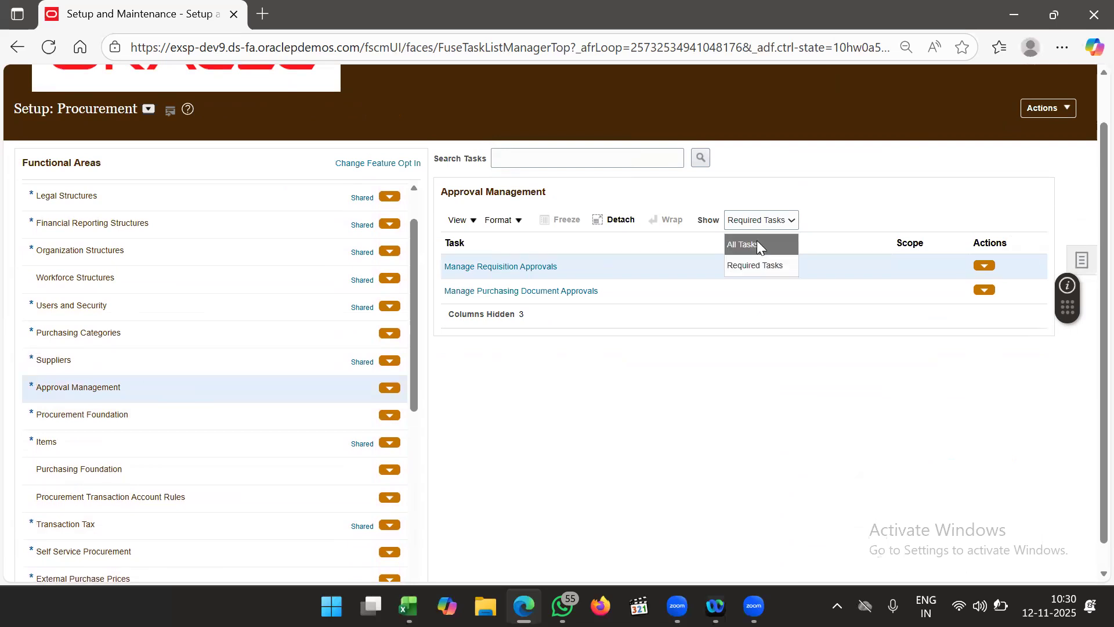
pyautogui.click(757, 244)
pyautogui.scroll(-3, 487, 386)
pyautogui.scroll(2, 485, 387)
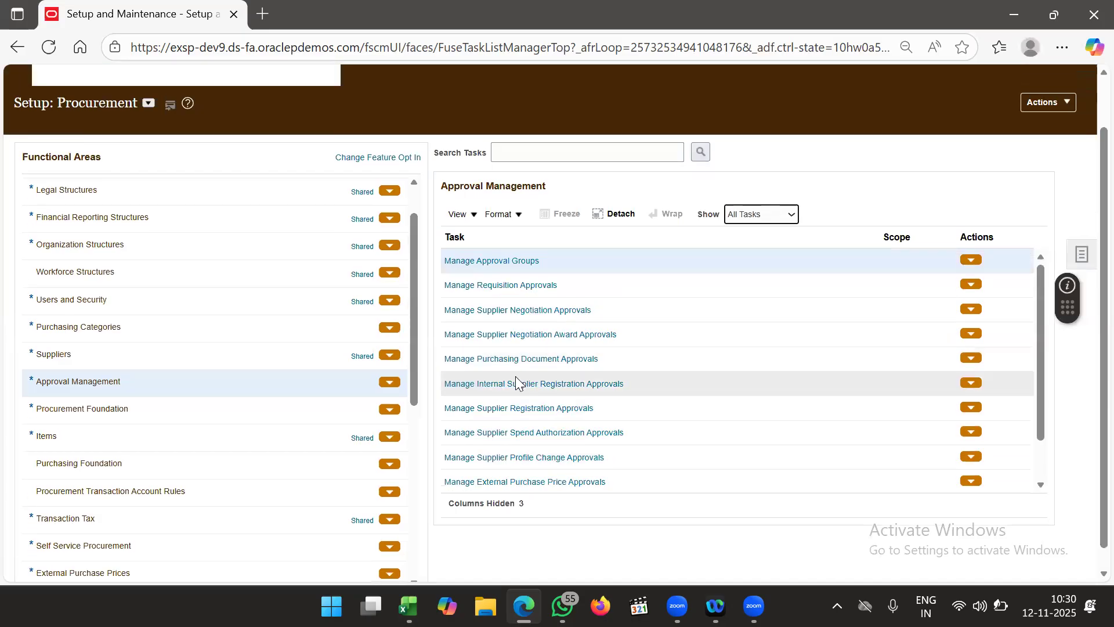
pyautogui.click(507, 285)
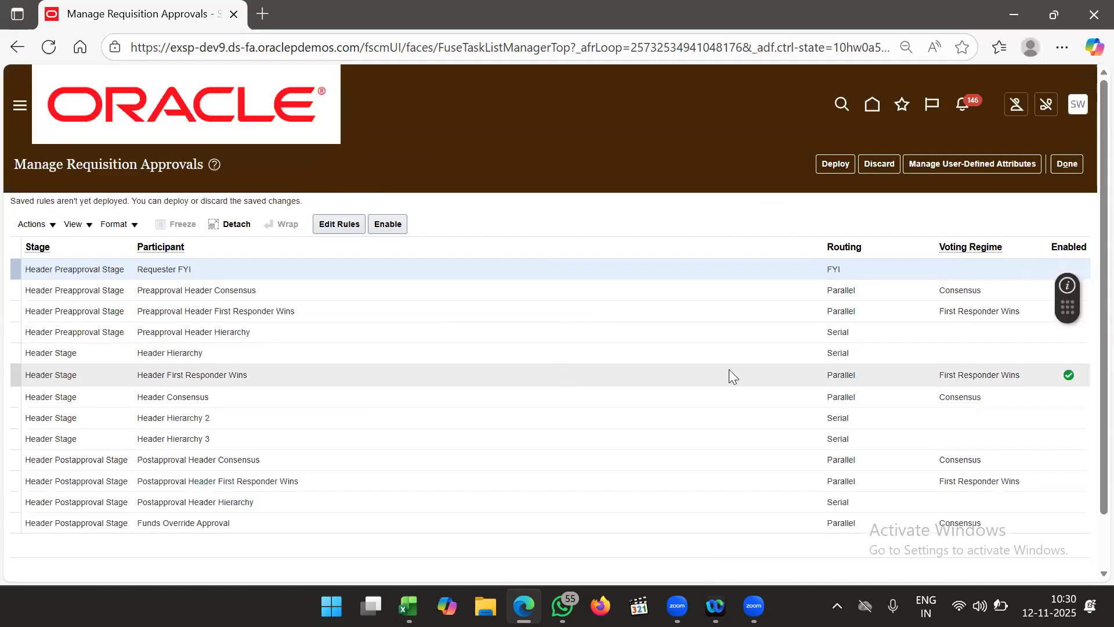
# - Select the Header First Responder Wins participant and edit its approval rules
pyautogui.click(739, 378)
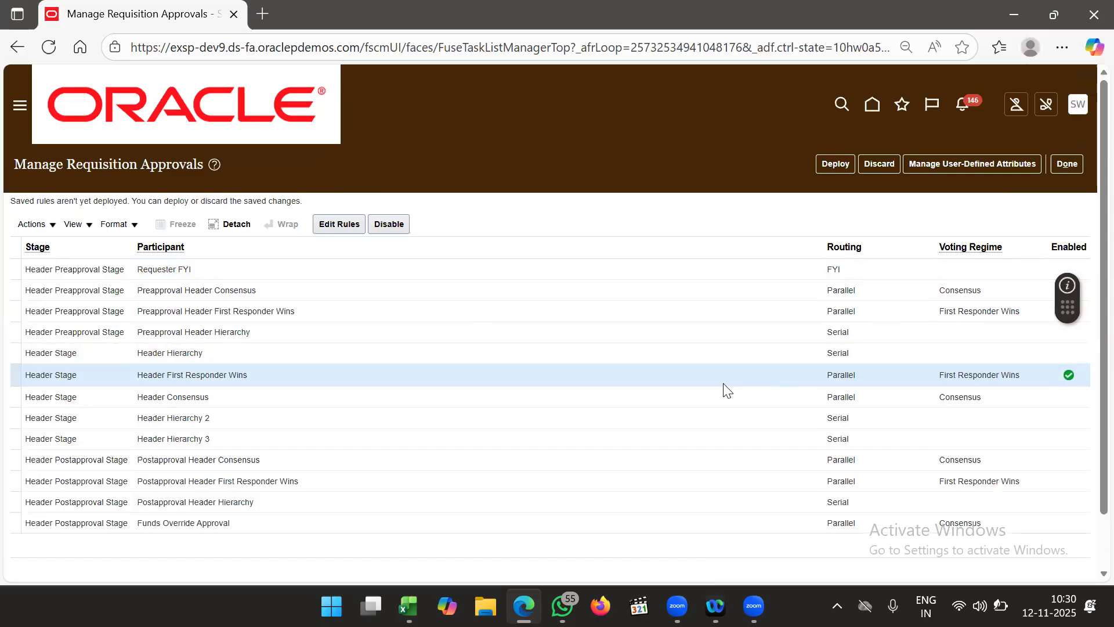
pyautogui.click(326, 226)
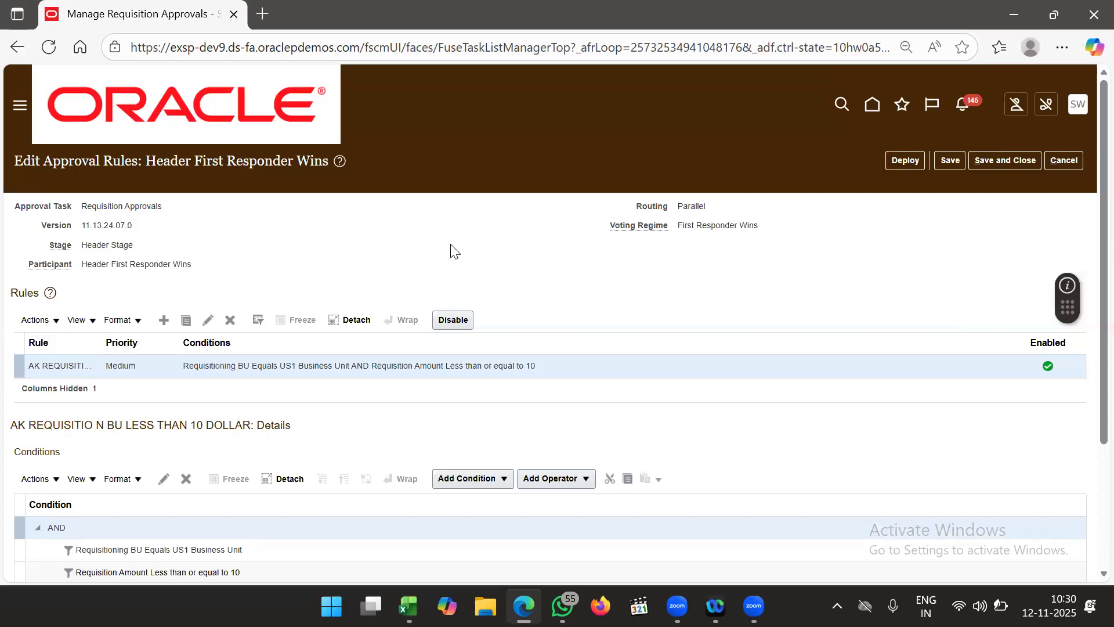
# - Delete the AND condition group, removing both conditions from AK REQUISITION BU LESS THAN 10 DOLLAR
pyautogui.scroll(-1, 451, 248)
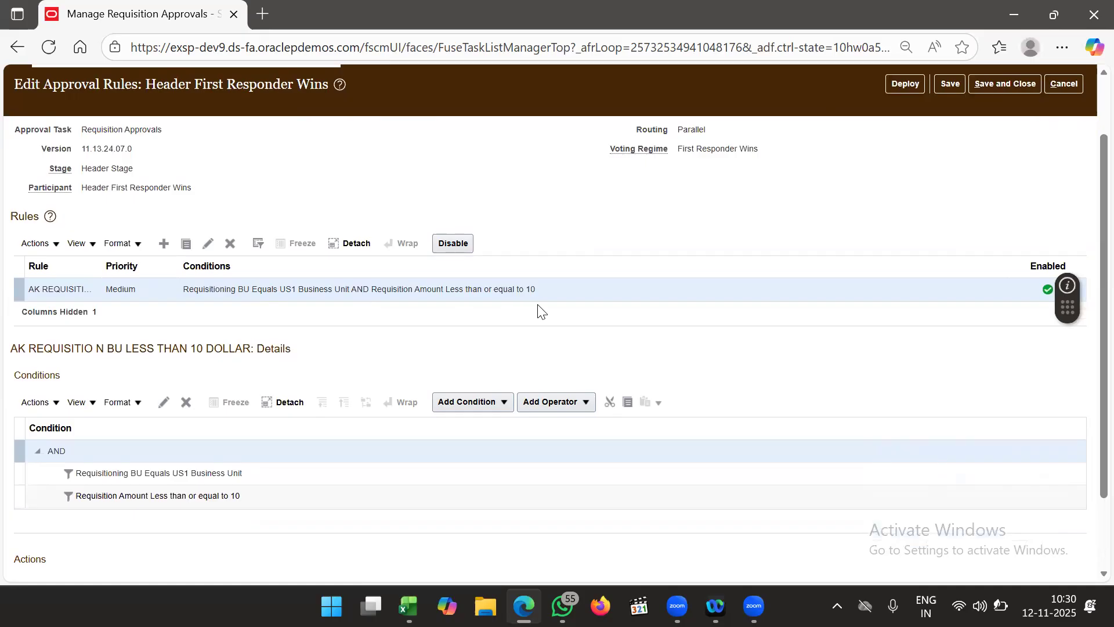
pyautogui.scroll(-2, 402, 359)
pyautogui.click(163, 306)
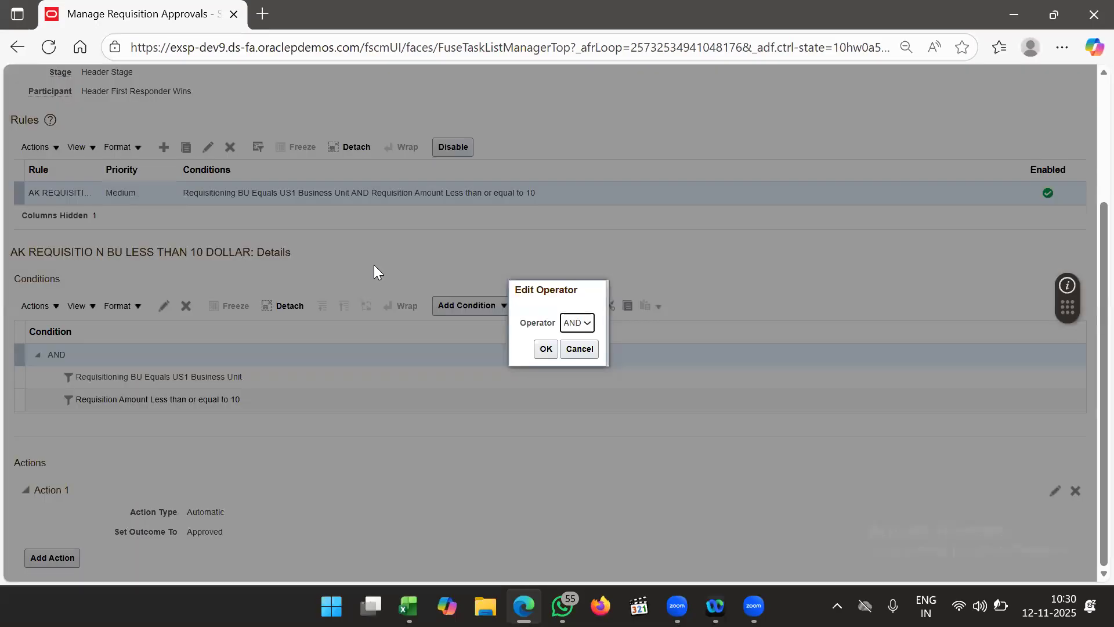
pyautogui.click(578, 348)
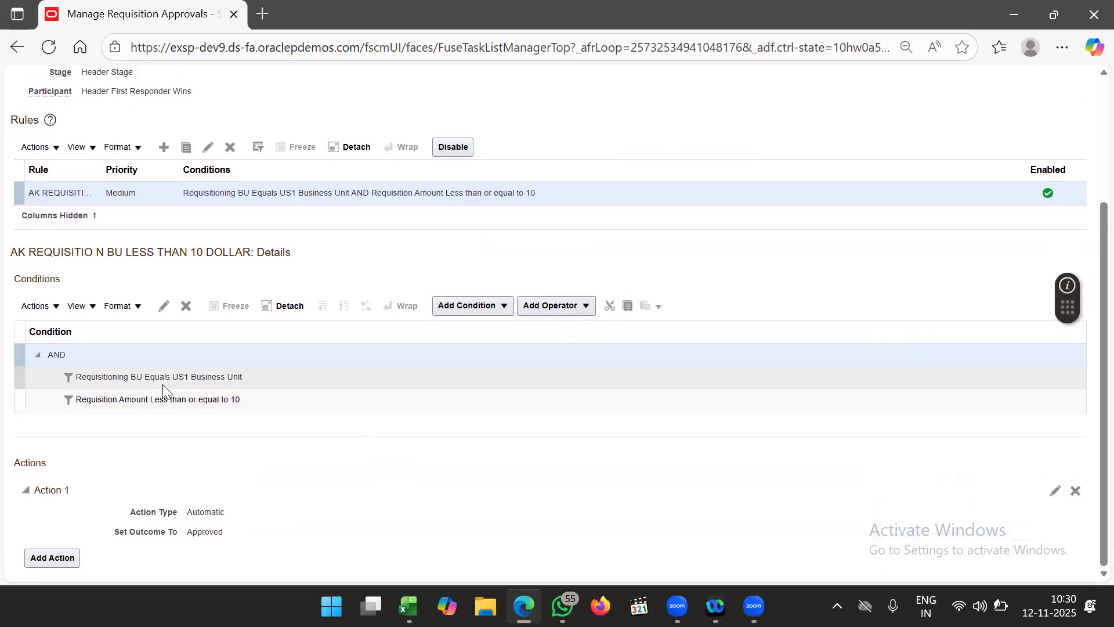
pyautogui.click(224, 400)
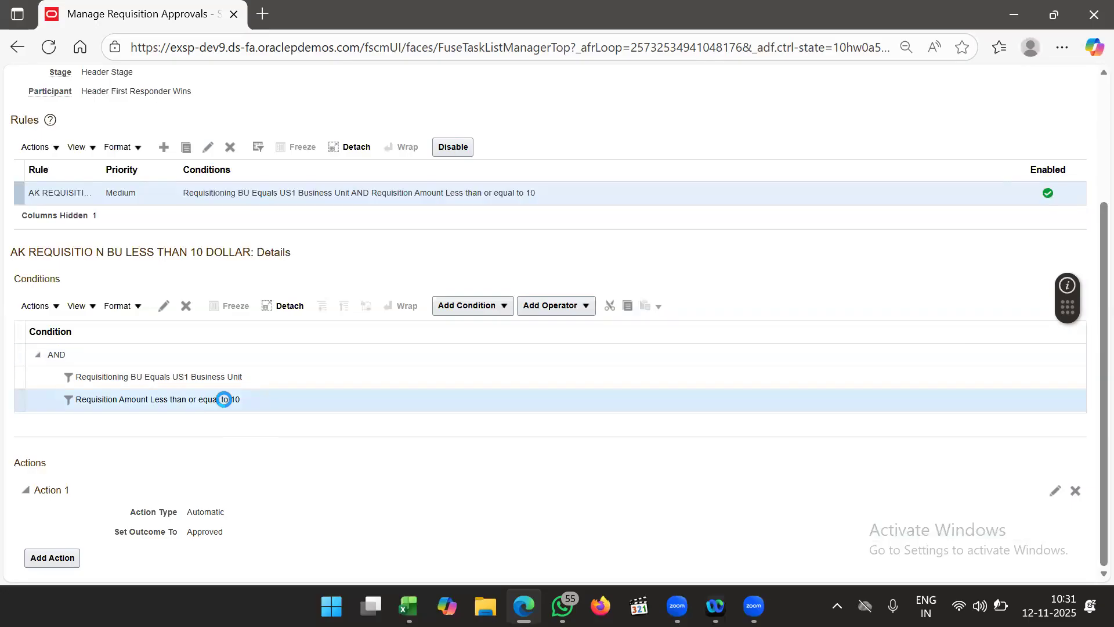
pyautogui.click(186, 305)
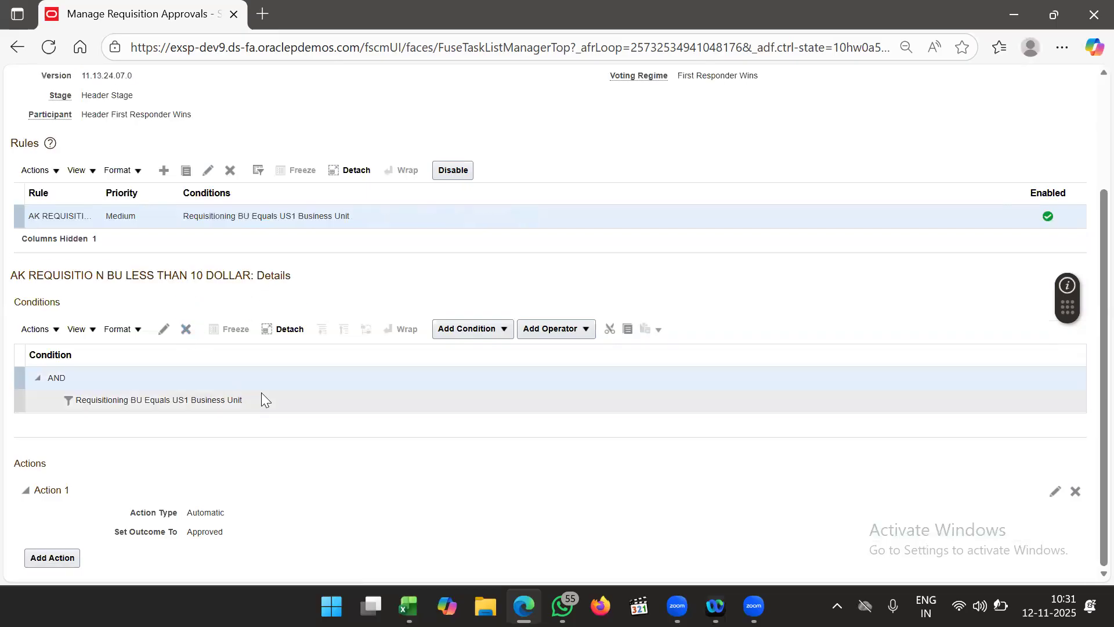
pyautogui.click(262, 397)
pyautogui.click(243, 379)
pyautogui.click(186, 328)
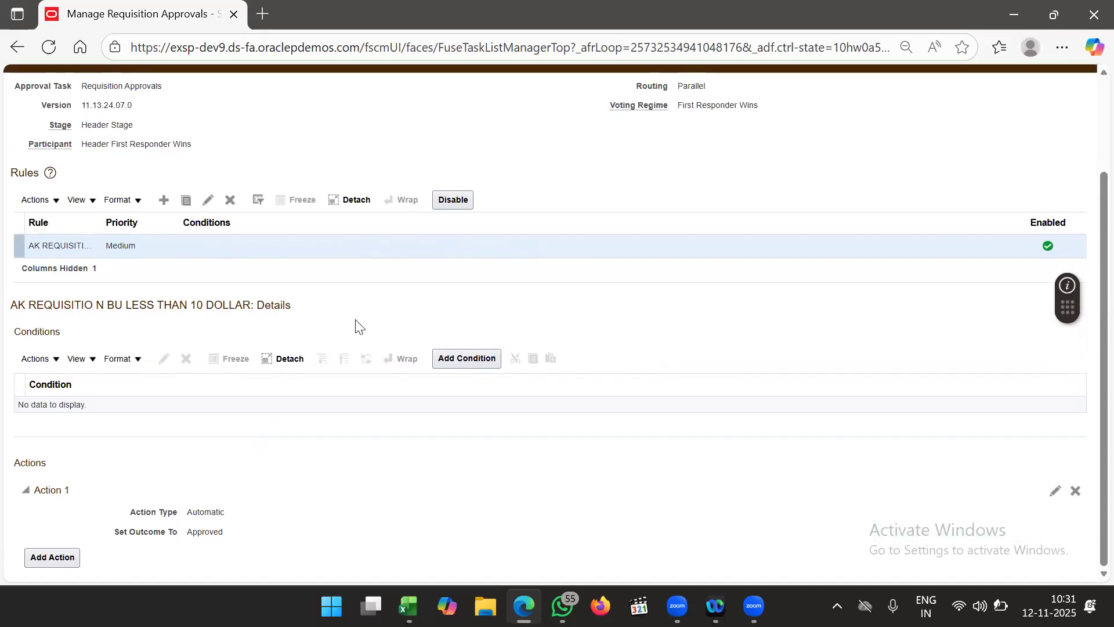
# - Add a new approval-task condition on the Requisitioning BU attribute, found by searching 'Req'
pyautogui.click(452, 358)
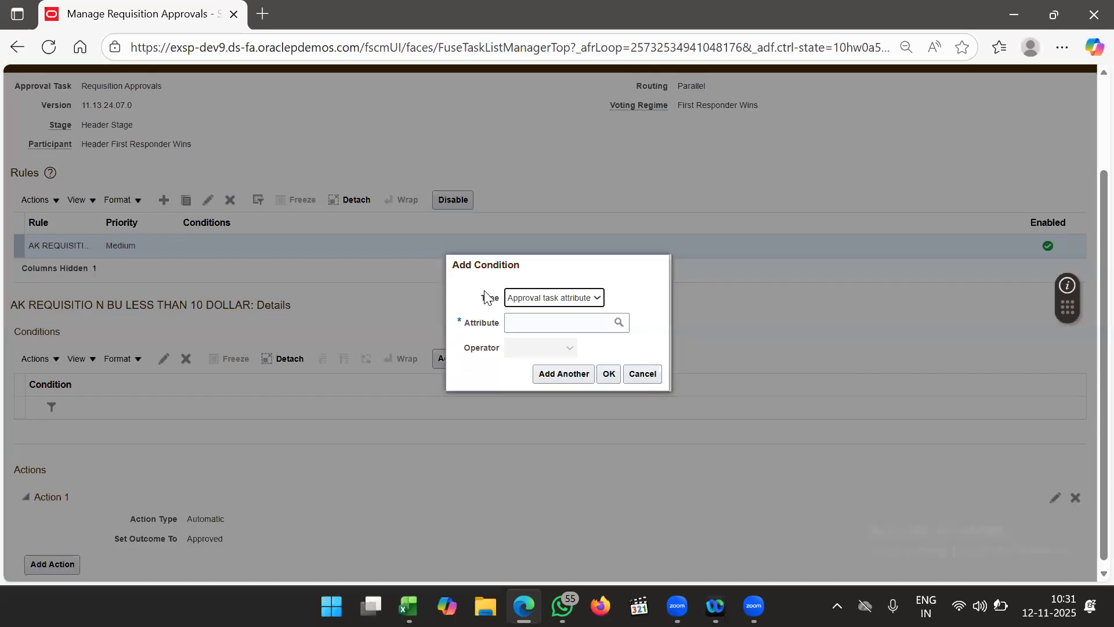
pyautogui.click(547, 299)
pyautogui.click(547, 297)
pyautogui.click(545, 316)
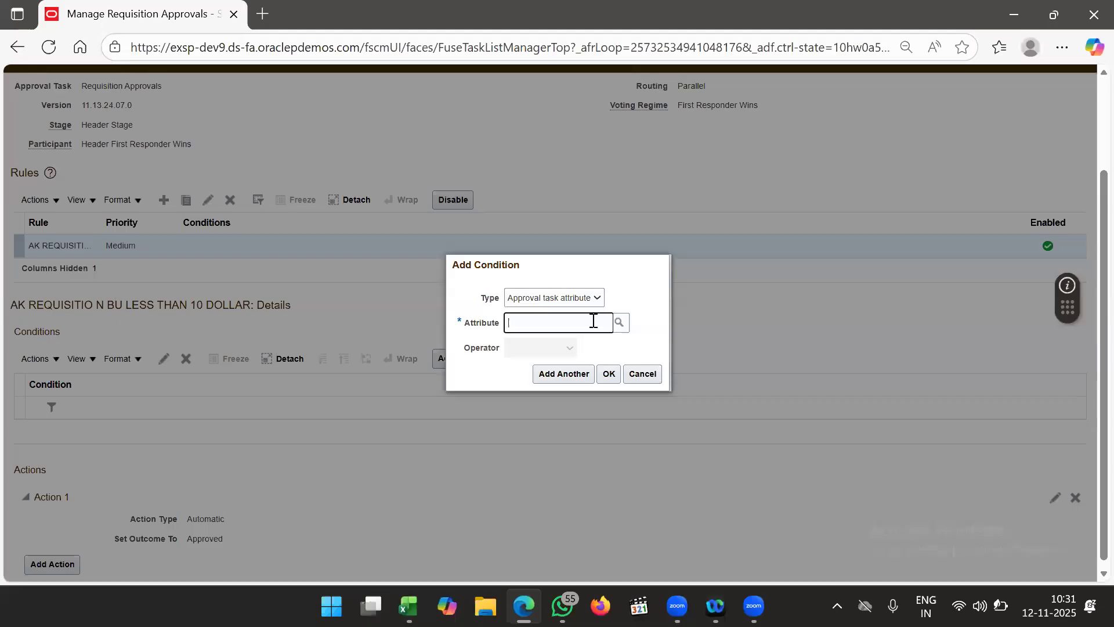
pyautogui.click(619, 323)
pyautogui.click(538, 289)
pyautogui.write('Req')
pyautogui.press('Return')
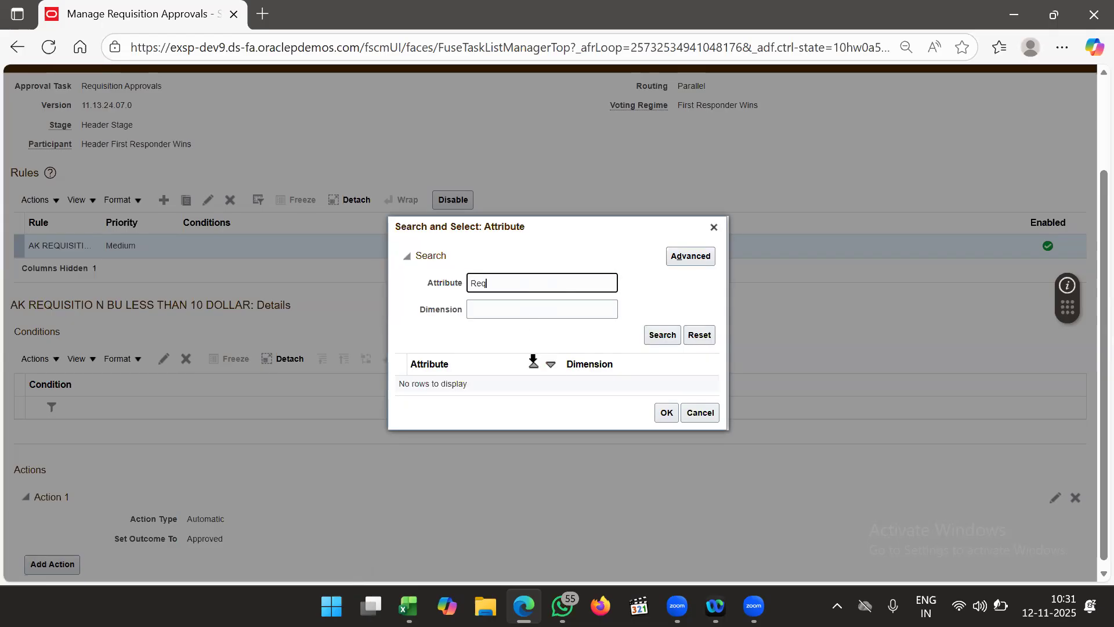
pyautogui.scroll(-5, 527, 387)
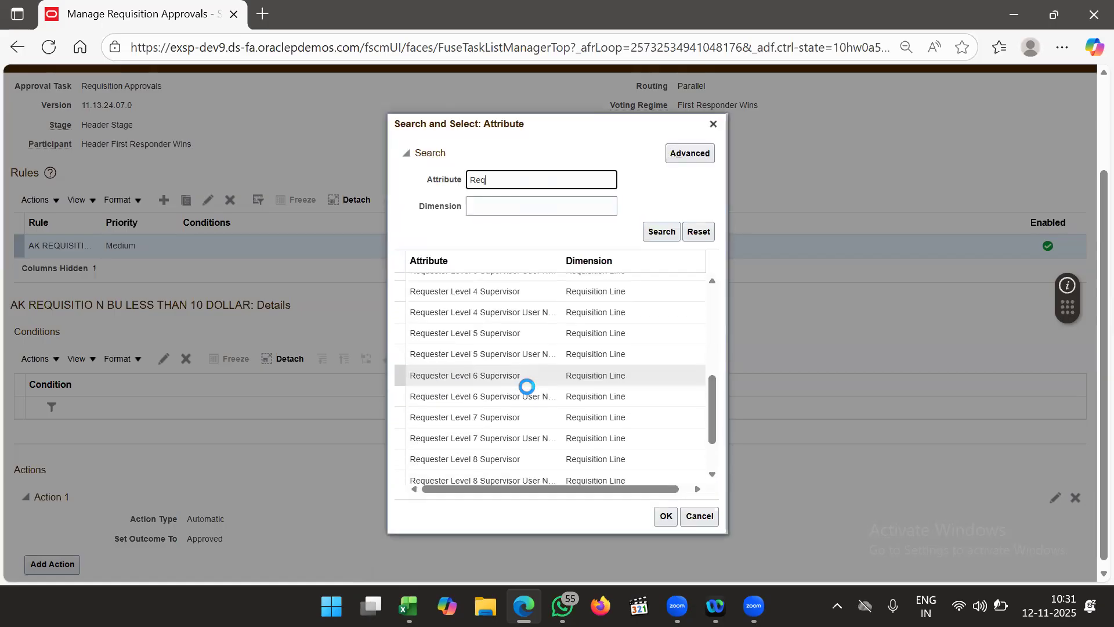
pyautogui.scroll(-3, 527, 387)
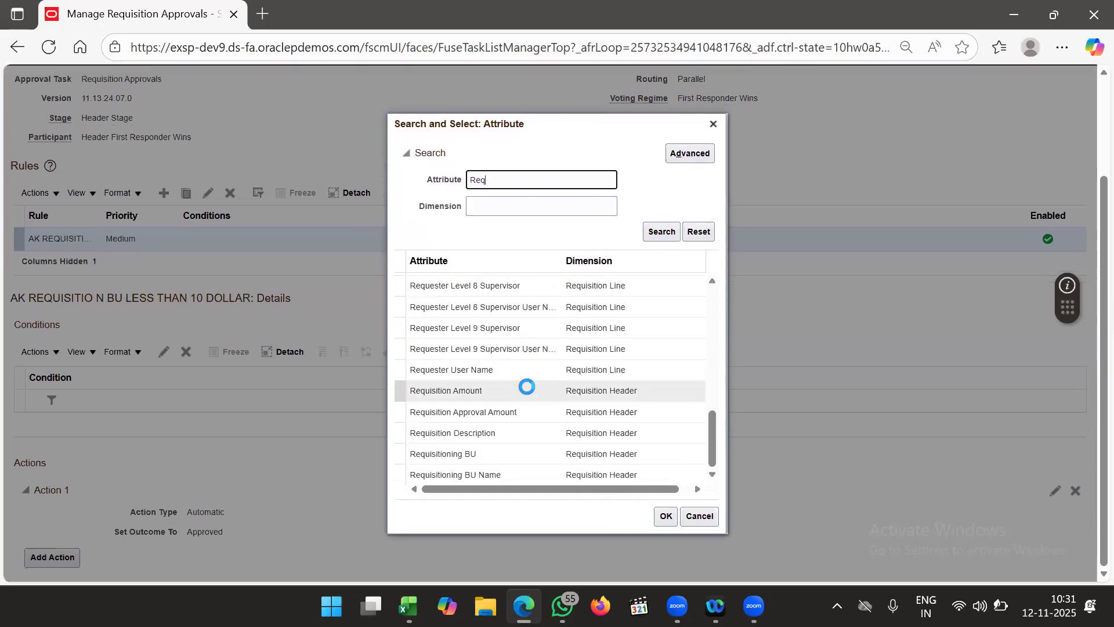
pyautogui.click(502, 458)
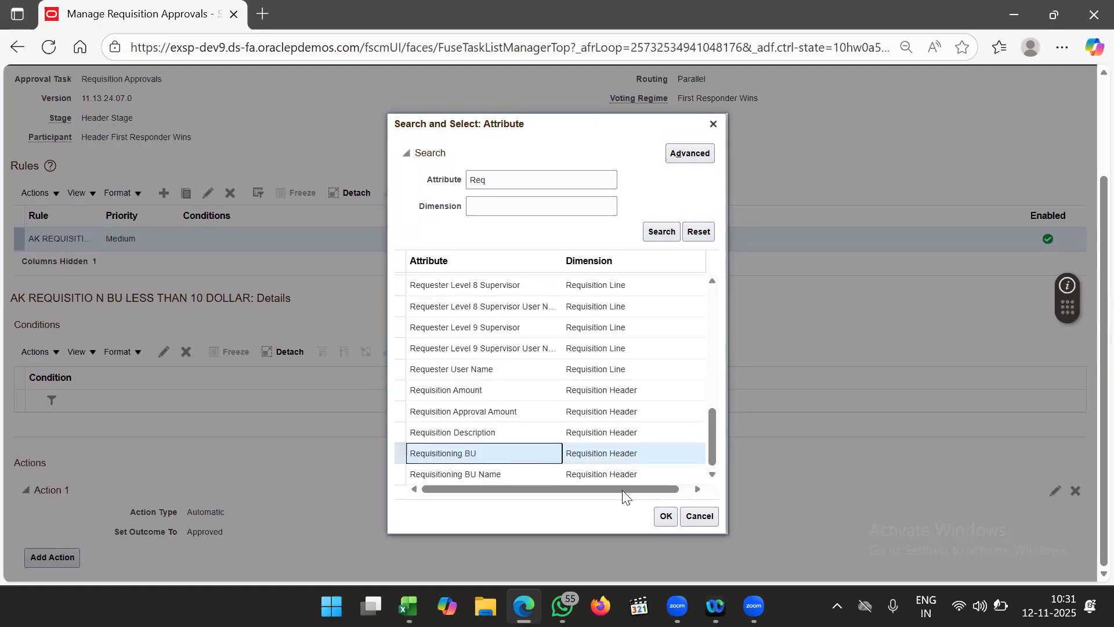
pyautogui.click(666, 516)
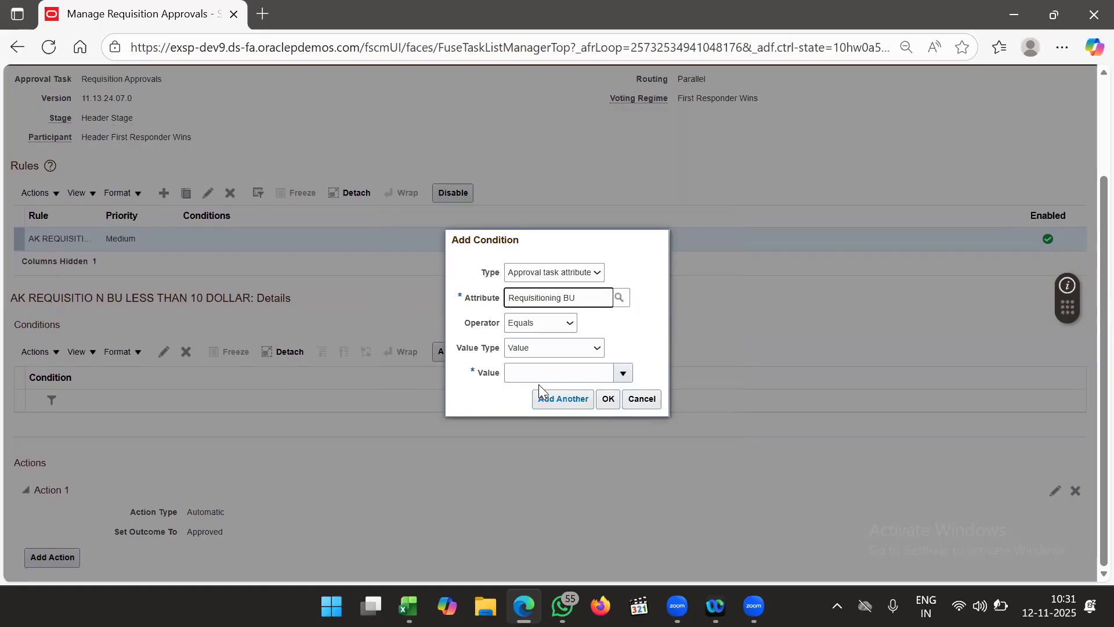
# - Make the condition Equals the value US1 Business Unit and add it to the rule
pyautogui.click(550, 375)
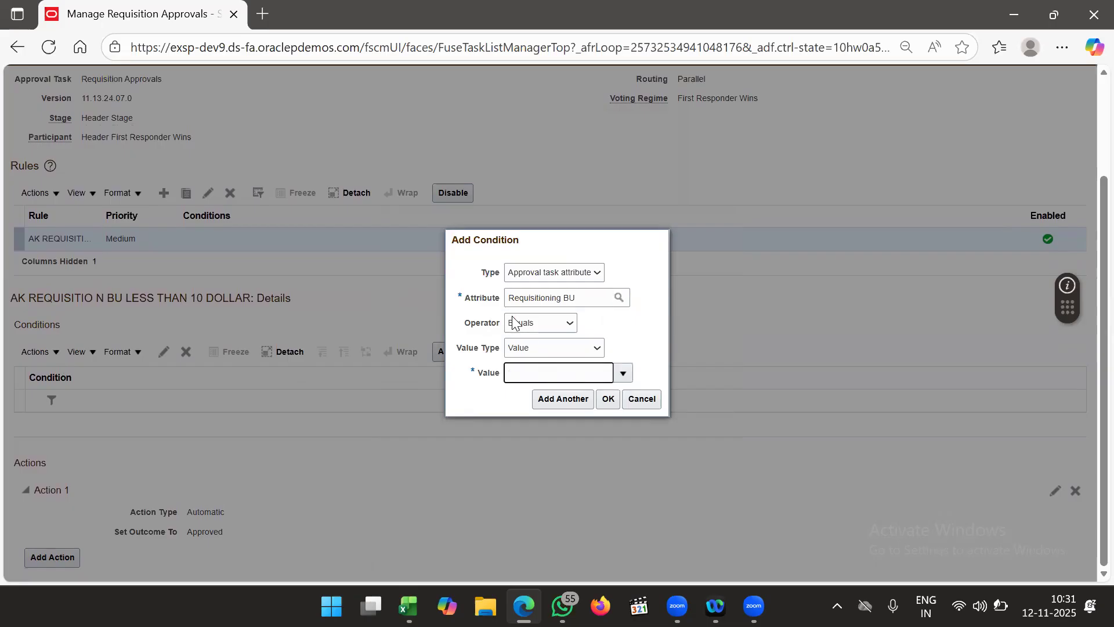
pyautogui.click(526, 345)
pyautogui.click(527, 347)
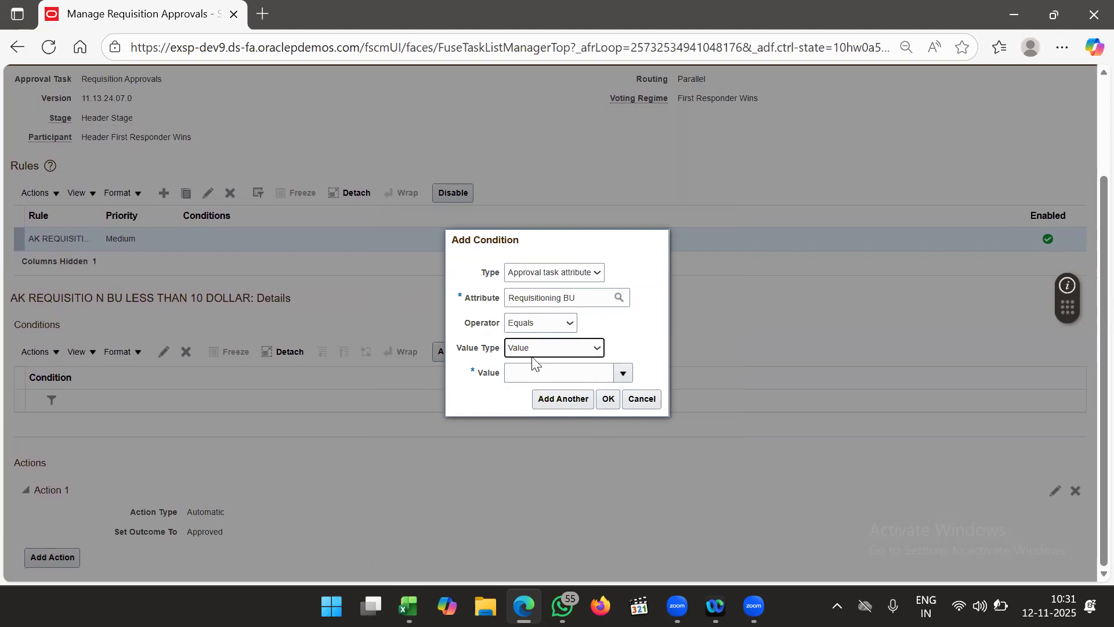
pyautogui.click(533, 368)
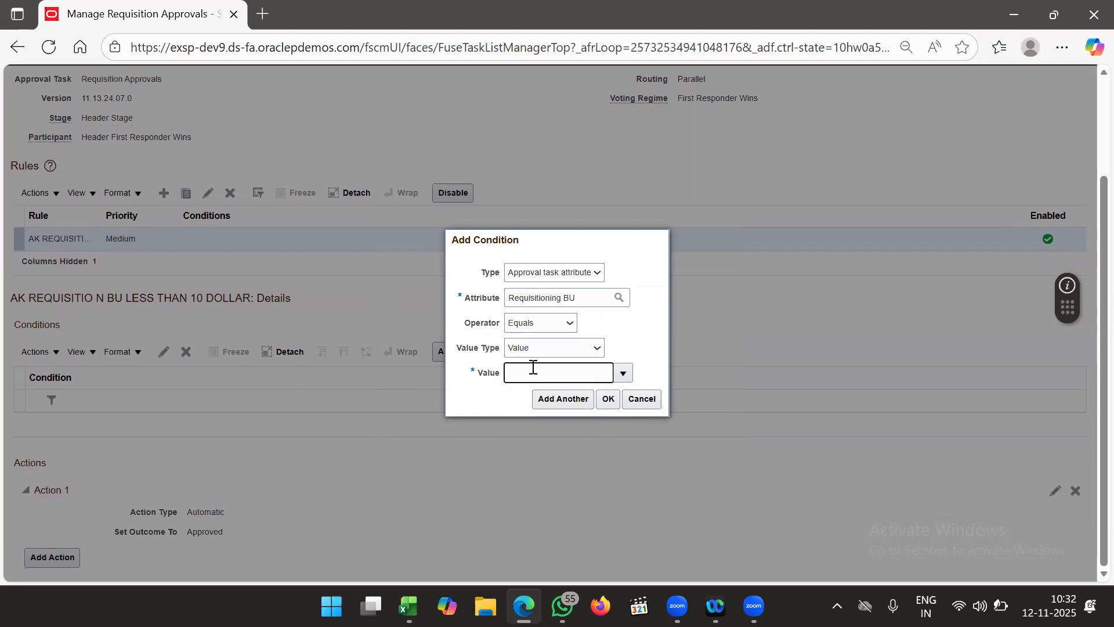
pyautogui.write('US1')
pyautogui.press('Tab')
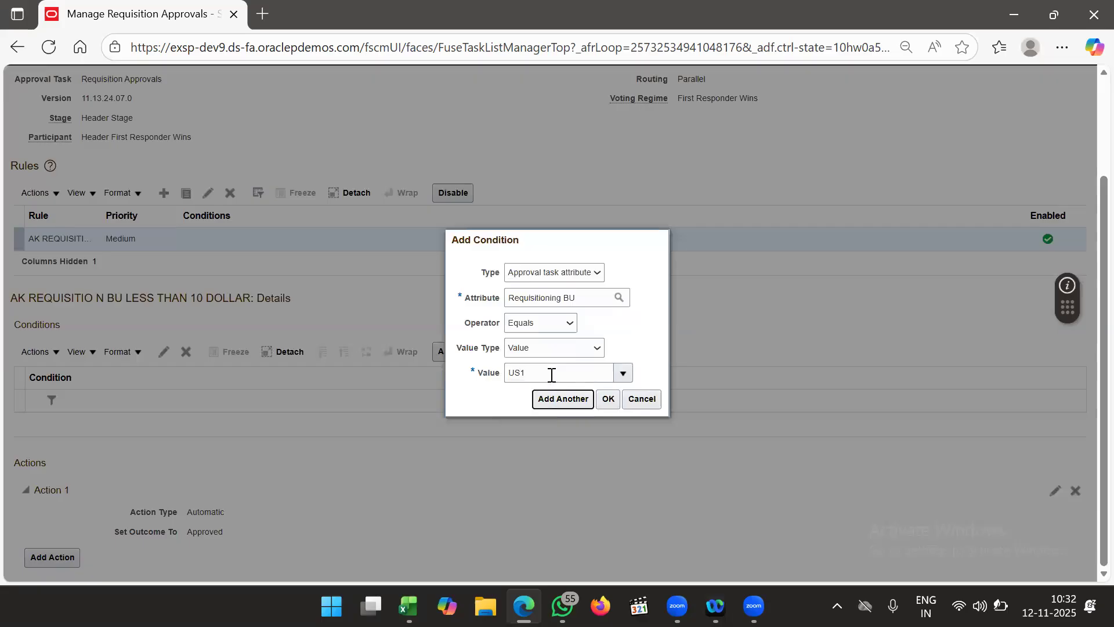
pyautogui.click(623, 374)
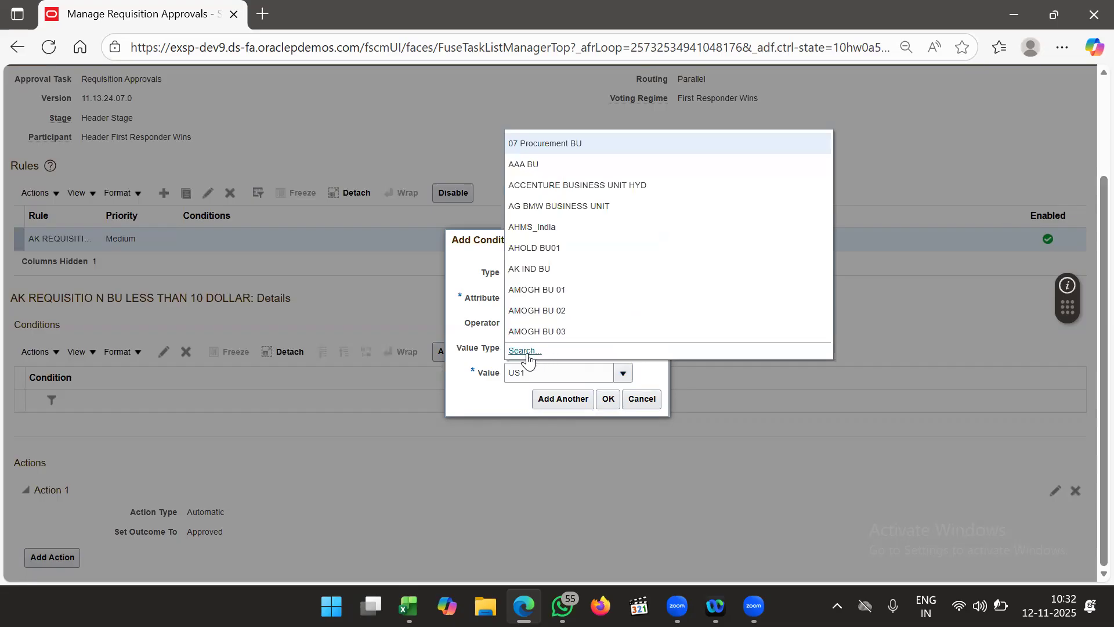
pyautogui.click(527, 353)
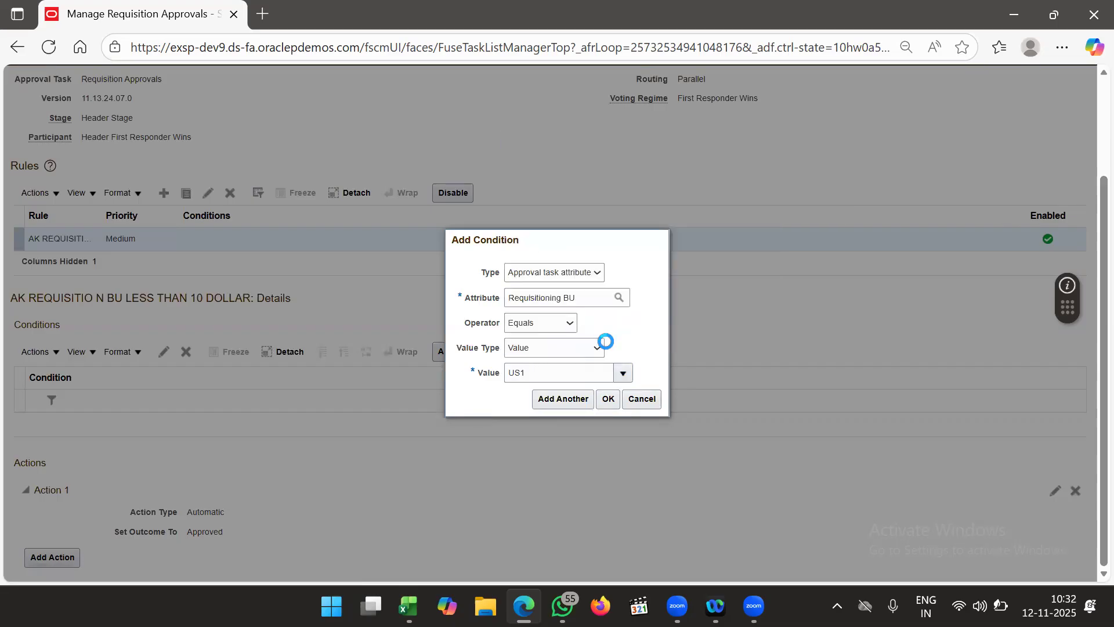
pyautogui.click(662, 329)
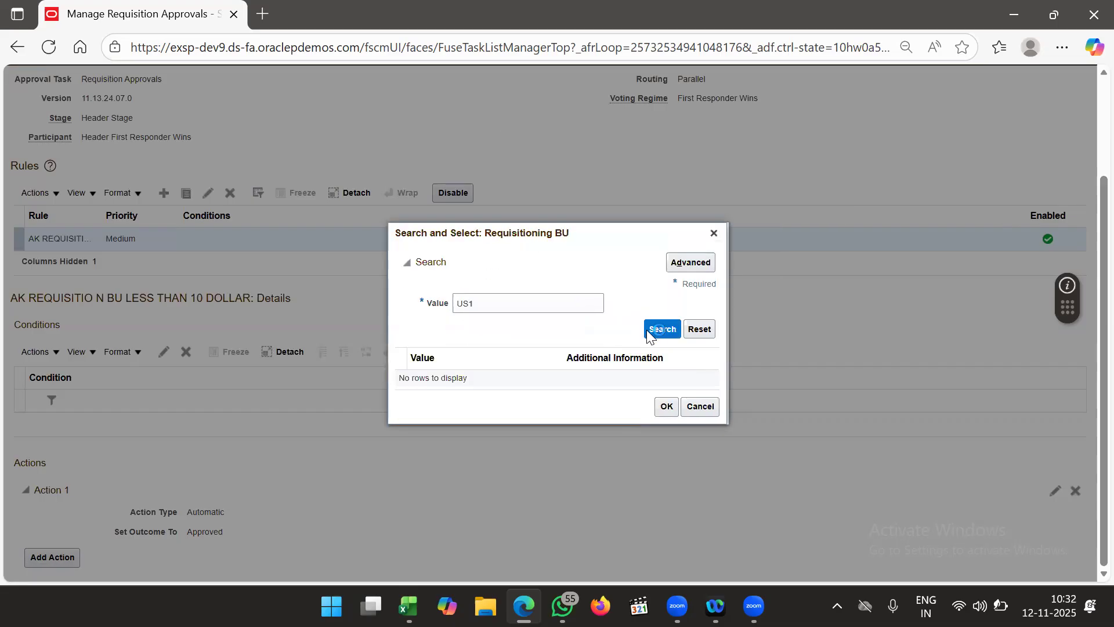
pyautogui.click(552, 376)
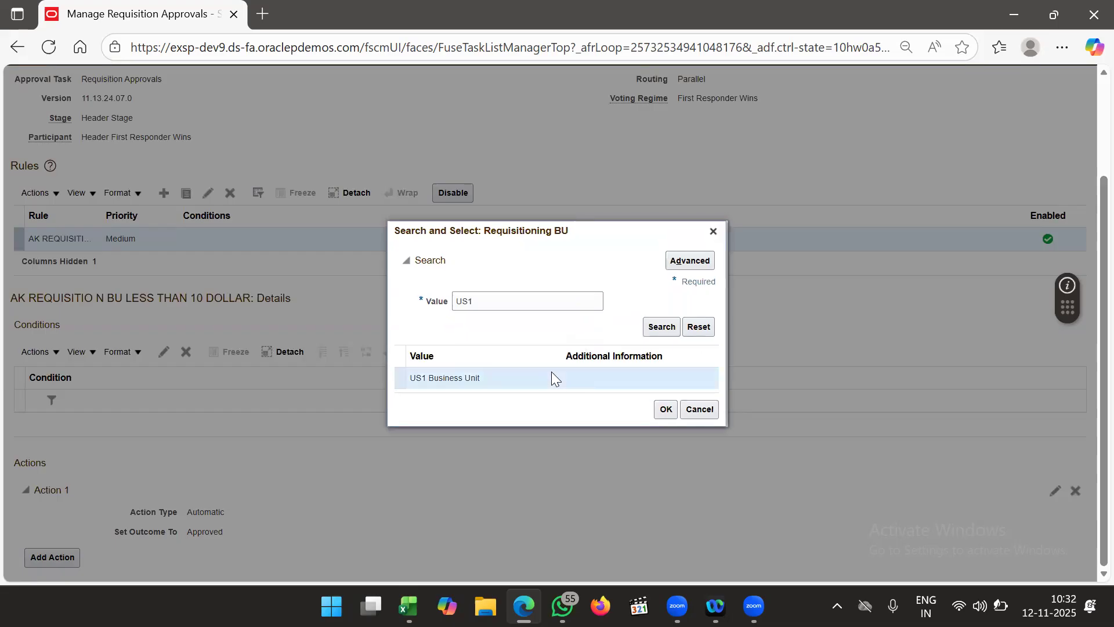
pyautogui.click(664, 409)
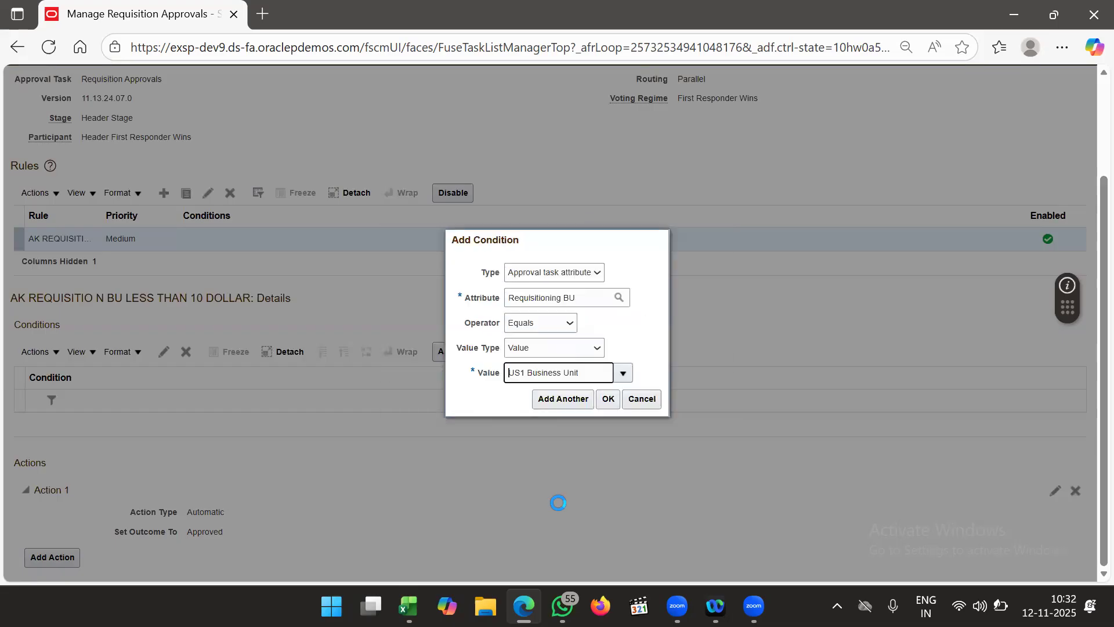
pyautogui.click(608, 400)
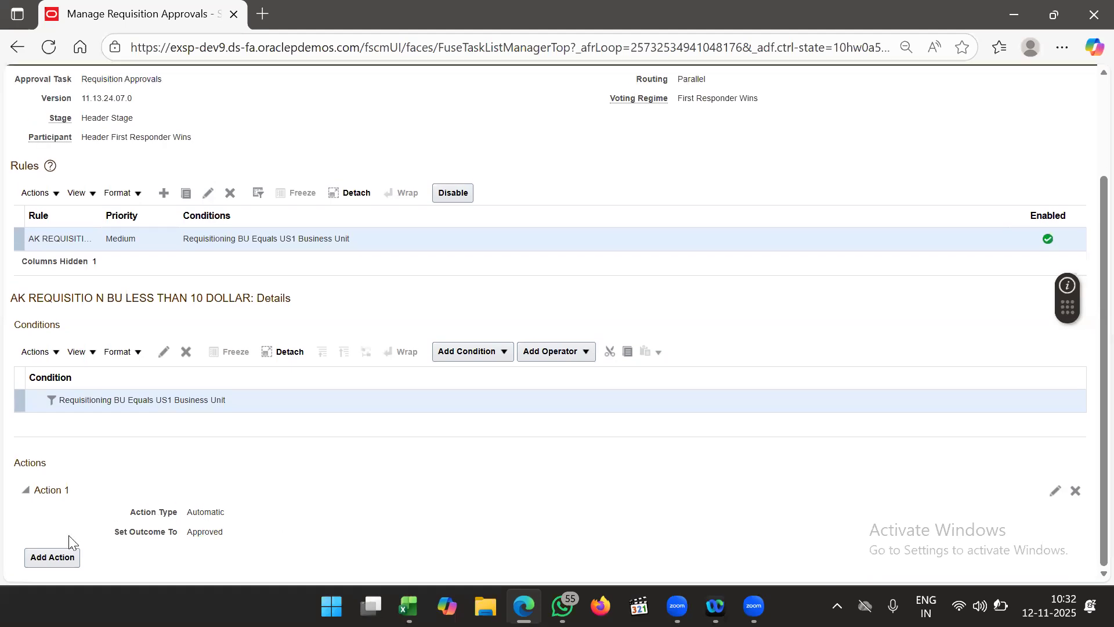
pyautogui.click(62, 563)
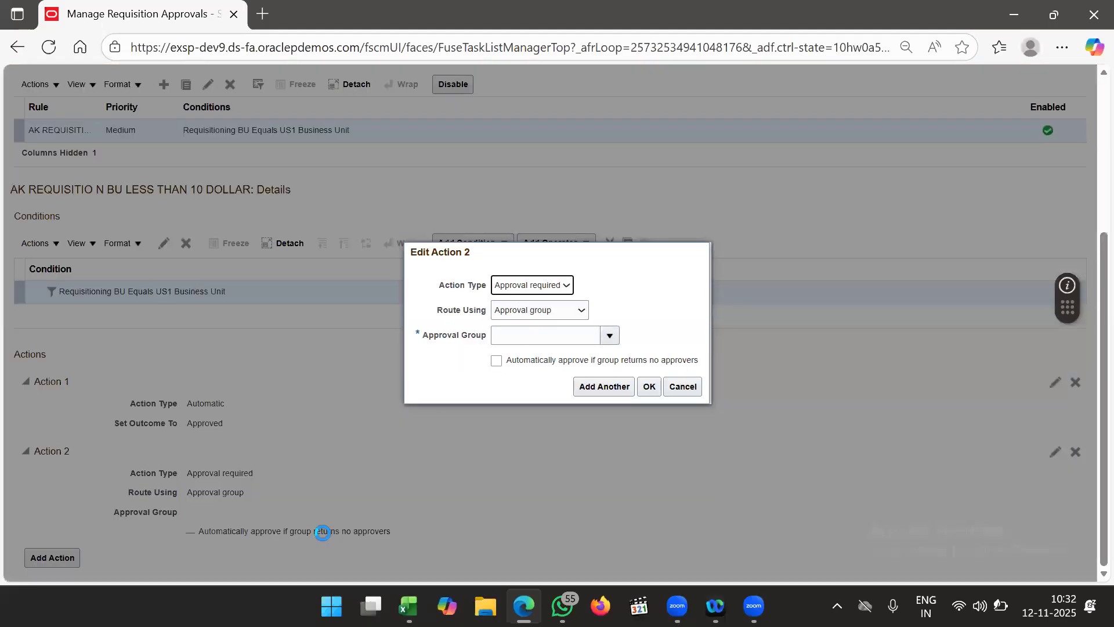
pyautogui.click(548, 286)
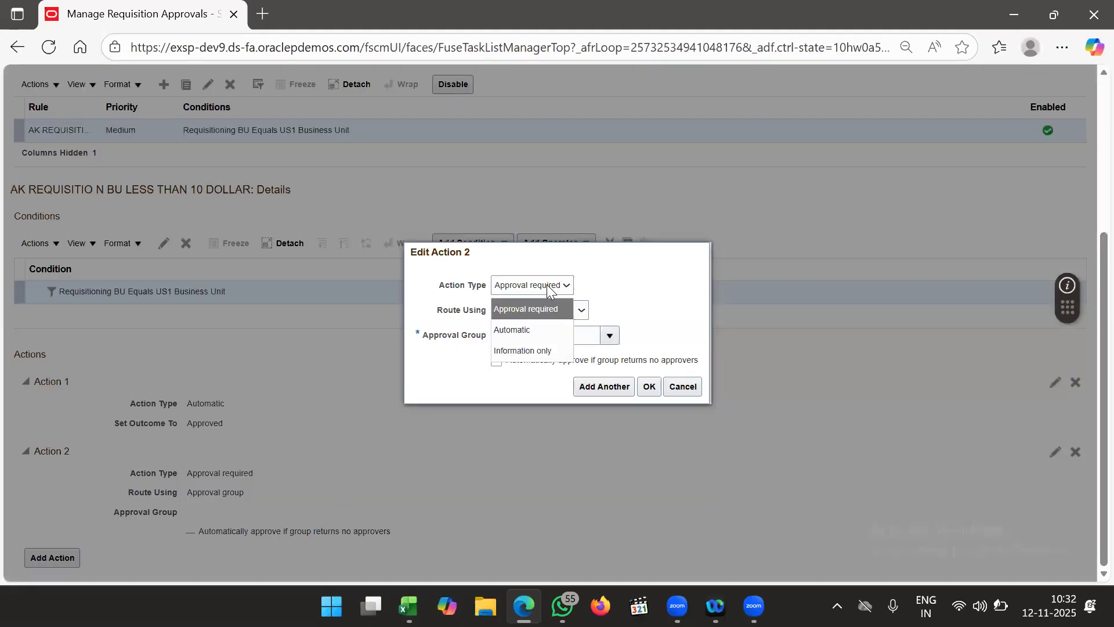
pyautogui.click(537, 329)
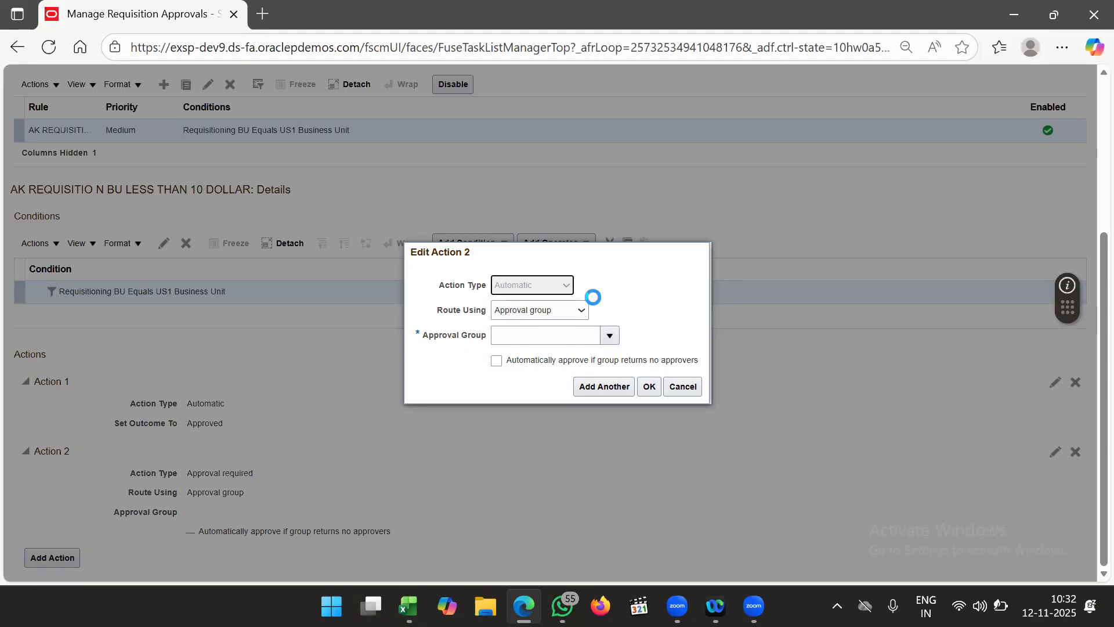
pyautogui.click(568, 338)
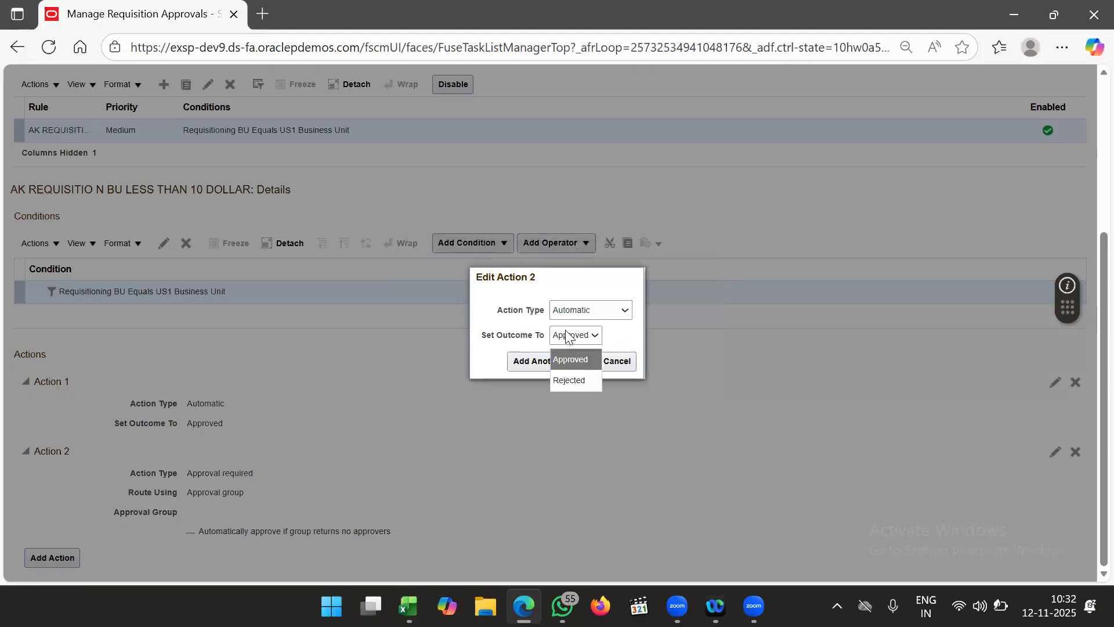
pyautogui.click(568, 337)
pyautogui.click(568, 337)
pyautogui.click(587, 359)
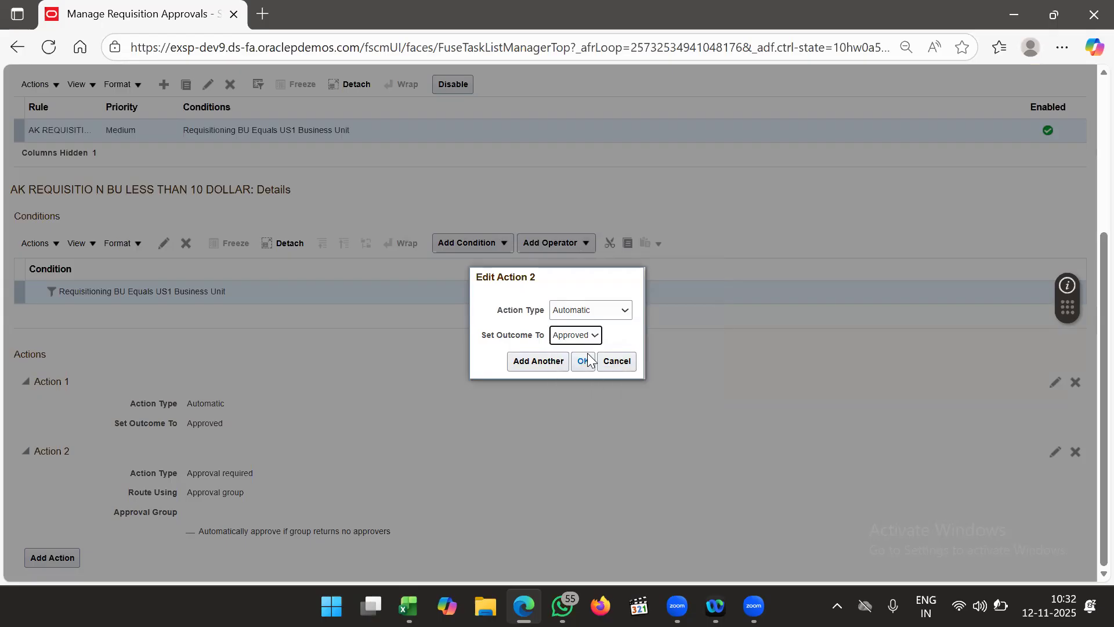
pyautogui.click(618, 361)
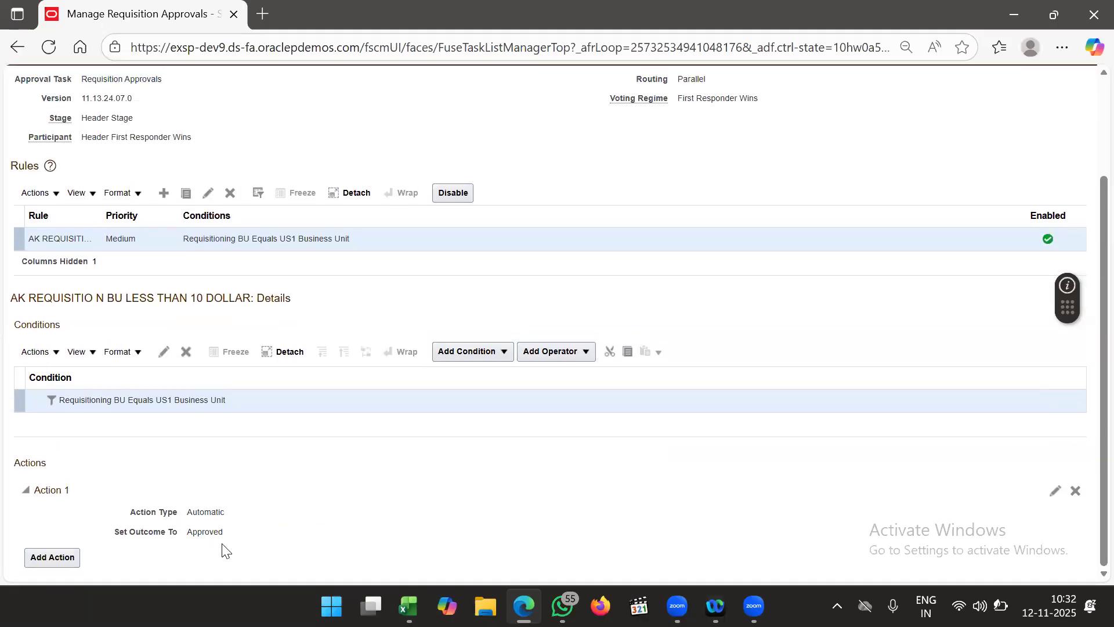
# - Save the rules, deploy them, accept the warning and dismiss the deployment confirmation
pyautogui.scroll(2, 455, 514)
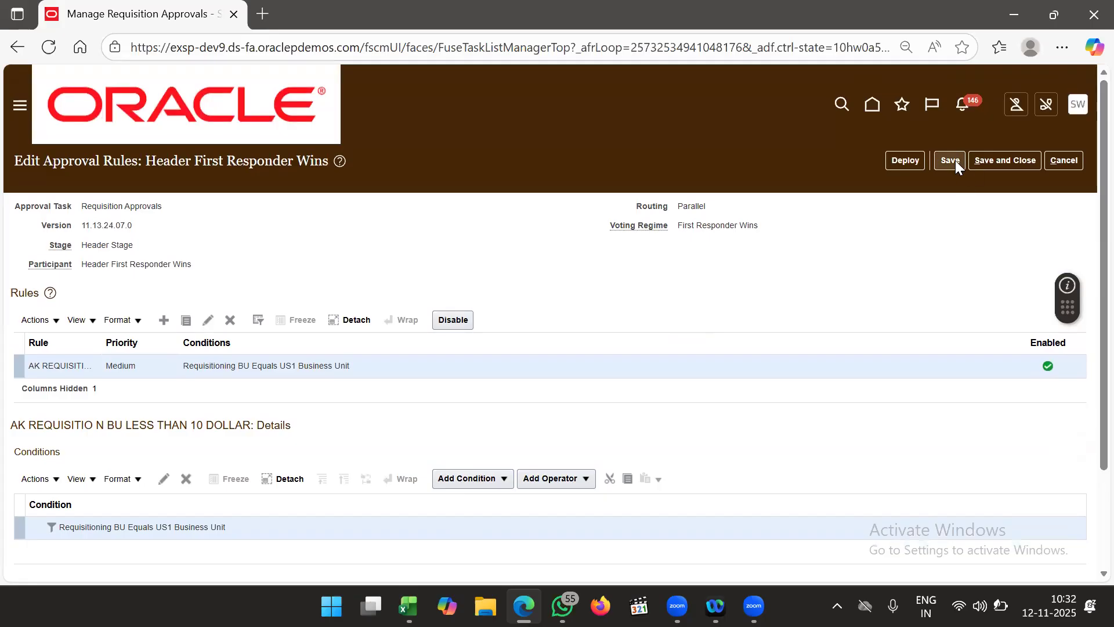
pyautogui.scroll(-2, 717, 318)
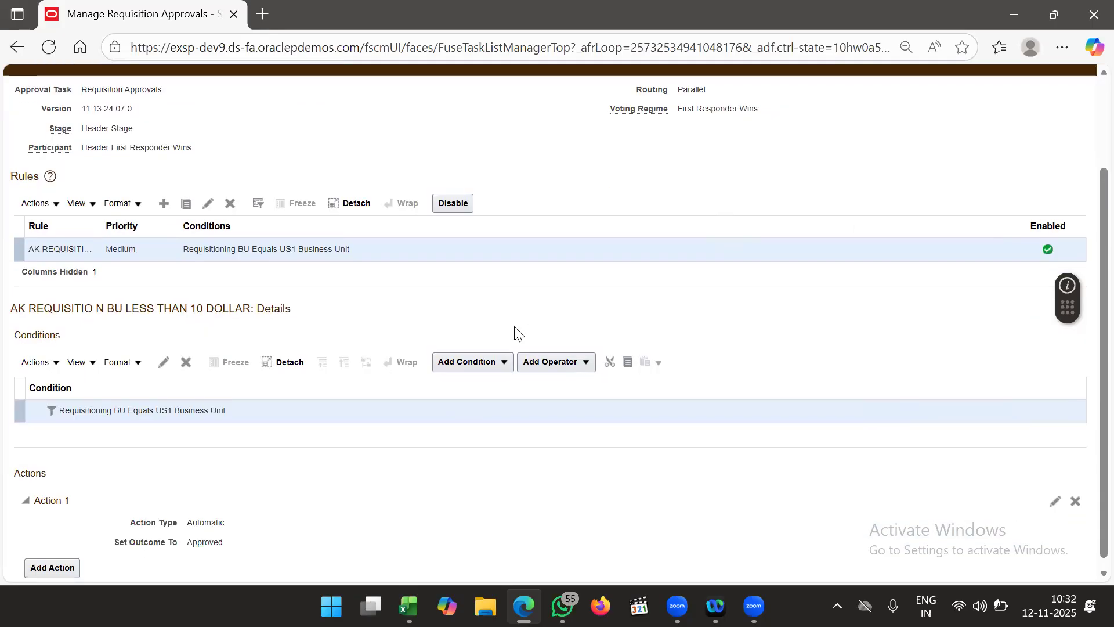
pyautogui.scroll(2, 609, 324)
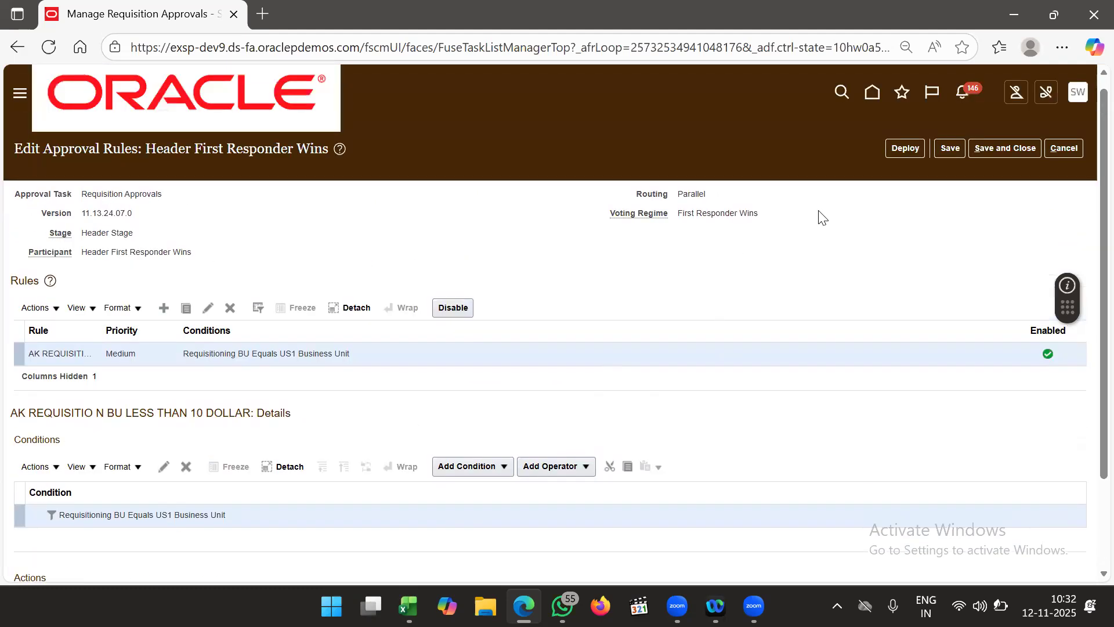
pyautogui.click(961, 161)
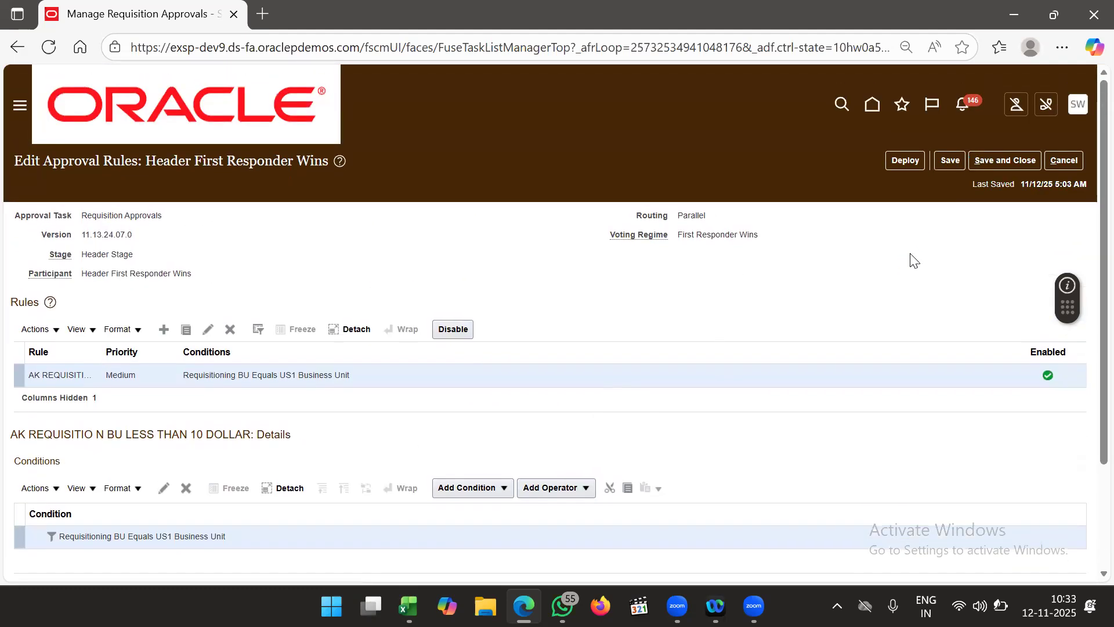
pyautogui.click(906, 164)
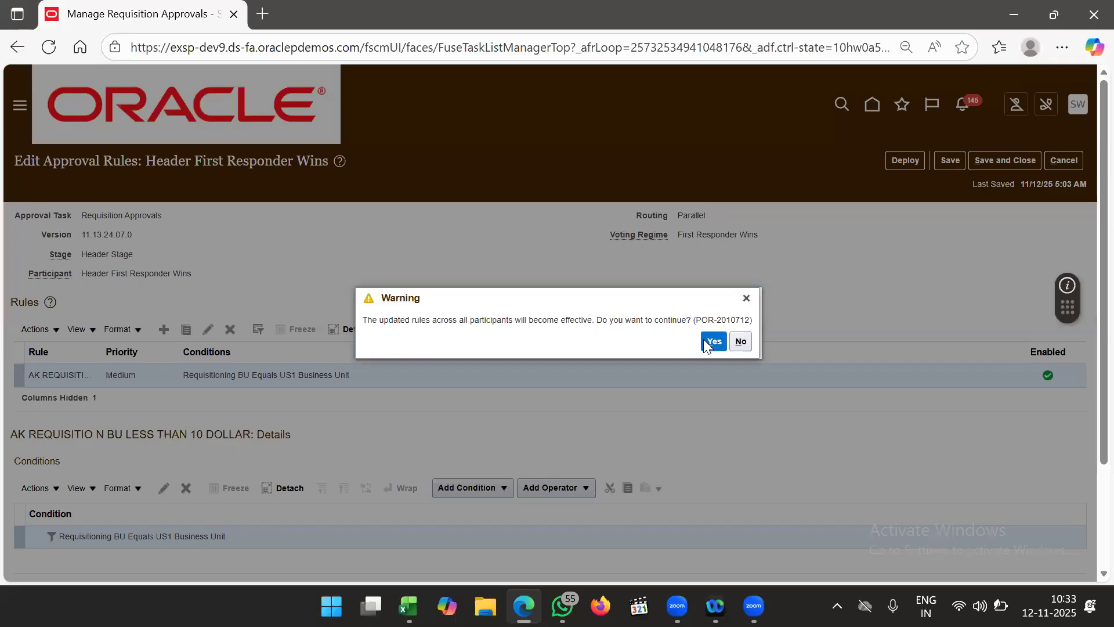
pyautogui.click(714, 341)
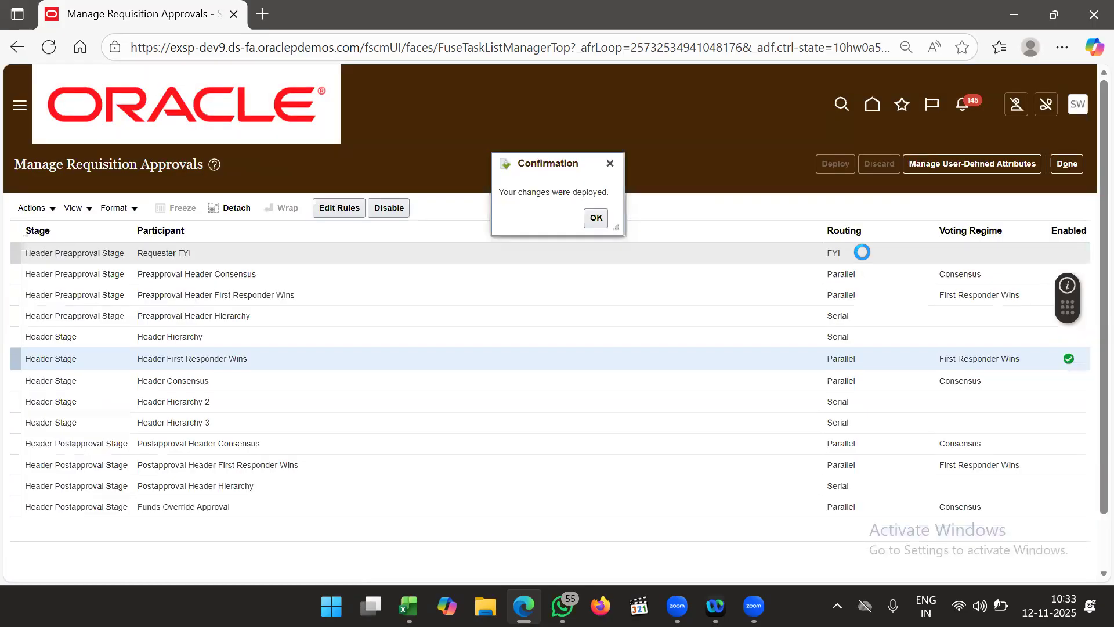
pyautogui.click(596, 218)
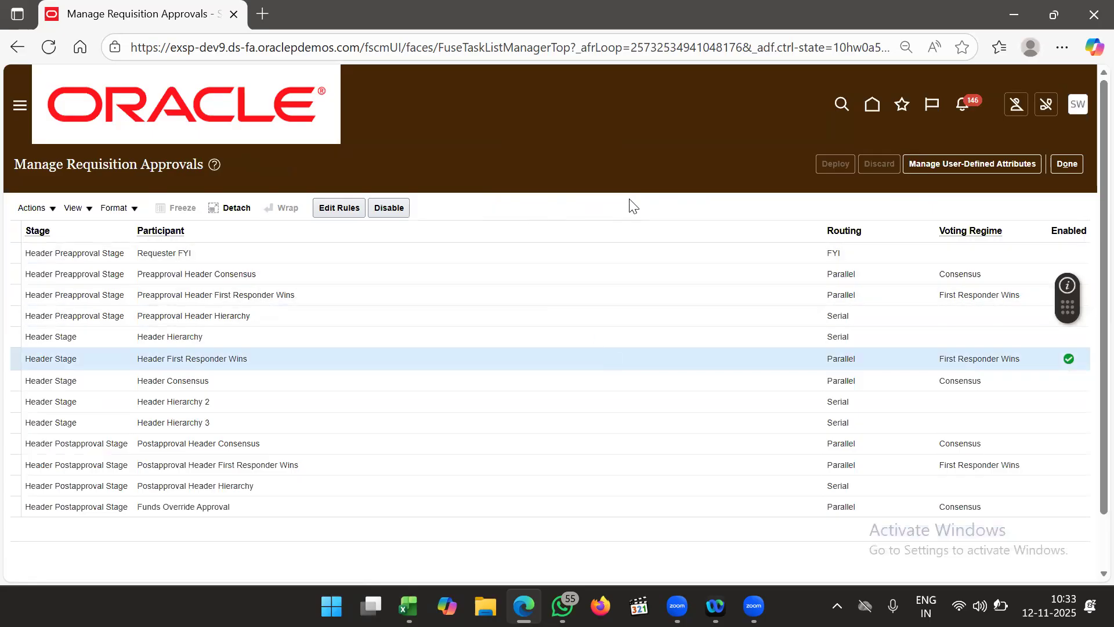
# - Select Header Hierarchy, then Header First Responder Wins, and finish with Done
pyautogui.scroll(-2, 635, 206)
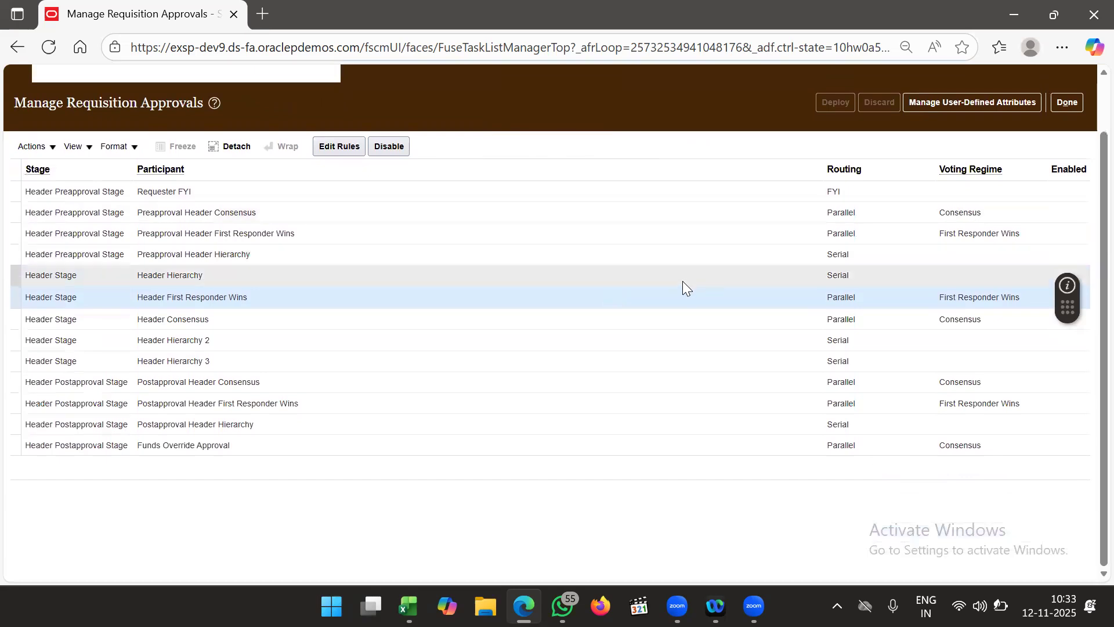
pyautogui.click(682, 281)
pyautogui.click(681, 297)
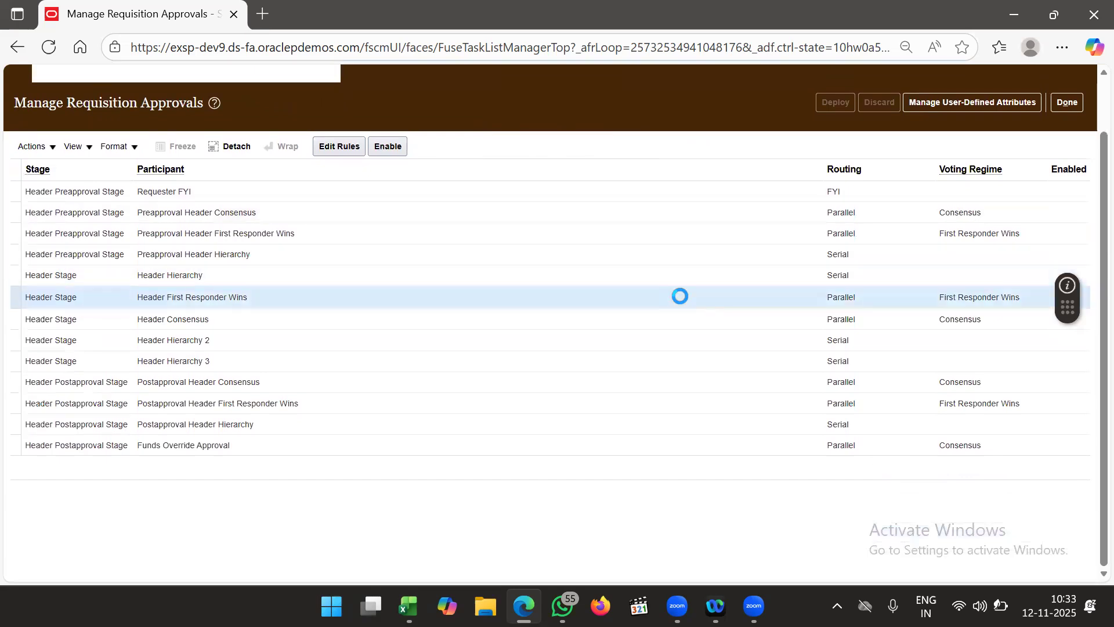
pyautogui.scroll(2, 747, 124)
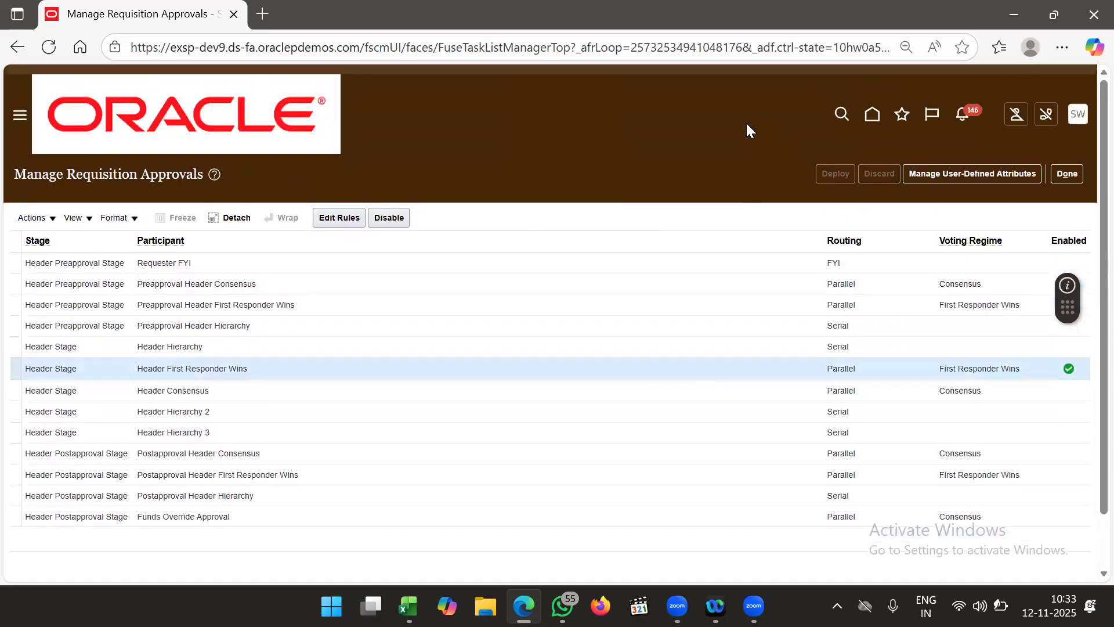
pyautogui.click(1067, 164)
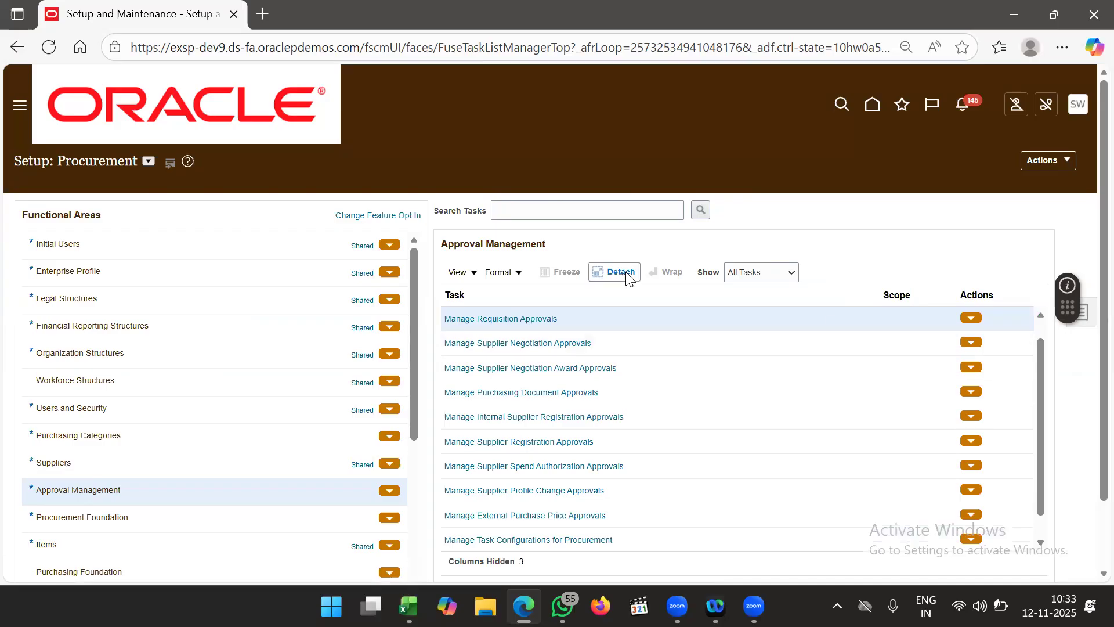
# - Open Manage Purchasing Document Approvals and edit the Preapproval First Responder Wins rules
pyautogui.scroll(-1, 627, 278)
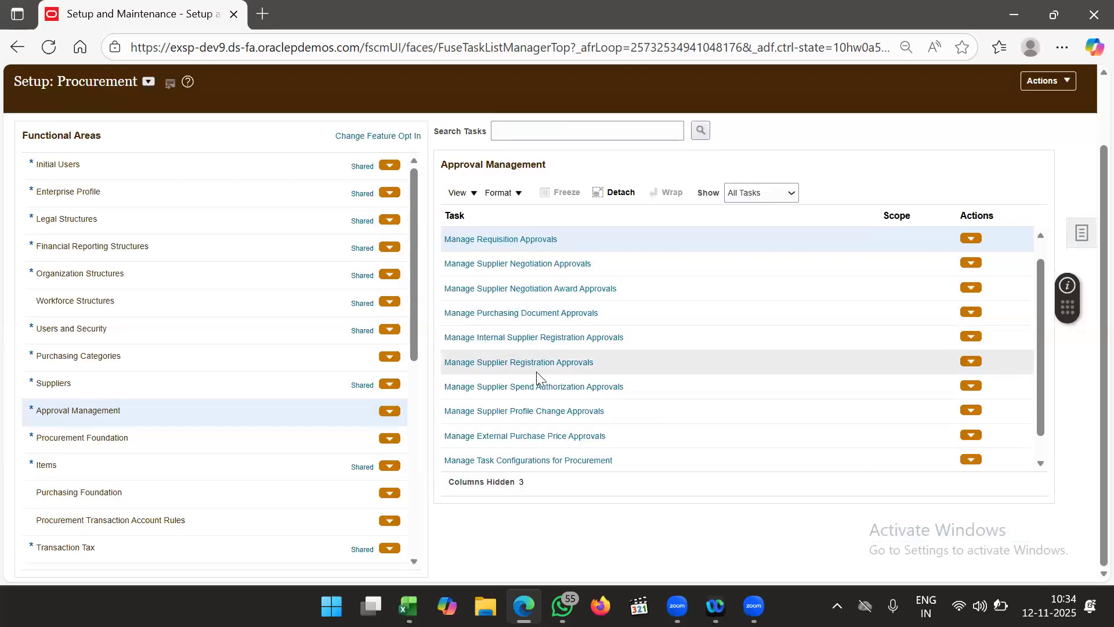
pyautogui.click(557, 316)
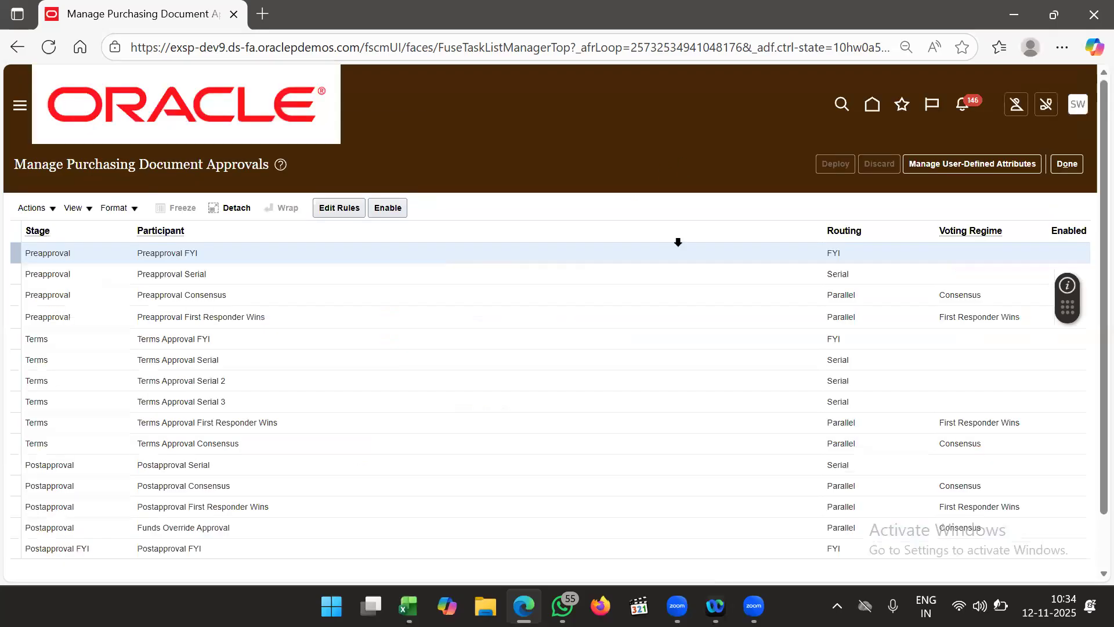
pyautogui.scroll(-1, 683, 335)
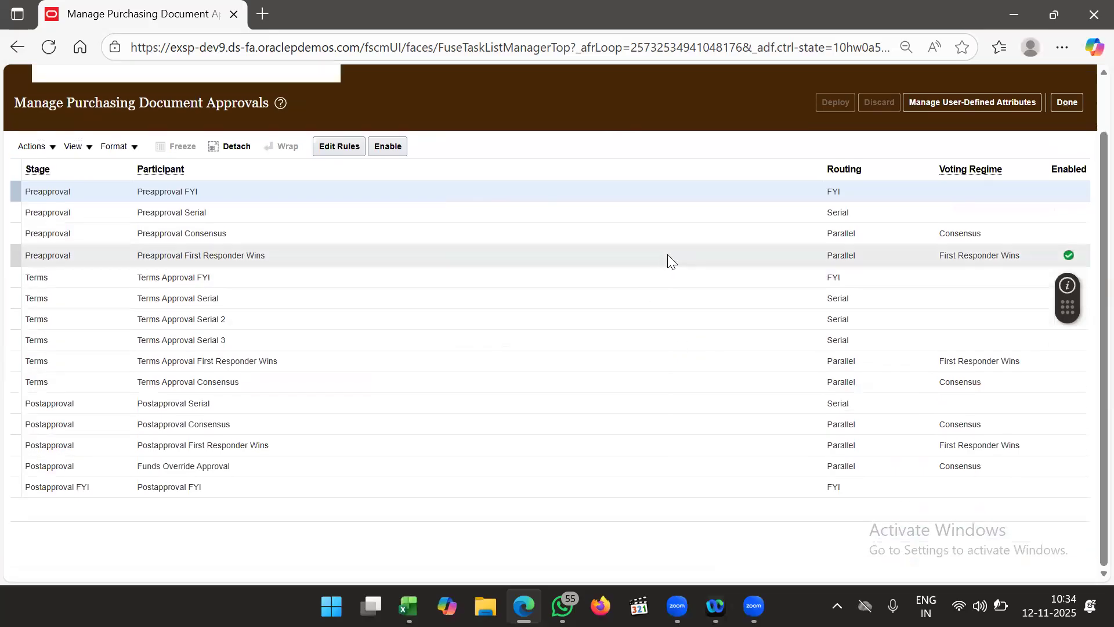
pyautogui.click(668, 254)
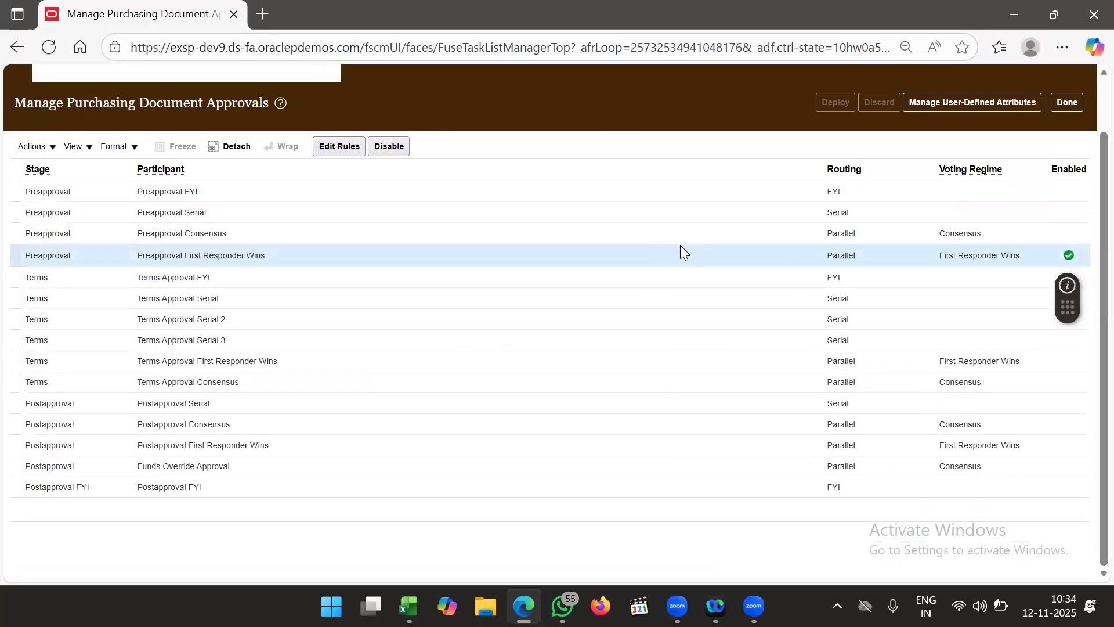
pyautogui.click(339, 150)
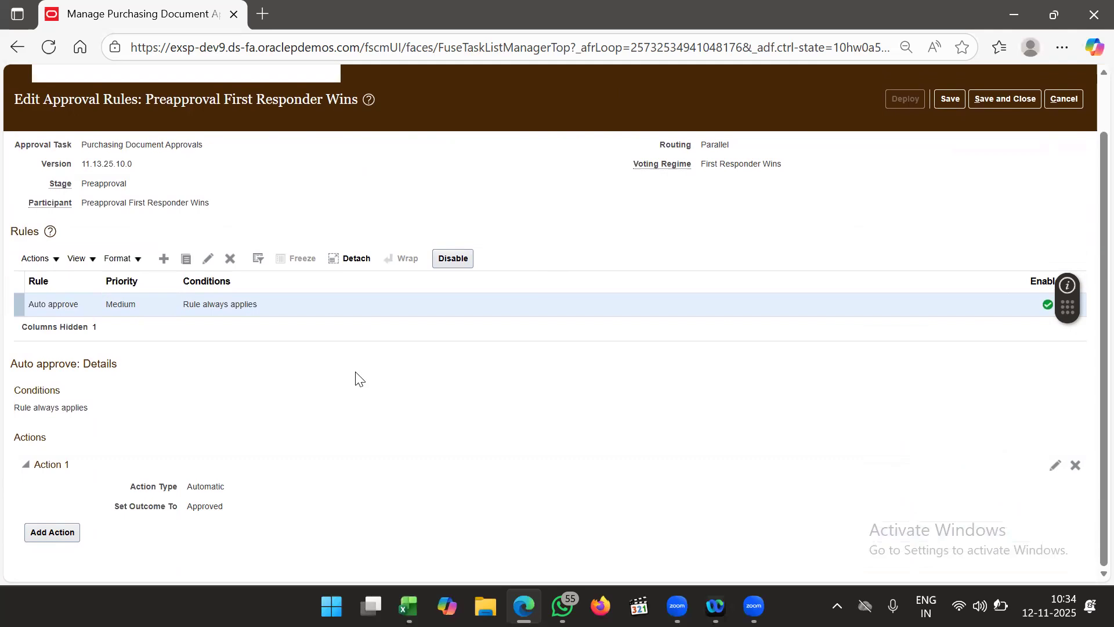
# - Cancel the new rule, save and close the Preapproval rules, and go to Setup and Maintenance
pyautogui.click(164, 258)
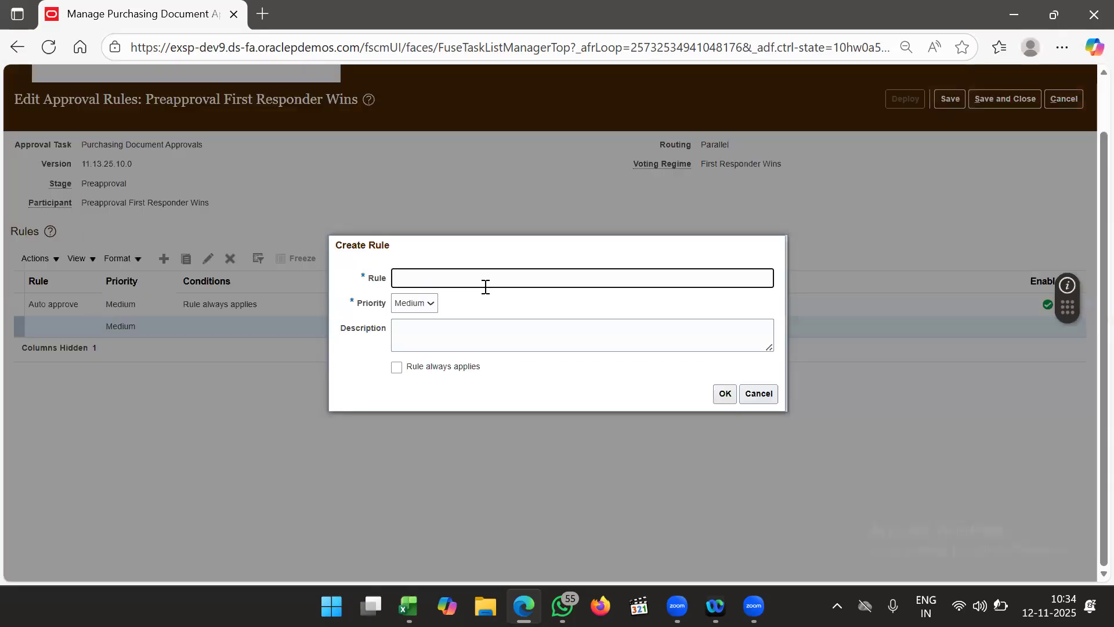
pyautogui.click(770, 396)
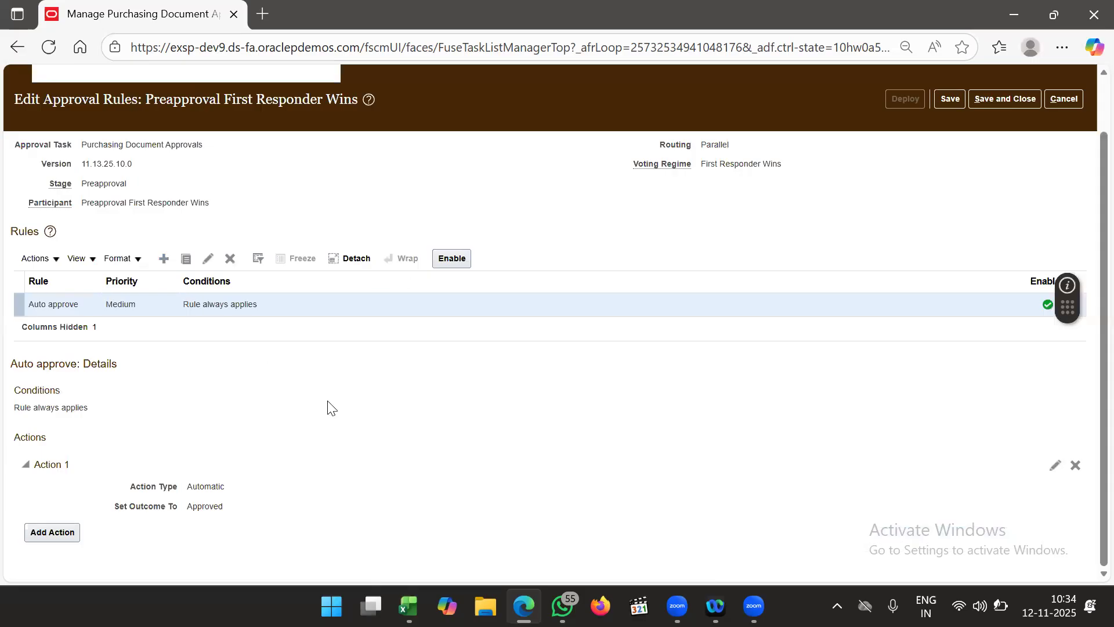
pyautogui.scroll(-1, 348, 360)
pyautogui.scroll(1, 349, 360)
pyautogui.scroll(3, 520, 448)
pyautogui.click(1008, 165)
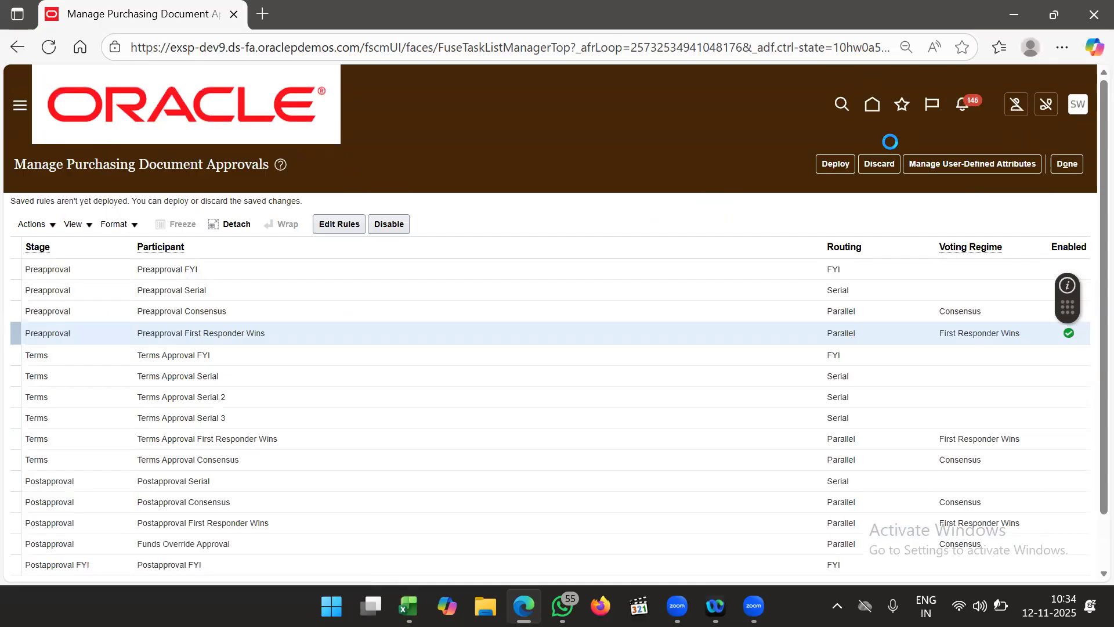
pyautogui.click(842, 314)
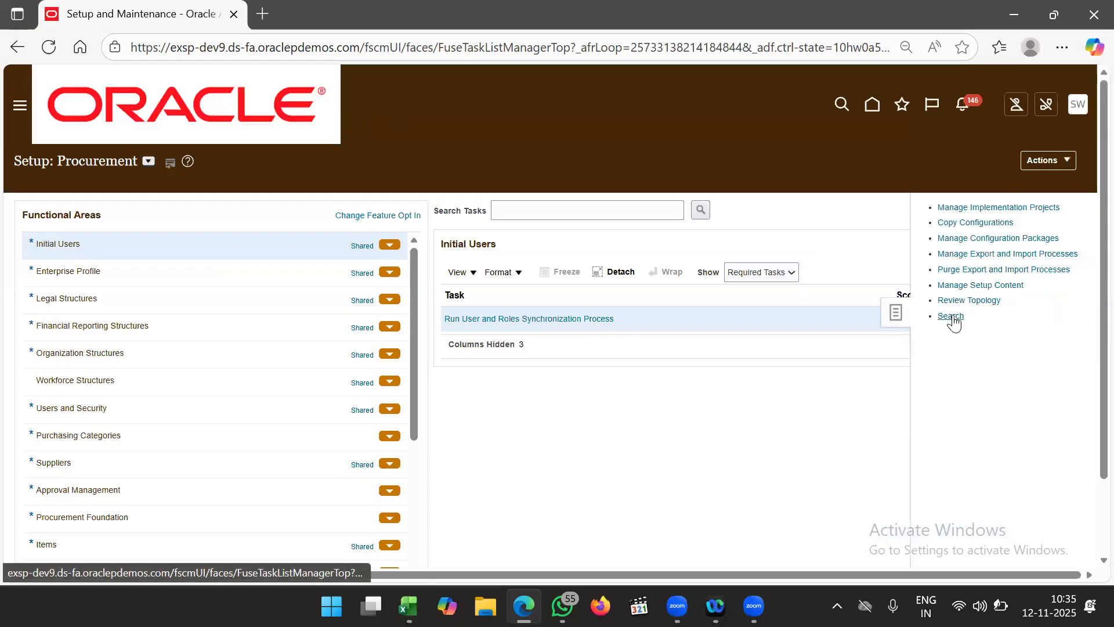
# - Search the setup tasks for 'manage sub' and open Manage Subinventories and Locators
pyautogui.click(951, 317)
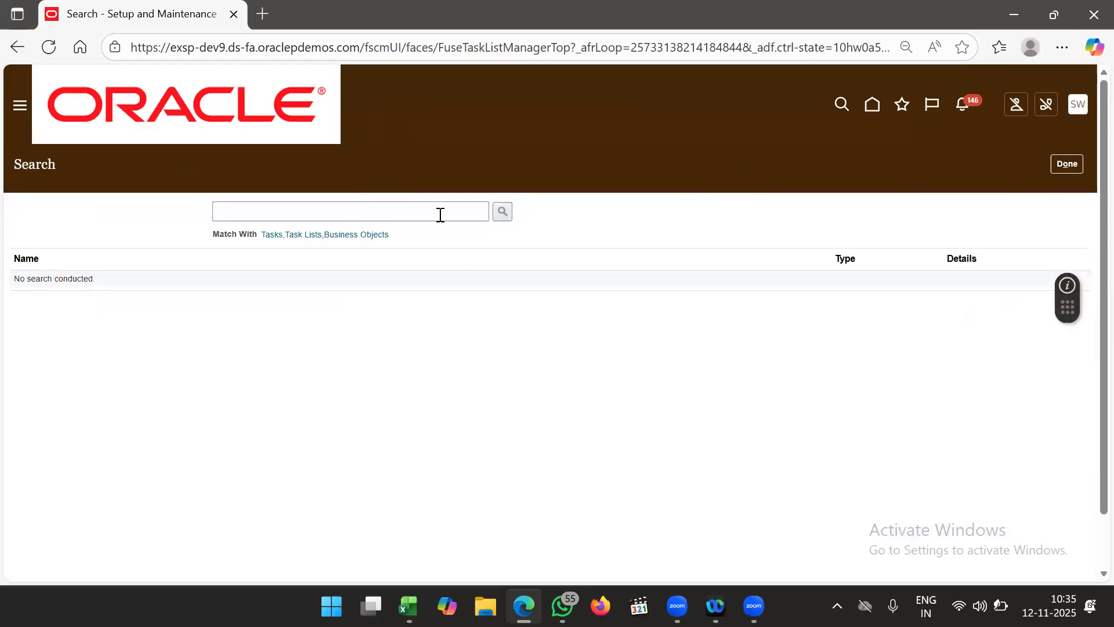
pyautogui.click(395, 213)
pyautogui.write('manage')
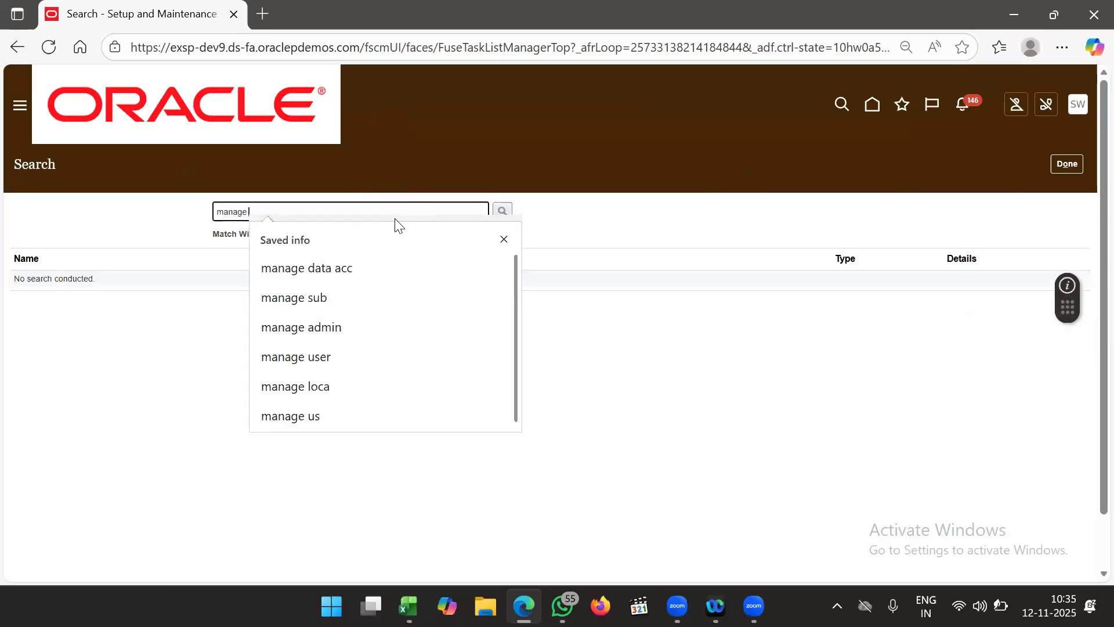
pyautogui.write(' sub')
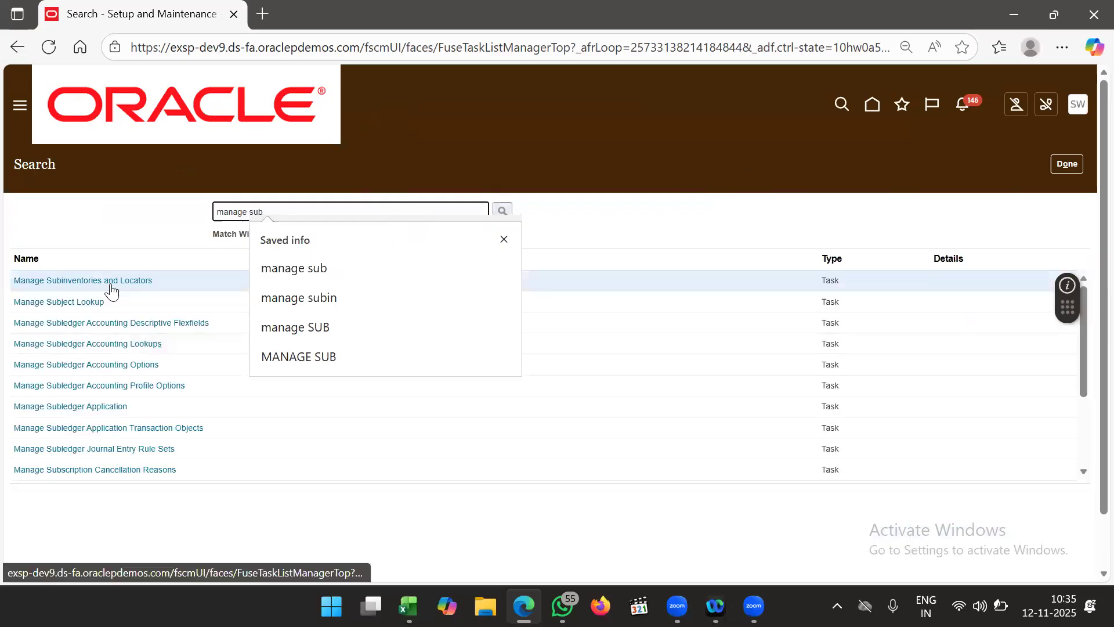
pyautogui.click(112, 285)
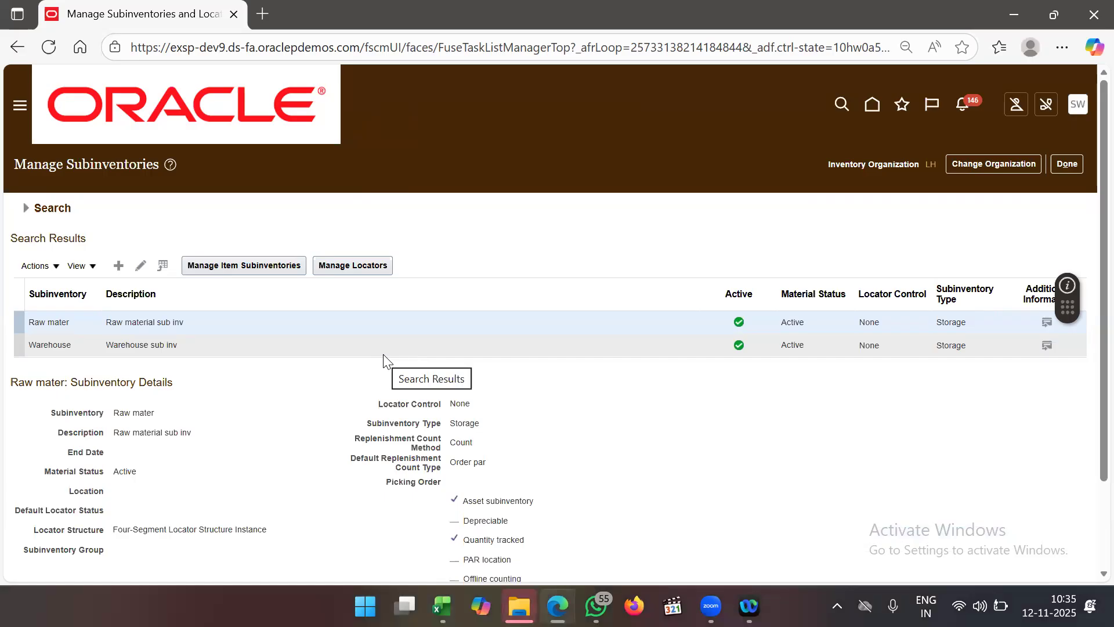
# - Change the inventory organization to 6002 and select the ABI_STORES subinventory row
pyautogui.scroll(-1, 542, 300)
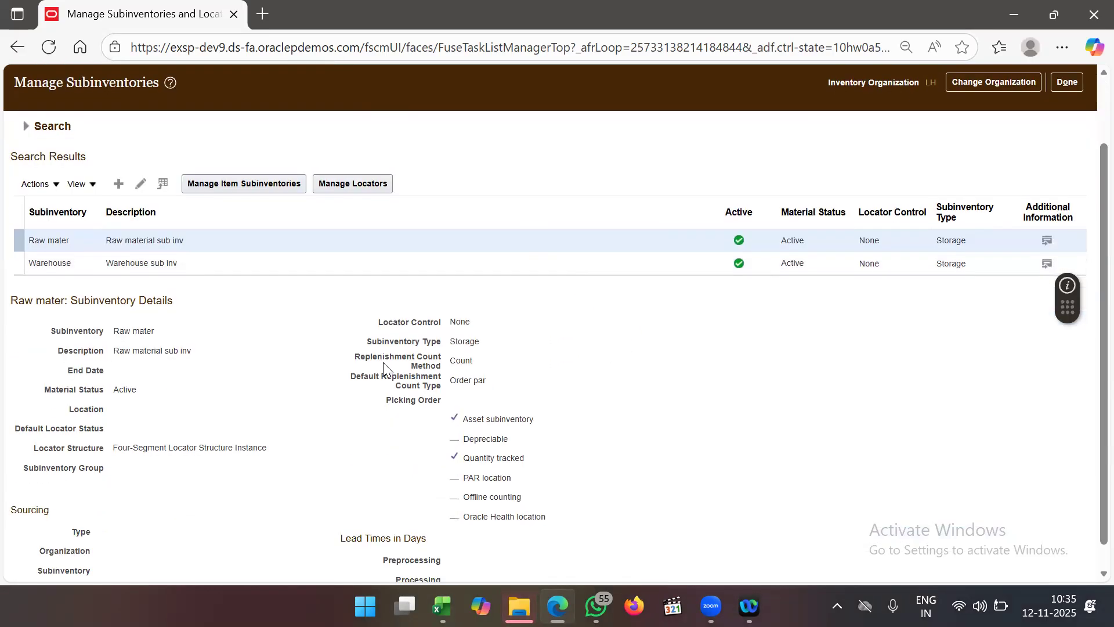
pyautogui.scroll(1, 343, 310)
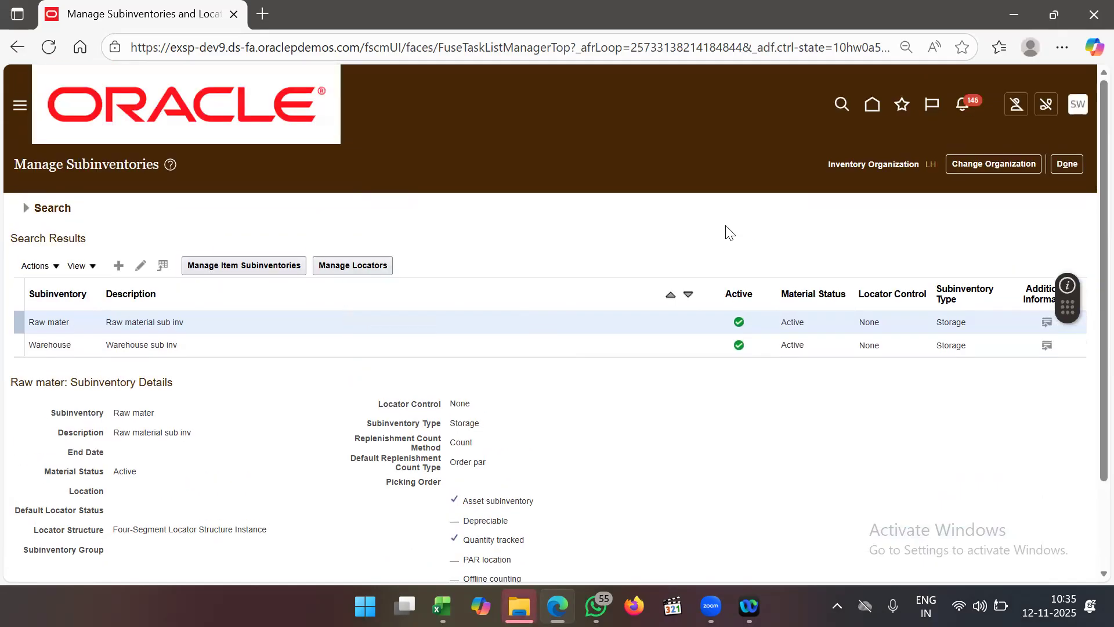
pyautogui.click(982, 163)
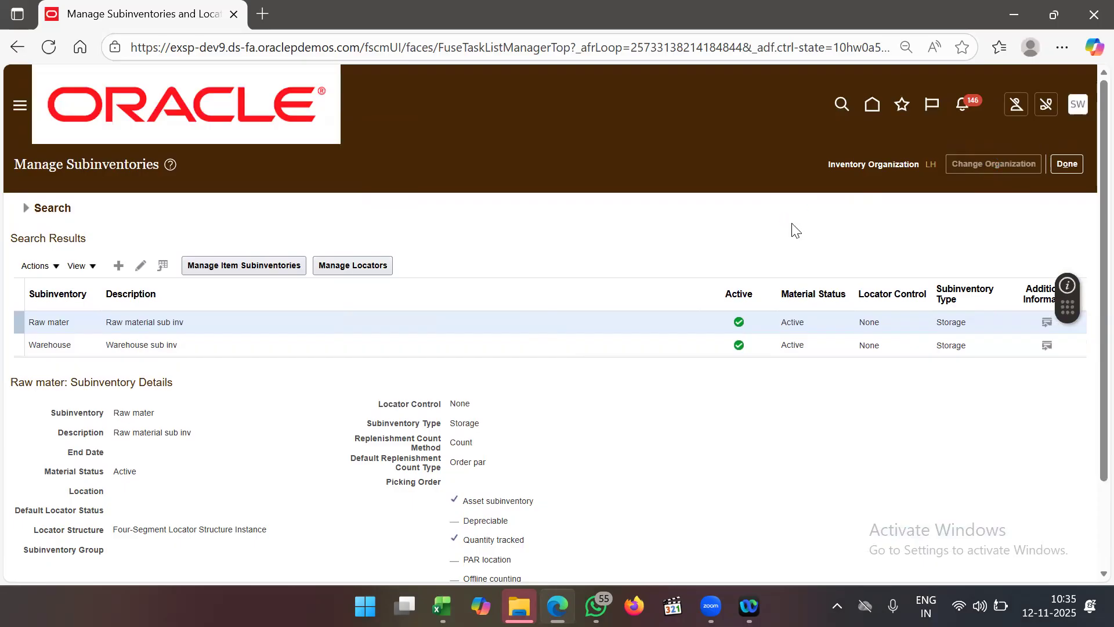
pyautogui.click(561, 320)
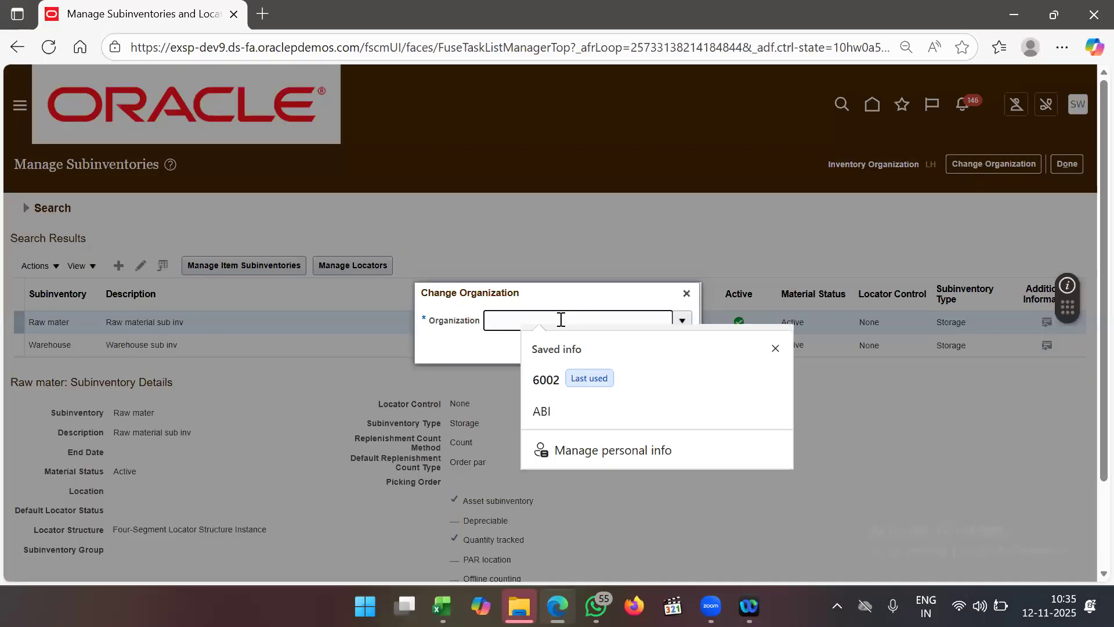
pyautogui.write('6002')
pyautogui.press('Tab')
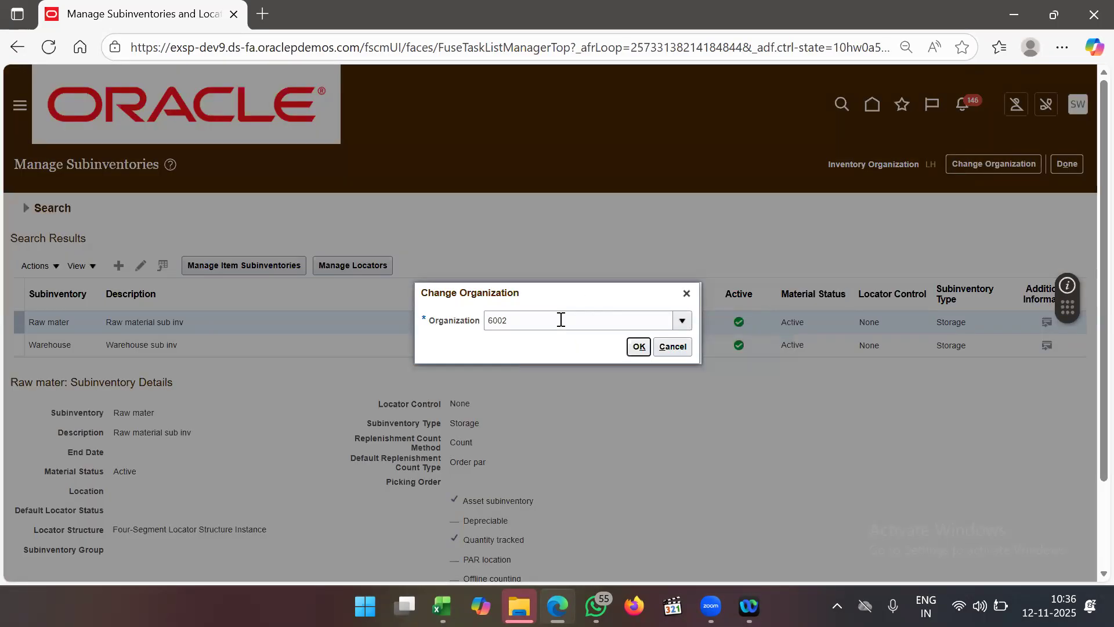
pyautogui.click(641, 353)
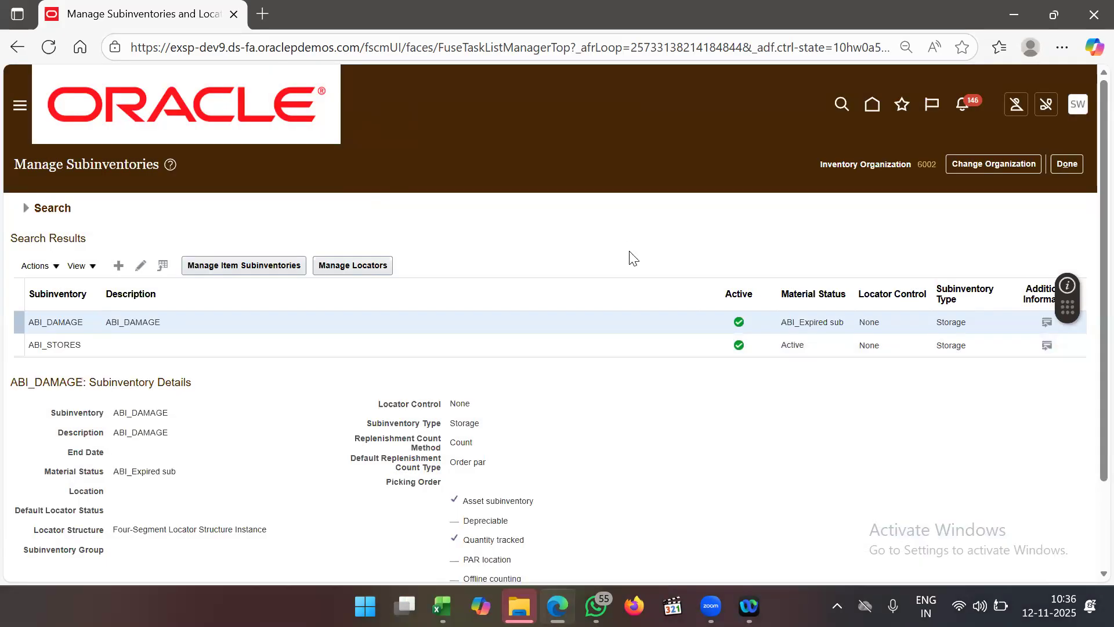
pyautogui.scroll(-2, 632, 258)
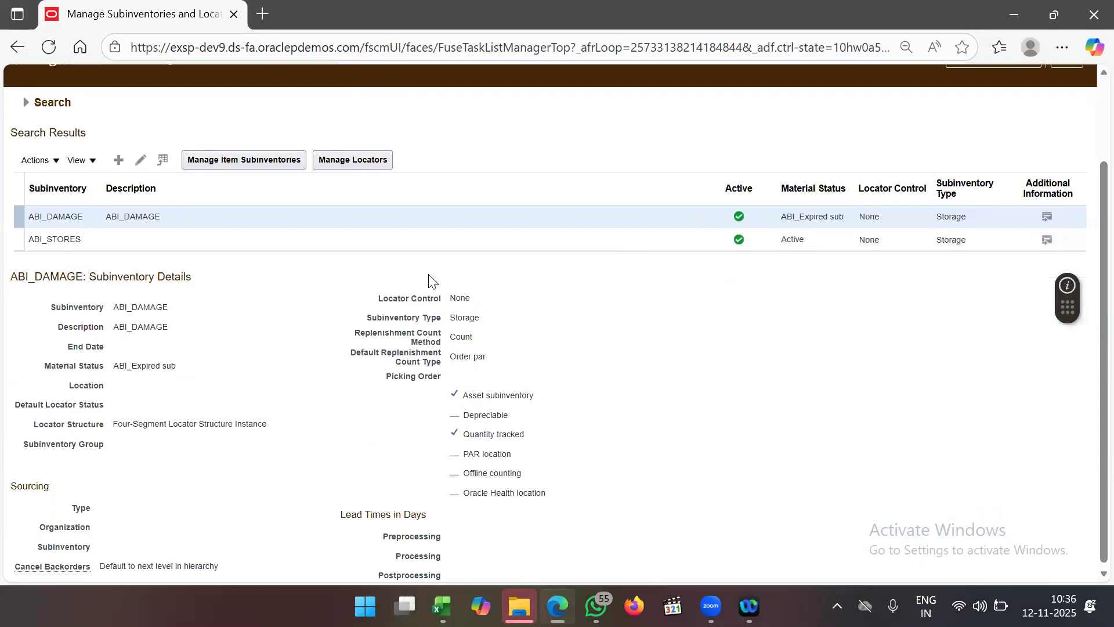
pyautogui.click(210, 240)
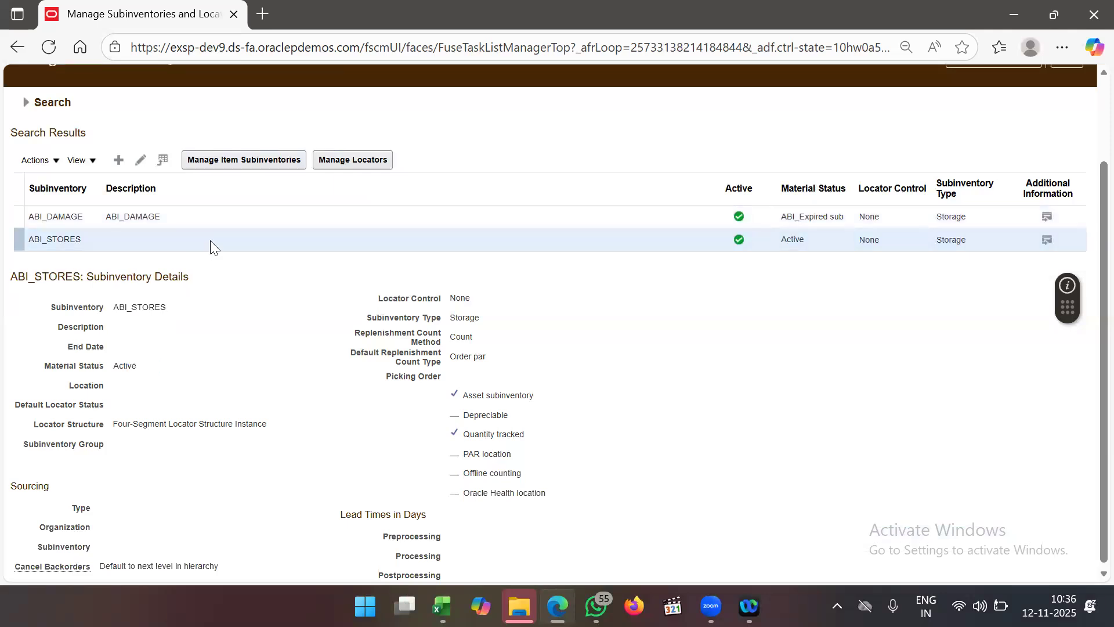
# - In Manage Item Subinventories, delete the ABI_MIN MAX1 assignment and confirm with OK
pyautogui.click(259, 166)
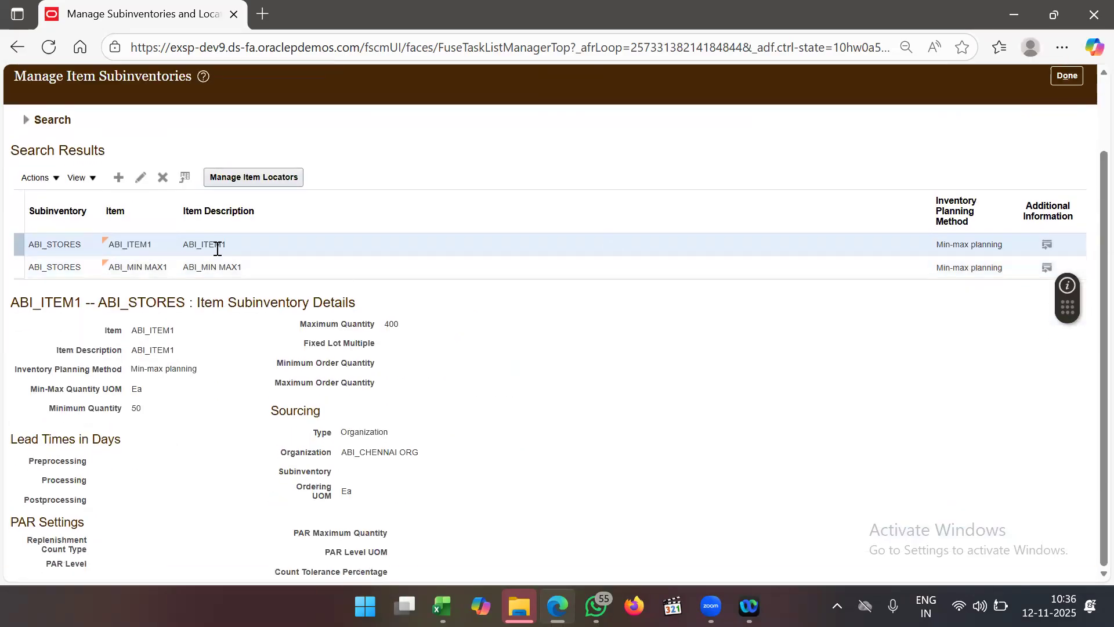
pyautogui.click(274, 267)
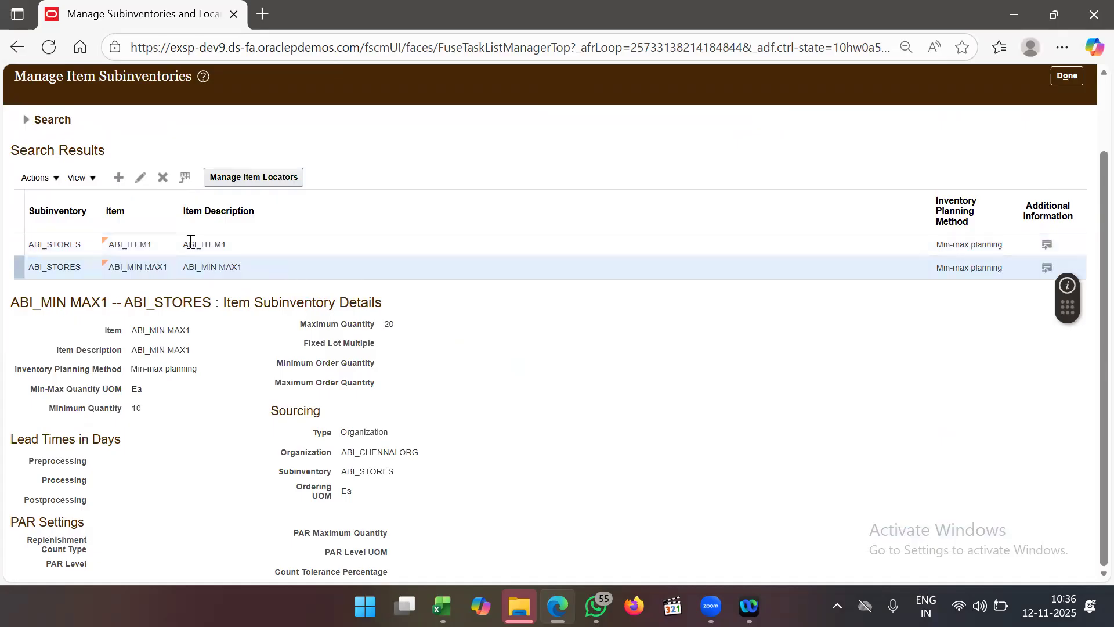
pyautogui.click(164, 183)
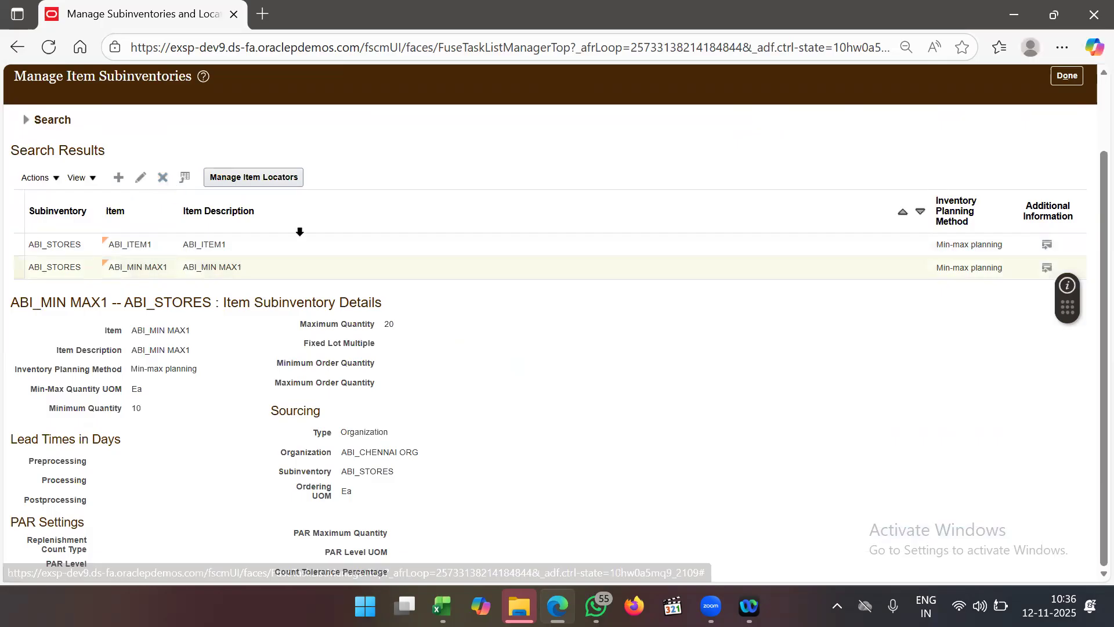
pyautogui.click(623, 269)
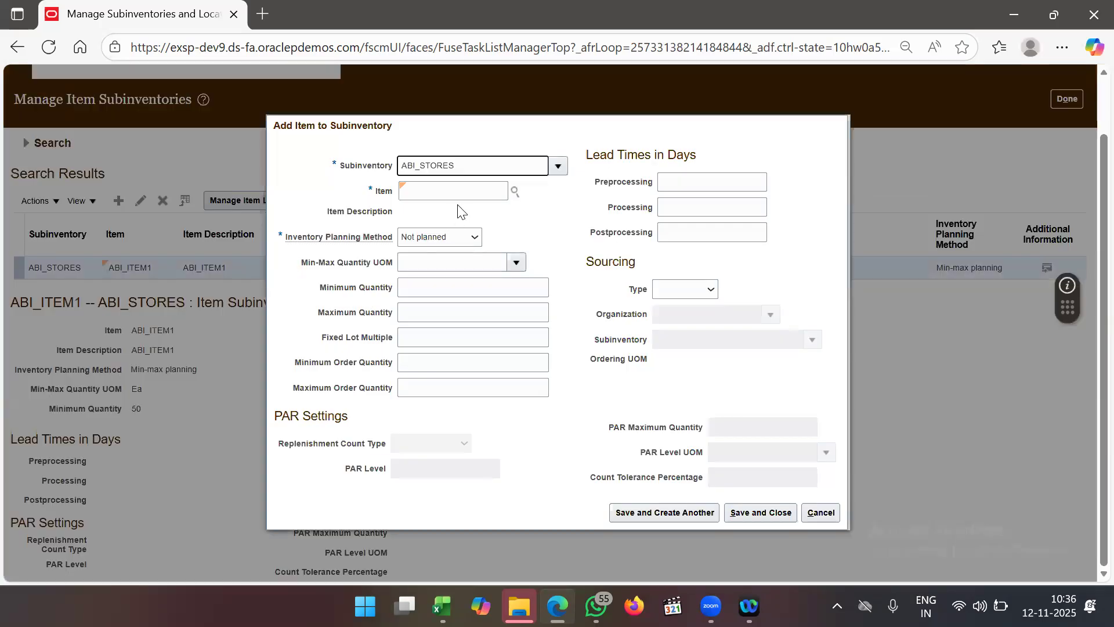
# - Choose item ABI_MIN MAX1 and set its planning method to Min-max planning
pyautogui.click(462, 192)
pyautogui.write('ABI_MIN')
pyautogui.press('Tab')
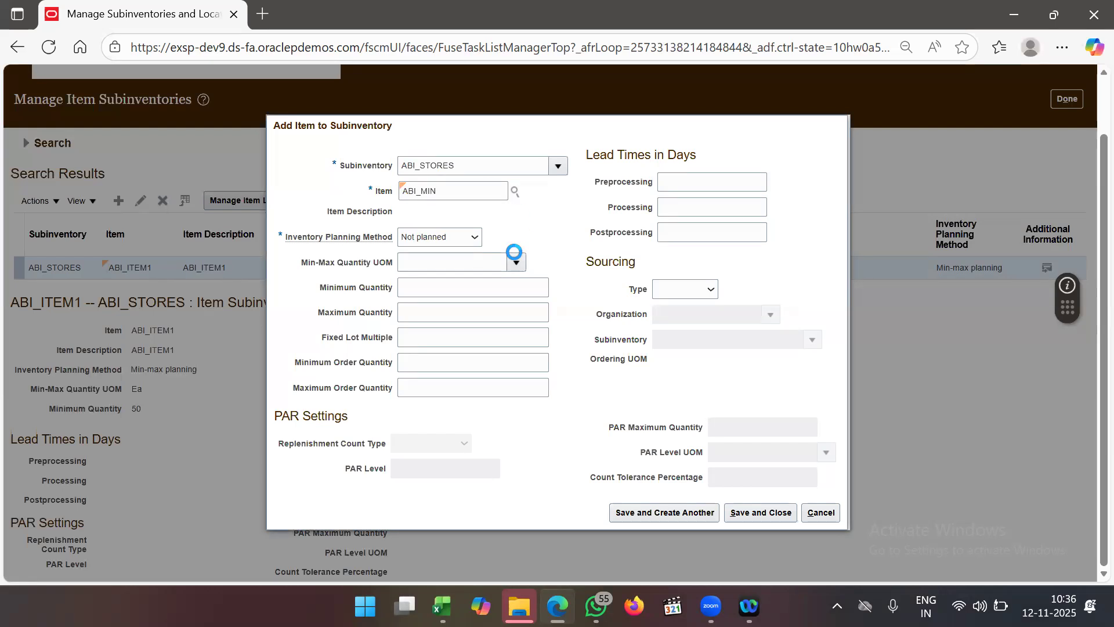
pyautogui.click(443, 238)
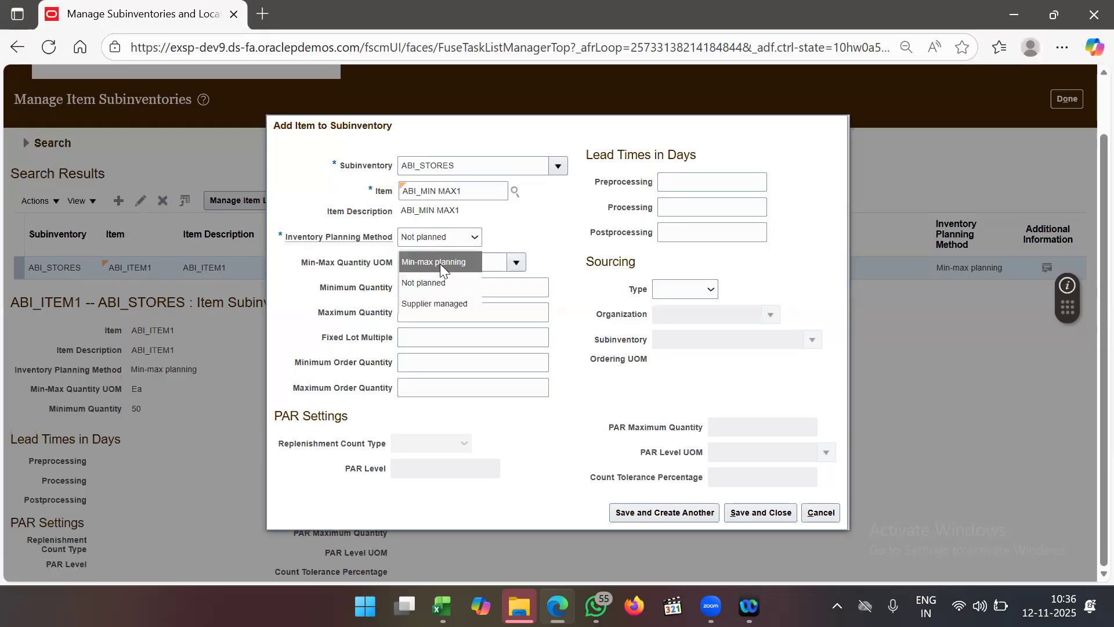
pyautogui.click(440, 263)
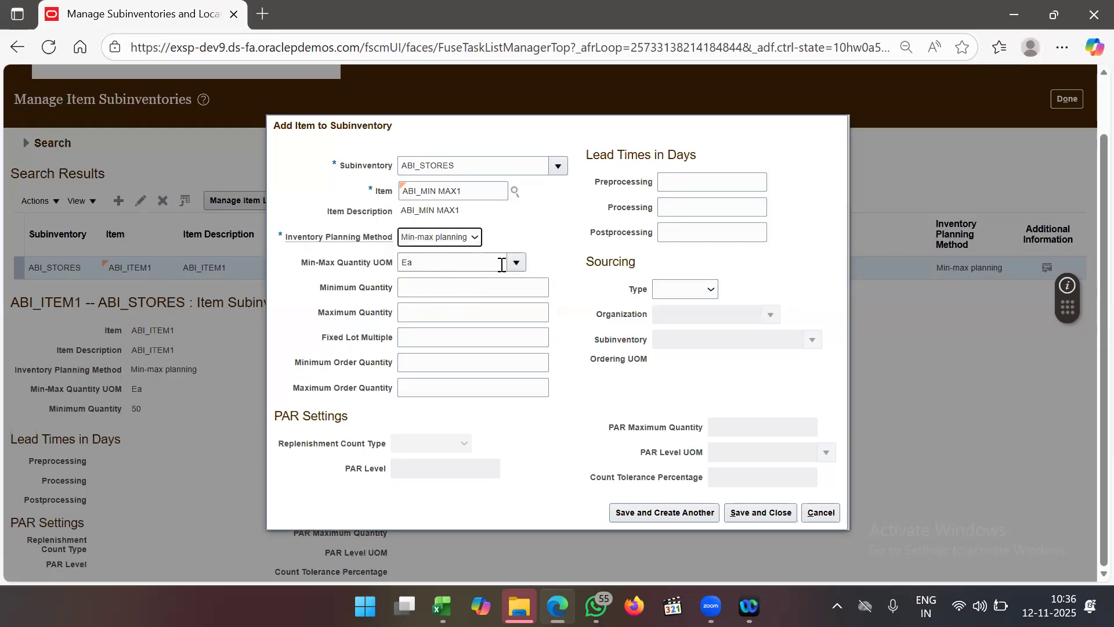
# - Set minimum 20, maximum 50 and Supplier sourcing, then save and close
pyautogui.click(495, 294)
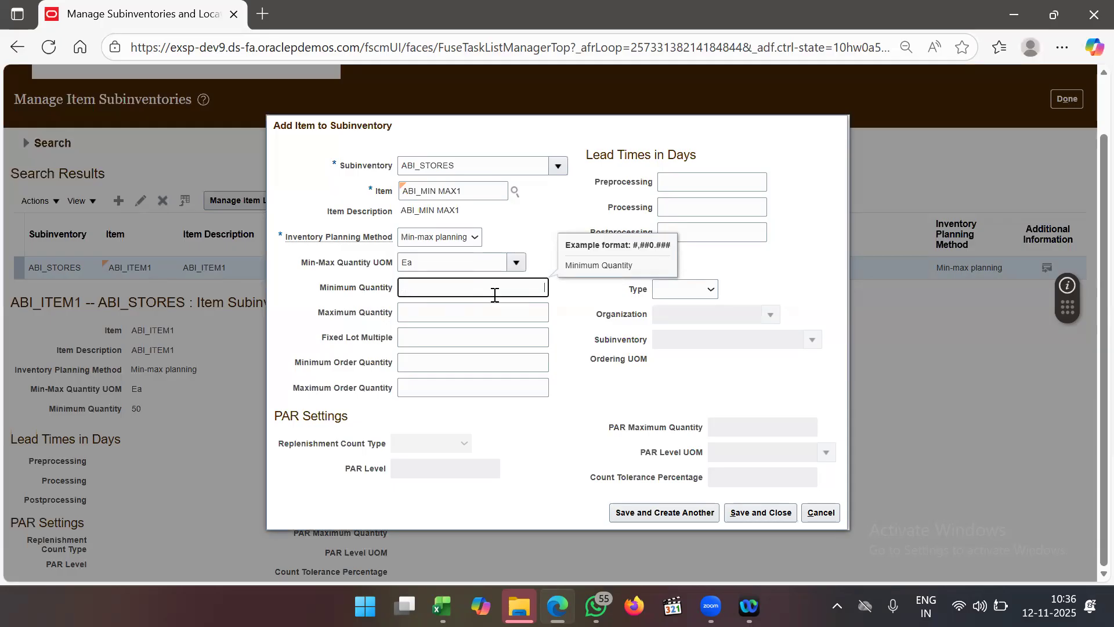
pyautogui.write('20')
pyautogui.click(503, 312)
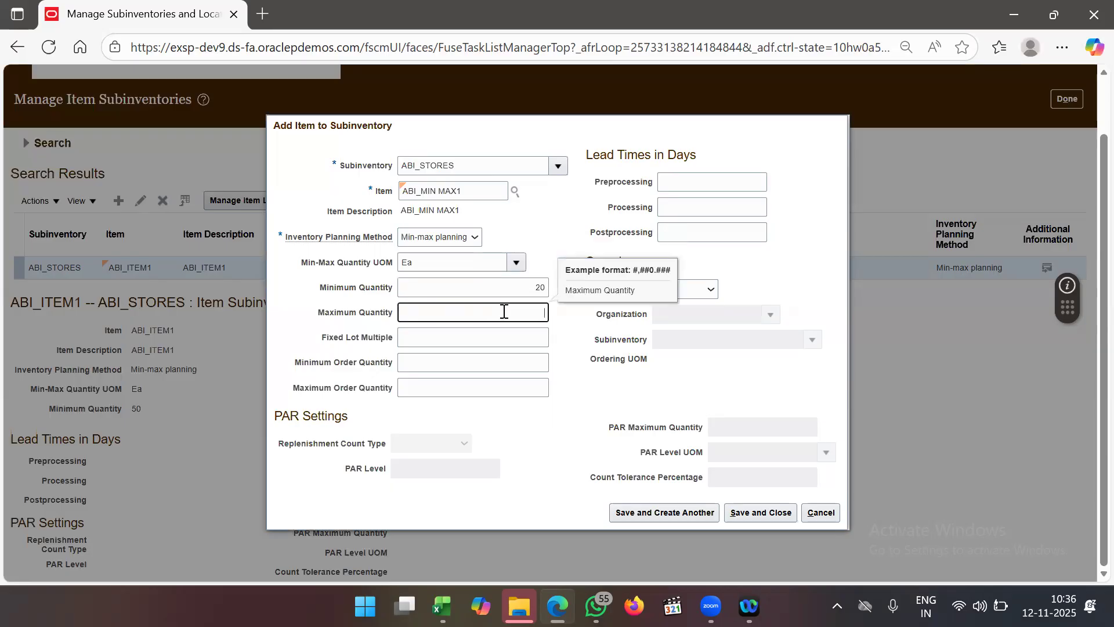
pyautogui.write('50')
pyautogui.click(522, 353)
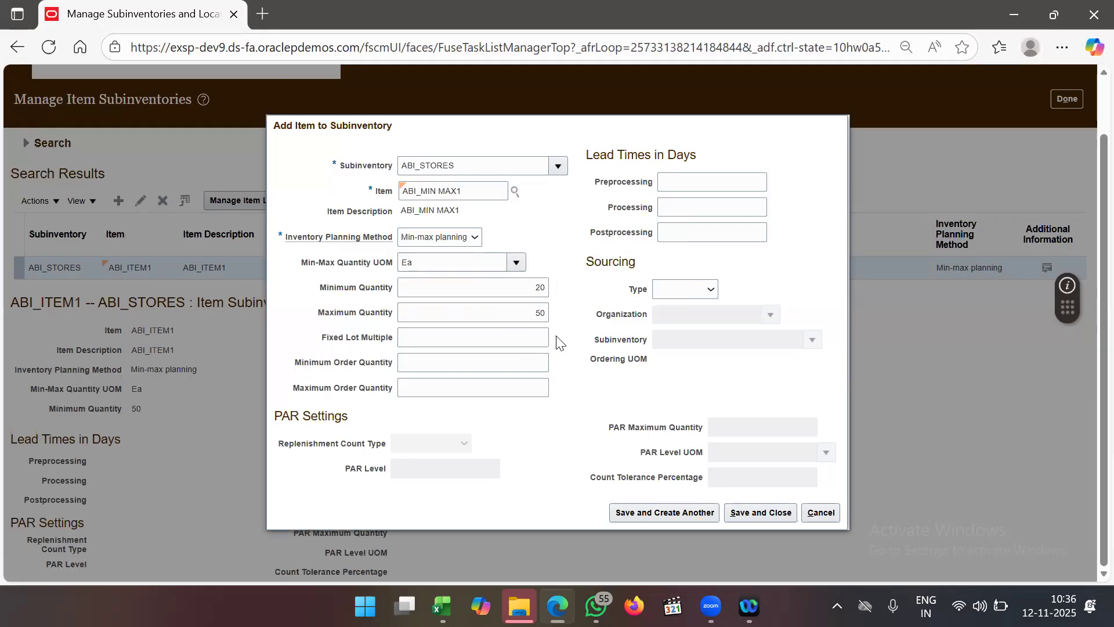
pyautogui.click(511, 331)
pyautogui.click(562, 340)
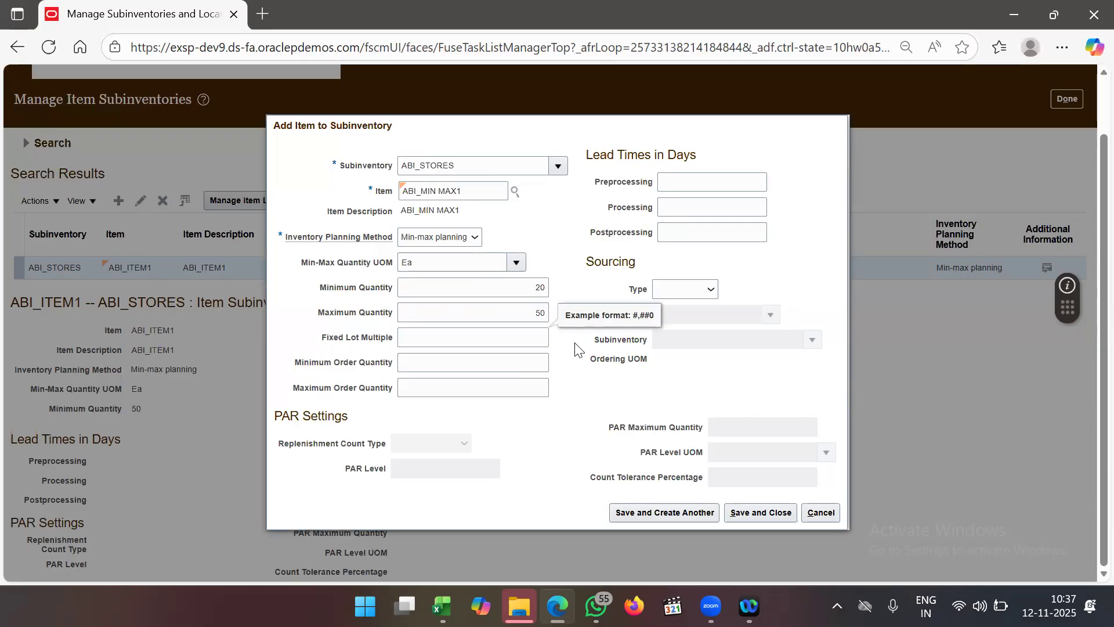
pyautogui.click(593, 360)
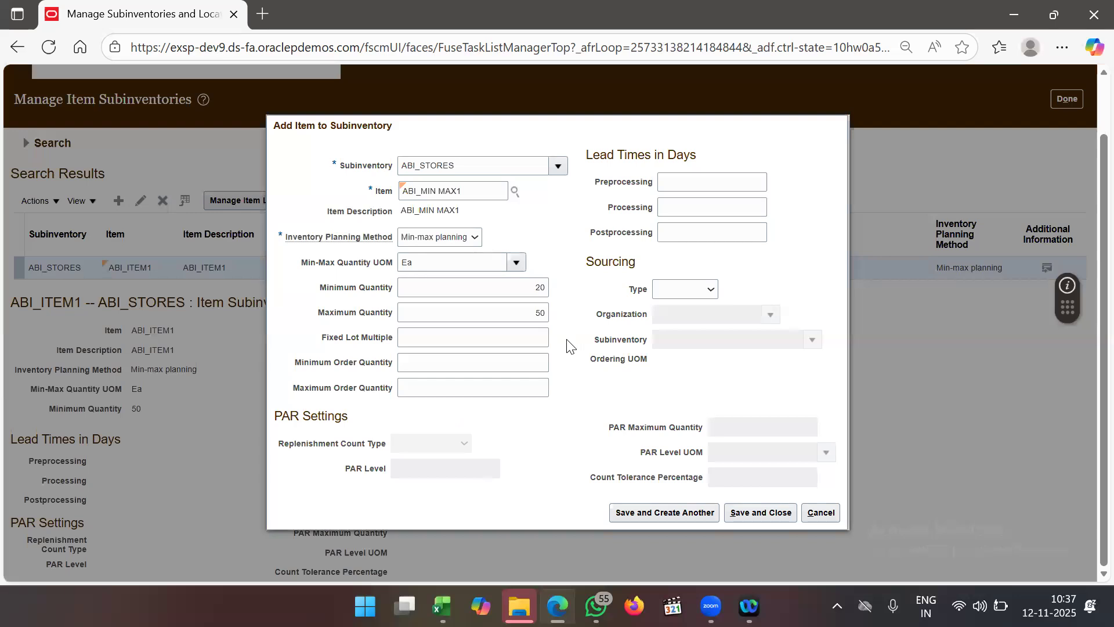
pyautogui.click(688, 290)
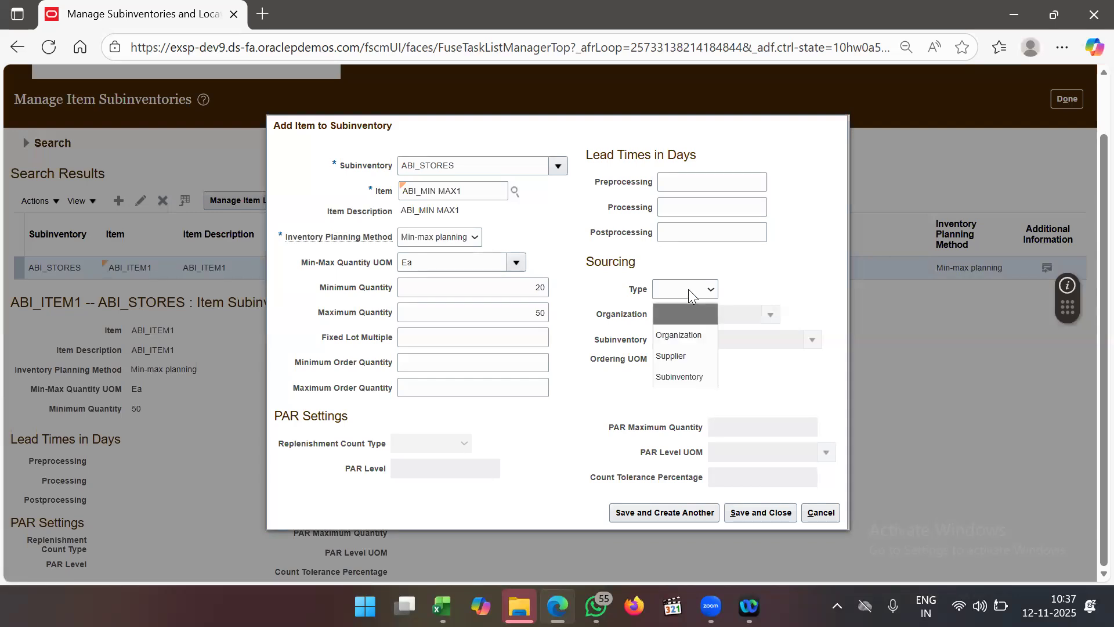
pyautogui.click(683, 359)
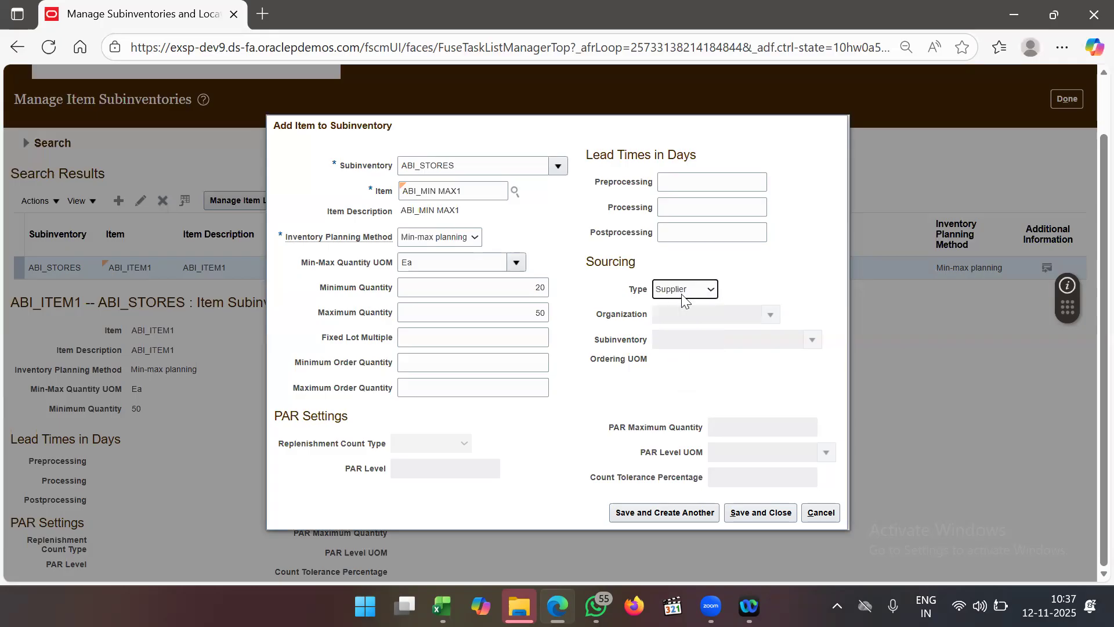
pyautogui.click(761, 513)
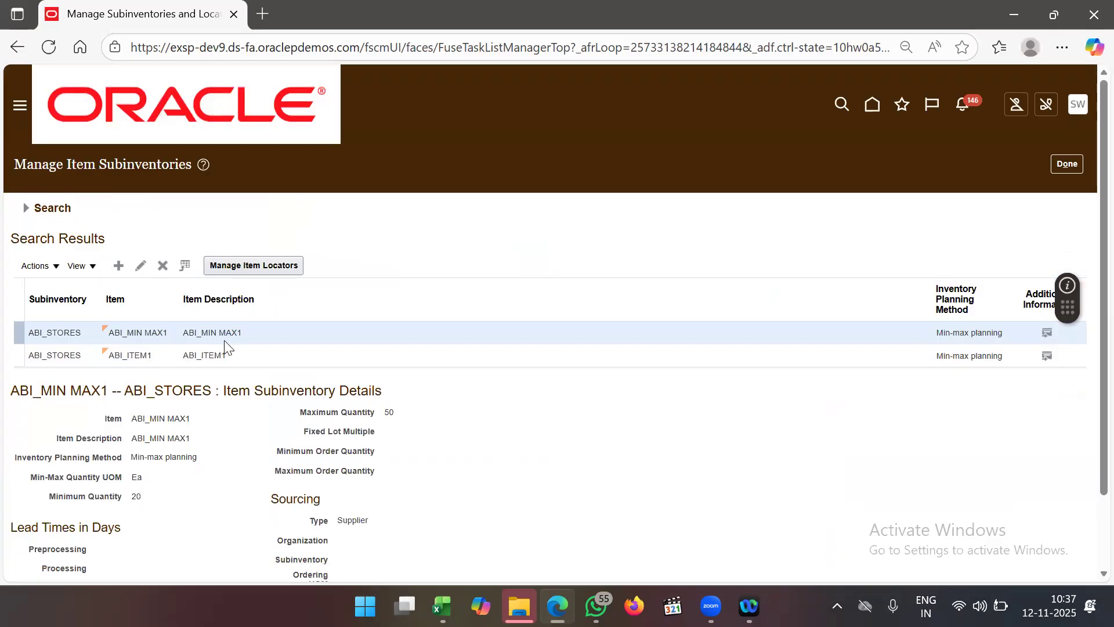
# - Expand Product Management in the Navigator and open Product Information Management
pyautogui.scroll(-6, 225, 349)
pyautogui.scroll(1, 212, 331)
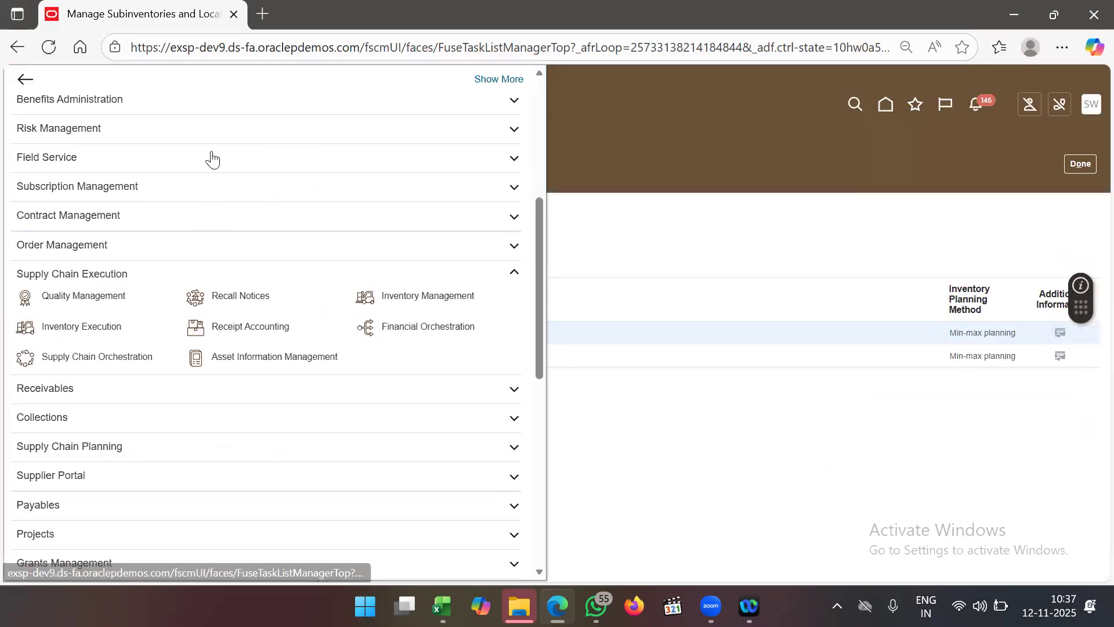
pyautogui.scroll(1, 213, 160)
pyautogui.click(162, 120)
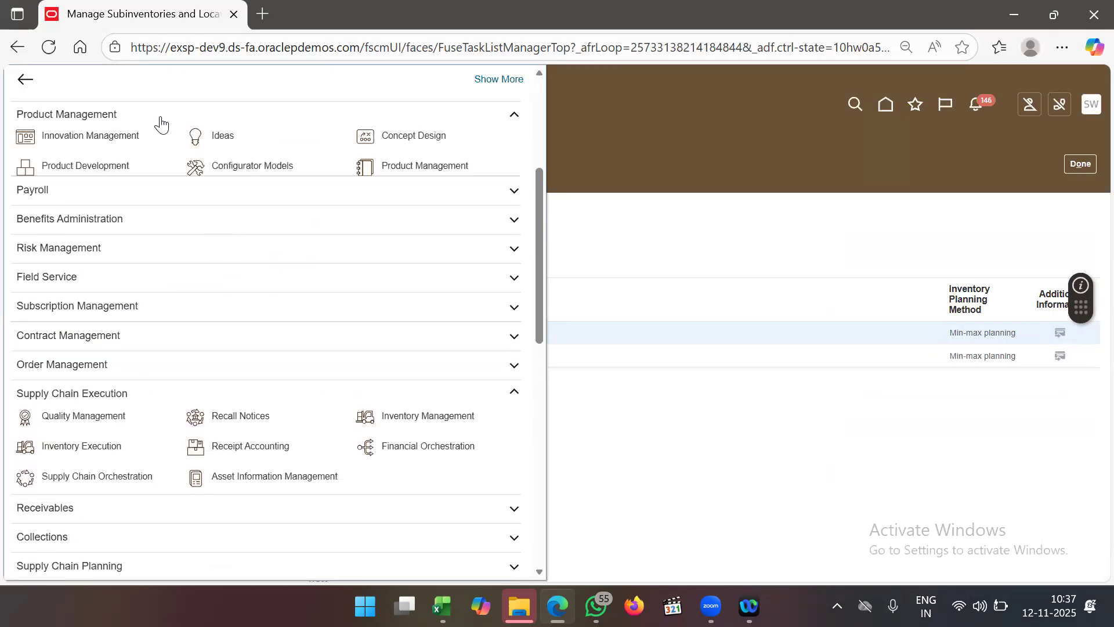
pyautogui.click(135, 200)
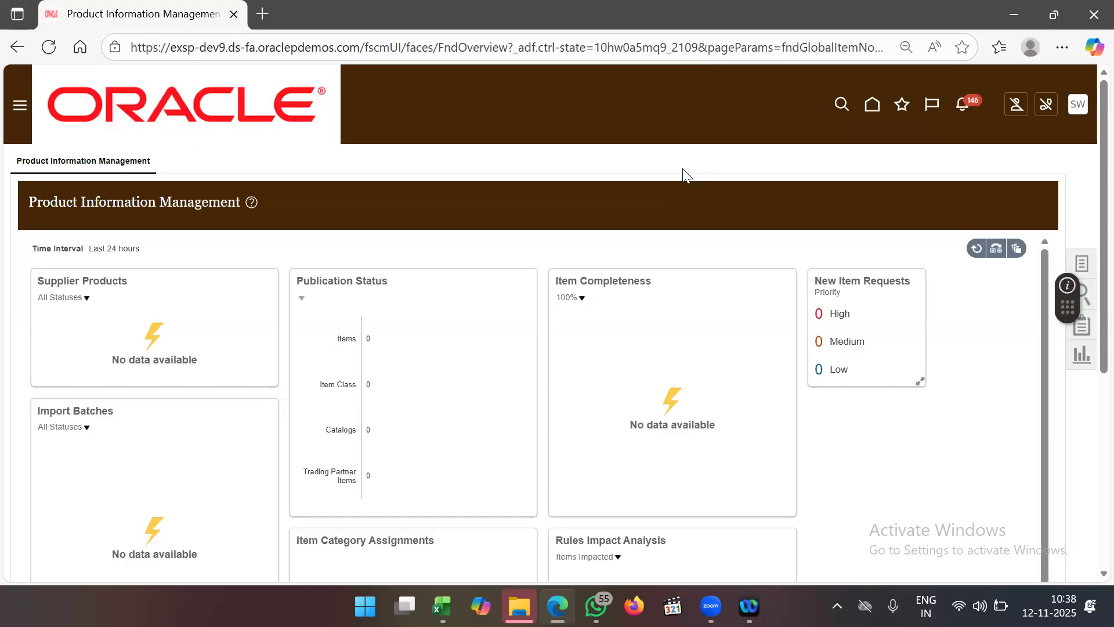
# - Open the Manage Items search page from the item tasks panel and select the item class field
pyautogui.click(18, 111)
pyautogui.click(853, 188)
pyautogui.click(1085, 264)
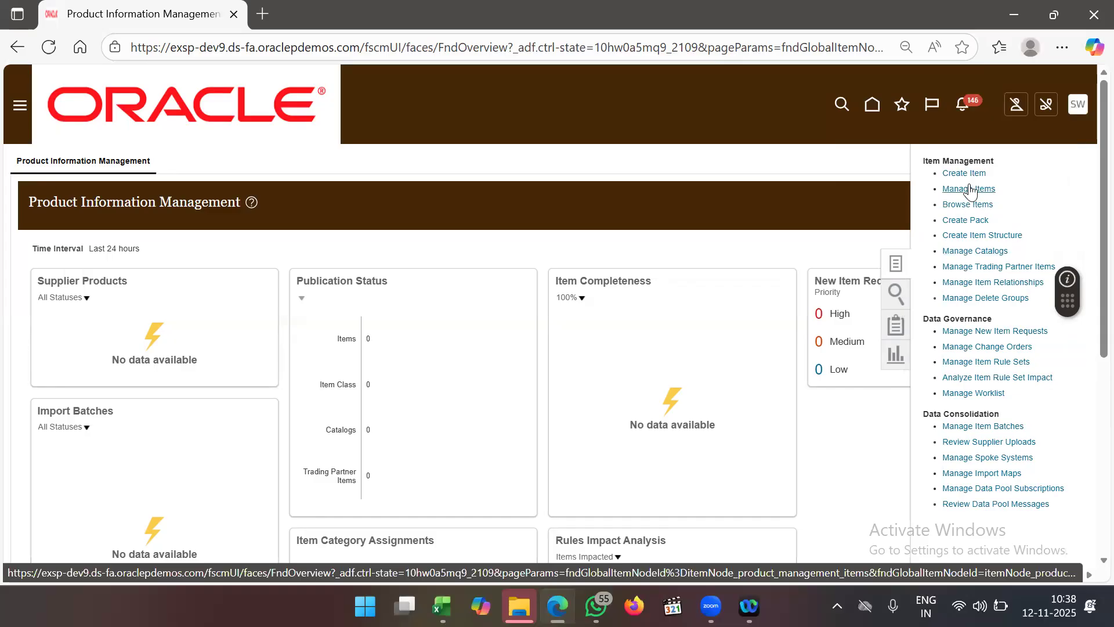
pyautogui.click(969, 190)
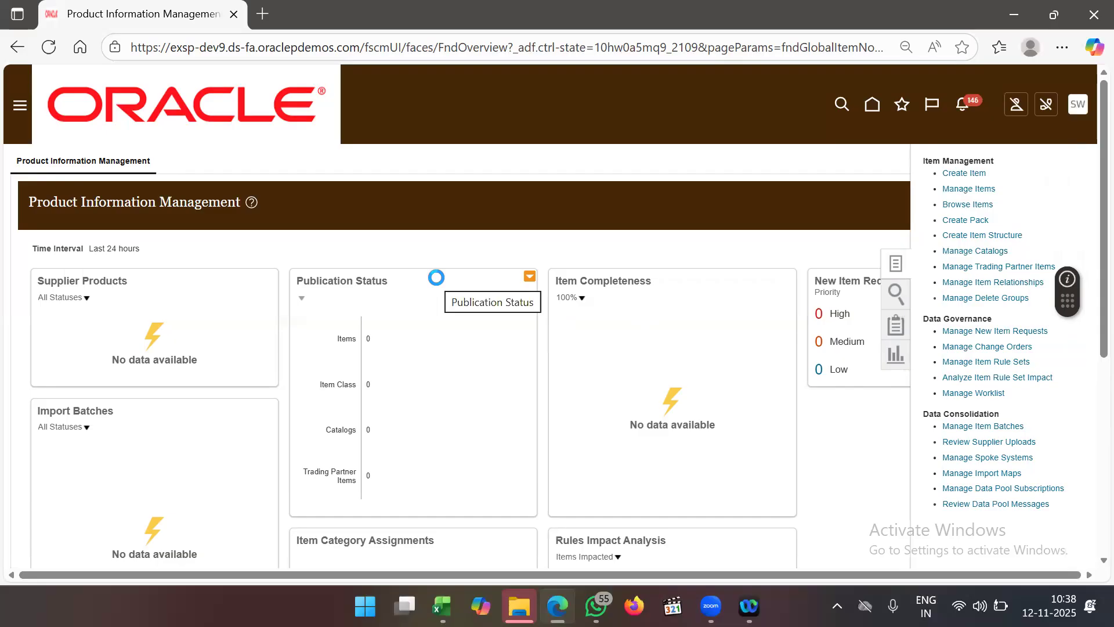
pyautogui.click(228, 207)
# - Search Root Item Class for items matching ABI_M and open ABI_MIN MAX1 for editing
pyautogui.write('ROOT')
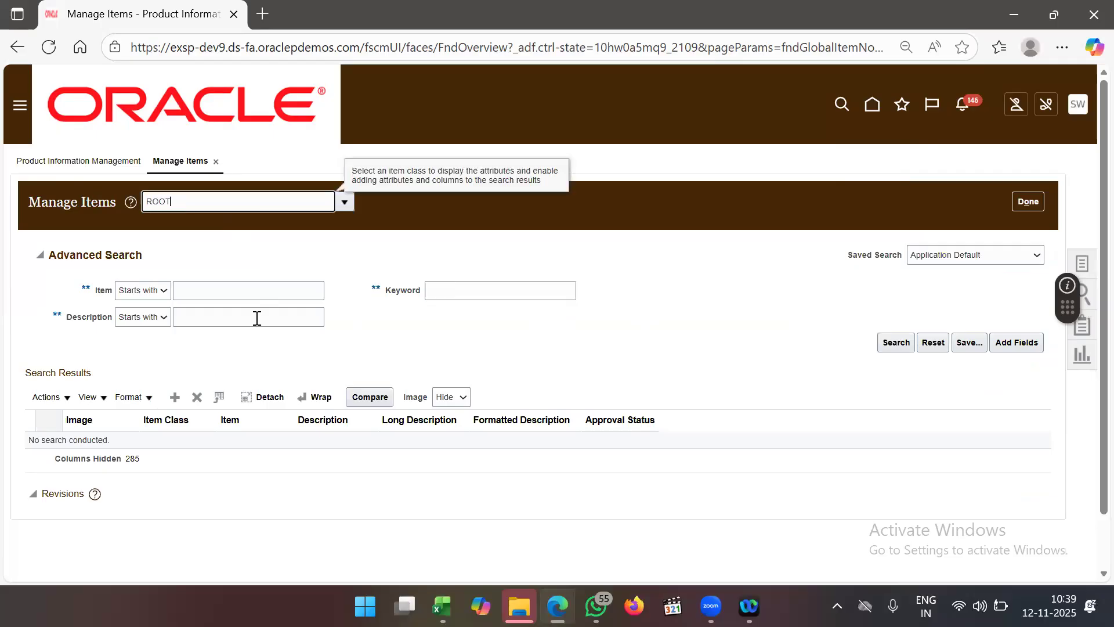
pyautogui.press('Tab')
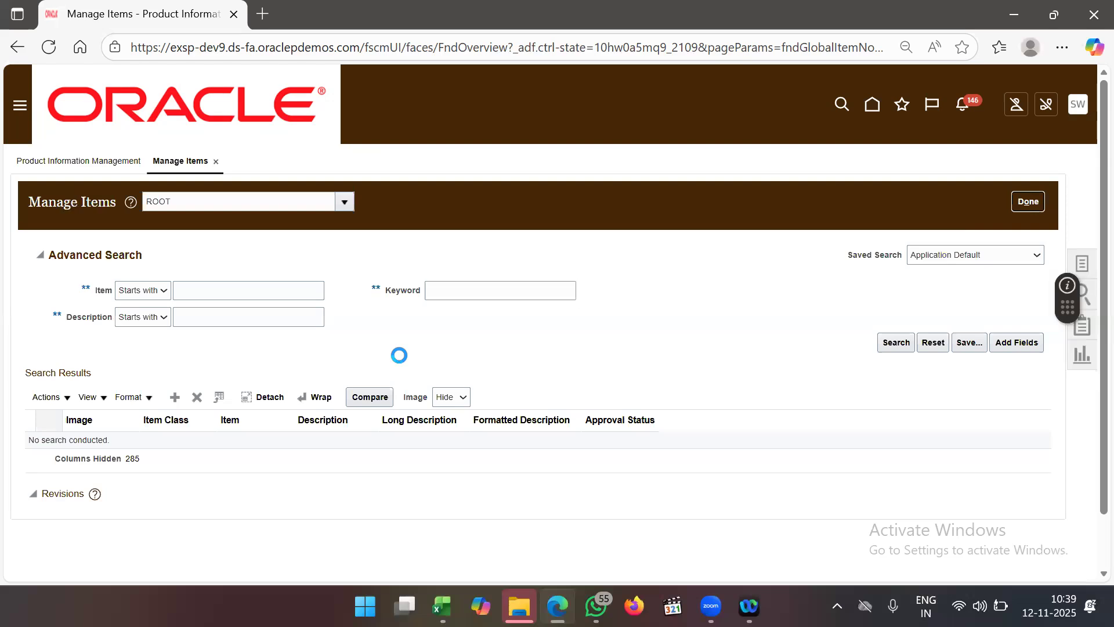
pyautogui.click(226, 283)
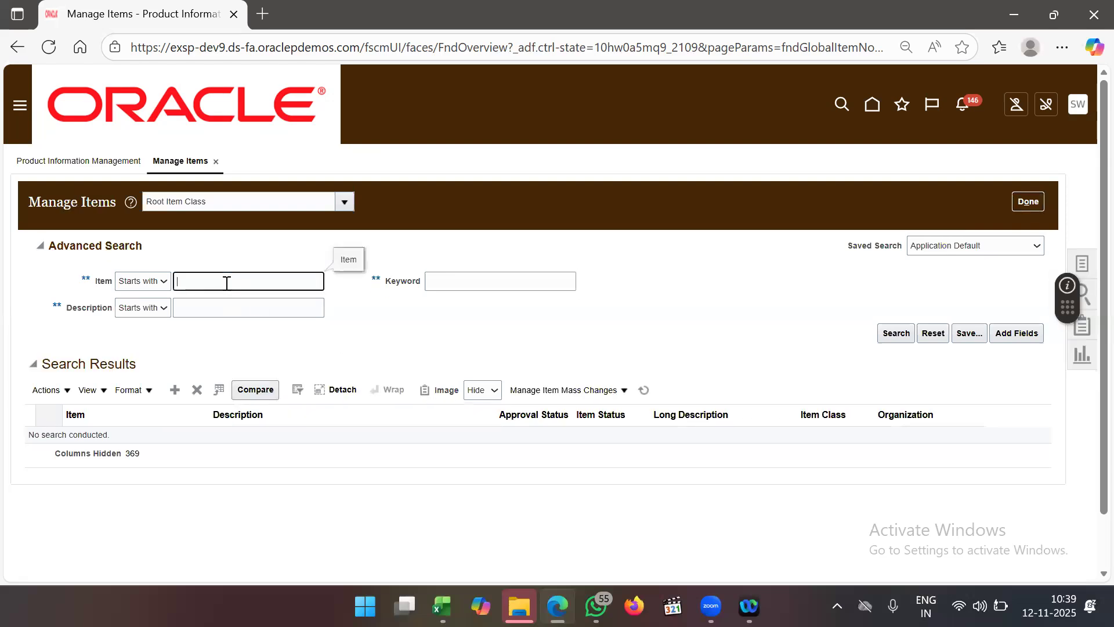
pyautogui.write('ABI_M')
pyautogui.press('Tab')
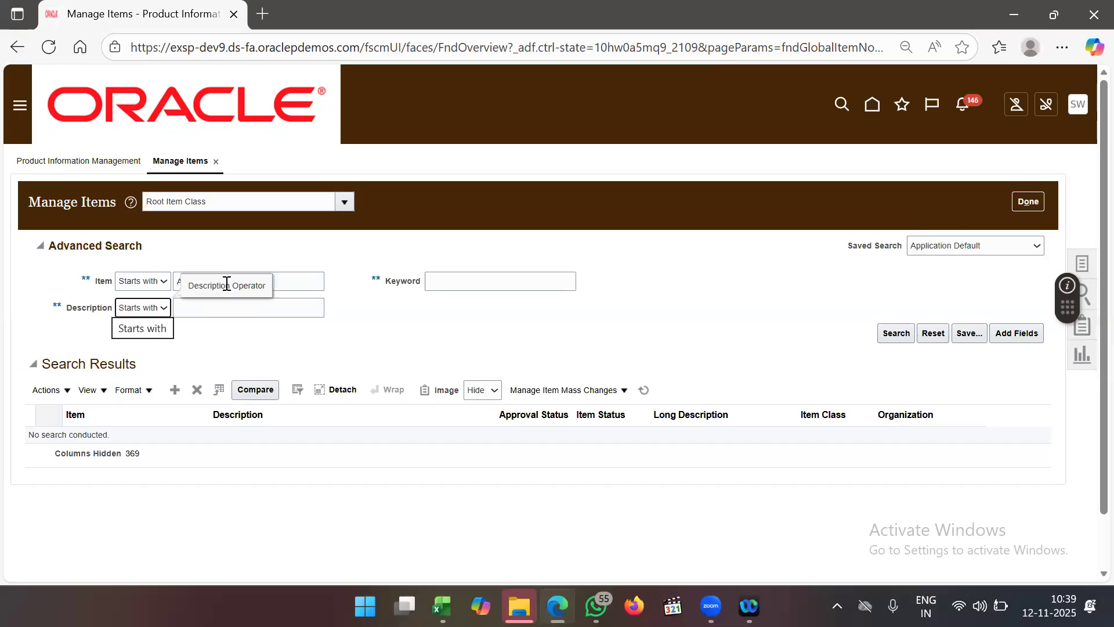
pyautogui.click(895, 331)
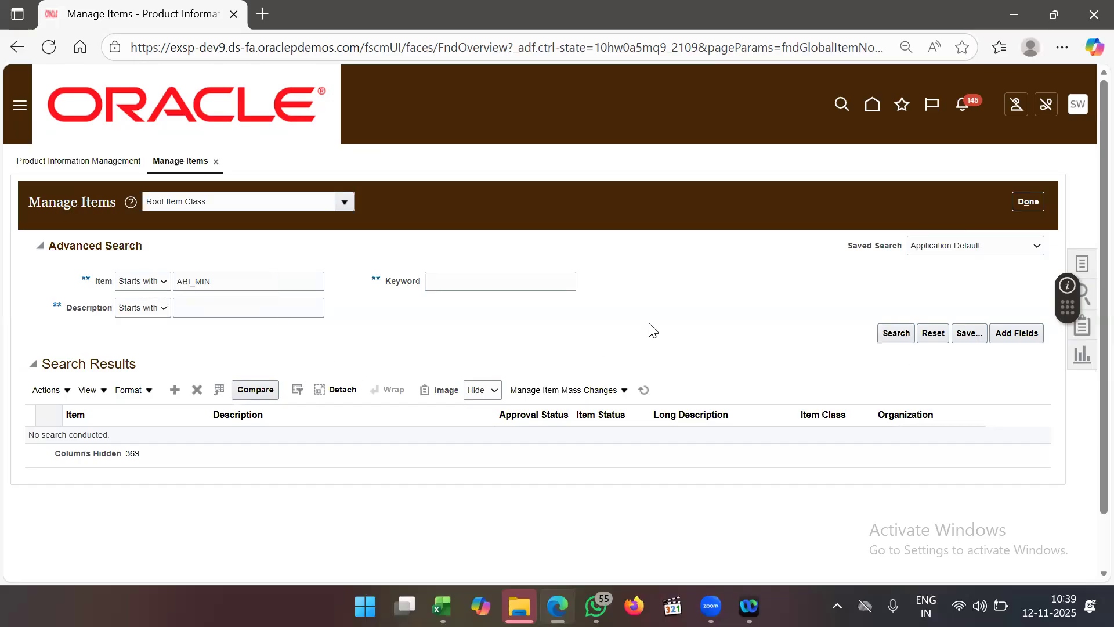
pyautogui.click(889, 334)
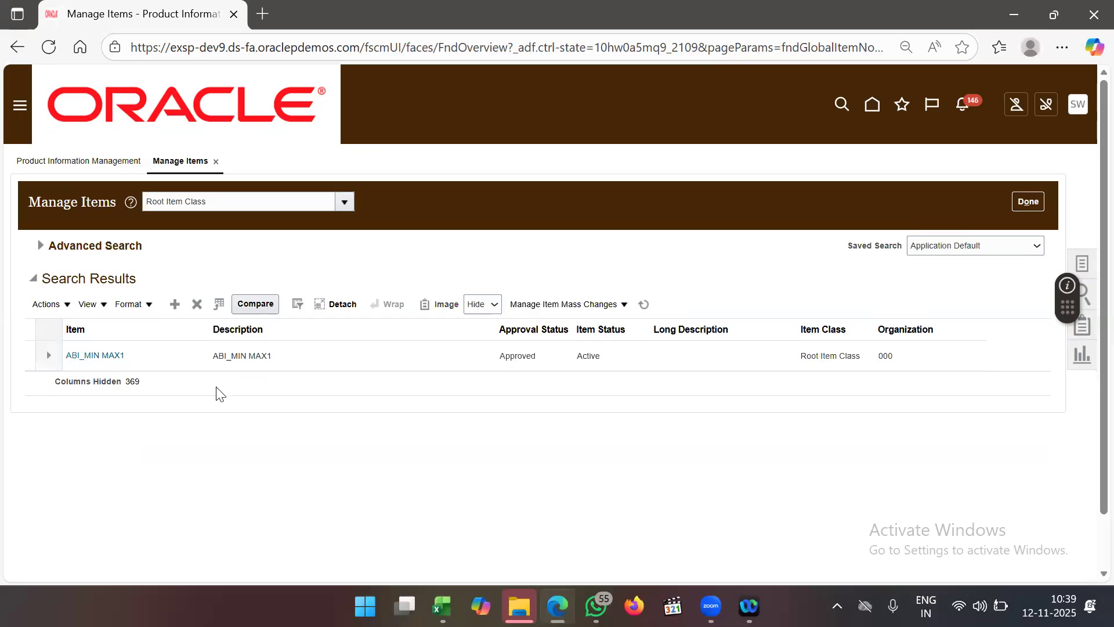
pyautogui.click(153, 355)
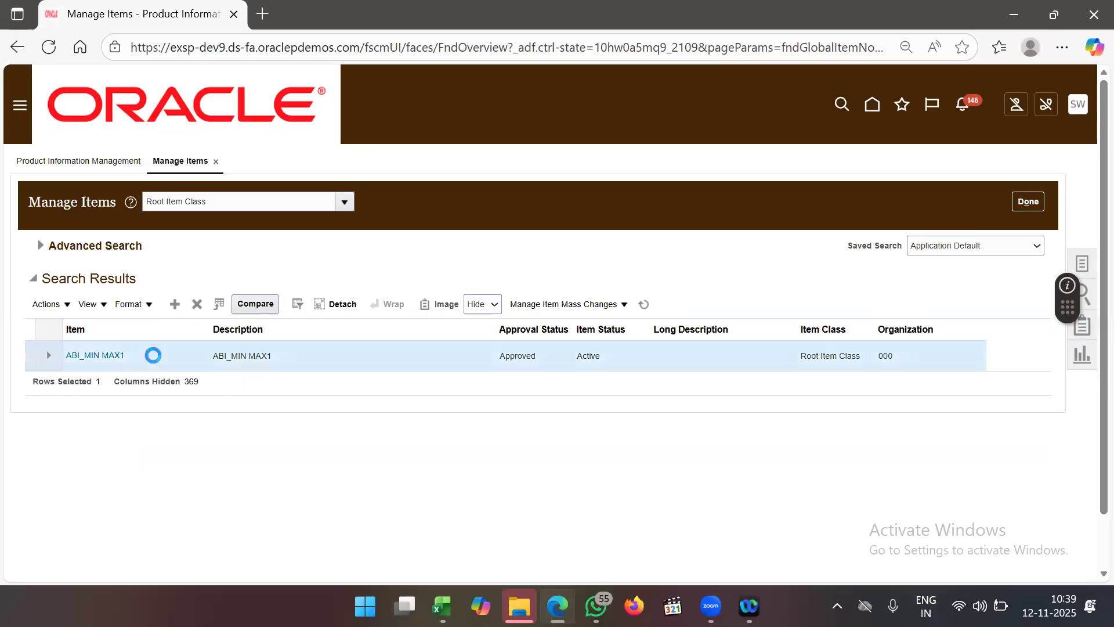
pyautogui.click(108, 359)
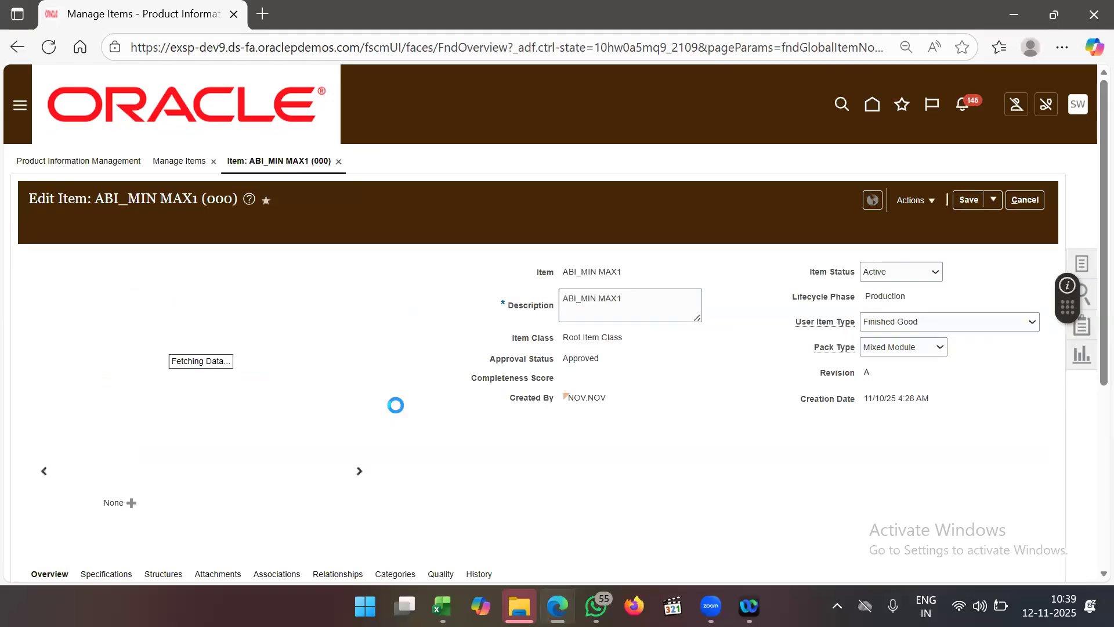
# - Show ABI_MIN MAX1's Planning specifications: Min-max planning, minimum 10, maximum 20
pyautogui.scroll(-1, 397, 409)
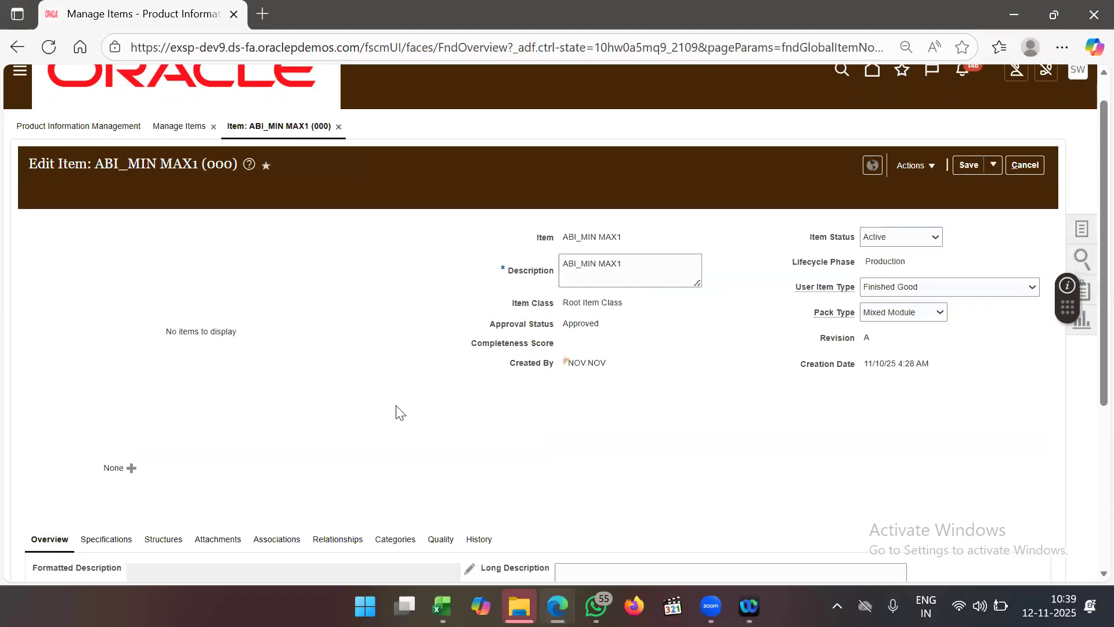
pyautogui.scroll(-4, 396, 410)
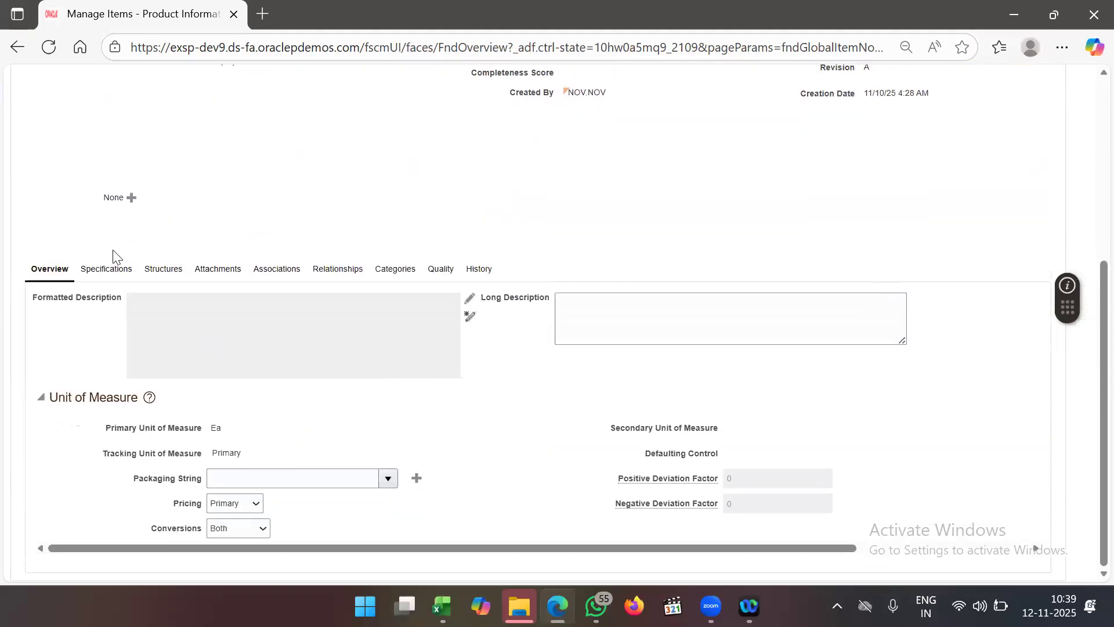
pyautogui.click(107, 269)
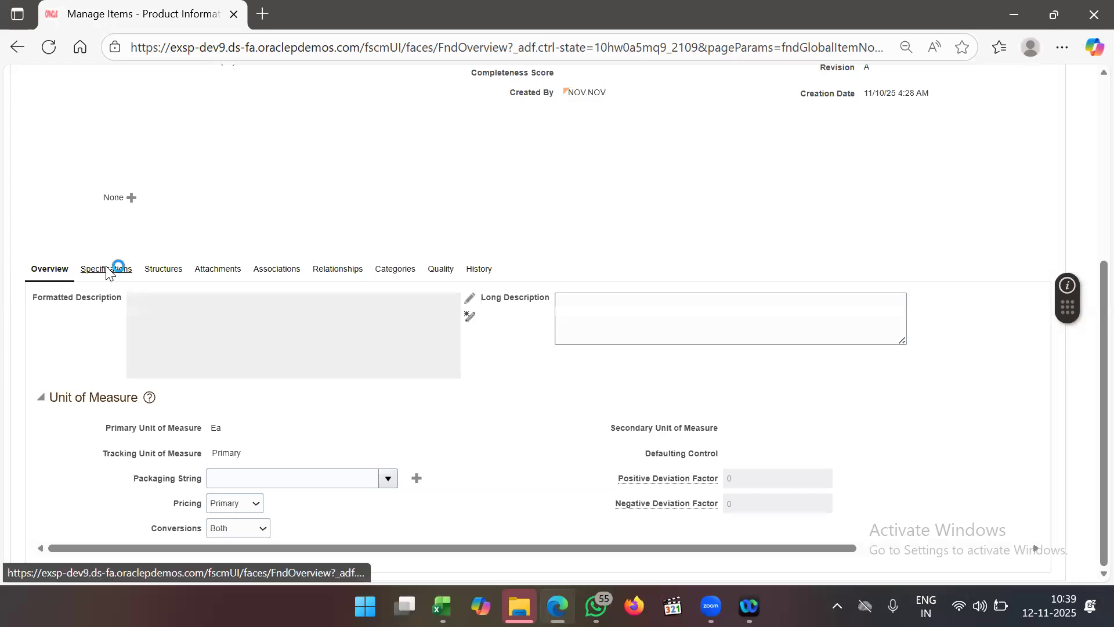
pyautogui.scroll(-3, 194, 281)
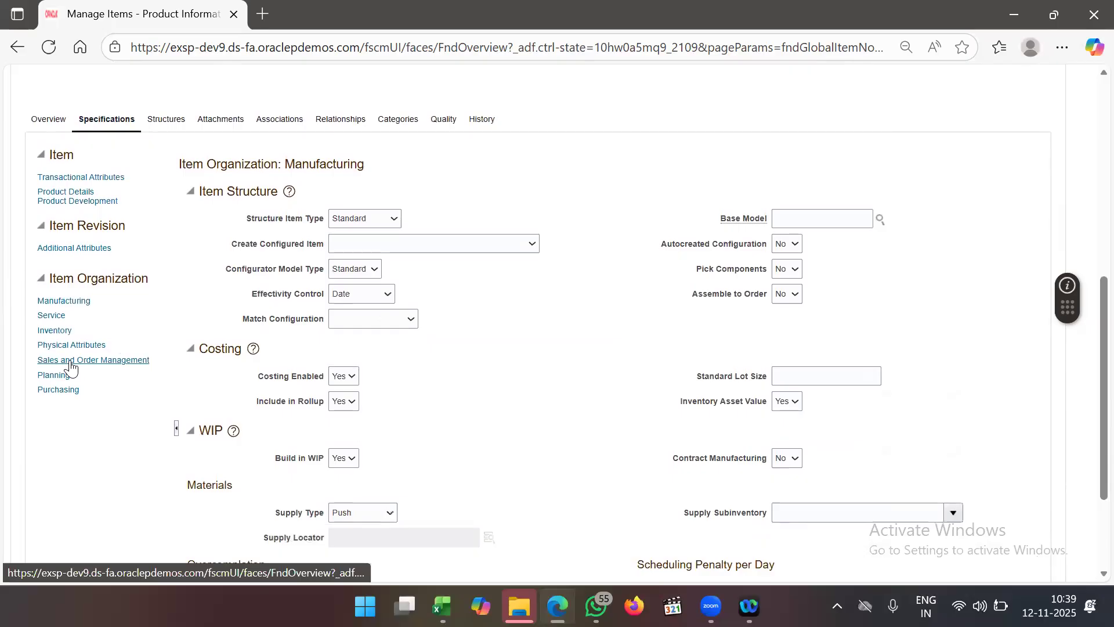
pyautogui.click(64, 329)
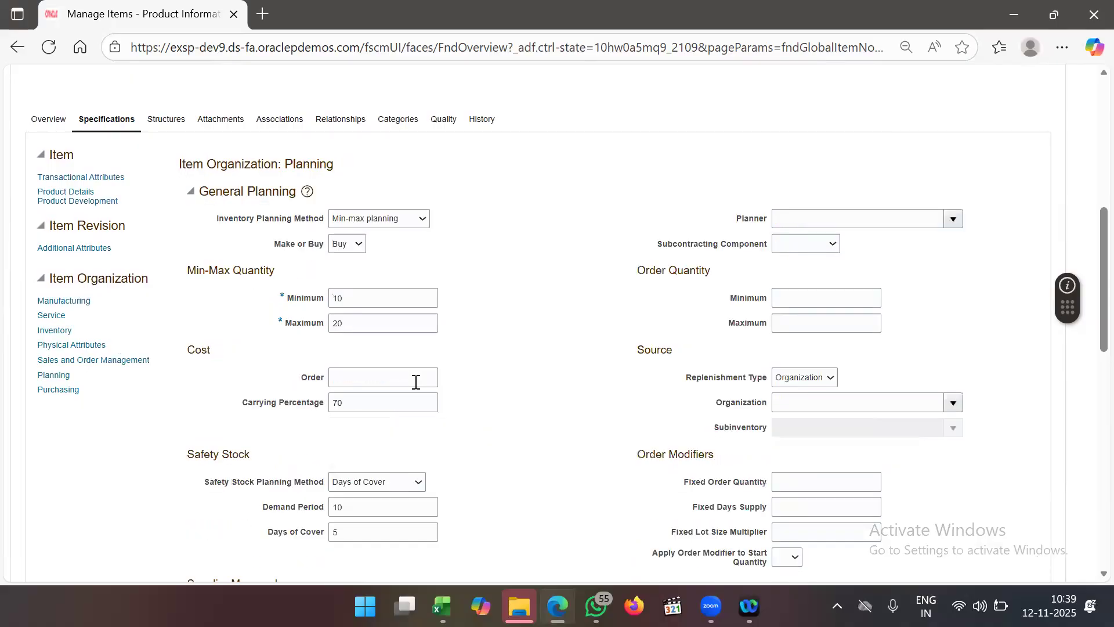
pyautogui.scroll(-1, 416, 382)
# - Set the inventory planning method to Not planned
pyautogui.click(372, 149)
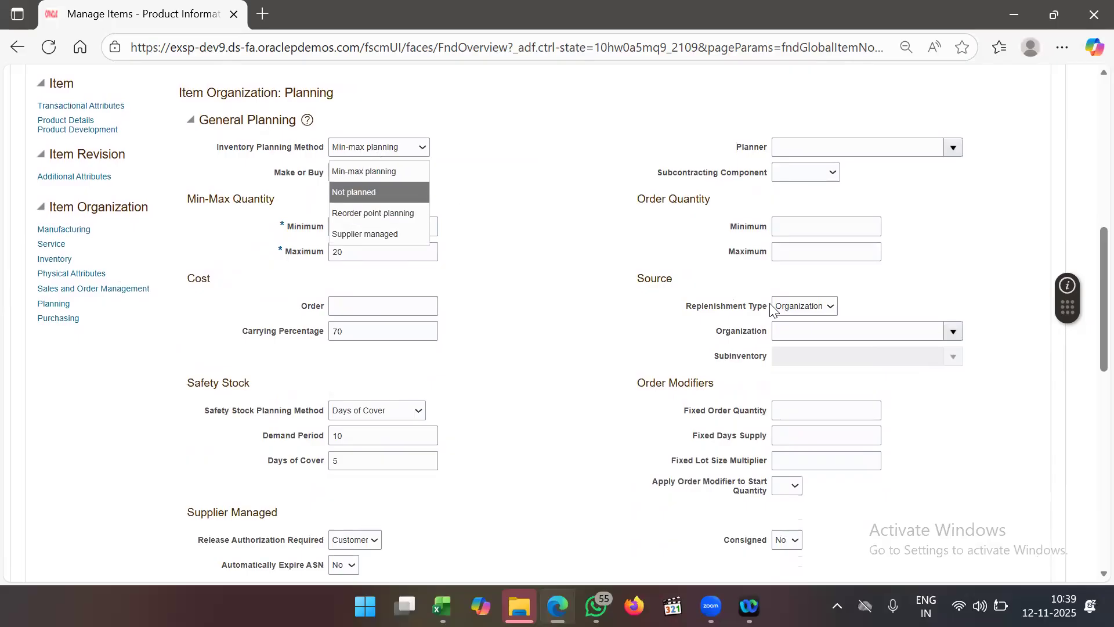
pyautogui.click(789, 312)
pyautogui.moveTo(547, 275); pyautogui.dragTo(358, 151)
pyautogui.click(358, 151)
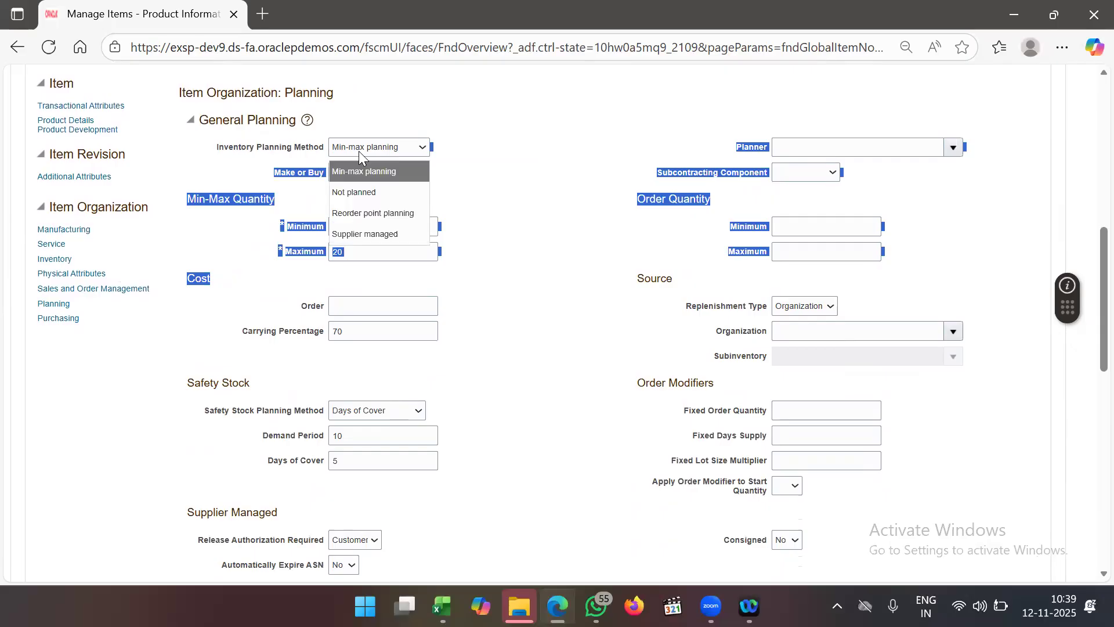
pyautogui.click(377, 191)
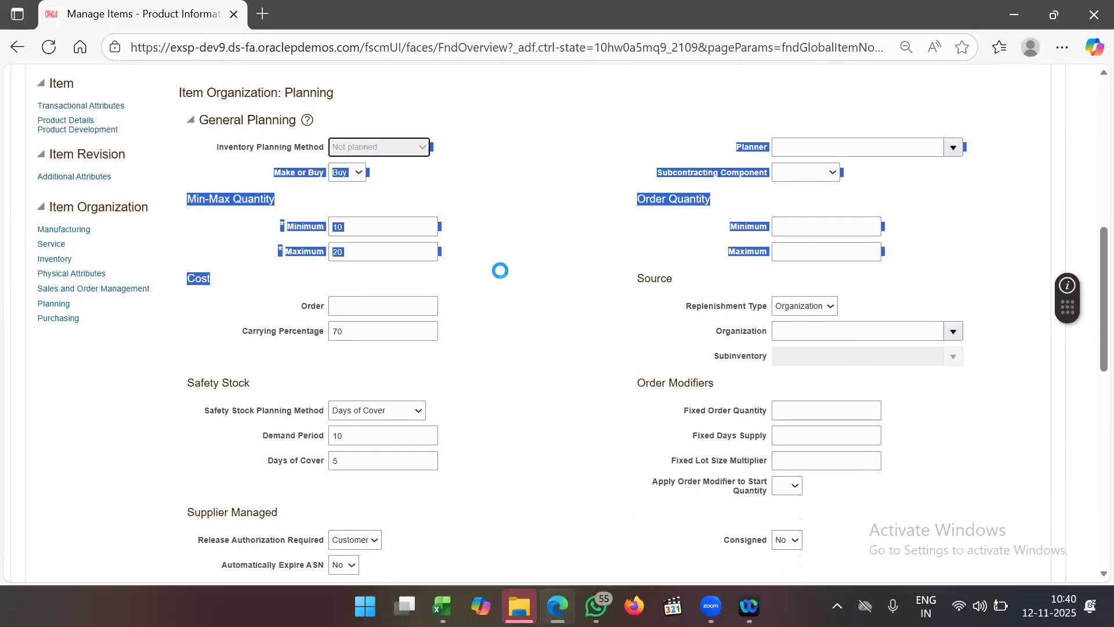
# - Clear the minimum 10, maximum 20 and replenishment type, then save the item
pyautogui.doubleClick(348, 226)
pyautogui.press('BackSpace')
pyautogui.doubleClick(347, 251)
pyautogui.press('BackSpace')
pyautogui.click(793, 306)
pyautogui.click(807, 338)
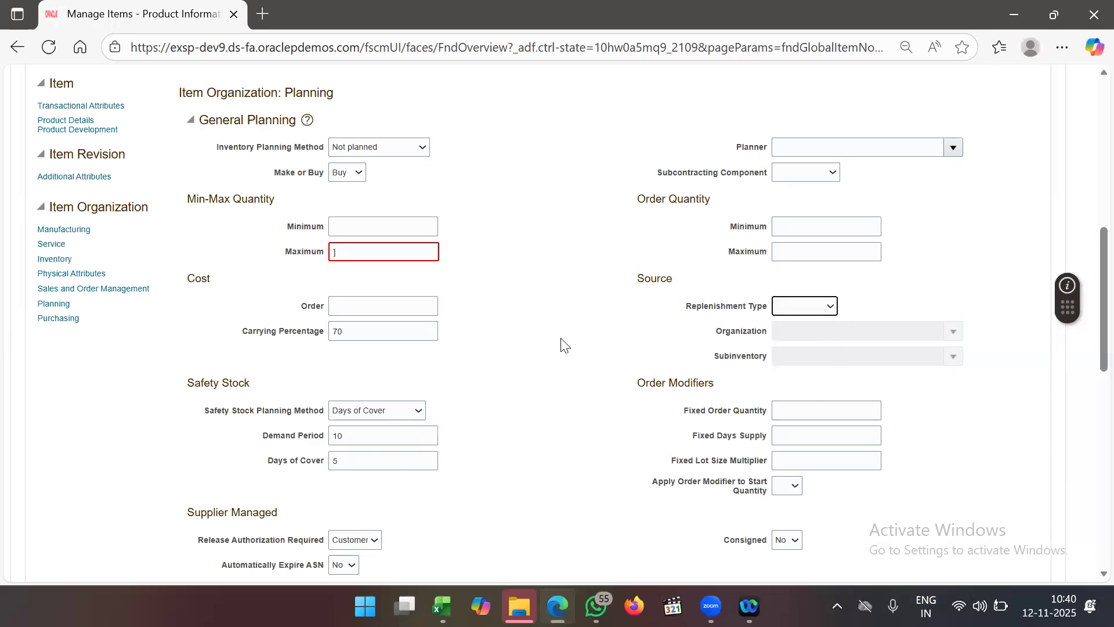
pyautogui.click(375, 252)
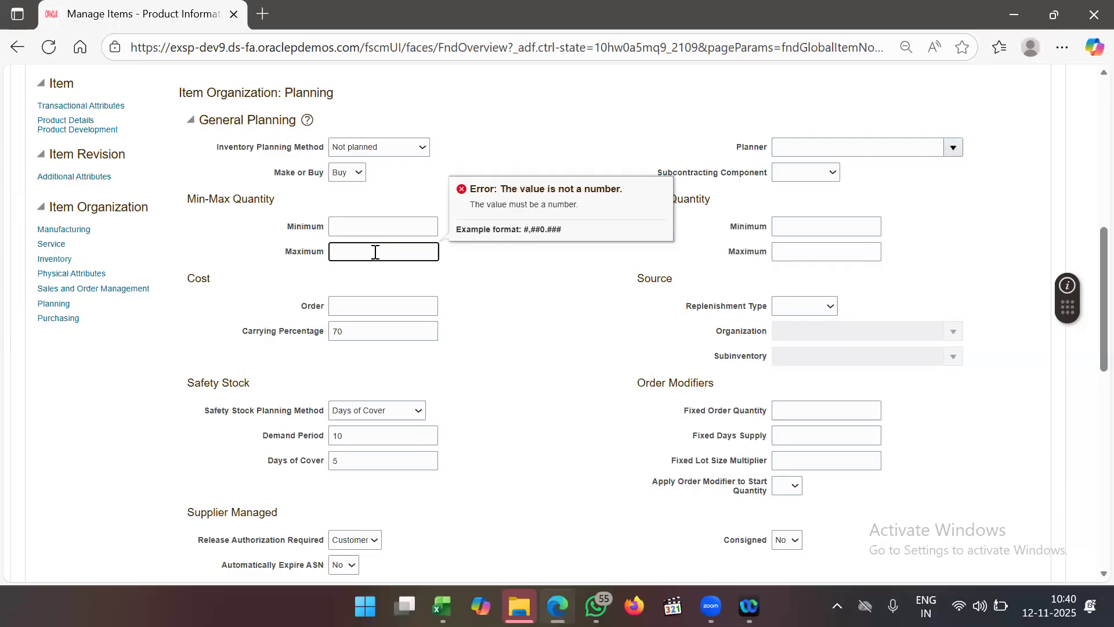
pyautogui.click(559, 316)
pyautogui.scroll(5, 560, 317)
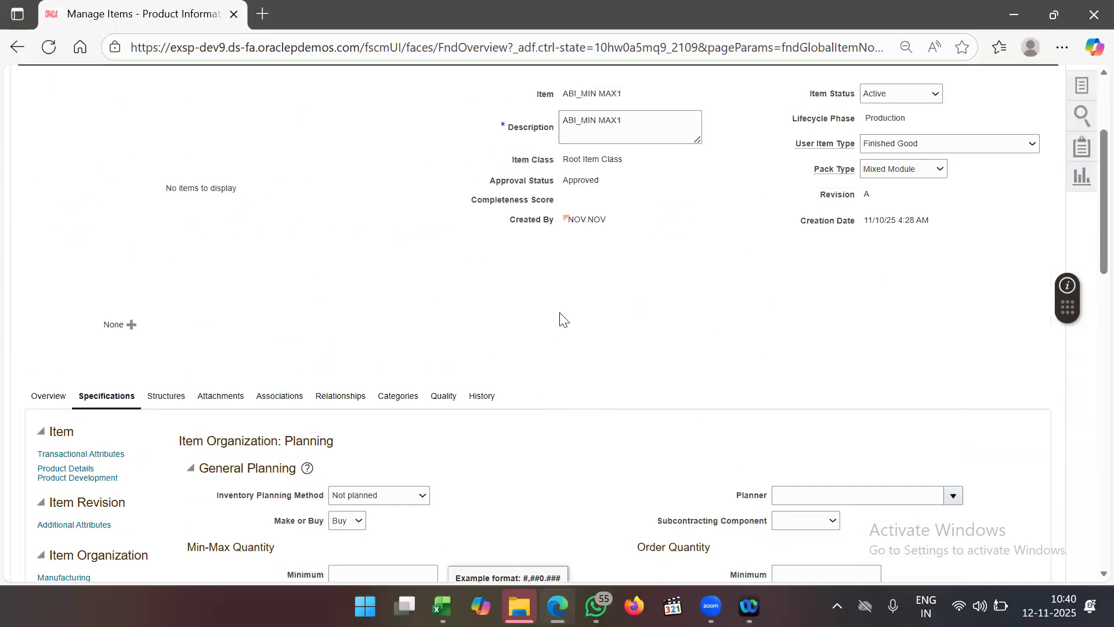
pyautogui.scroll(3, 560, 317)
pyautogui.click(968, 199)
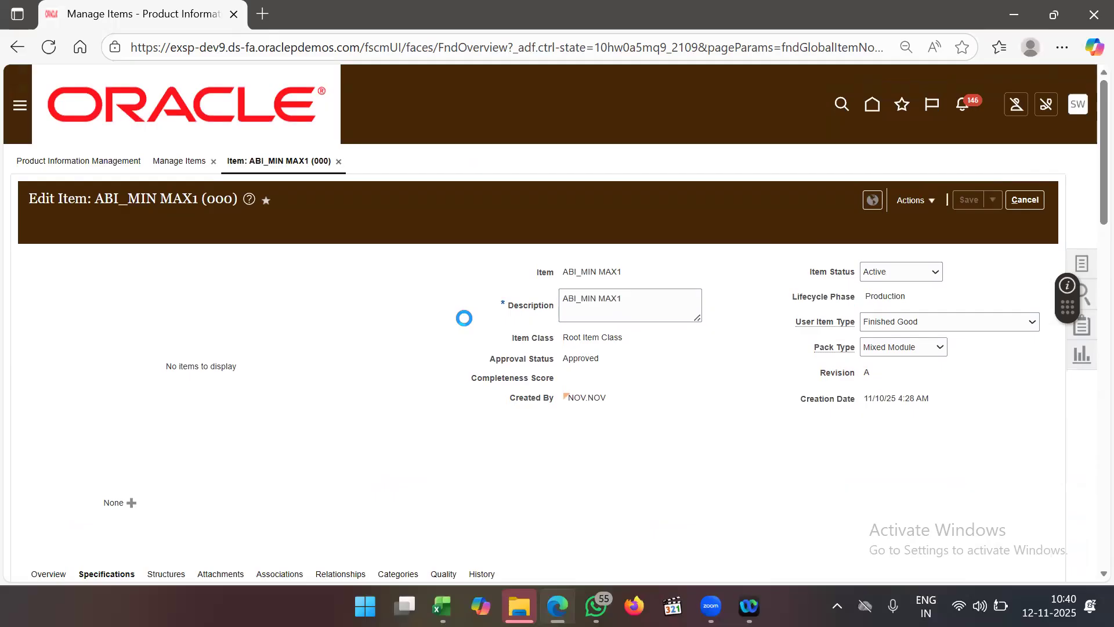
# - Try opening the item in organization 6001 from Associations and dismiss the permission error
pyautogui.scroll(-3, 464, 318)
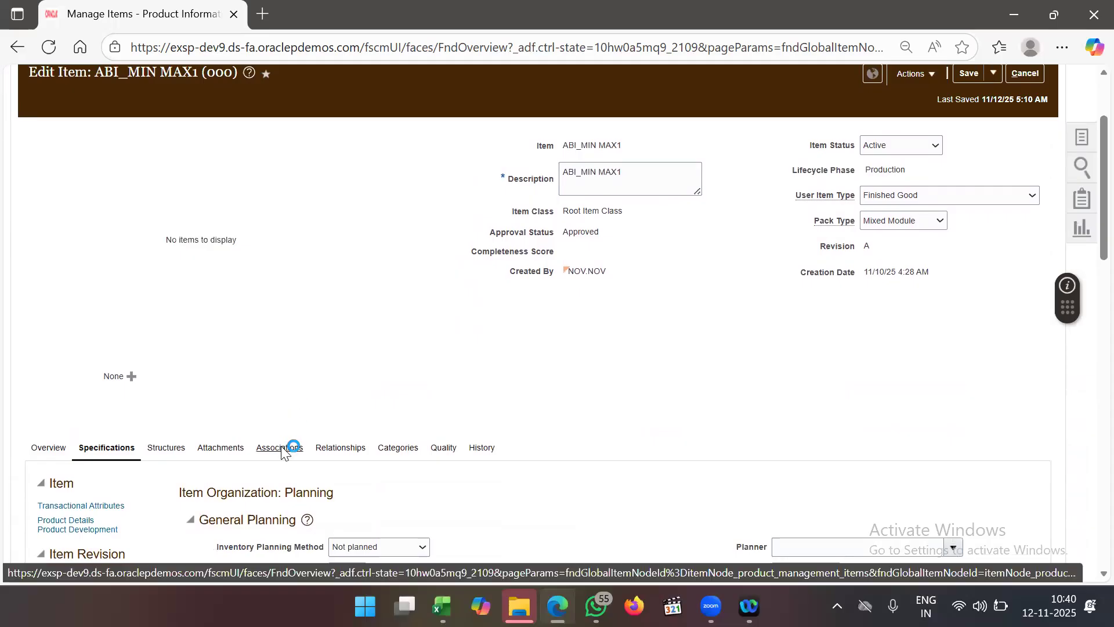
pyautogui.scroll(-2, 421, 371)
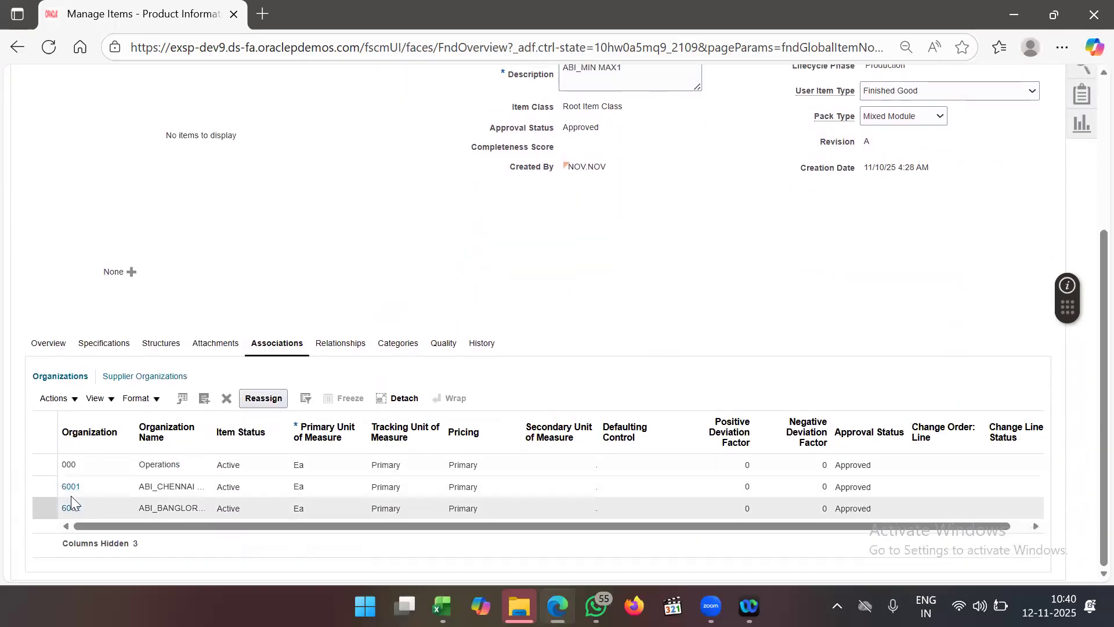
pyautogui.click(69, 492)
pyautogui.click(179, 377)
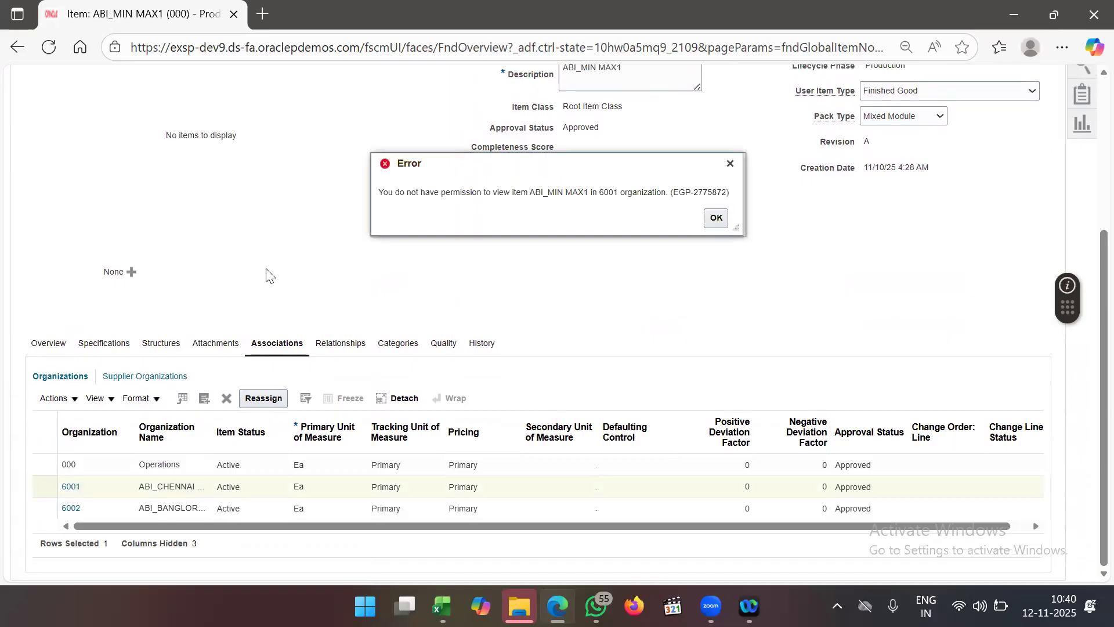
pyautogui.click(715, 218)
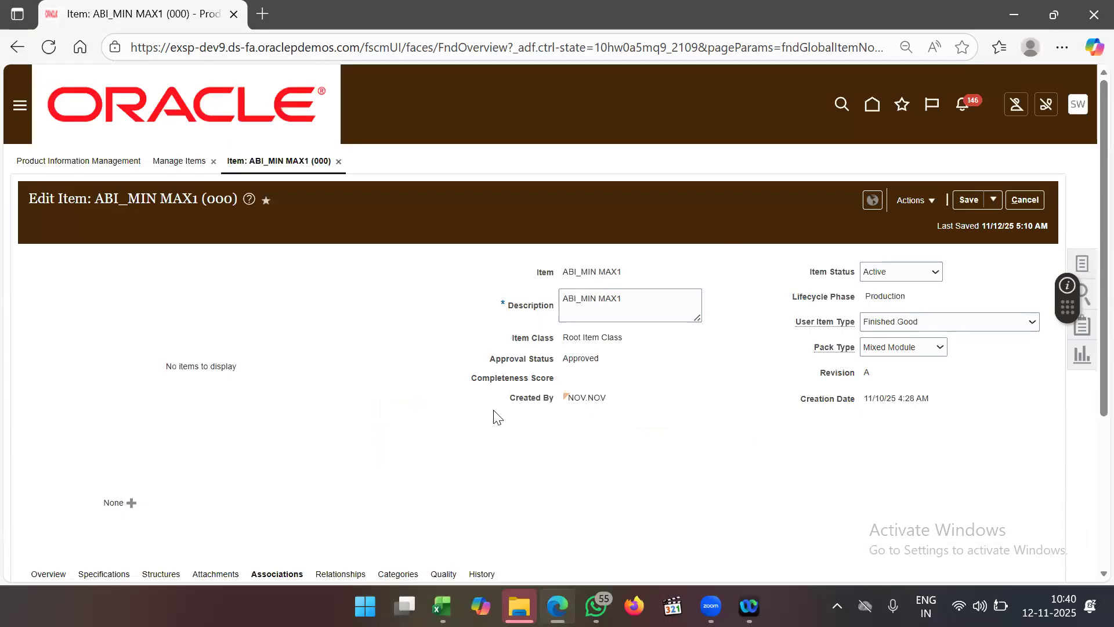
# - Try opening the item in organization 6002 and dismiss its permission error
pyautogui.scroll(-3, 497, 416)
pyautogui.scroll(-1, 498, 417)
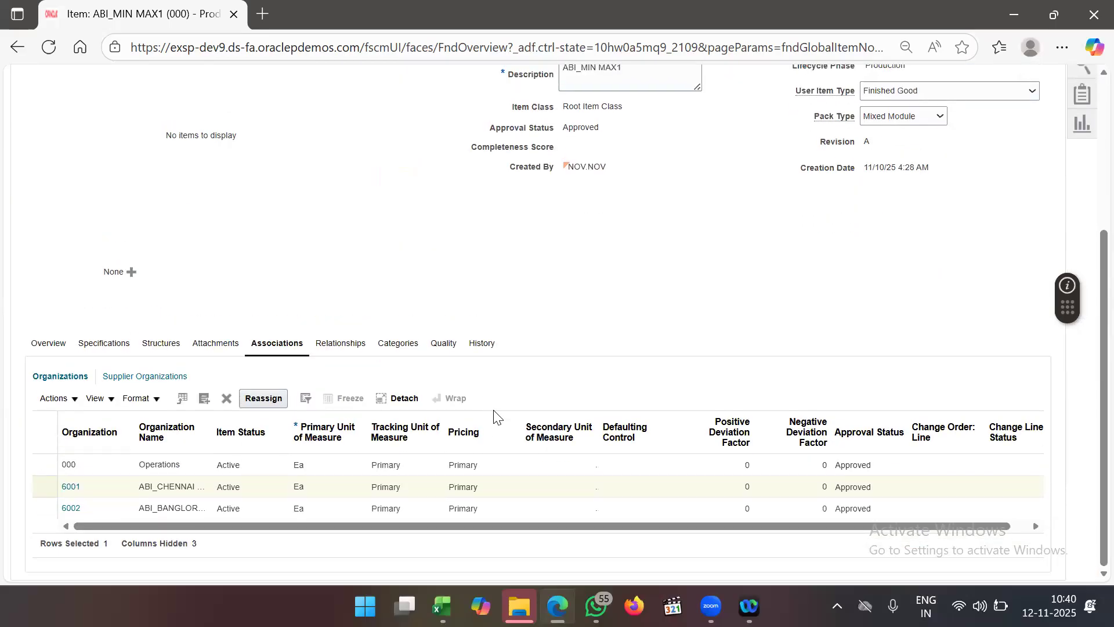
pyautogui.click(65, 513)
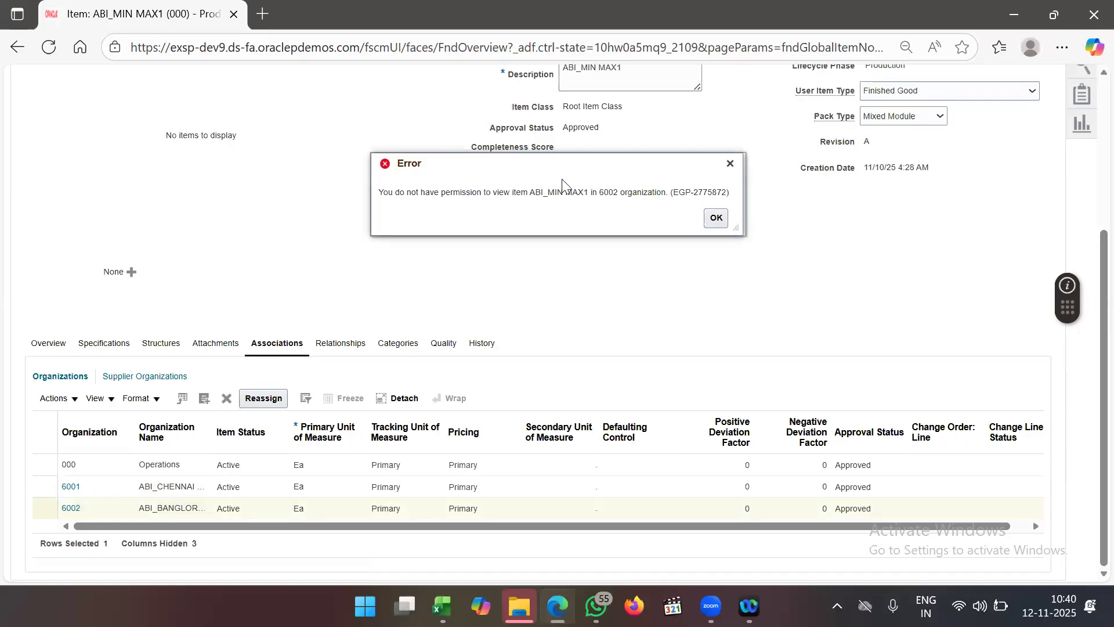
pyautogui.click(720, 220)
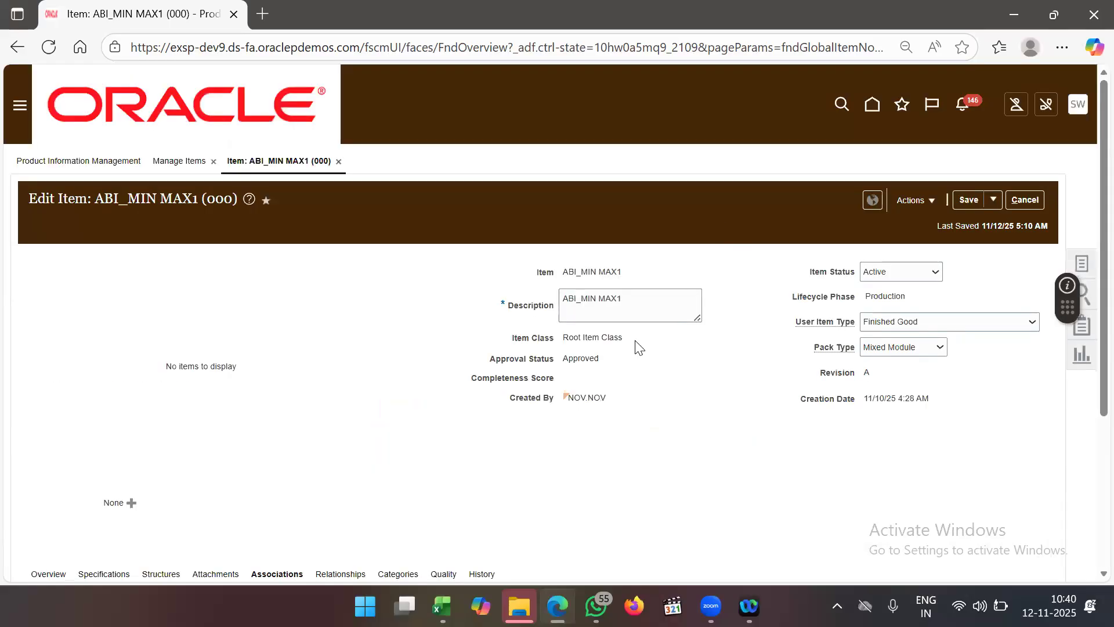
pyautogui.scroll(-4, 639, 347)
# - Save and close ABI_MIN MAX1 from the Overview, then rerun the Manage Items search
pyautogui.click(51, 344)
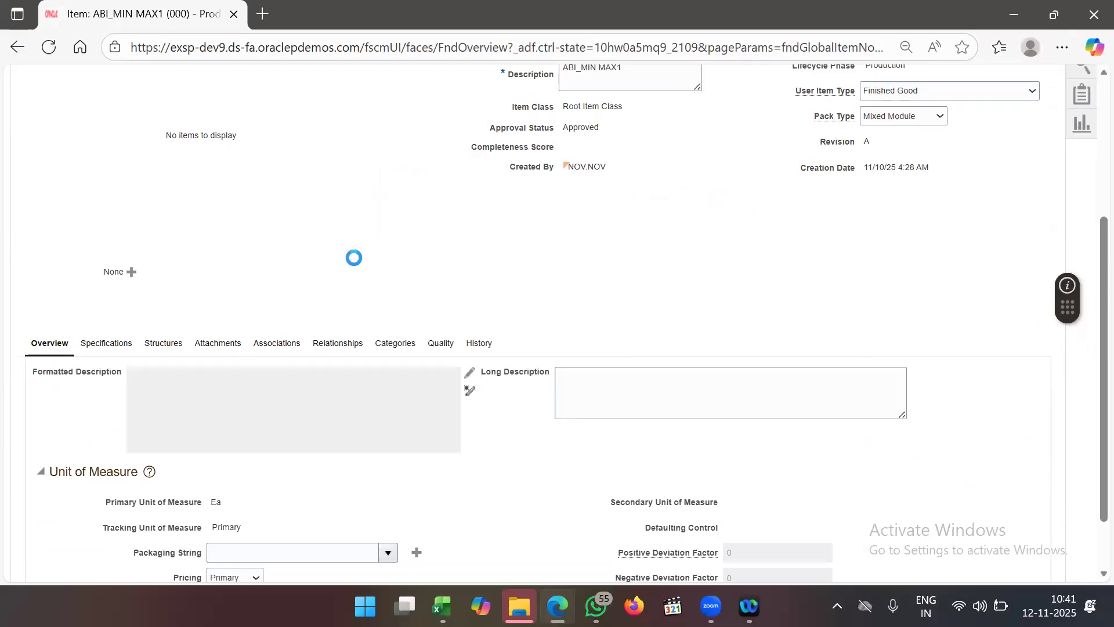
pyautogui.scroll(-2, 381, 293)
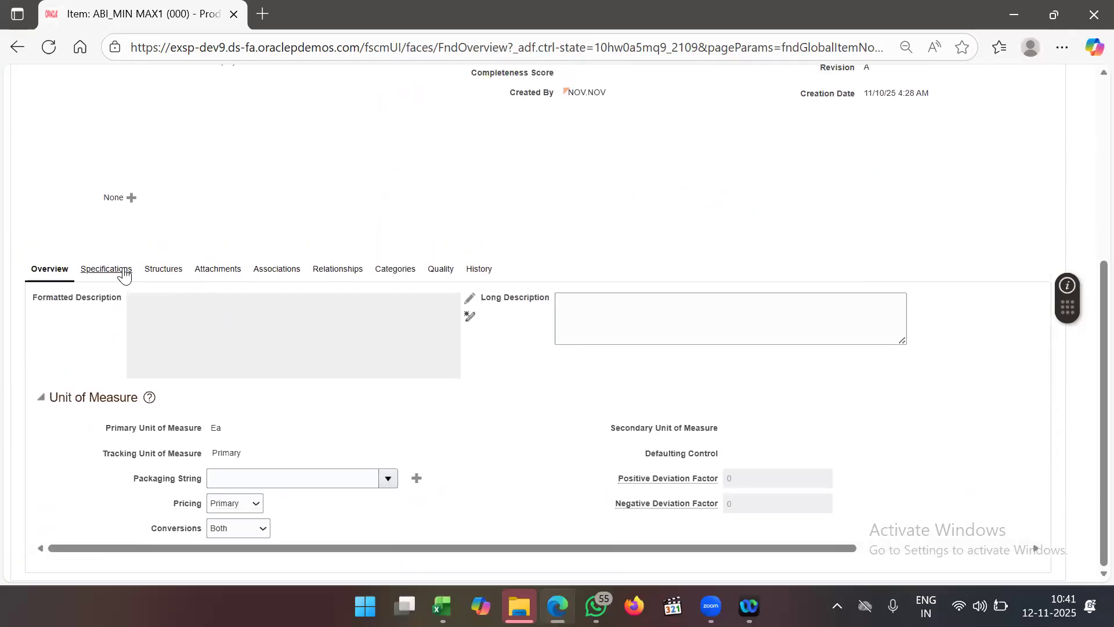
pyautogui.click(125, 273)
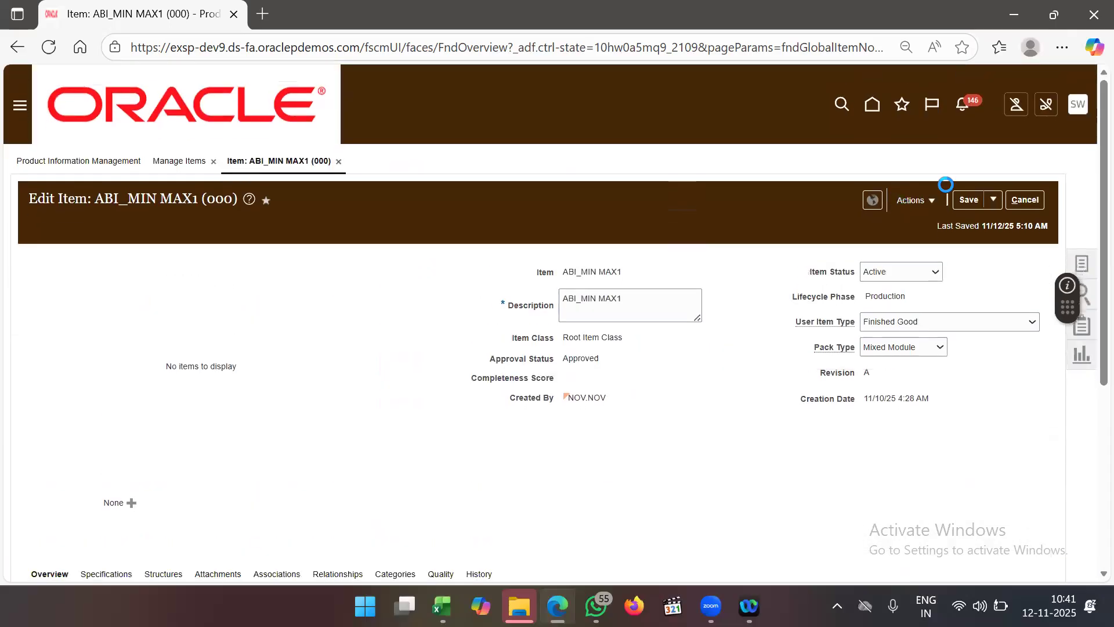
pyautogui.click(993, 199)
pyautogui.click(982, 226)
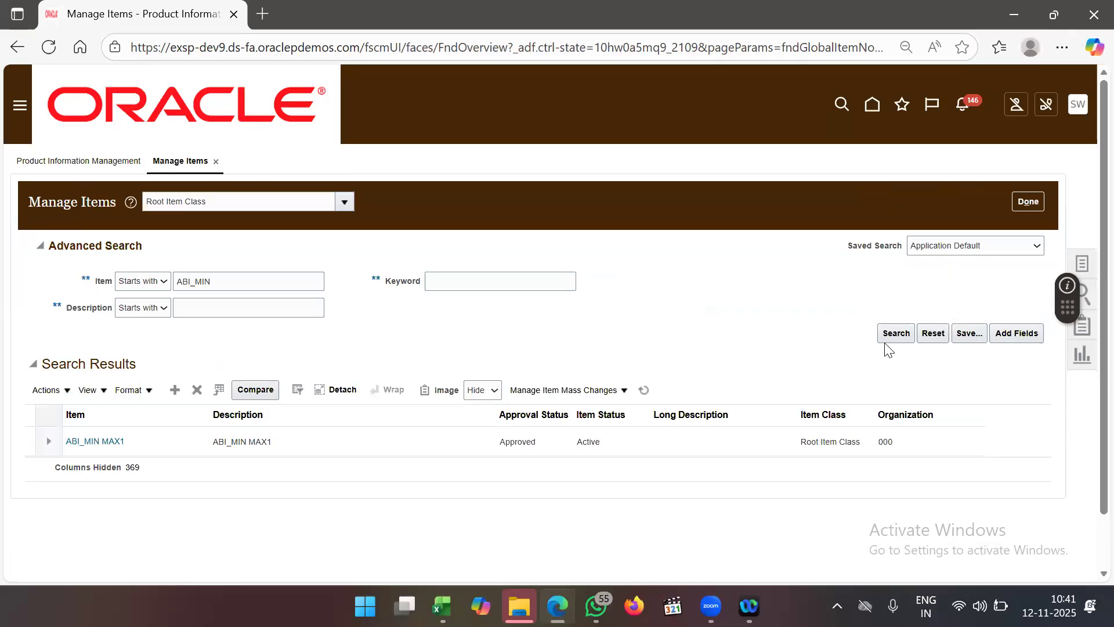
pyautogui.click(898, 333)
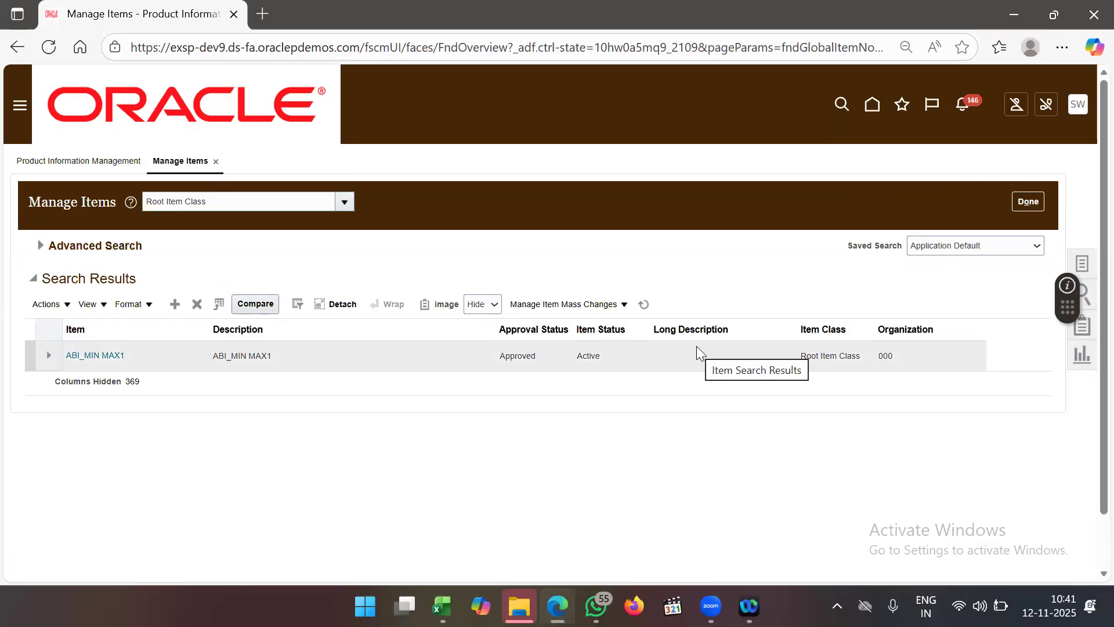
pyautogui.click(1079, 112)
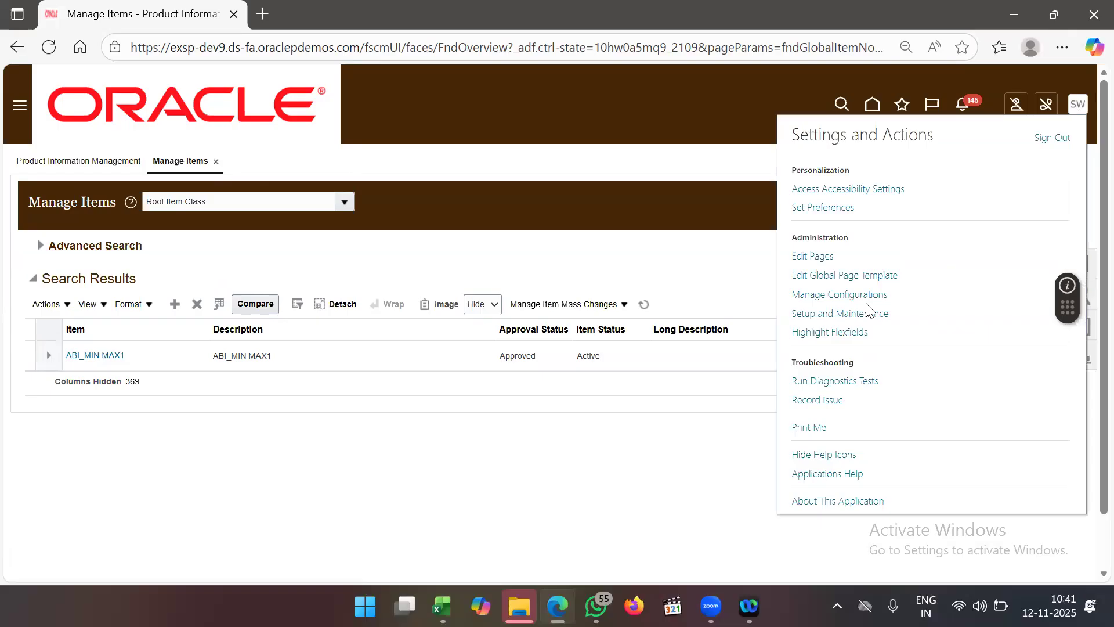
# - Find Manage Item Classes in Setup and Maintenance tasks and edit Root Item Class
pyautogui.click(847, 314)
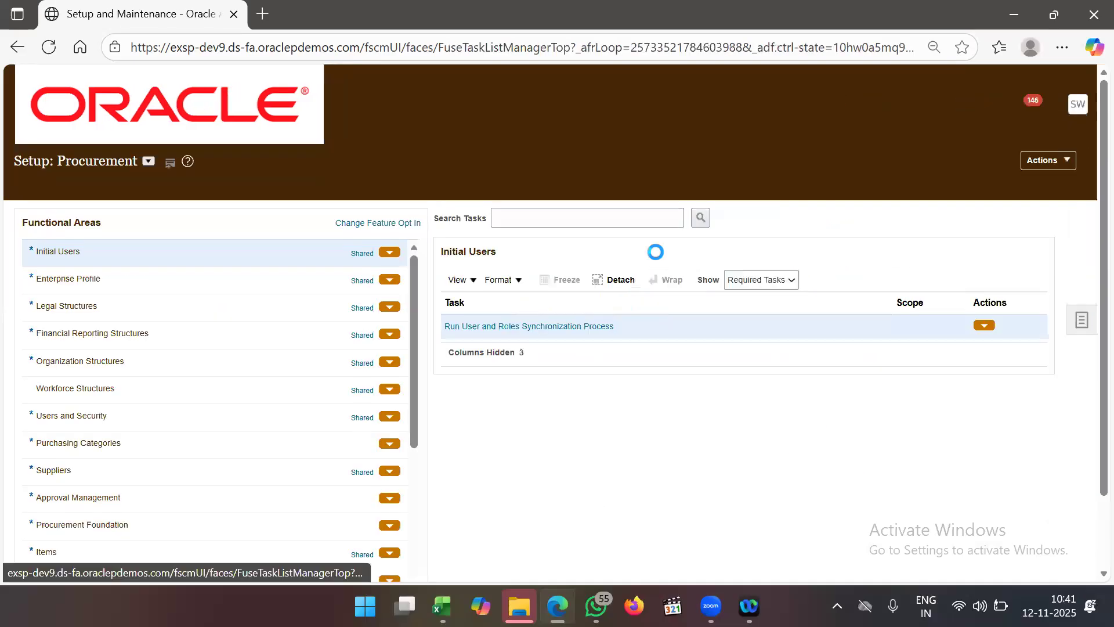
pyautogui.click(1083, 314)
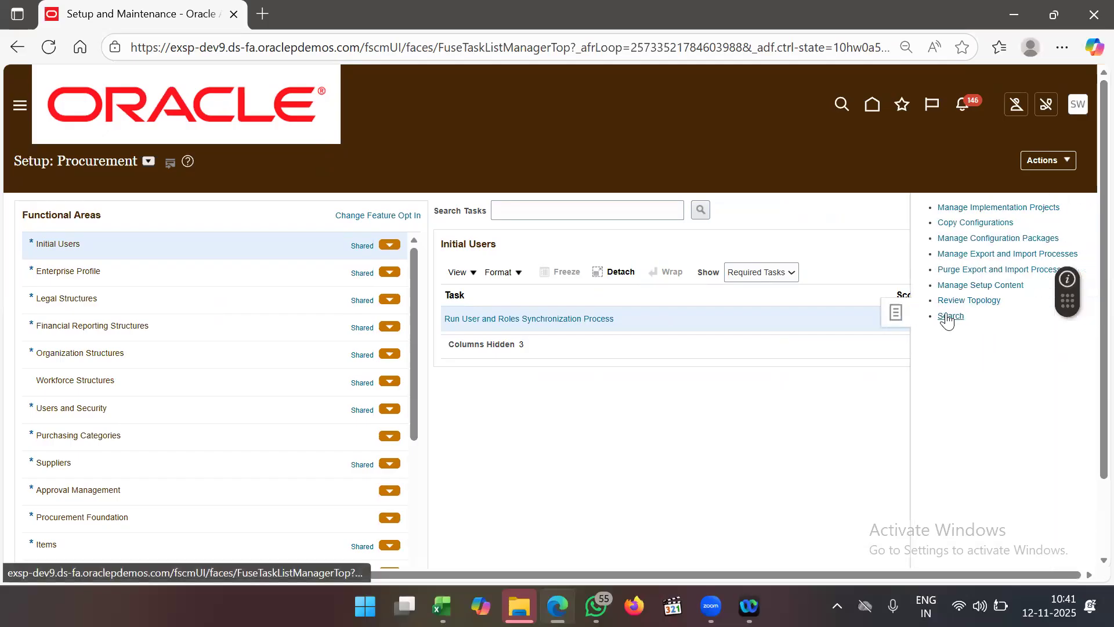
pyautogui.click(375, 213)
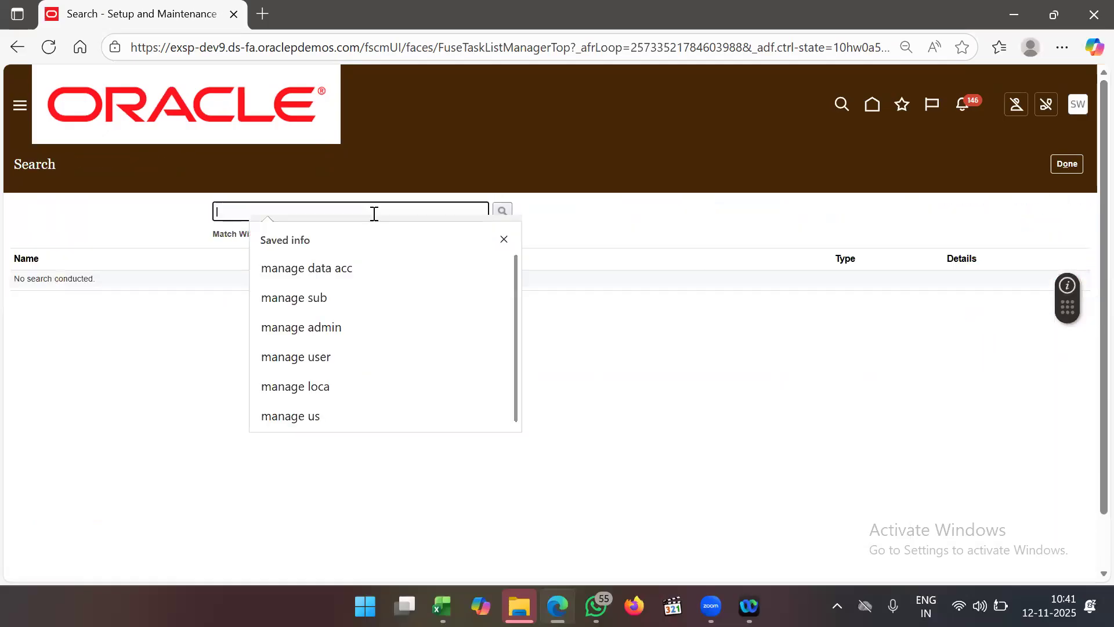
pyautogui.write('manage item cla')
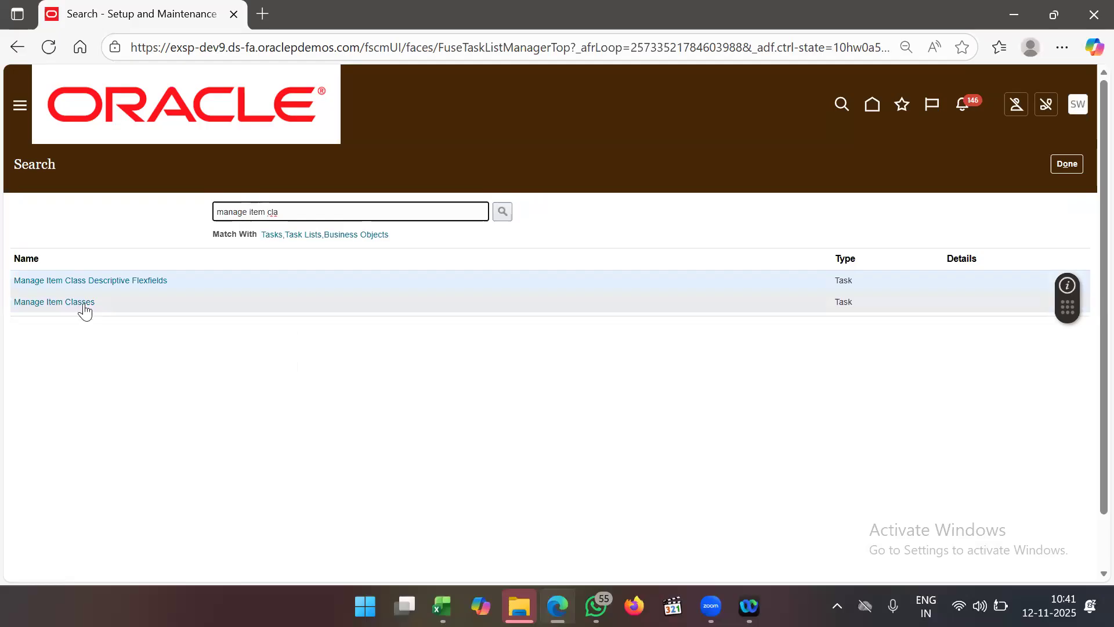
pyautogui.click(78, 303)
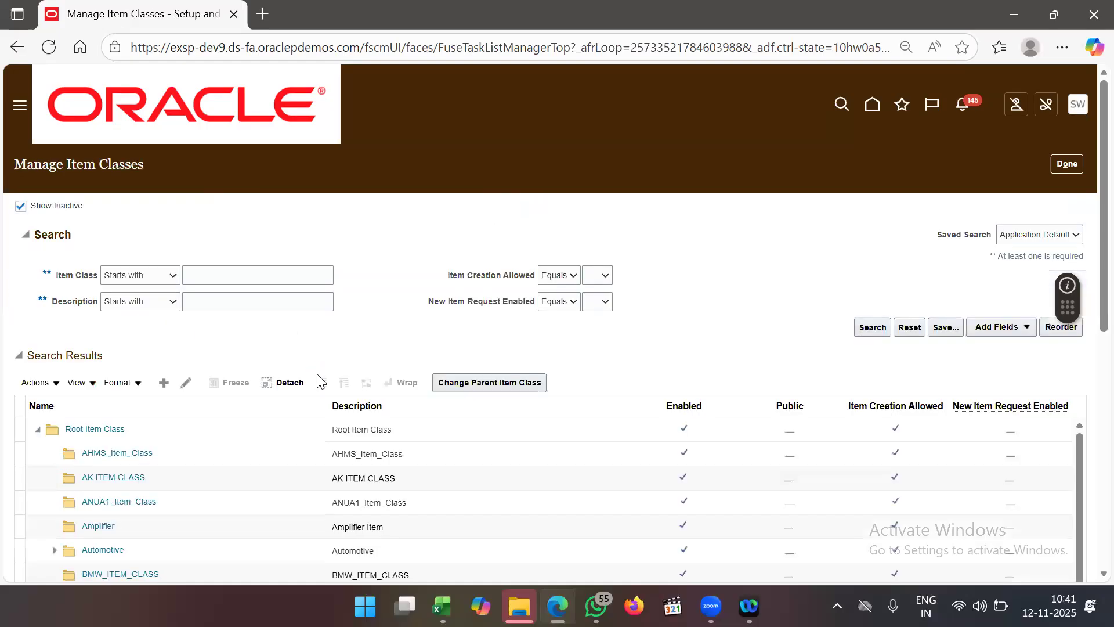
pyautogui.scroll(-2, 302, 351)
pyautogui.click(174, 289)
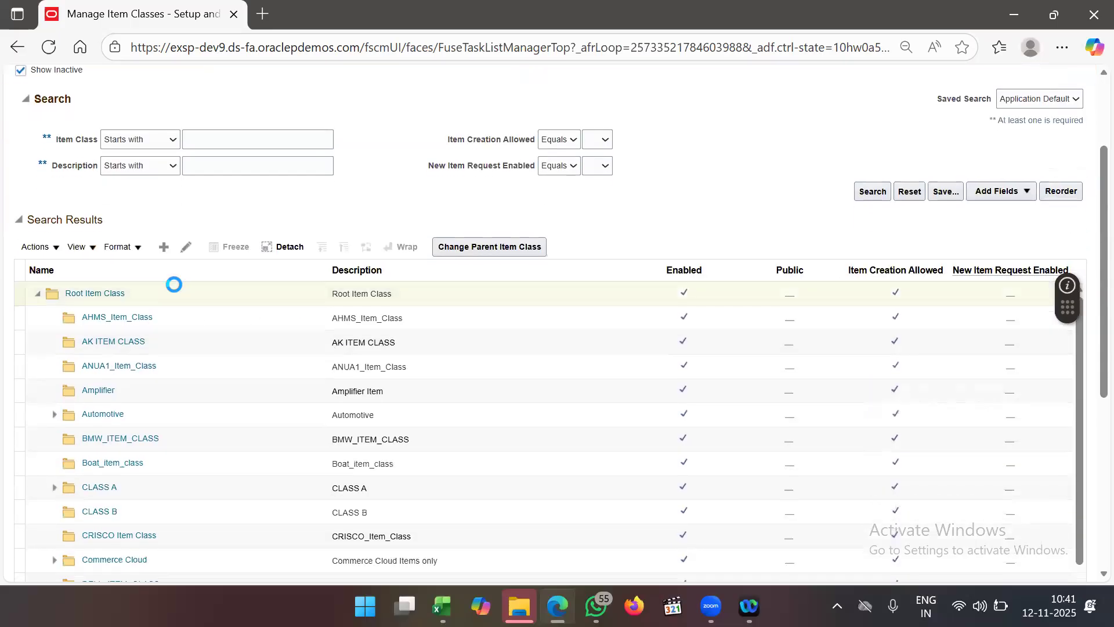
pyautogui.click(186, 247)
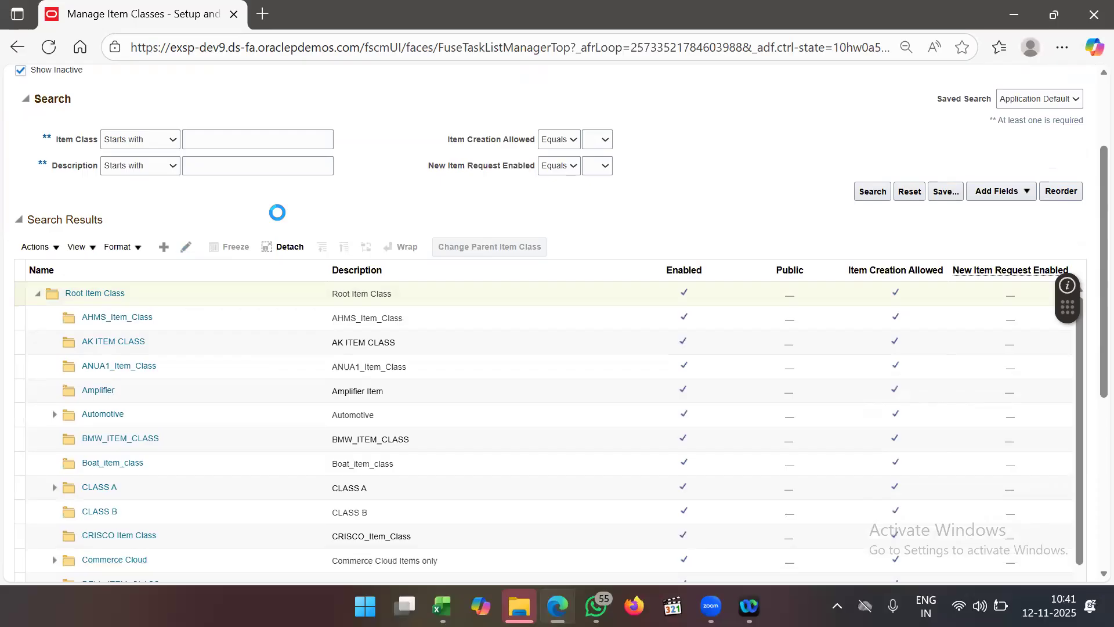
# - Add a new Root Item Class security row with principal type Person
pyautogui.scroll(-2, 368, 261)
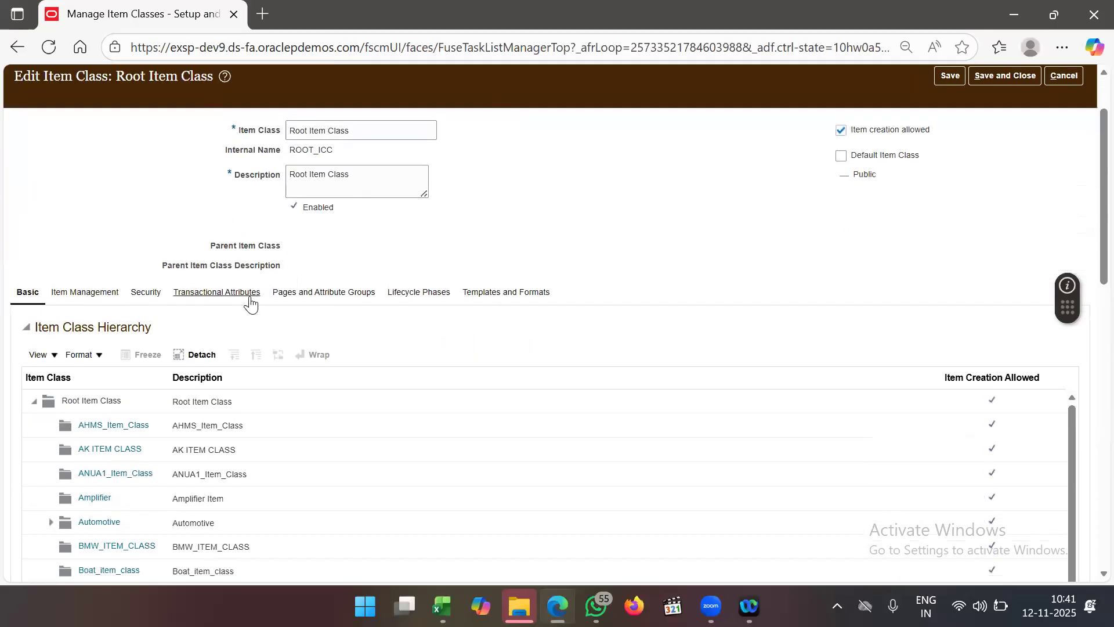
pyautogui.click(151, 294)
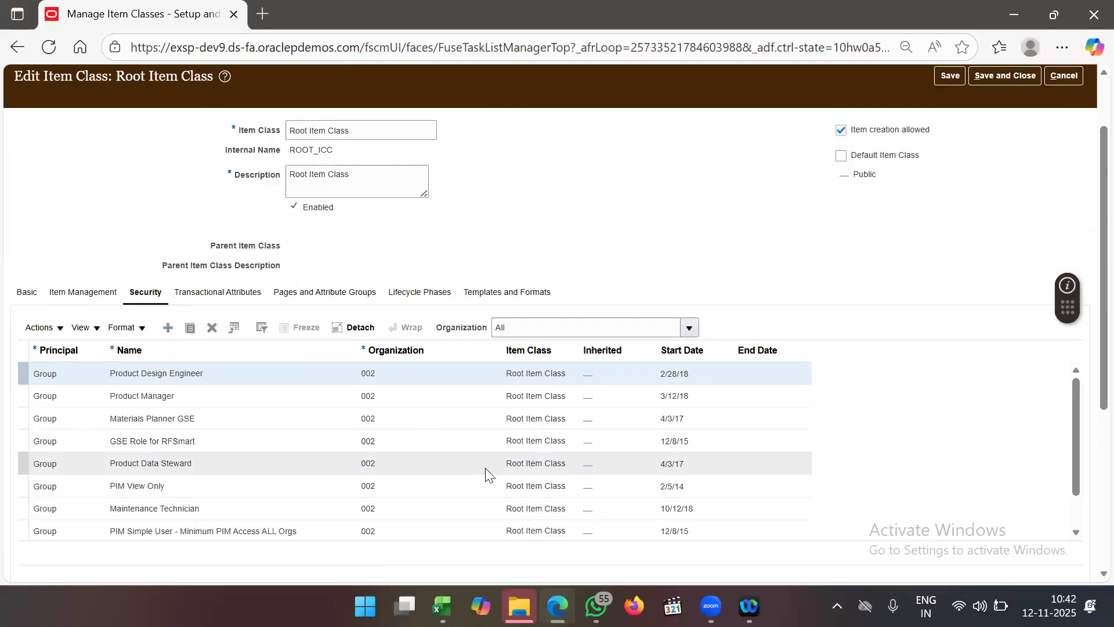
pyautogui.click(236, 378)
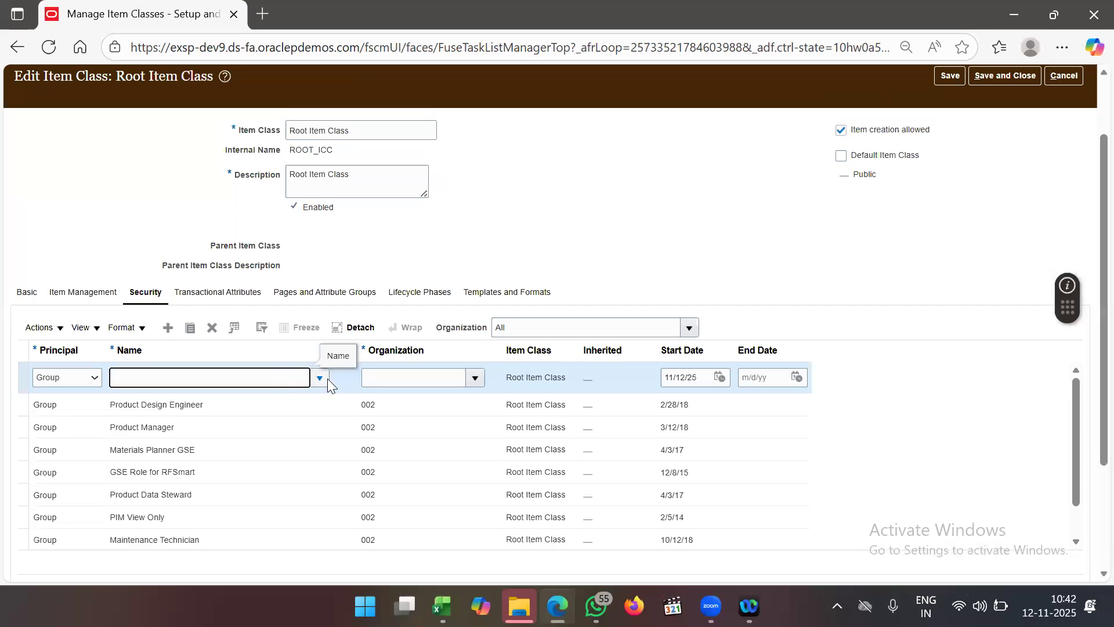
pyautogui.click(91, 378)
pyautogui.click(64, 421)
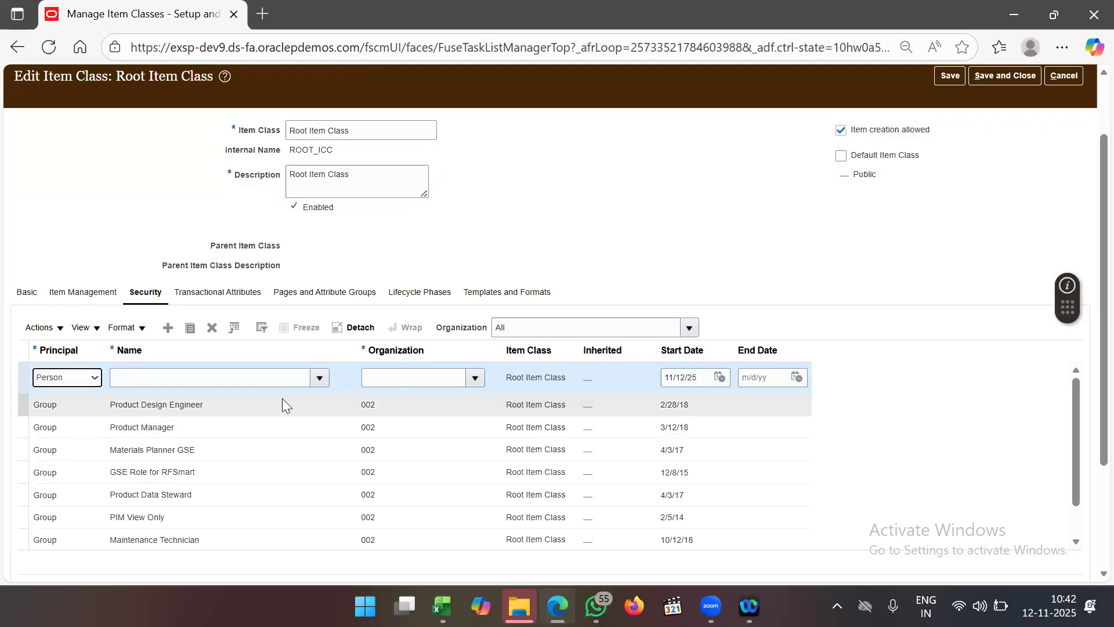
# - Assign the new security row to NOV.NOV for organization 6001
pyautogui.click(283, 378)
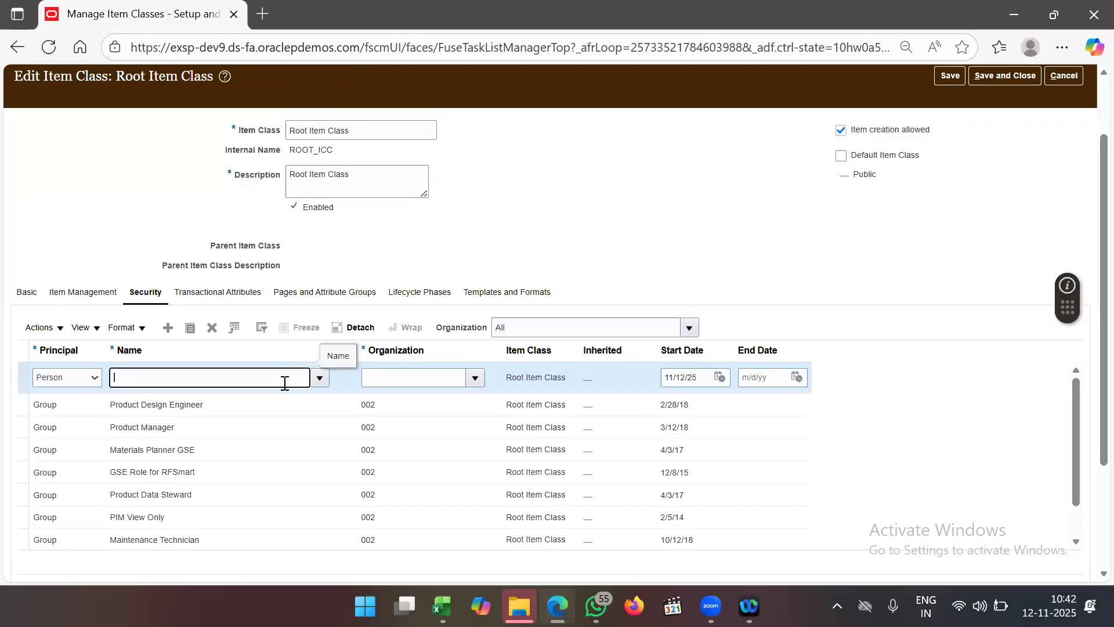
pyautogui.write('NOV.NO')
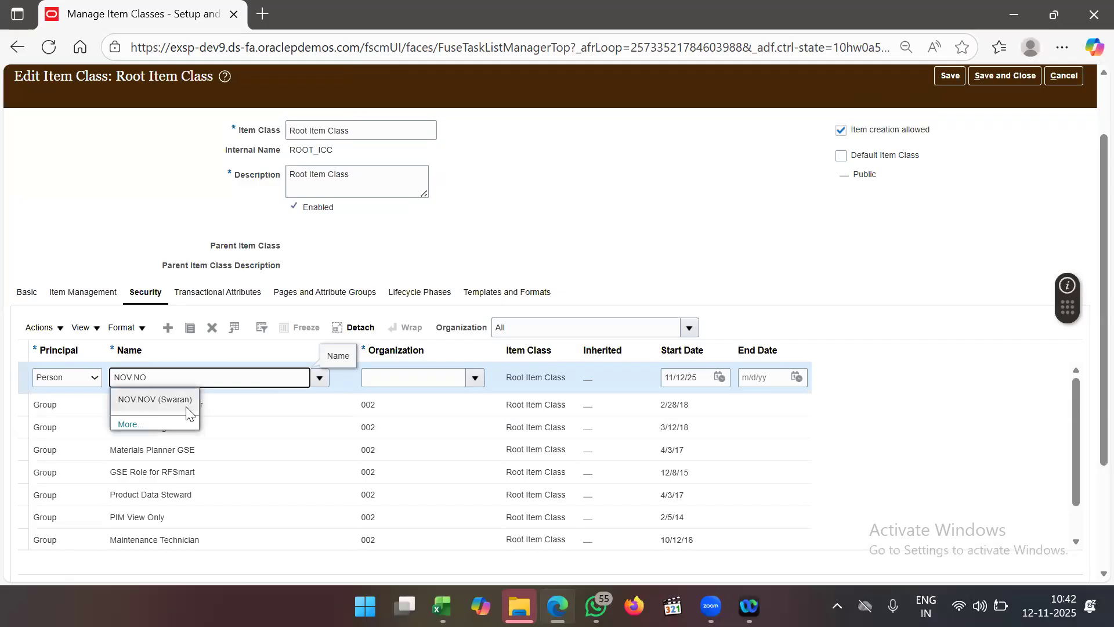
pyautogui.click(181, 406)
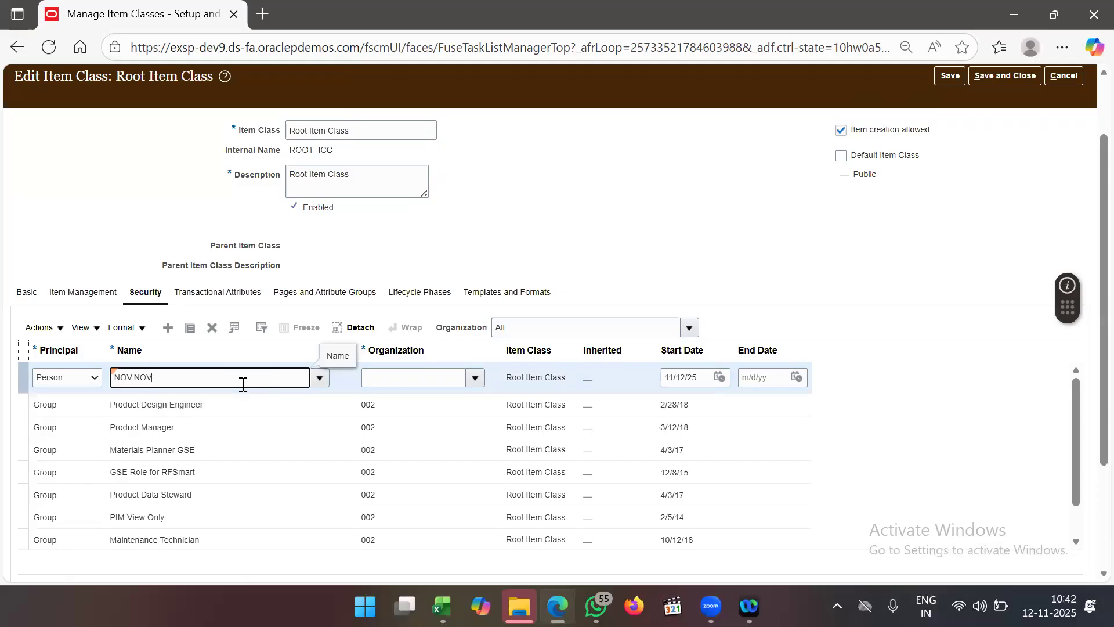
pyautogui.click(394, 380)
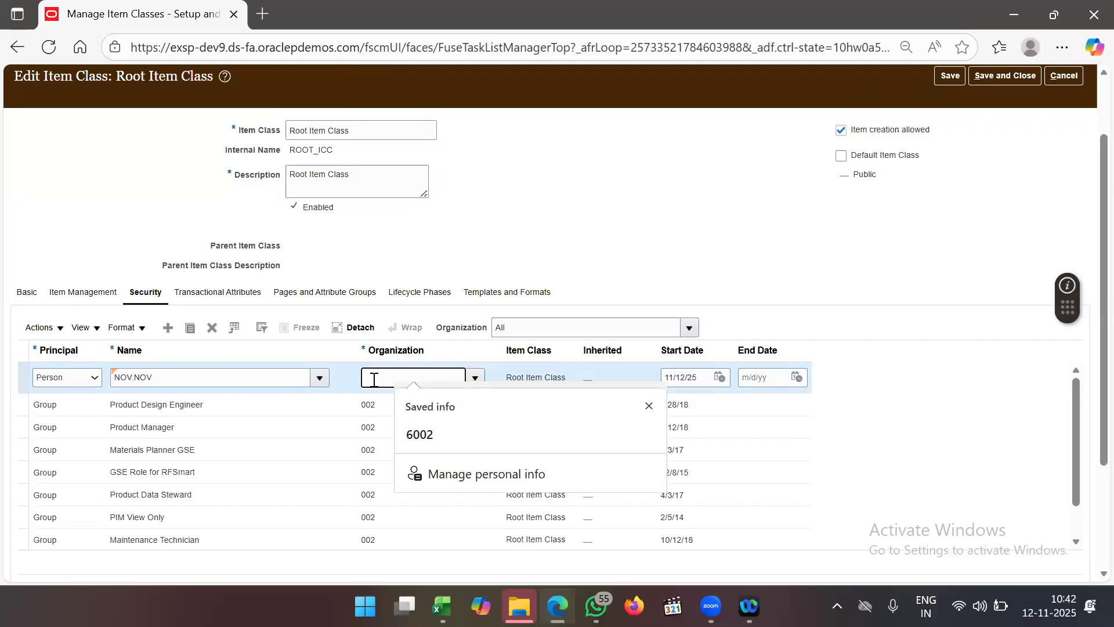
pyautogui.write('6001')
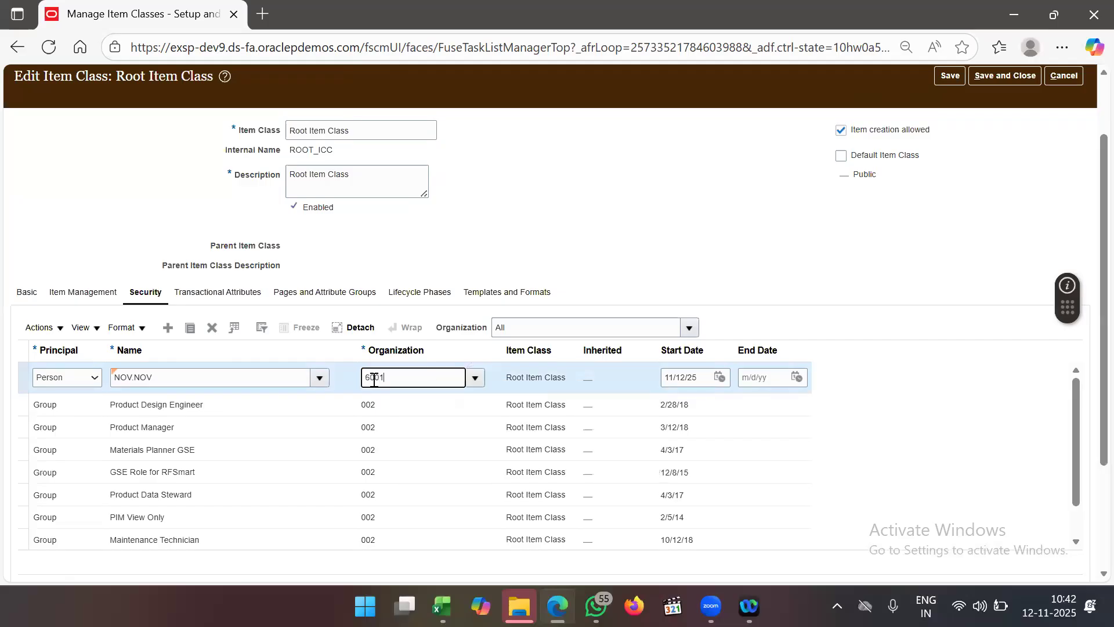
pyautogui.press('Tab')
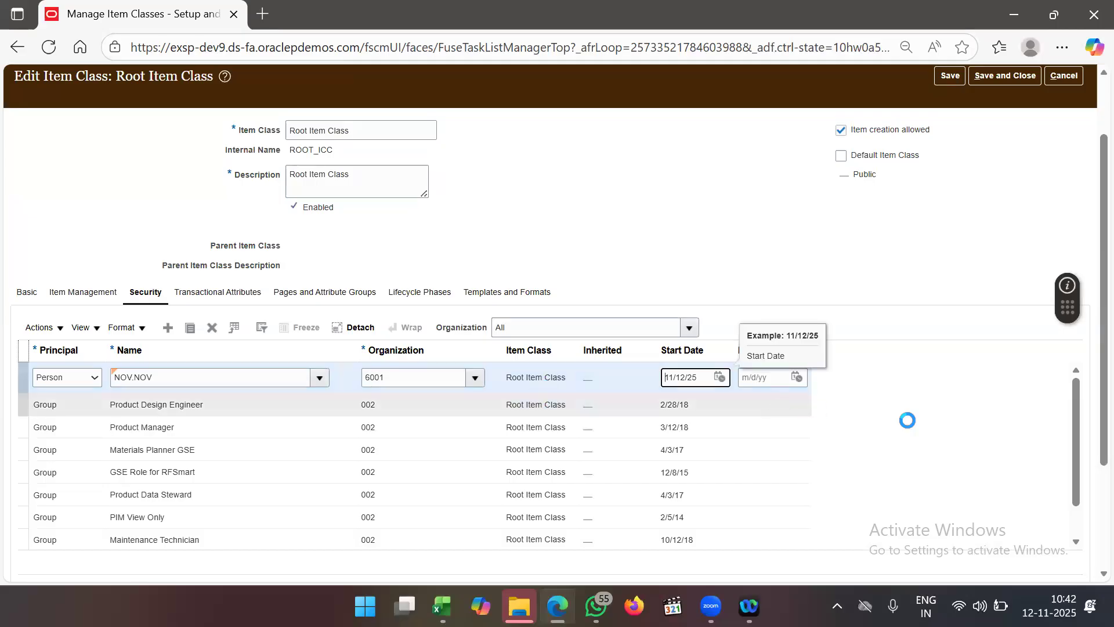
pyautogui.scroll(-3, 932, 255)
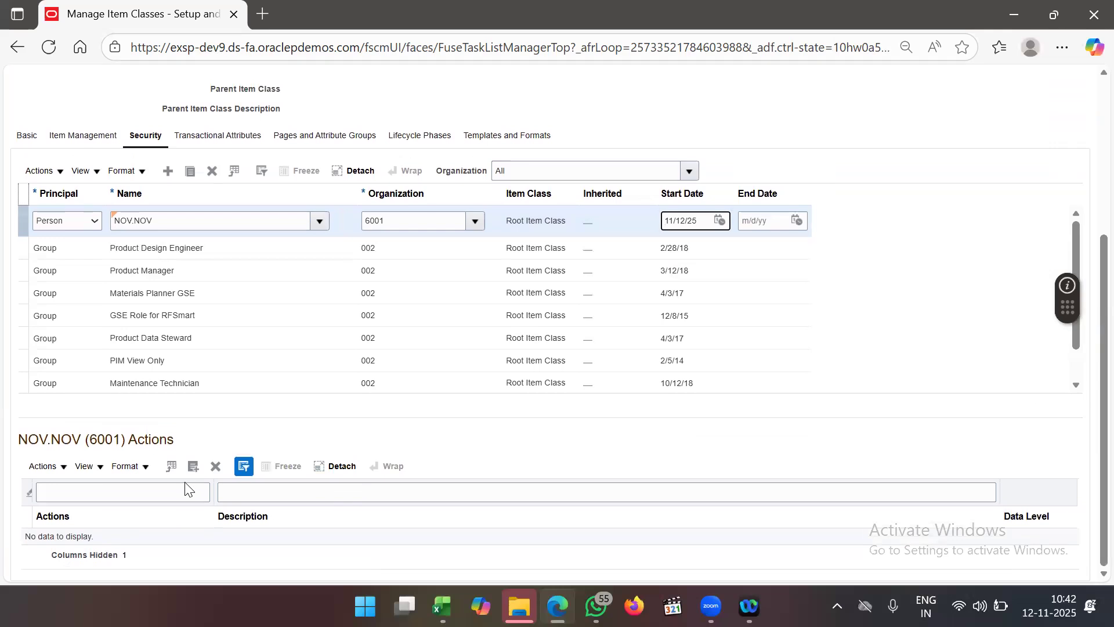
# - Grant the 6001 row all available actions, including Create Item Class Item, and save
pyautogui.click(195, 473)
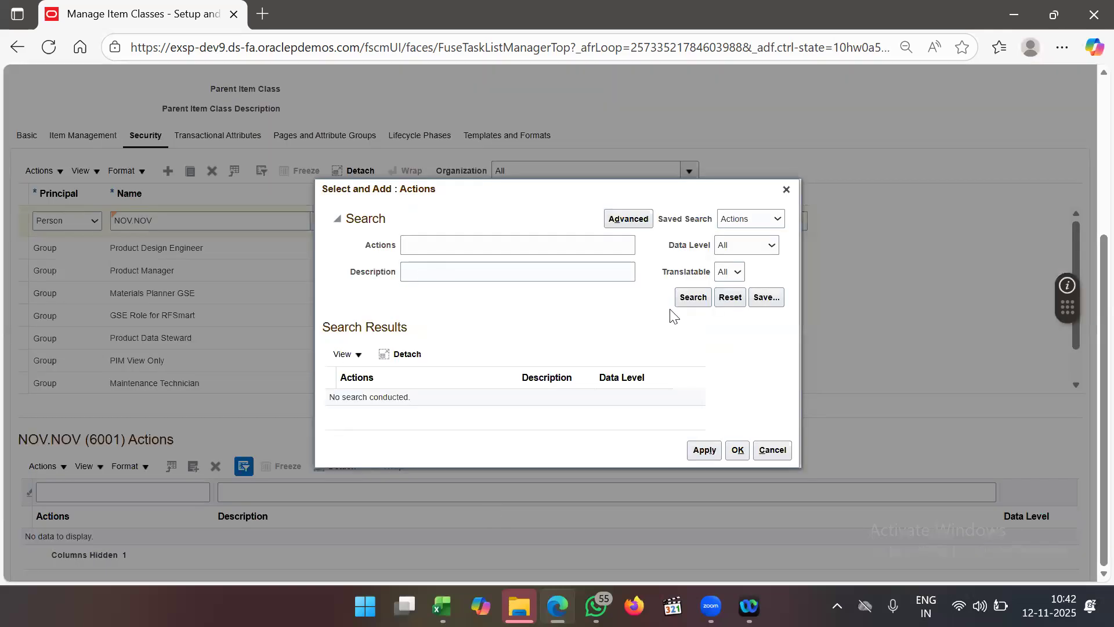
pyautogui.click(693, 298)
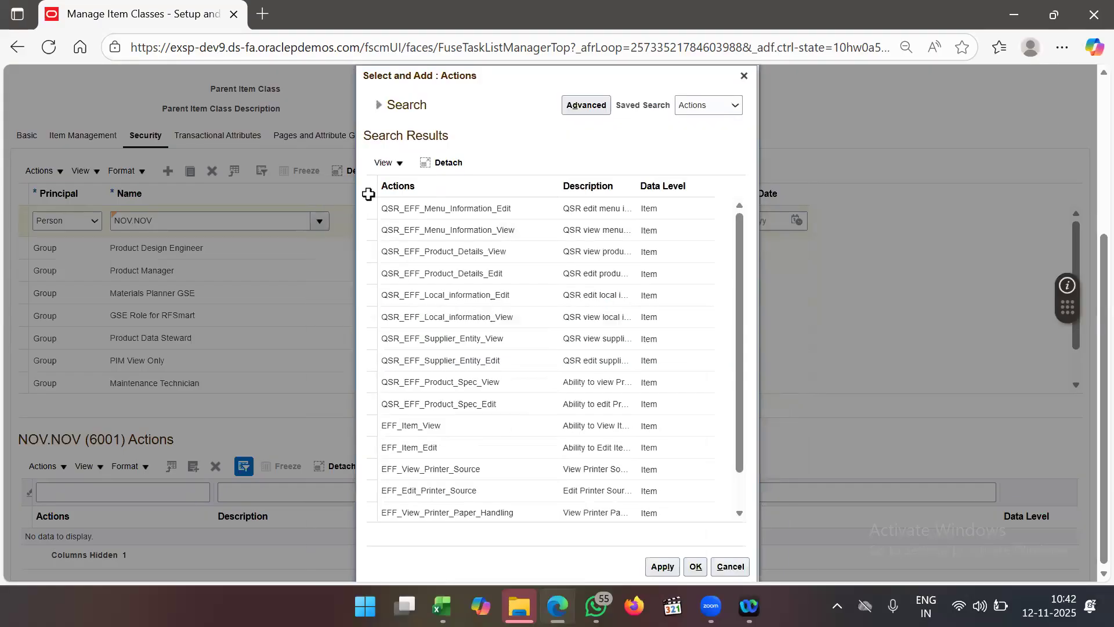
pyautogui.click(368, 192)
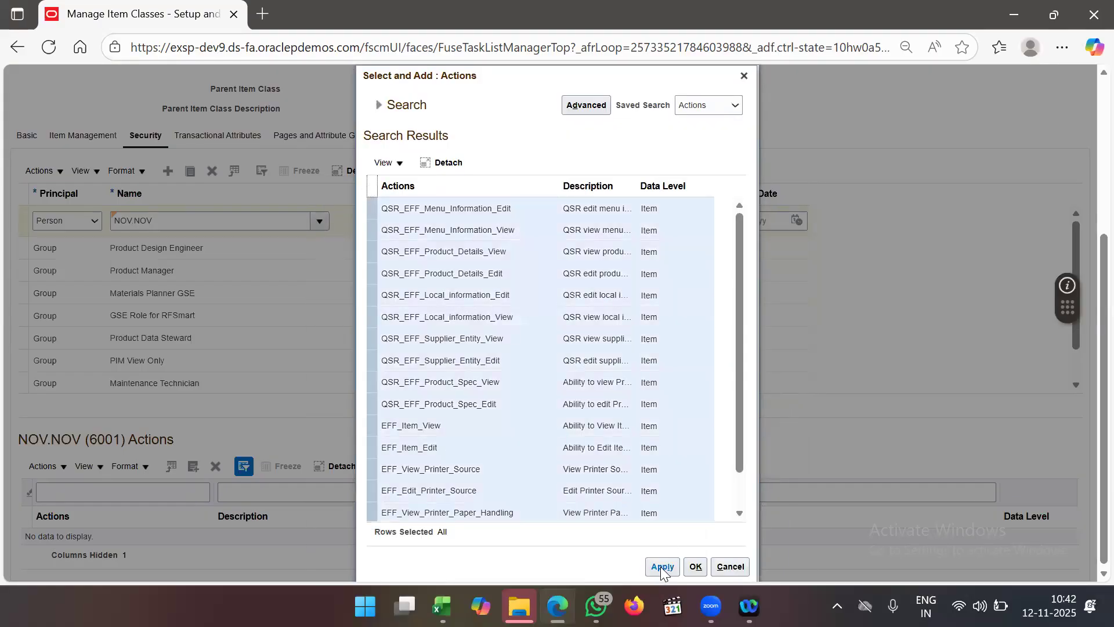
pyautogui.click(694, 567)
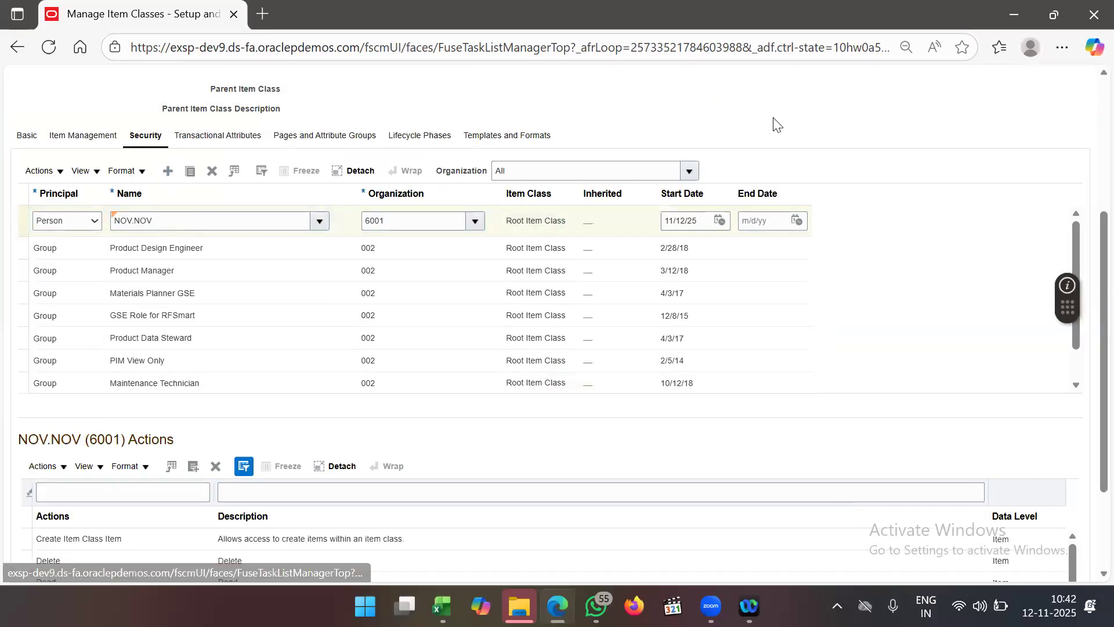
pyautogui.scroll(3, 778, 125)
pyautogui.click(944, 75)
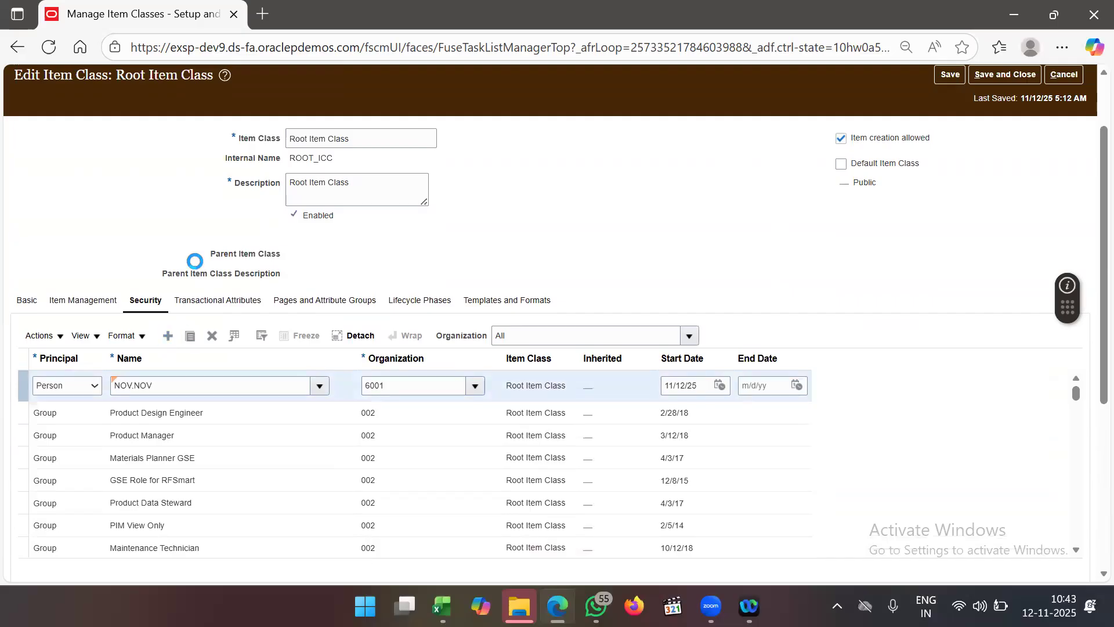
# - Fill a new security row with principal Person, name NOV.NOV, organization 6002
pyautogui.click(75, 393)
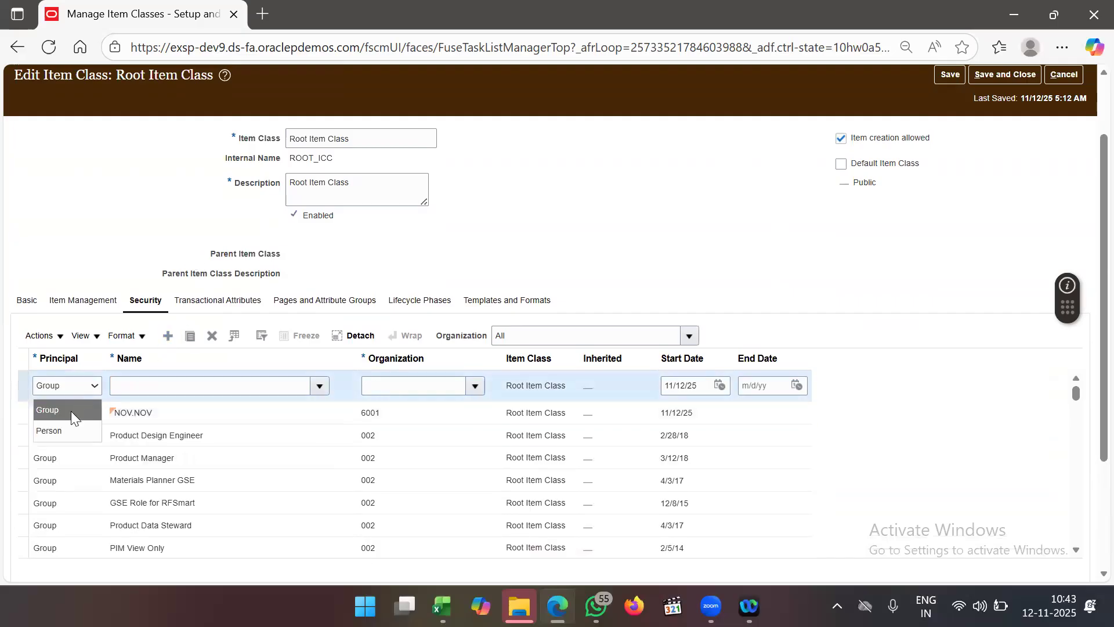
pyautogui.click(74, 433)
pyautogui.click(177, 381)
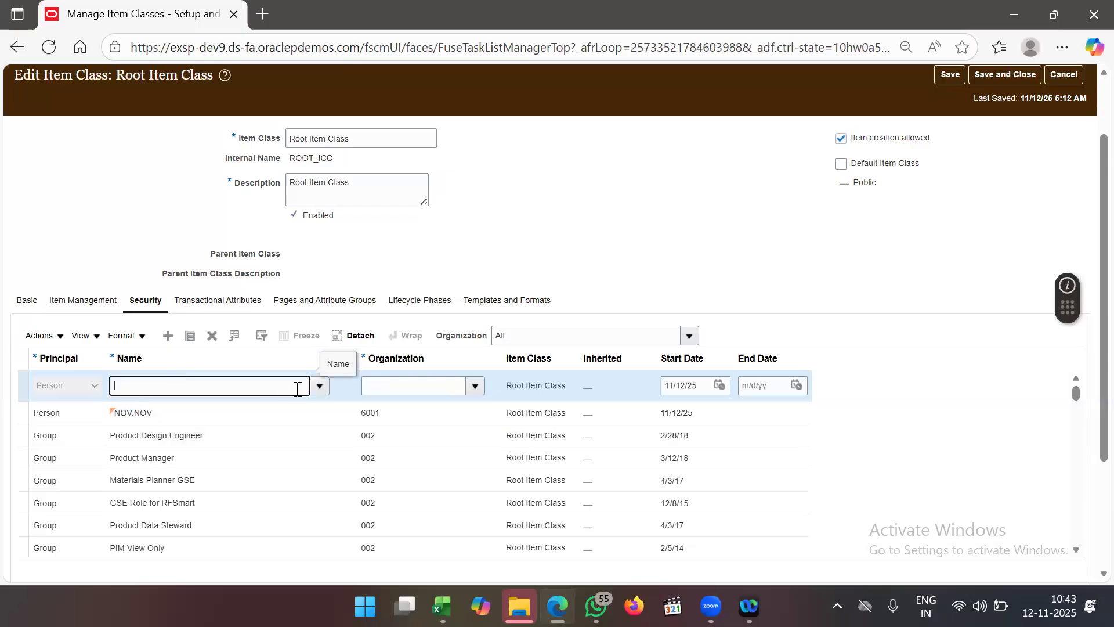
pyautogui.click(319, 386)
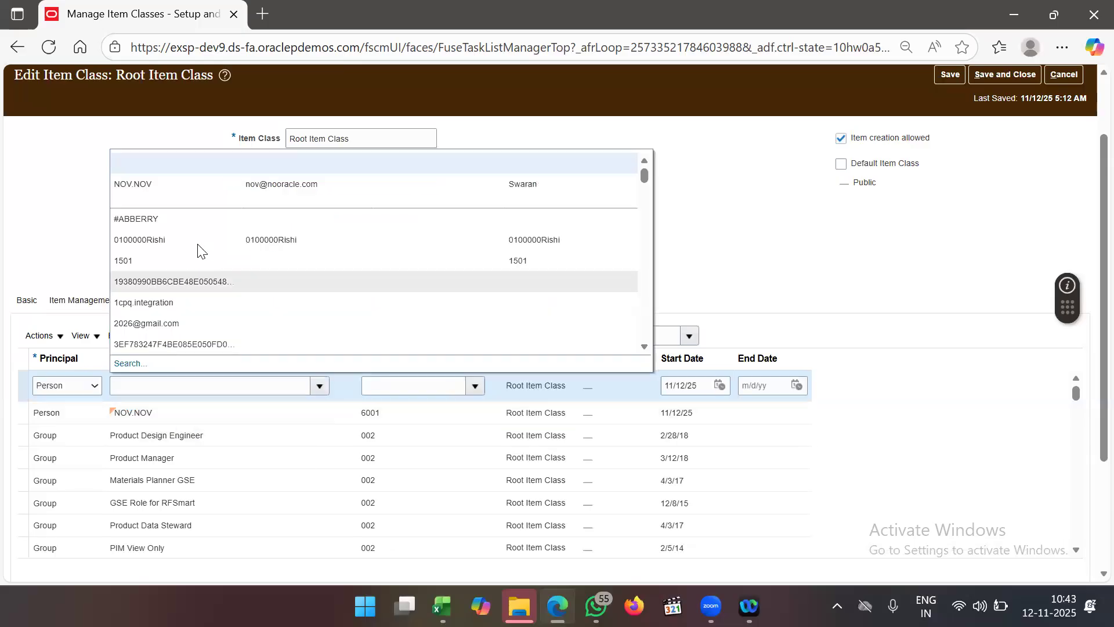
pyautogui.click(218, 186)
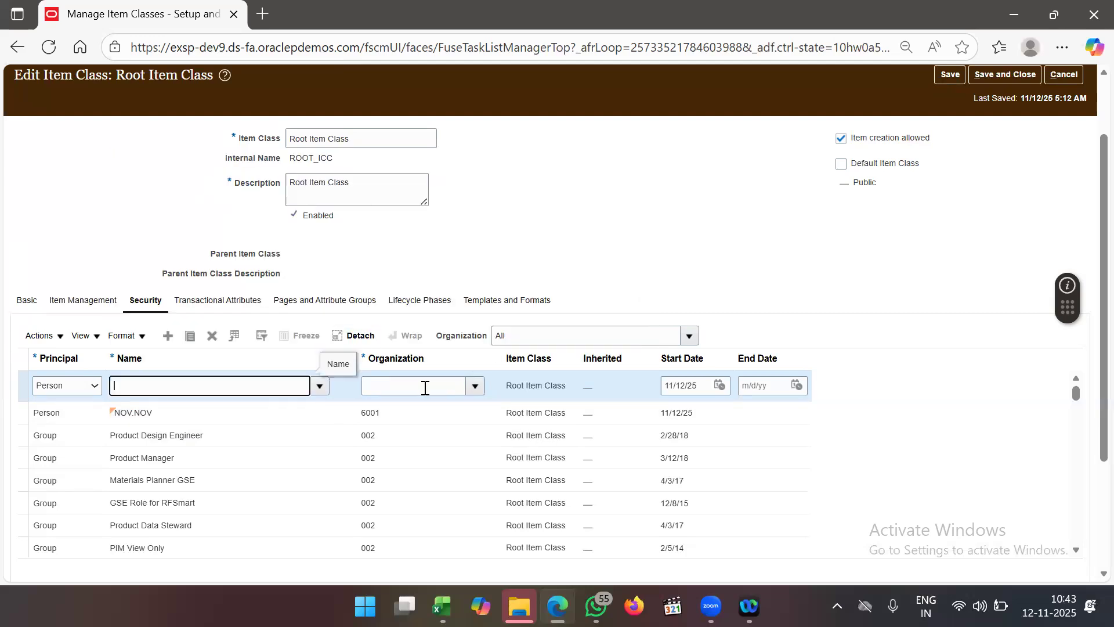
pyautogui.click(425, 387)
pyautogui.write('6002')
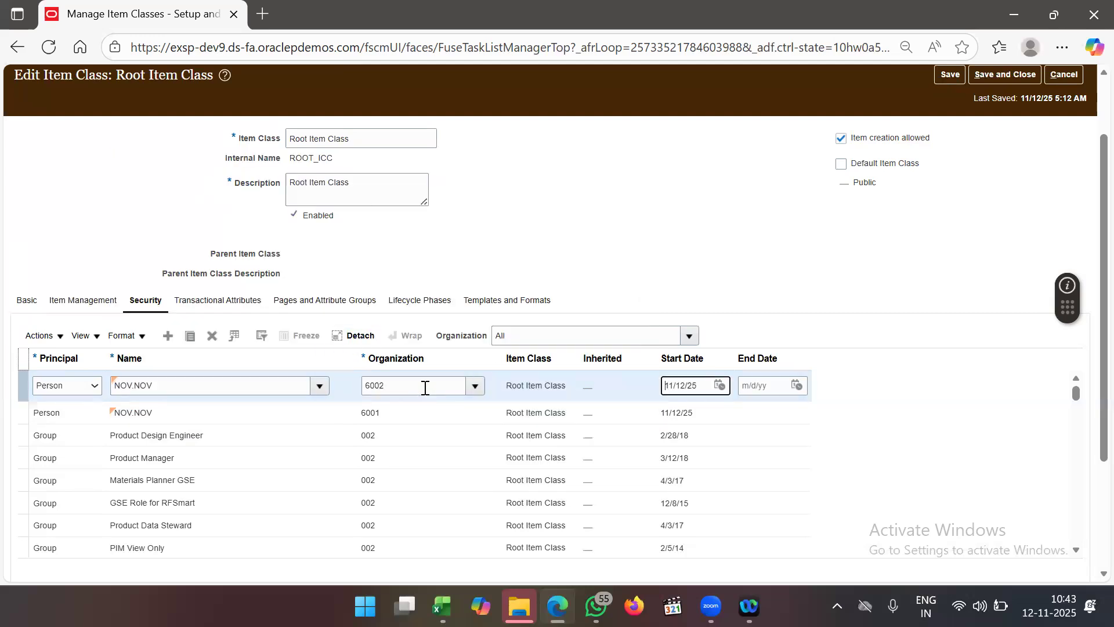
pyautogui.press('Tab')
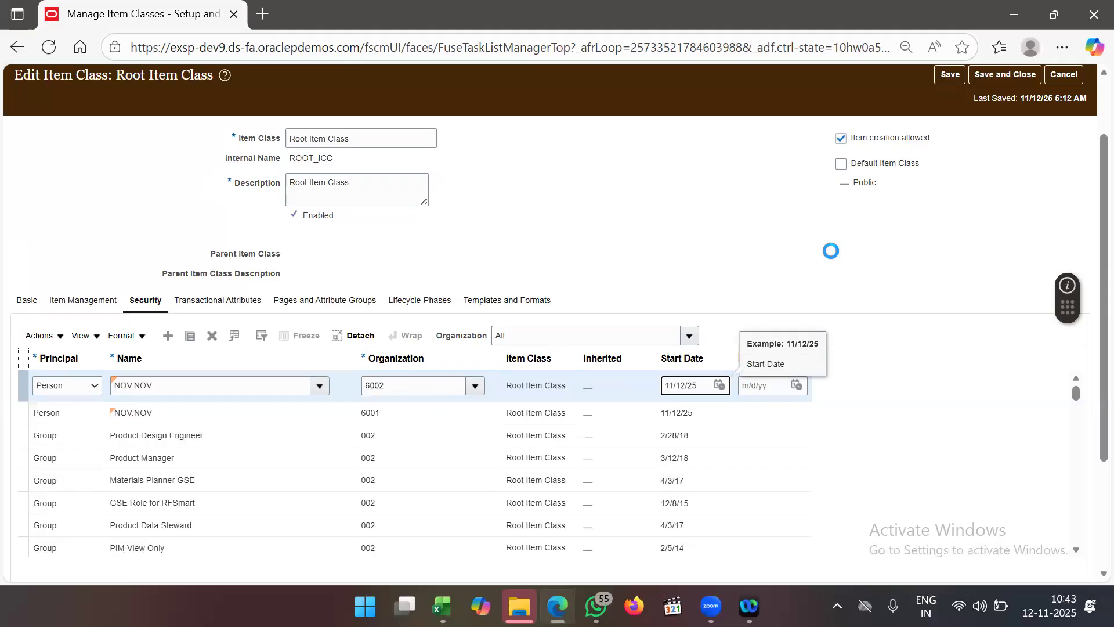
pyautogui.scroll(-2, 831, 251)
# - Grant the 6002 row every available action, including Create Item Class Item
pyautogui.click(196, 500)
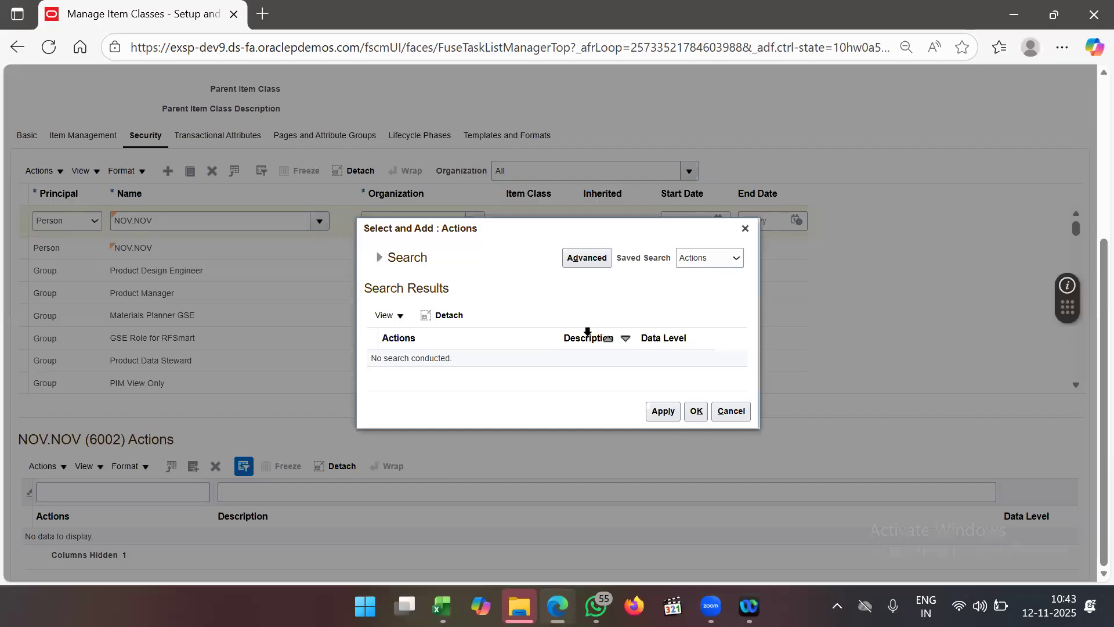
pyautogui.click(380, 257)
pyautogui.click(693, 297)
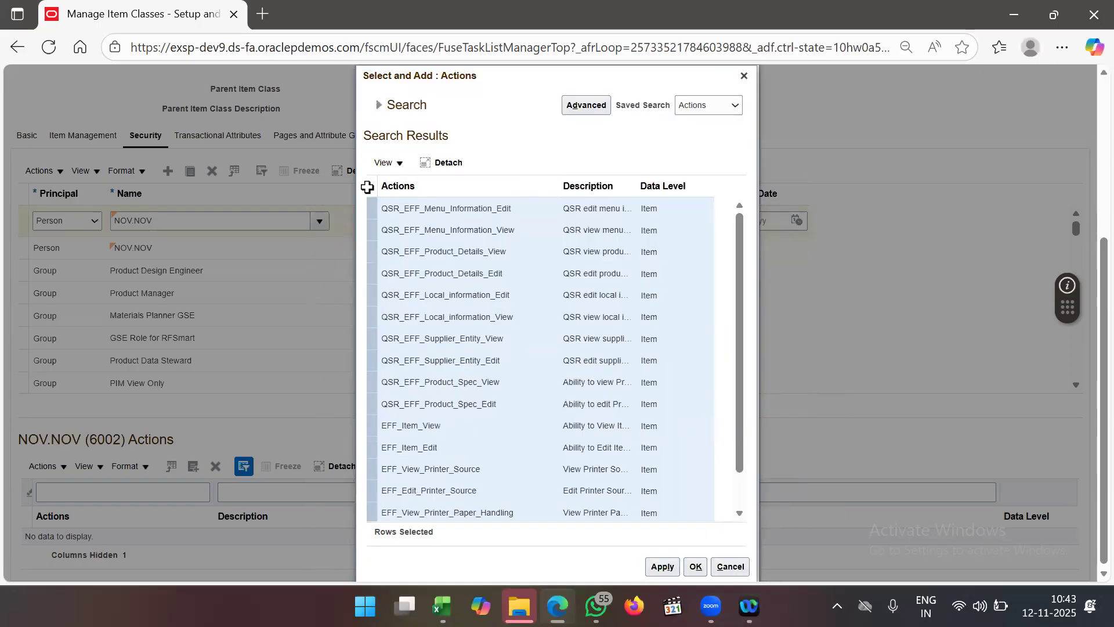
pyautogui.click(367, 187)
pyautogui.click(664, 568)
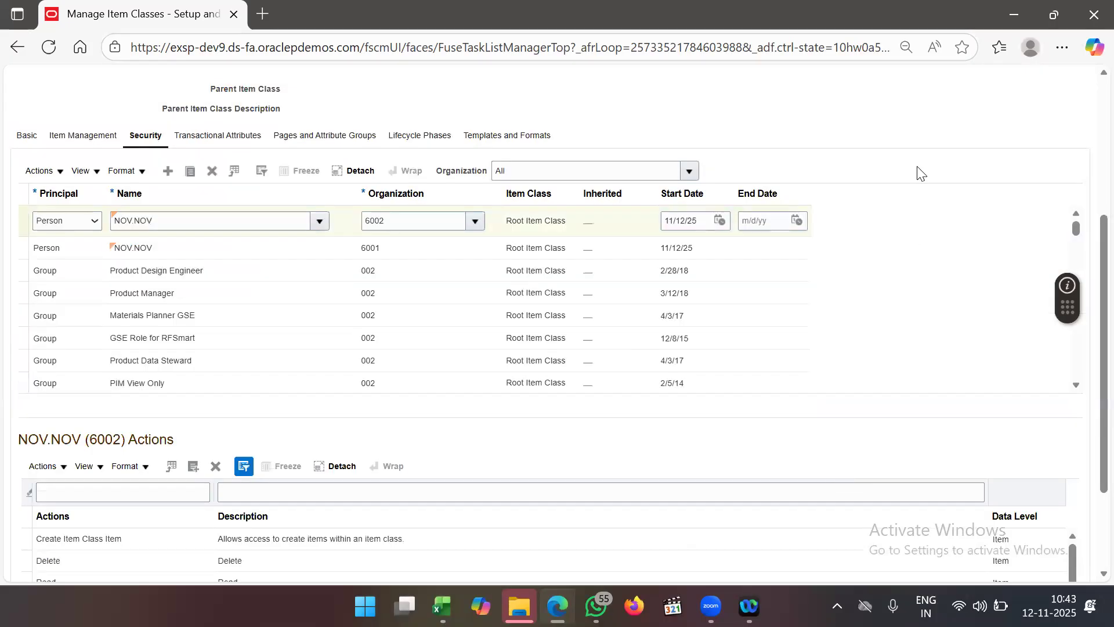
pyautogui.scroll(5, 915, 170)
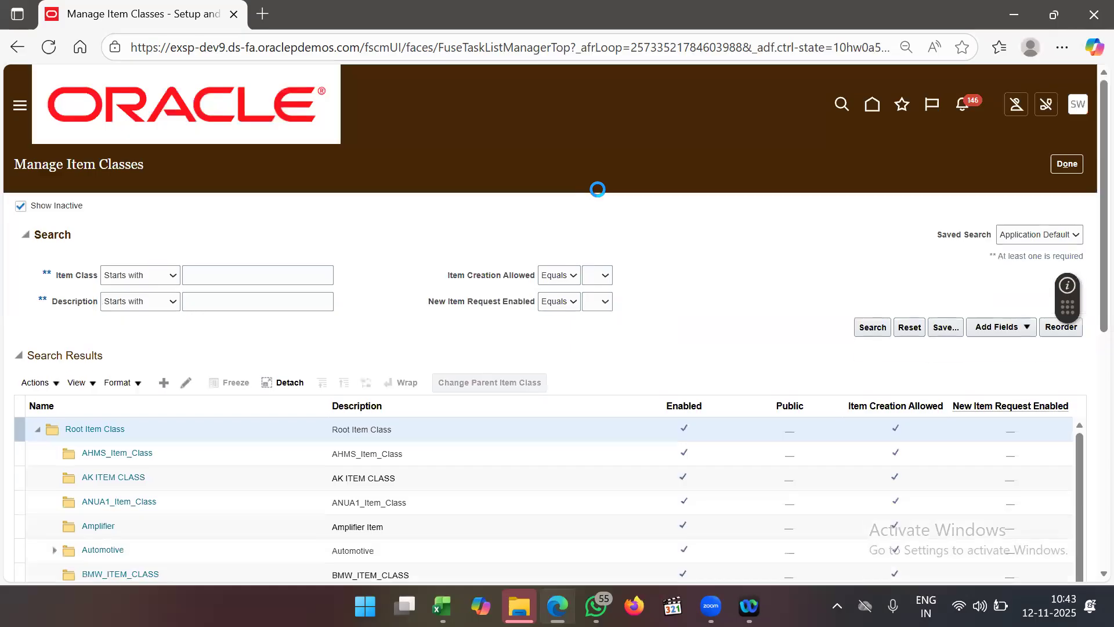
# - Leave the item class page and go to the Manage Items search page
pyautogui.click(1067, 164)
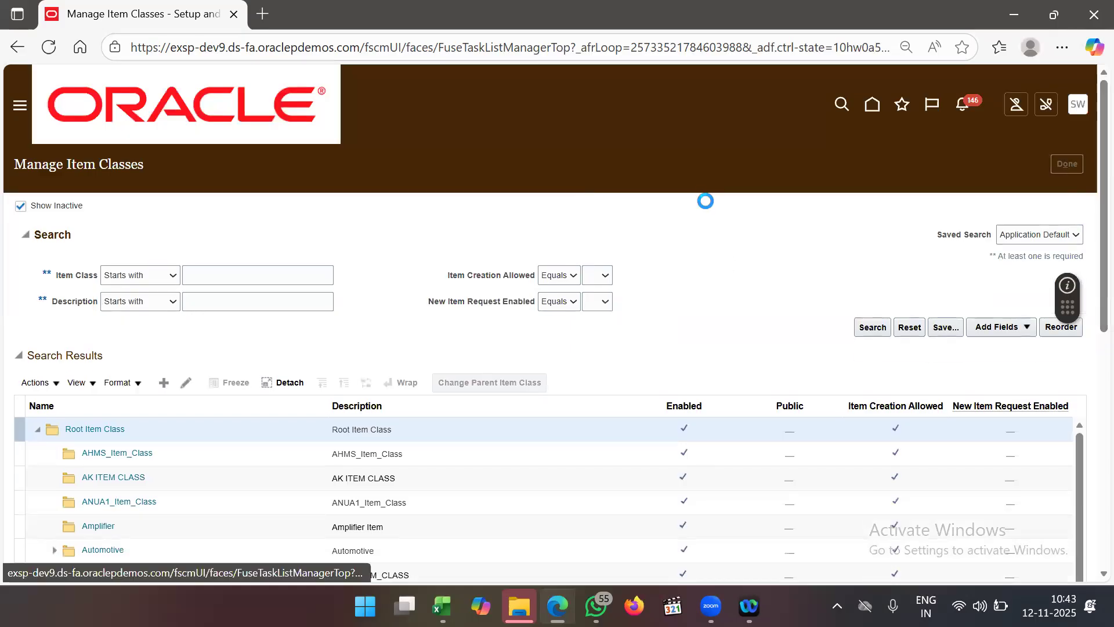
pyautogui.click(18, 108)
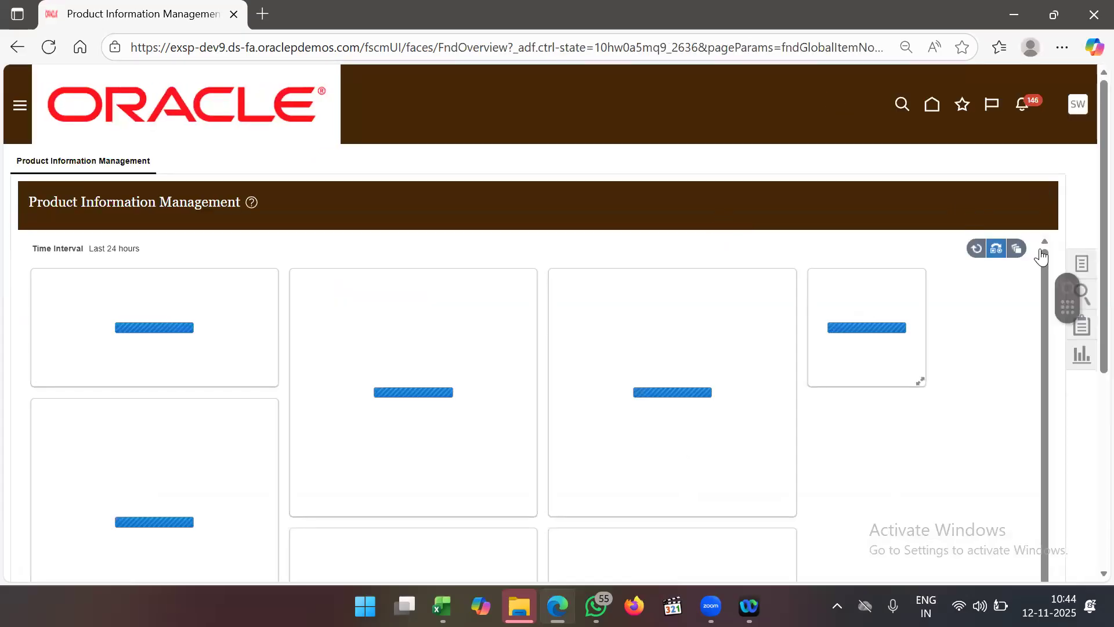
pyautogui.click(1074, 262)
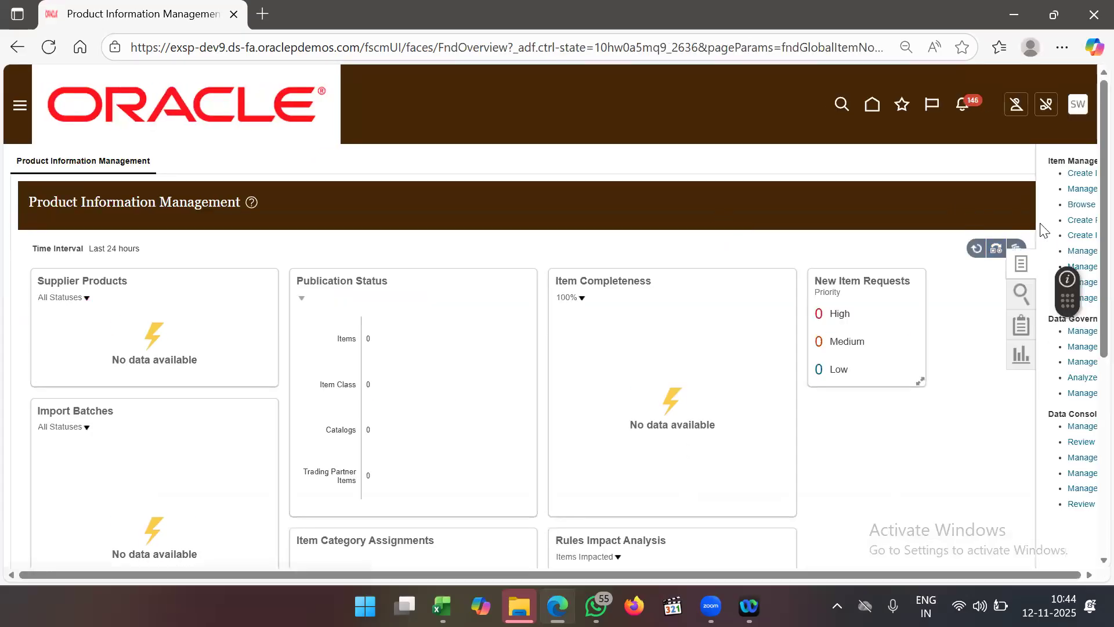
pyautogui.click(968, 192)
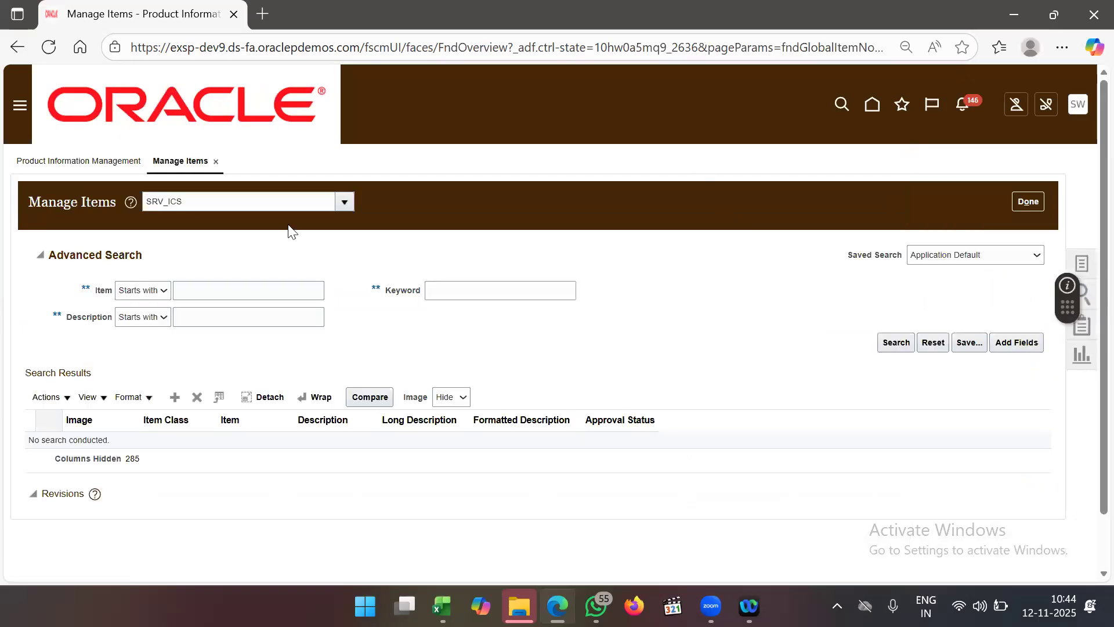
# - Search Root Item Class for items matching ABI_MIN
pyautogui.moveTo(218, 201); pyautogui.dragTo(86, 215)
pyautogui.write('R')
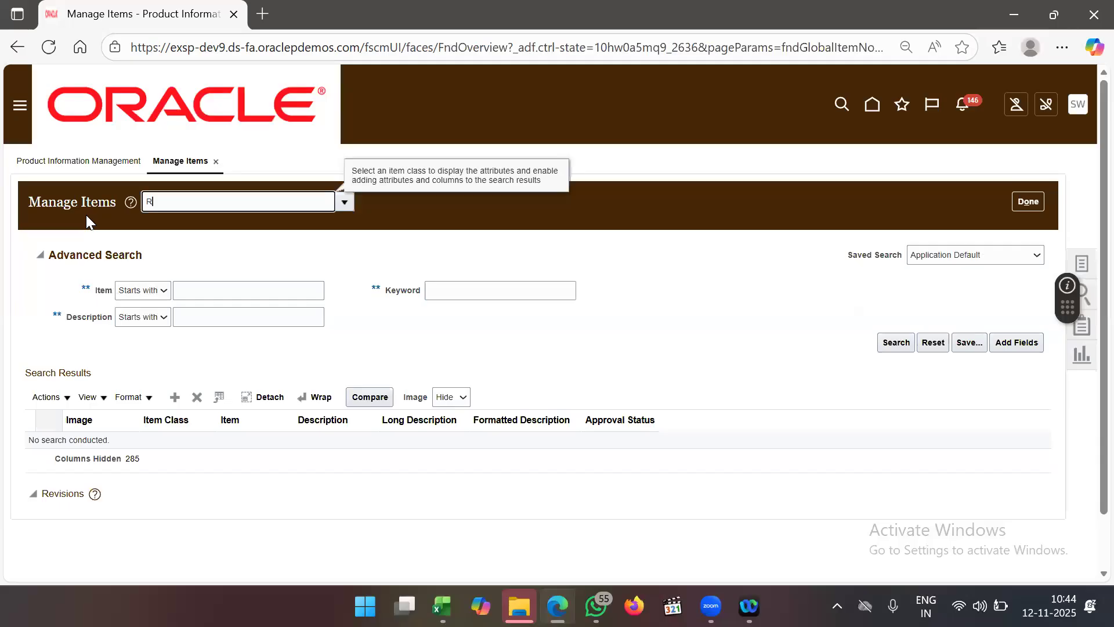
pyautogui.write('OOT I')
pyautogui.press('Tab')
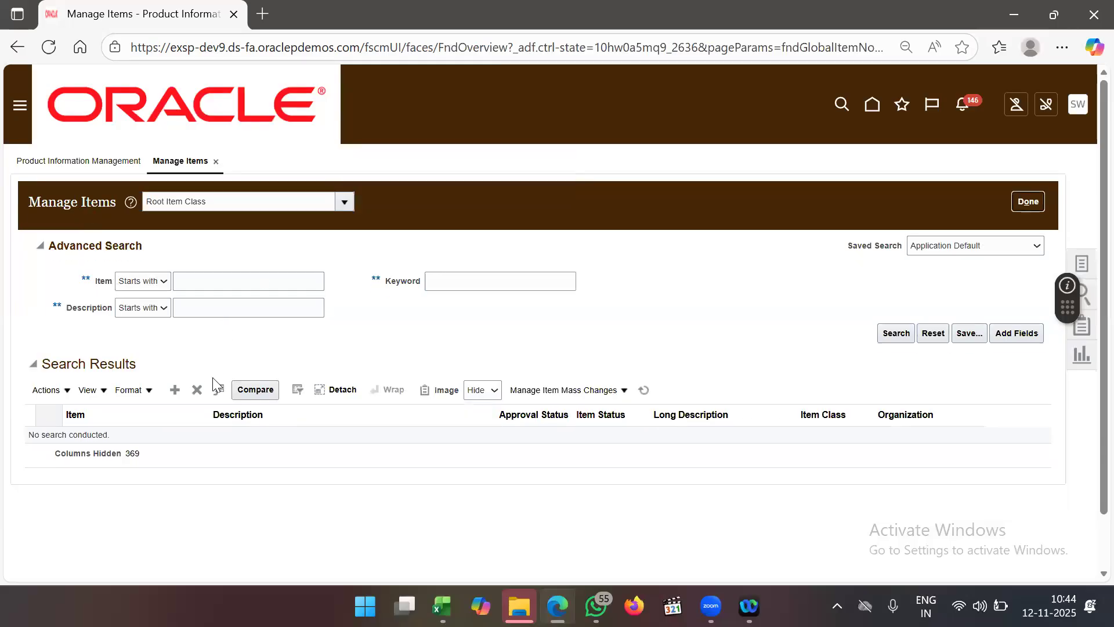
pyautogui.click(214, 286)
pyautogui.write('A')
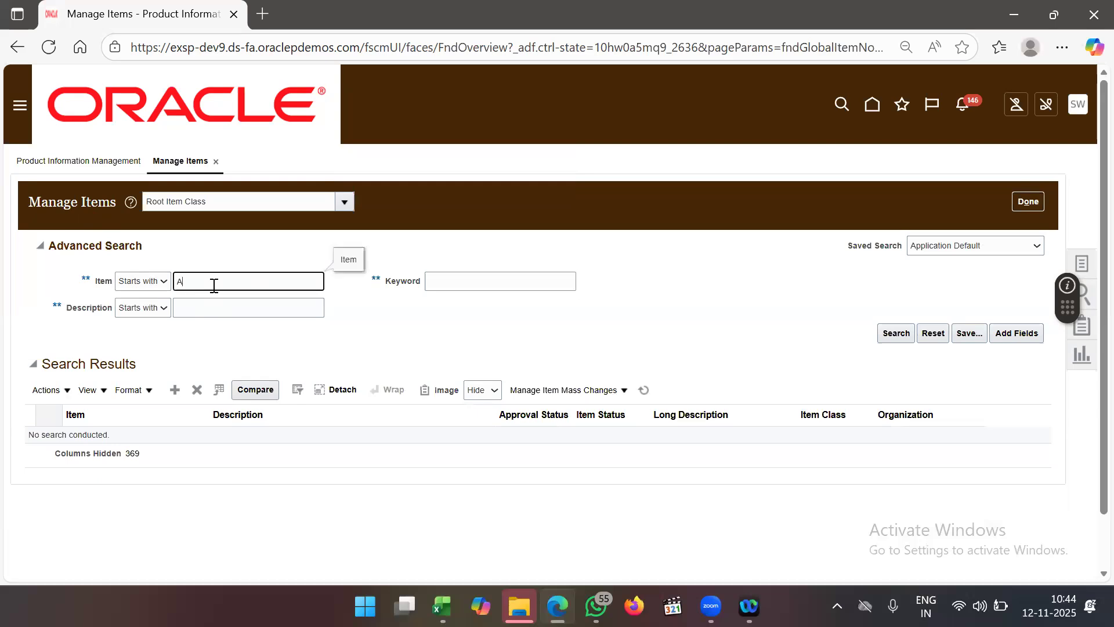
pyautogui.write('BI_MIN')
pyautogui.press('Return')
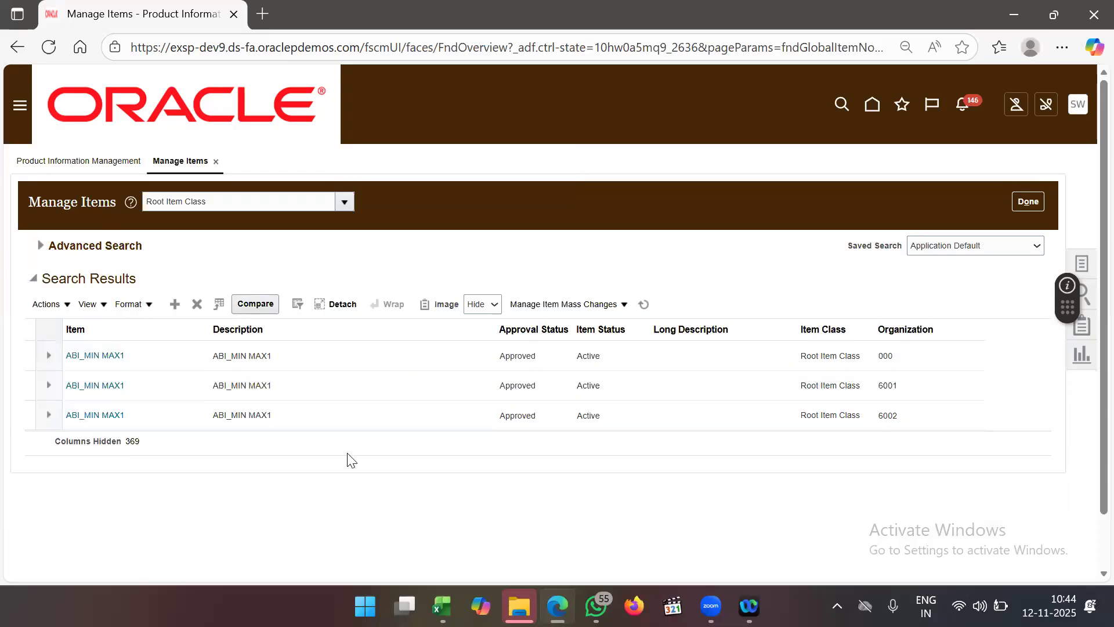
# - Open the org 6001 ABI_MIN MAX1 record to its Specifications Planning attributes
pyautogui.click(116, 387)
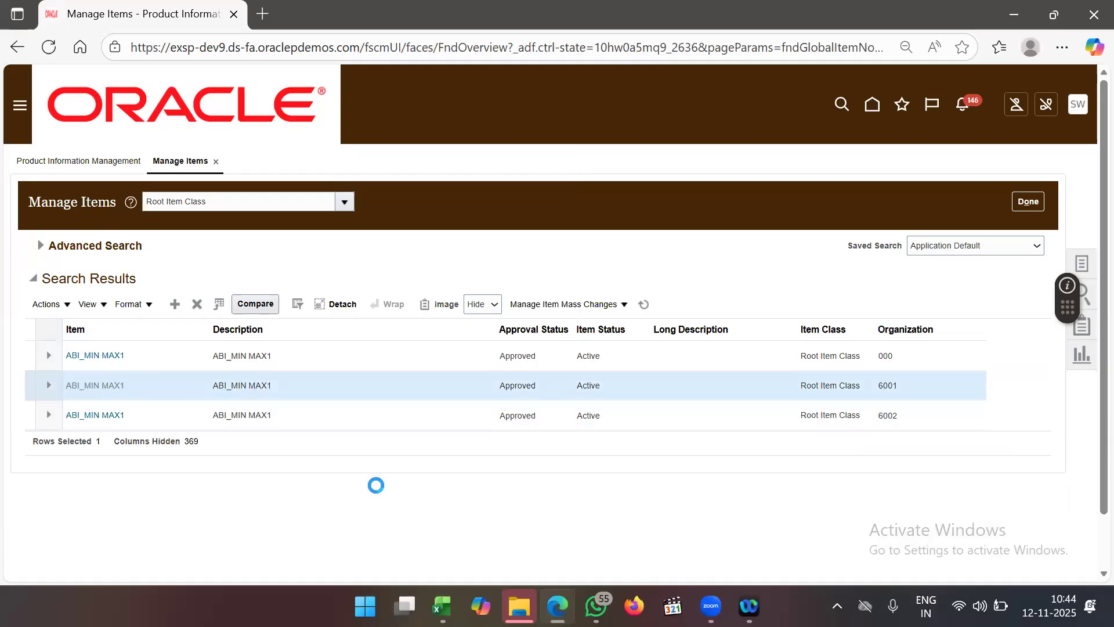
pyautogui.scroll(-5, 373, 425)
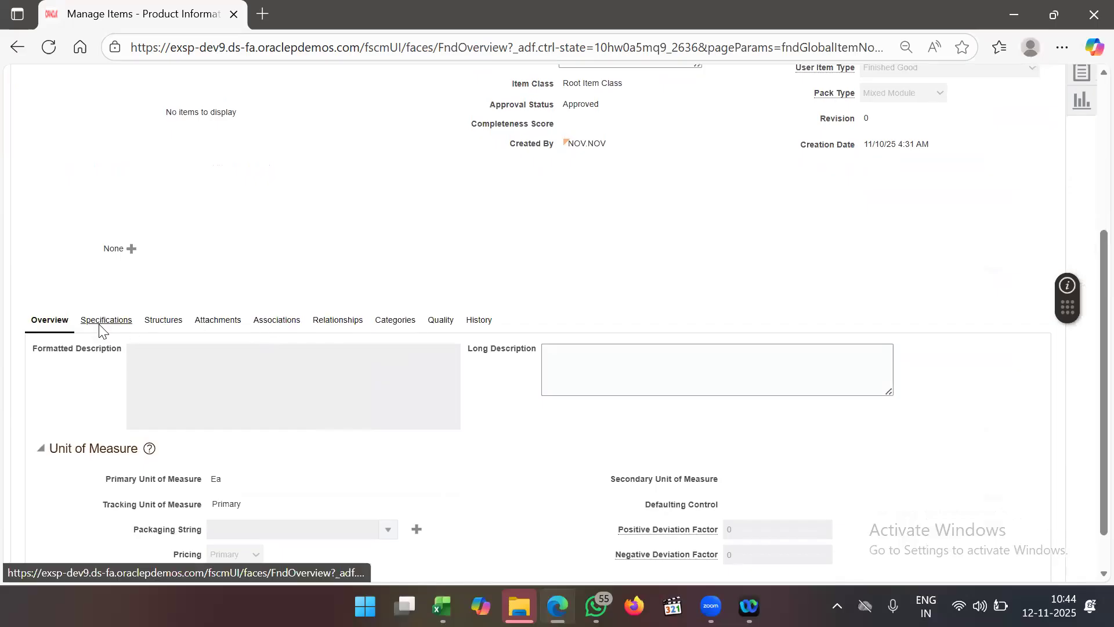
pyautogui.click(100, 339)
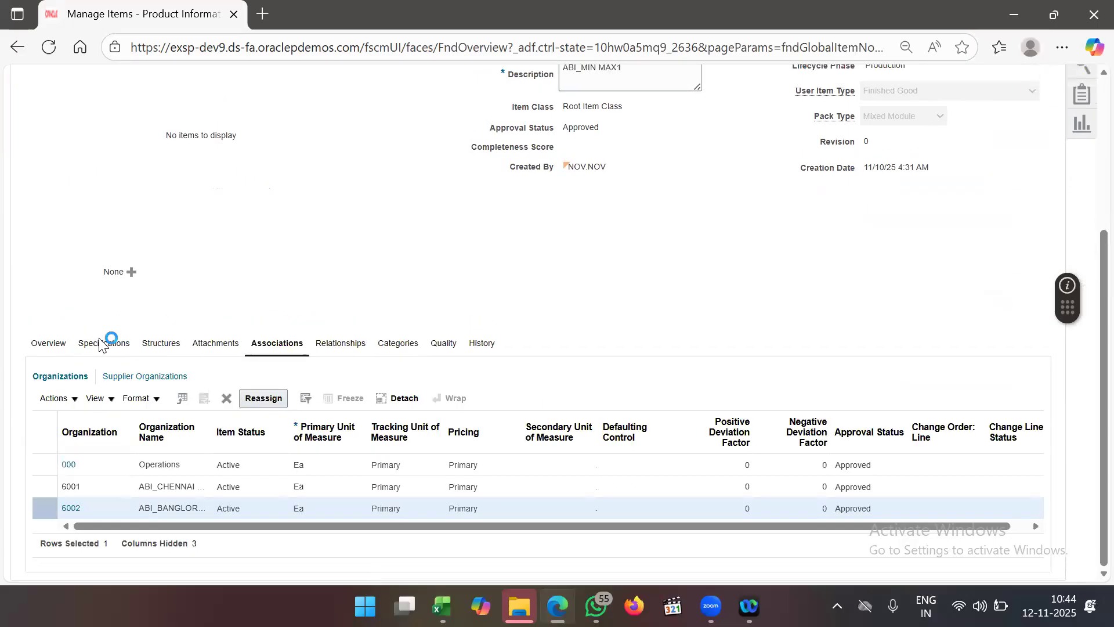
pyautogui.scroll(-3, 242, 286)
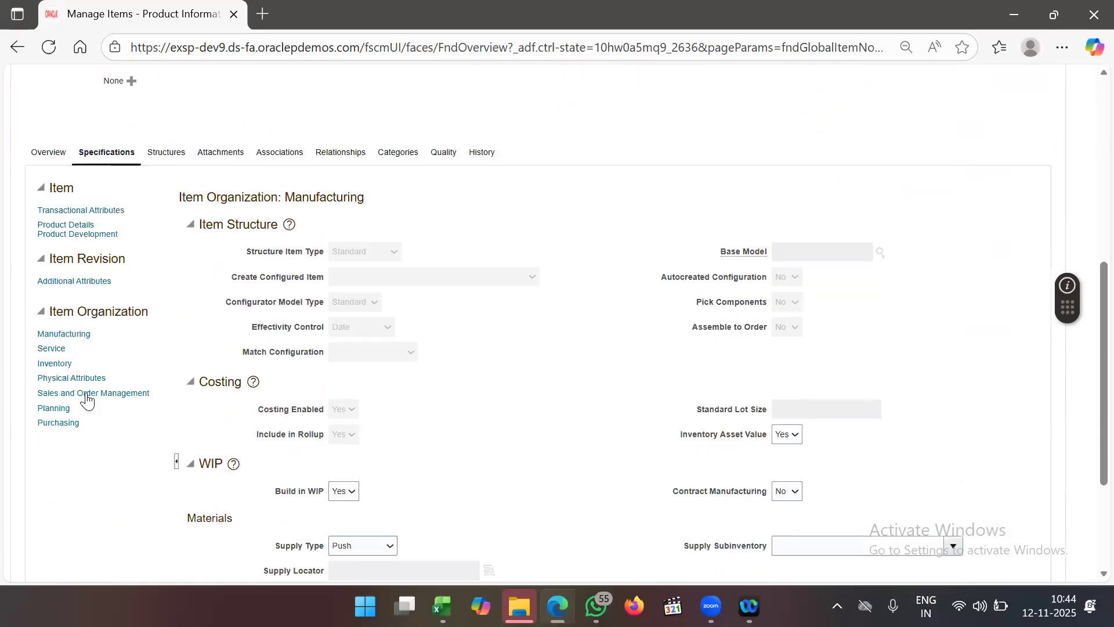
pyautogui.click(53, 408)
# - Confirm it is Not planned with empty min-max quantities, then open the org 6002 record from Associations
pyautogui.scroll(-3, 493, 429)
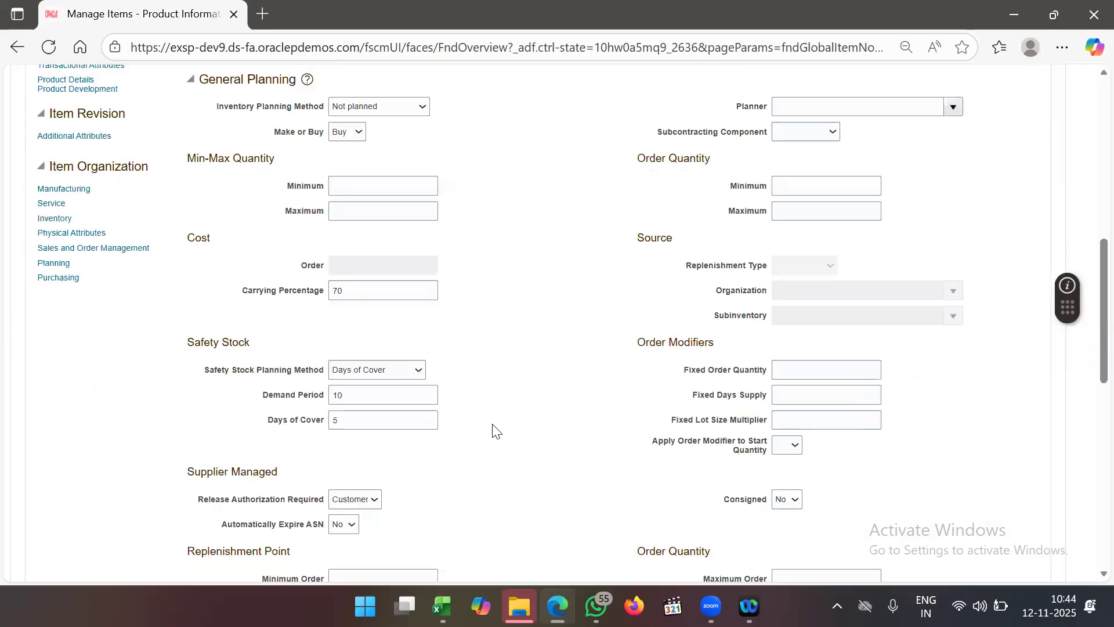
pyautogui.scroll(2, 492, 428)
pyautogui.scroll(-1, 493, 428)
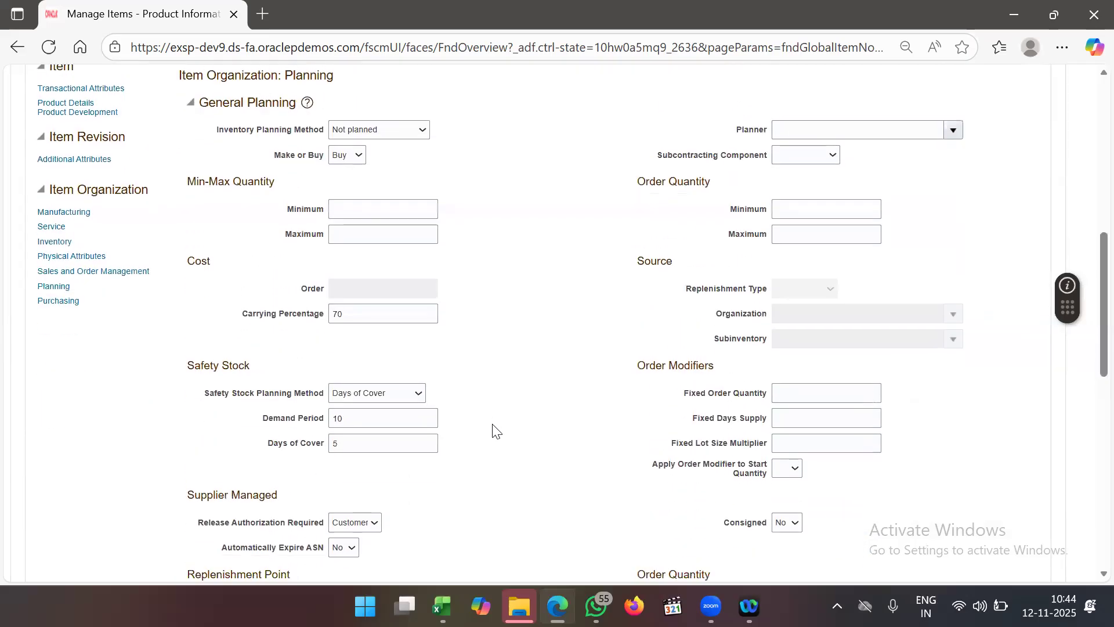
pyautogui.scroll(-1, 493, 429)
pyautogui.scroll(10, 493, 429)
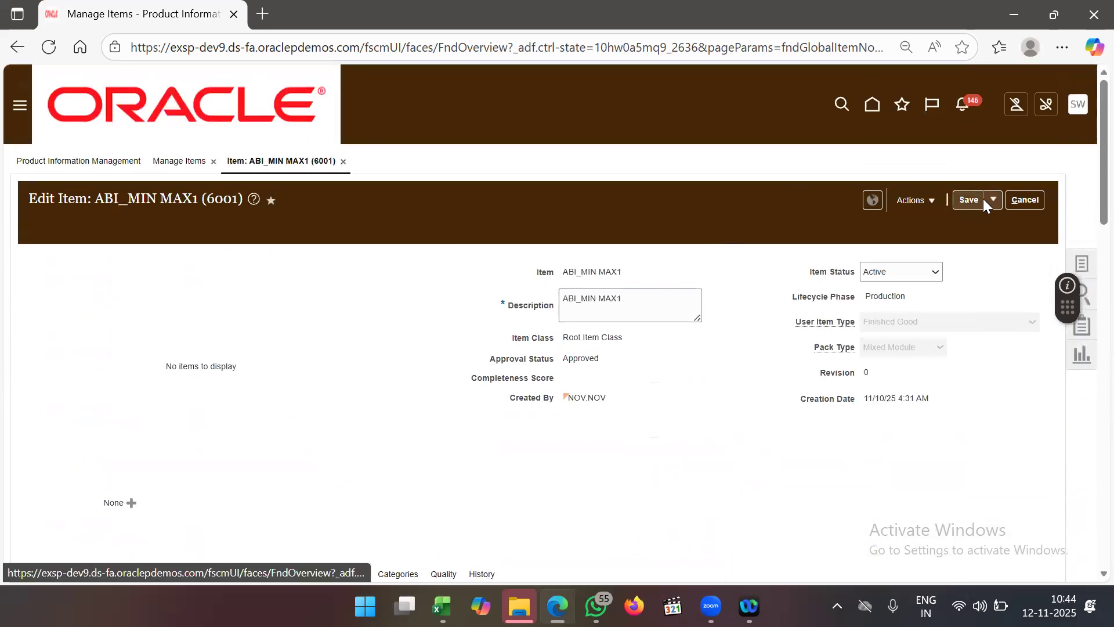
pyautogui.scroll(-6, 339, 372)
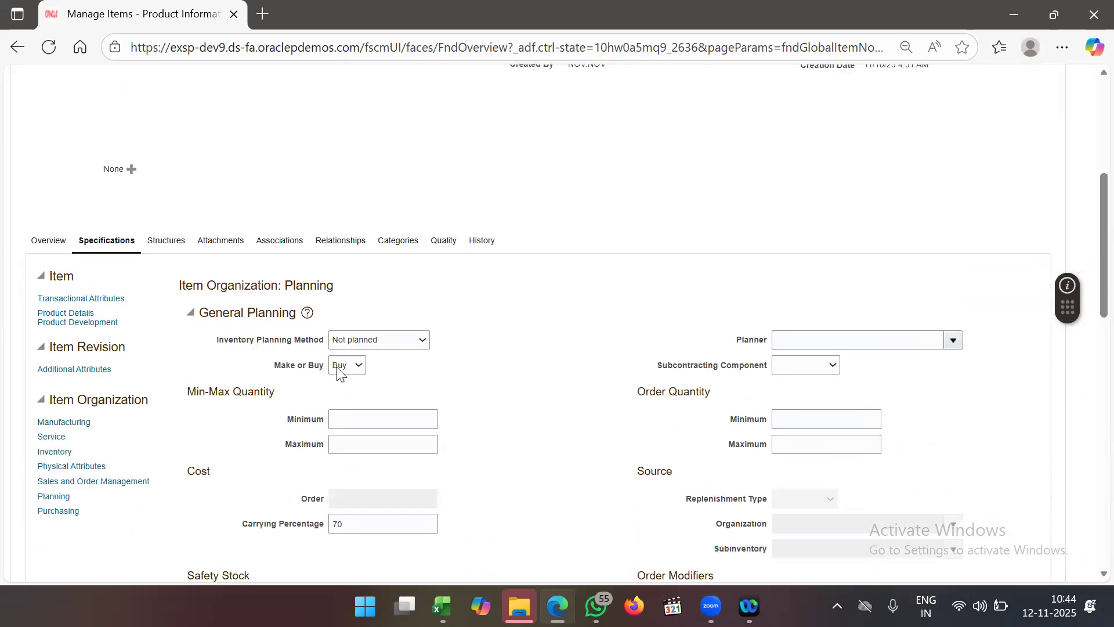
pyautogui.click(291, 240)
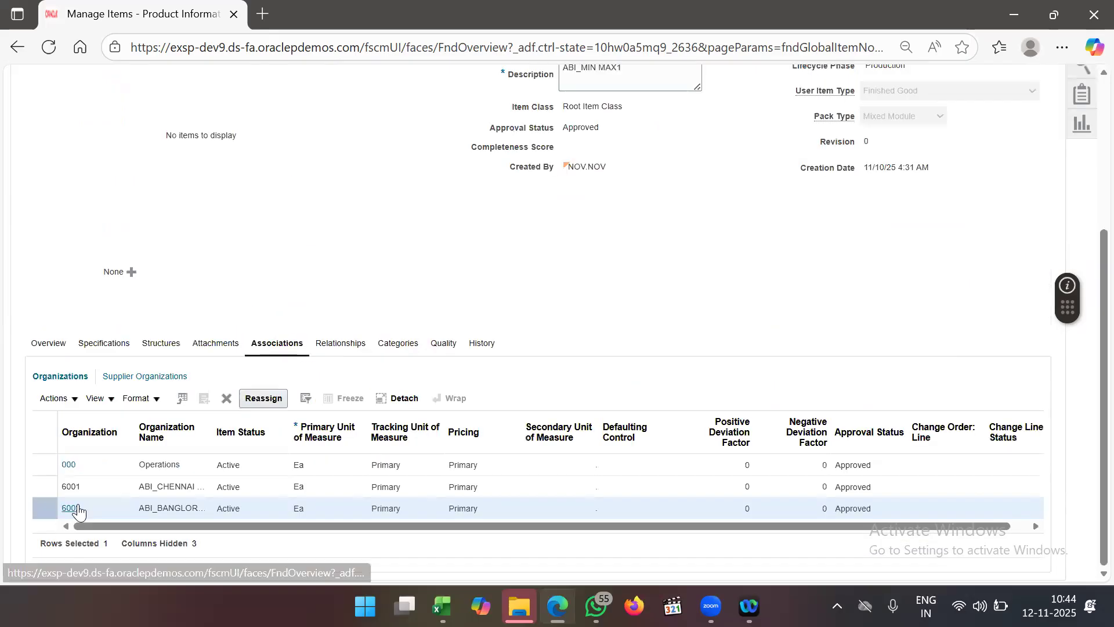
pyautogui.click(72, 508)
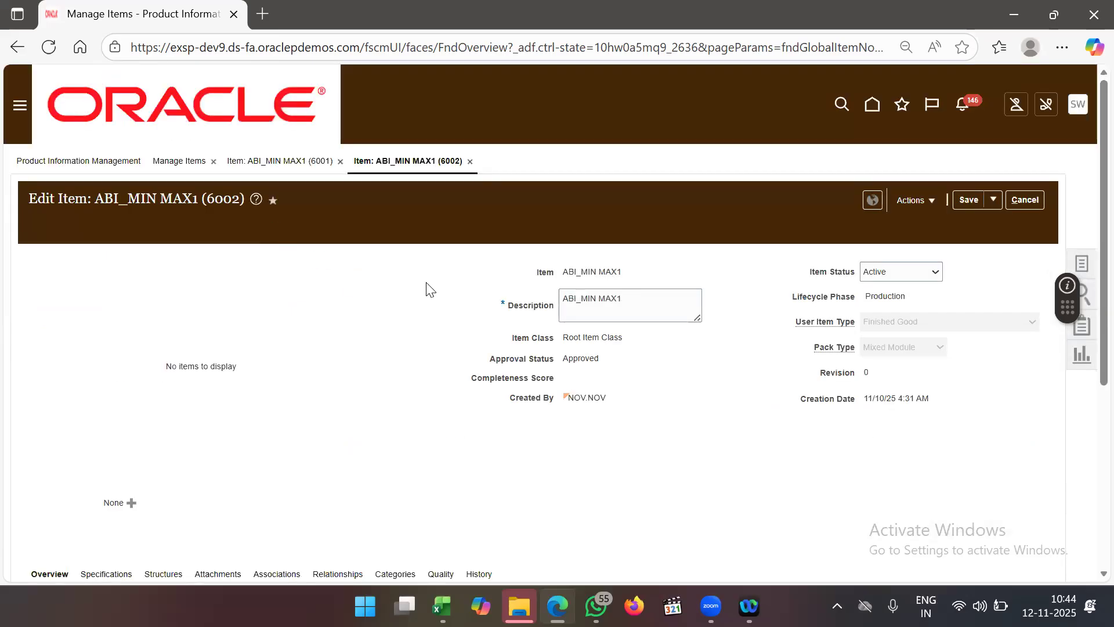
# - Bring up the Planning attributes of the org 6002 ABI_MIN MAX1 record
pyautogui.scroll(-5, 427, 289)
pyautogui.click(283, 272)
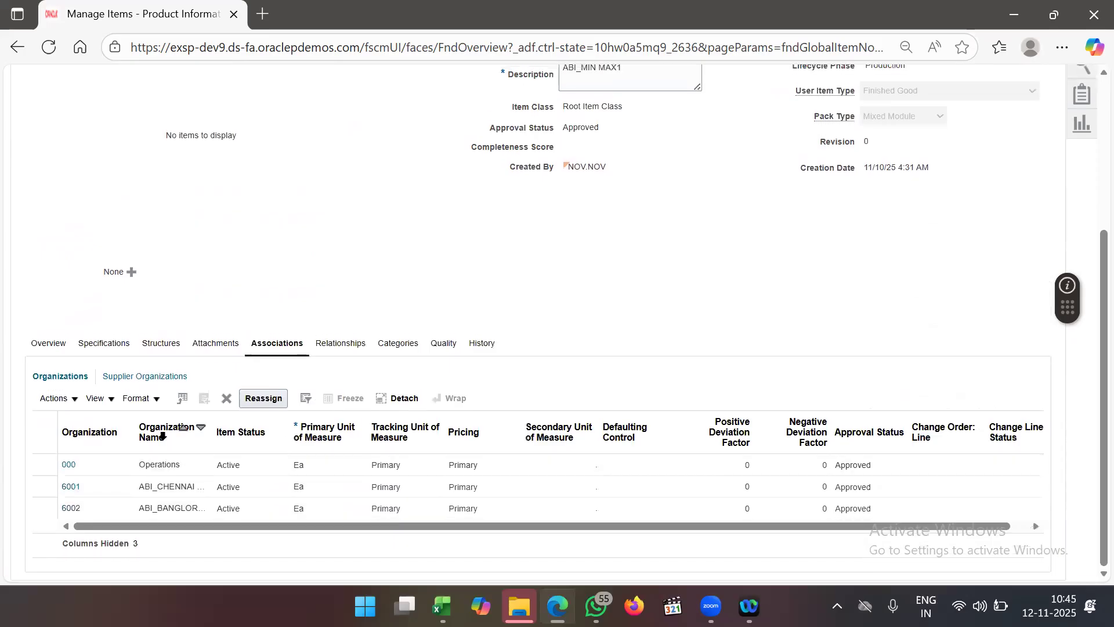
pyautogui.click(118, 345)
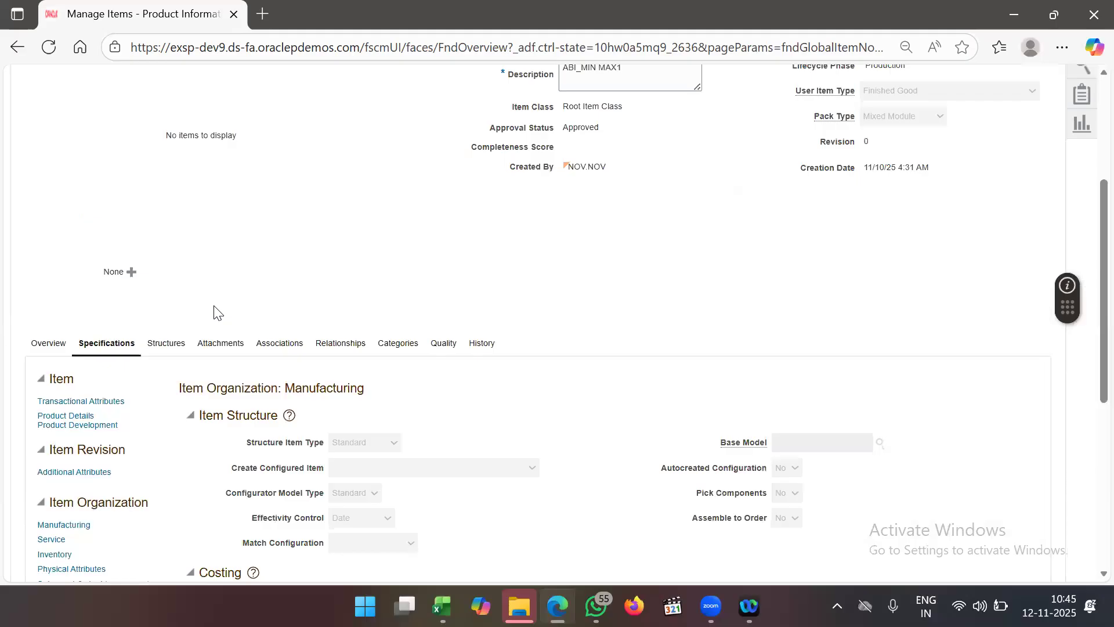
pyautogui.scroll(-3, 213, 312)
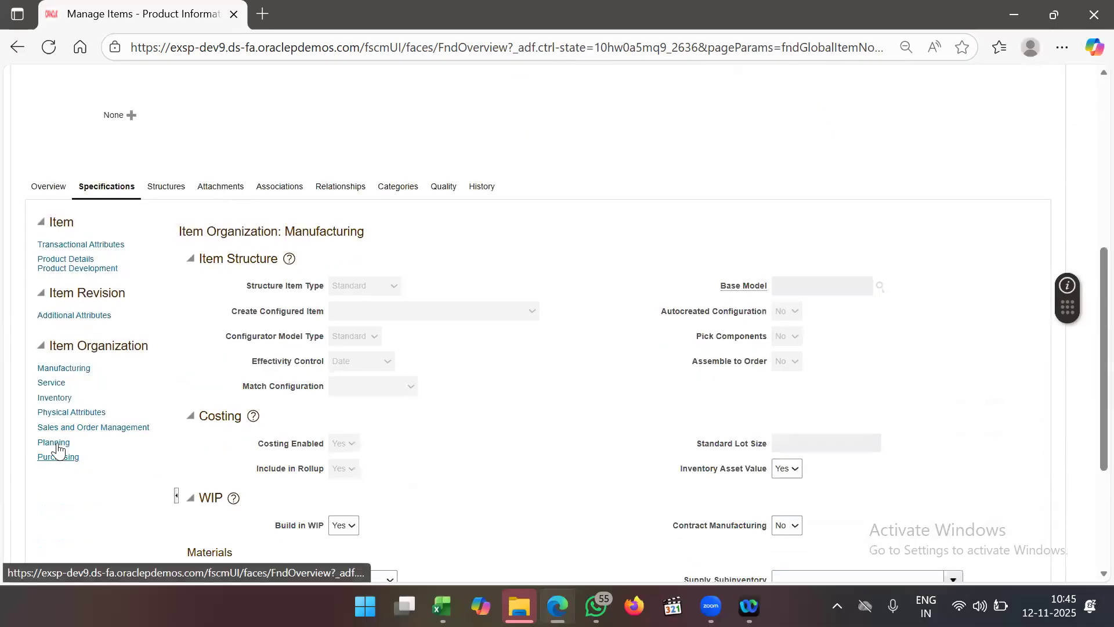
pyautogui.click(55, 444)
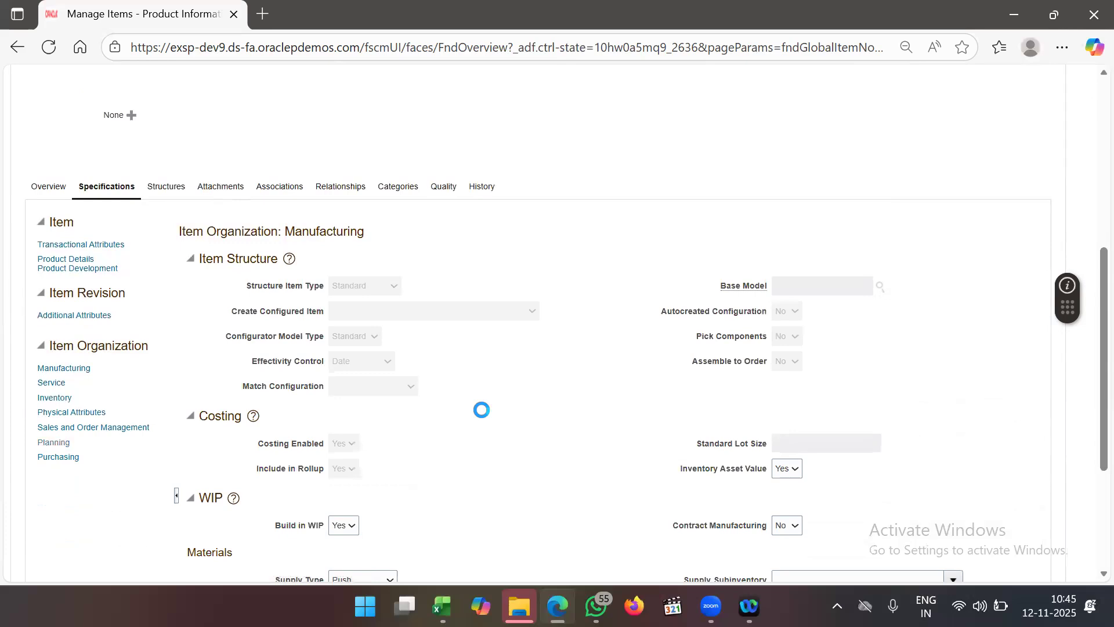
pyautogui.scroll(-1, 481, 416)
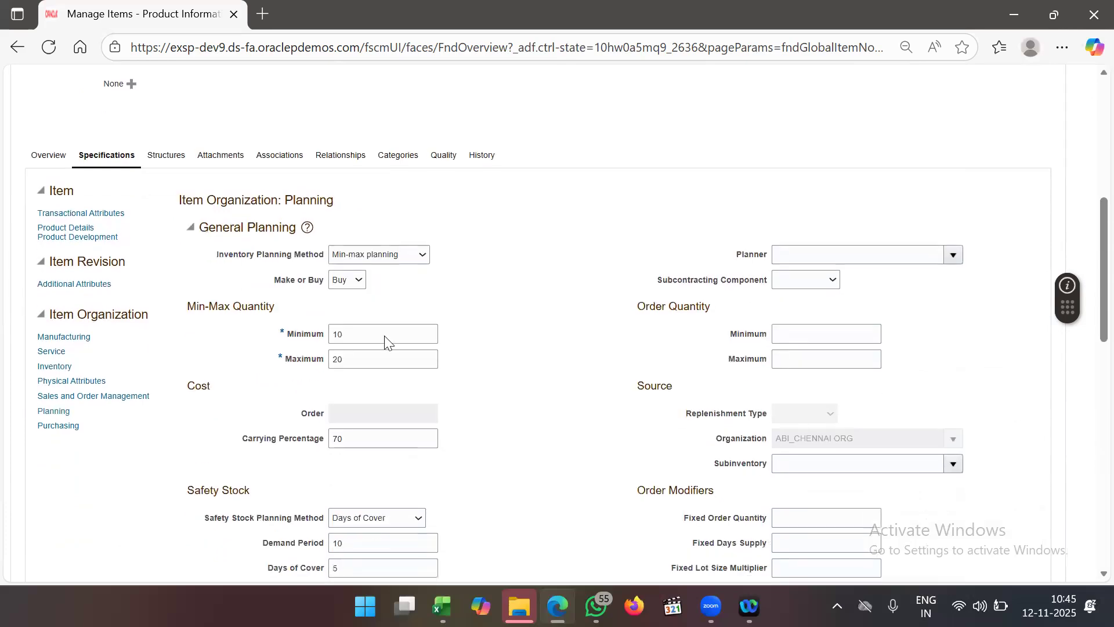
# - Set Inventory Planning Method to Not planned and clear Minimum 10 and Maximum 20
pyautogui.click(364, 255)
pyautogui.click(366, 300)
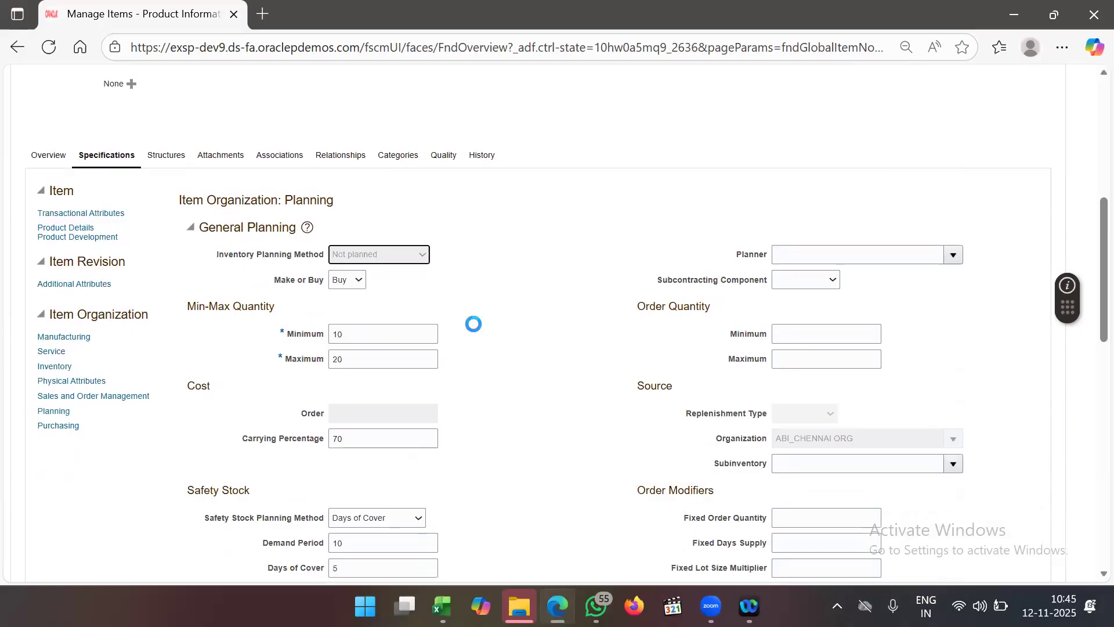
pyautogui.doubleClick(376, 333)
pyautogui.press('BackSpace')
pyautogui.doubleClick(357, 360)
pyautogui.press('BackSpace')
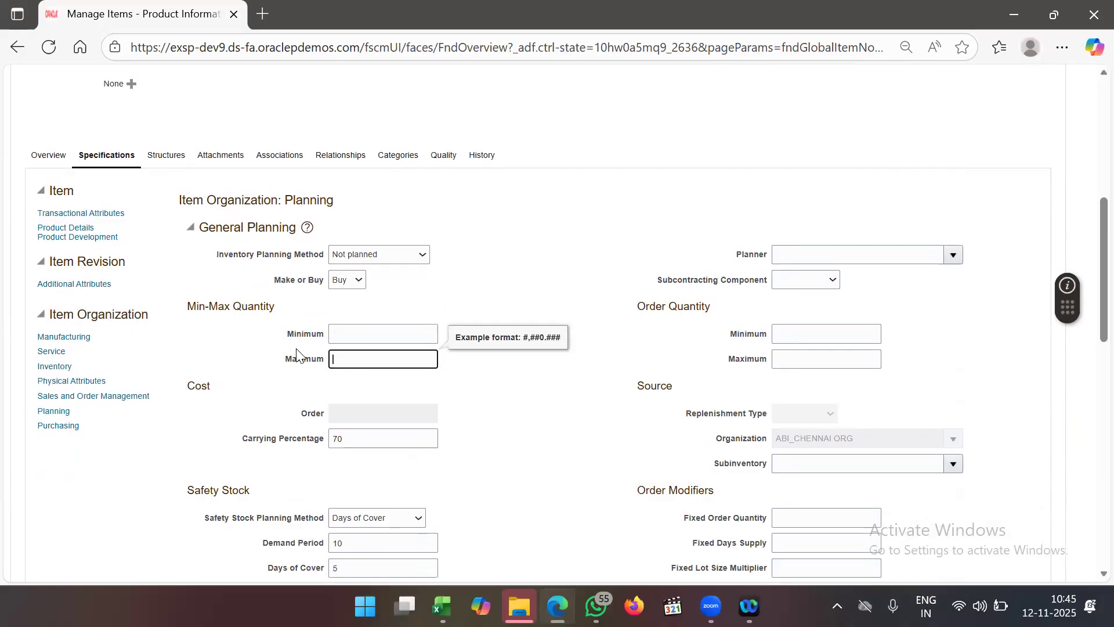
pyautogui.scroll(-2, 888, 395)
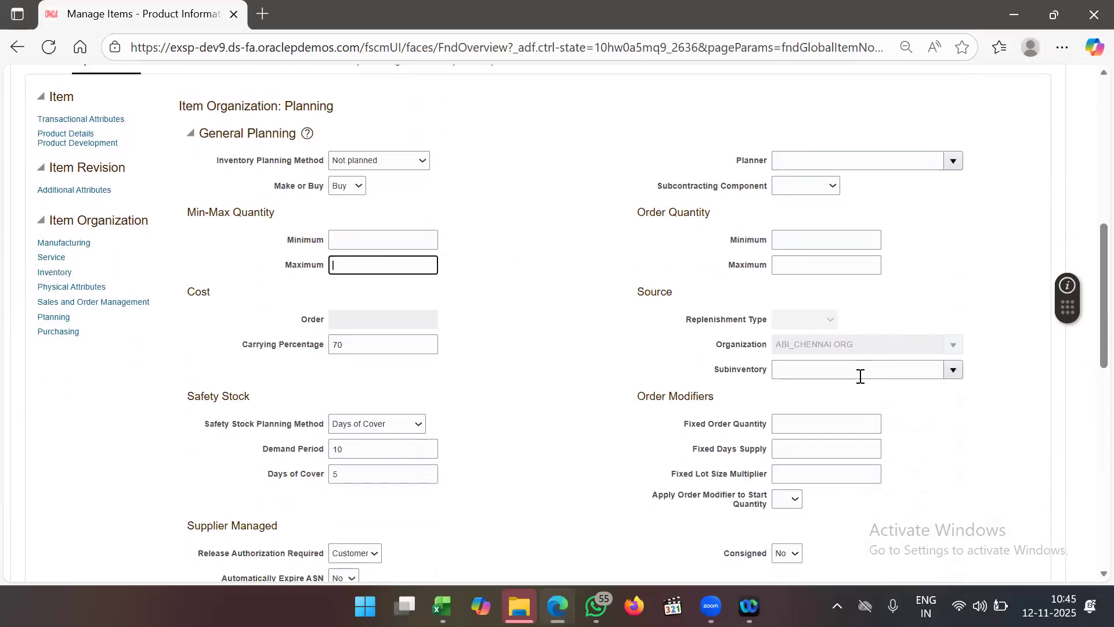
pyautogui.click(652, 354)
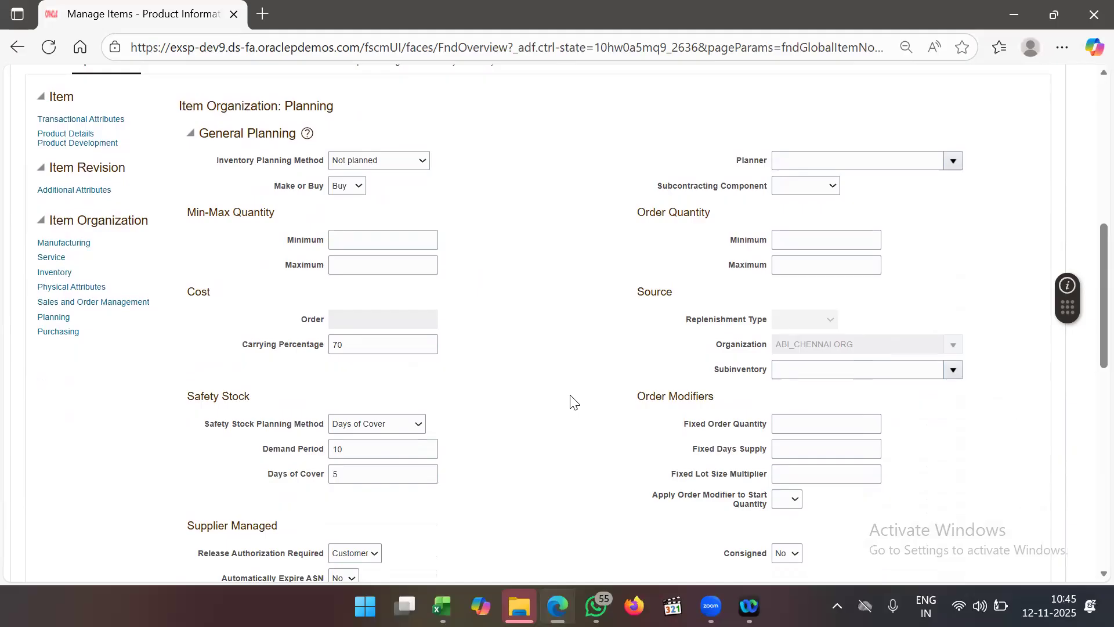
pyautogui.scroll(2, 571, 401)
pyautogui.scroll(7, 573, 400)
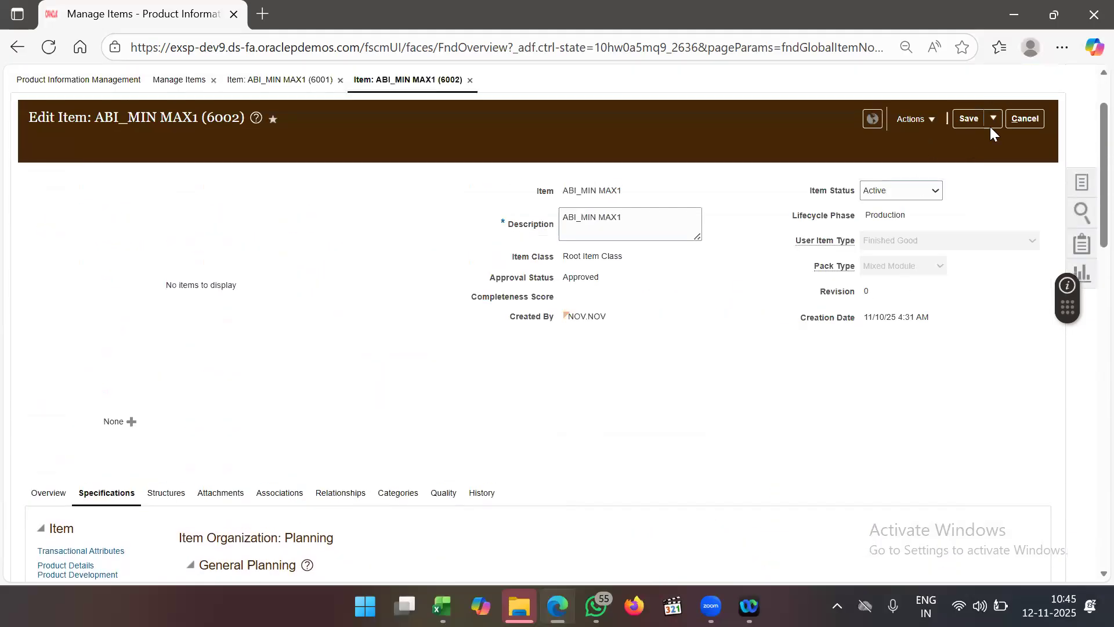
pyautogui.click(991, 125)
# - Save and close the 6002 and 6001 ABI_MIN MAX1 item records
pyautogui.click(989, 134)
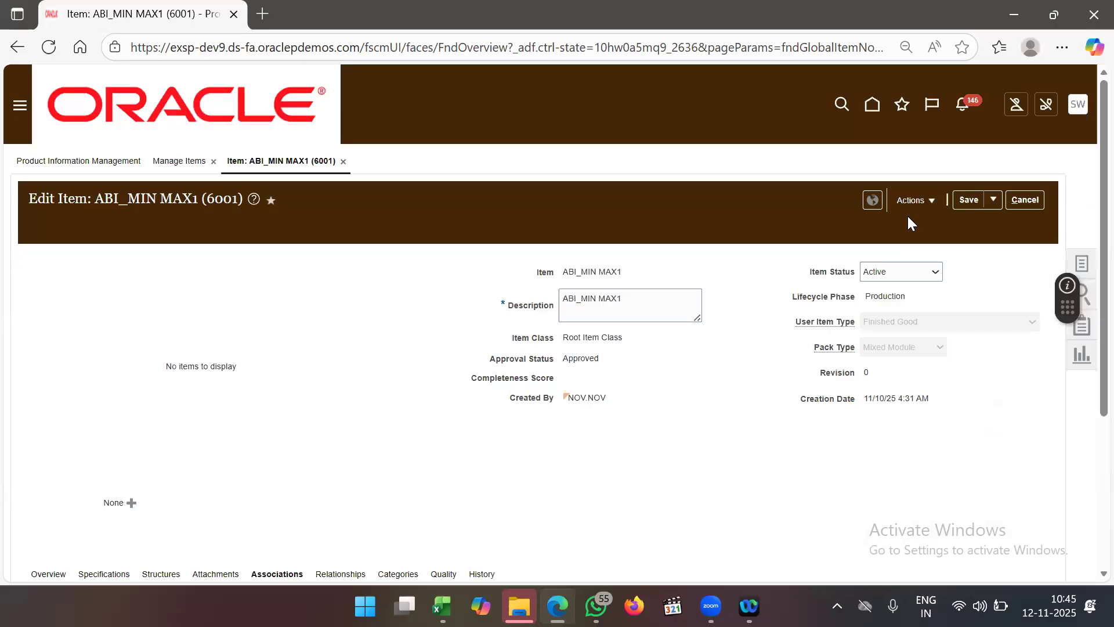
pyautogui.click(995, 201)
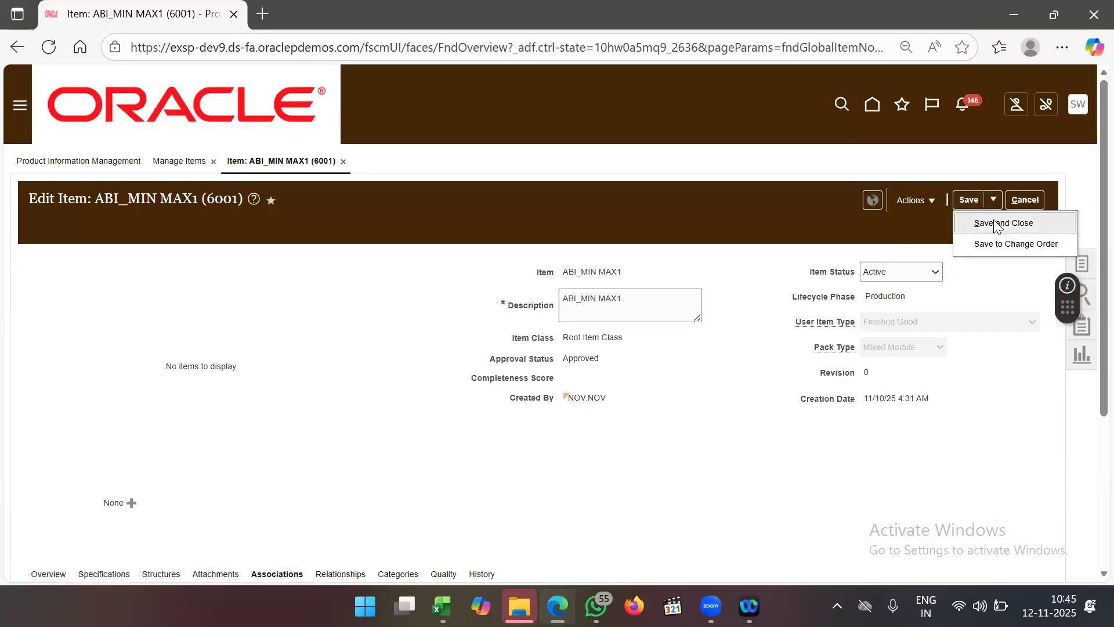
pyautogui.click(997, 225)
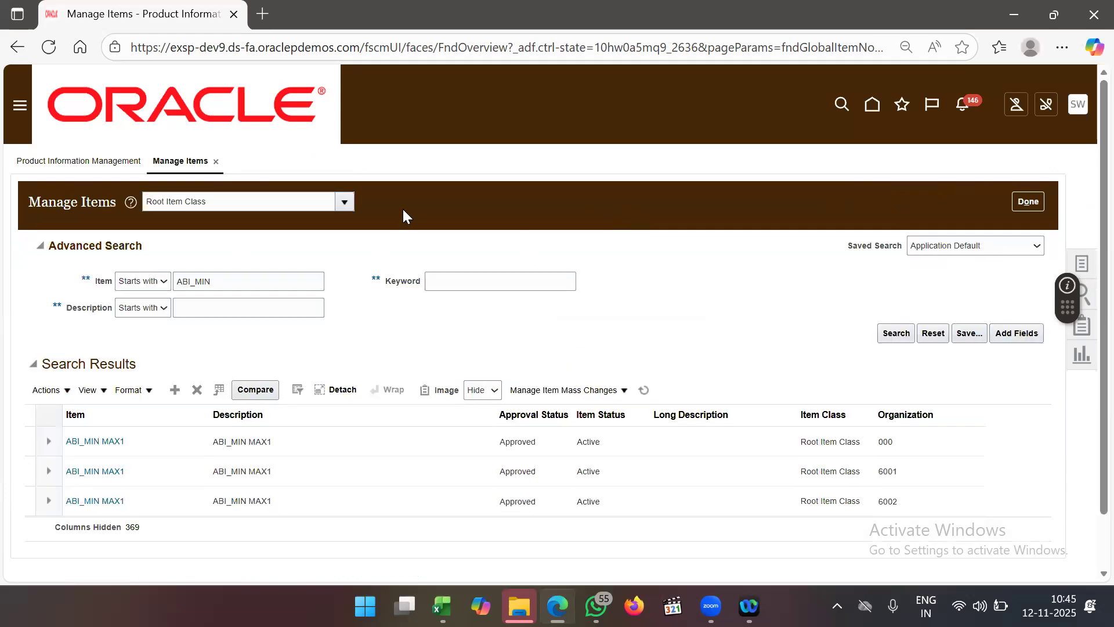
# - Bring up the Navigator's list of work areas and scroll through it
pyautogui.click(22, 106)
pyautogui.scroll(-4, 211, 378)
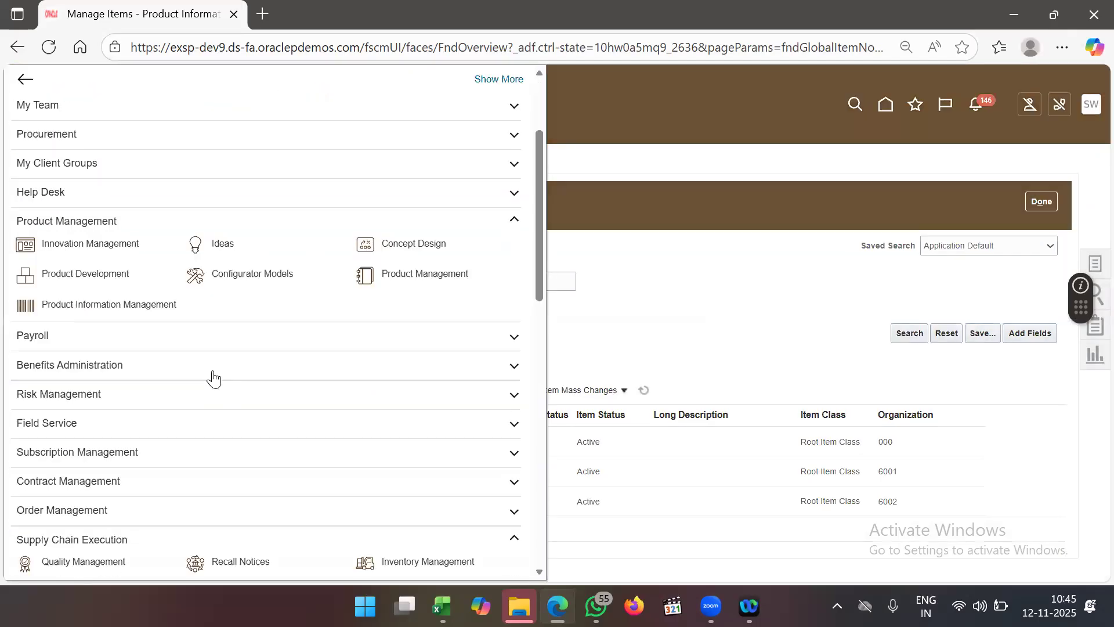
pyautogui.scroll(-2, 214, 378)
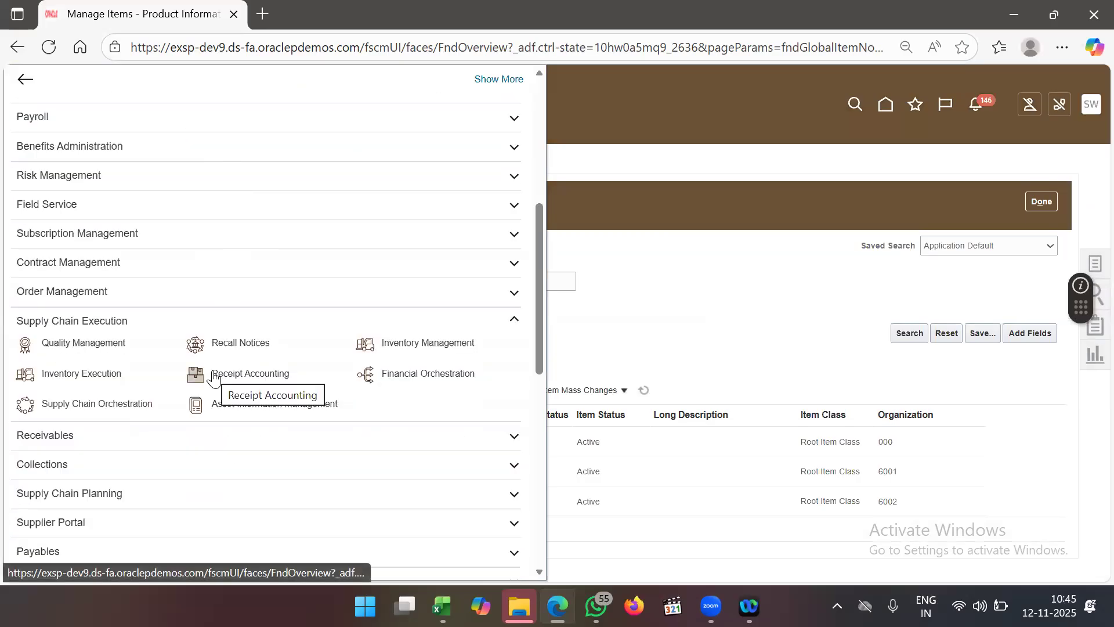
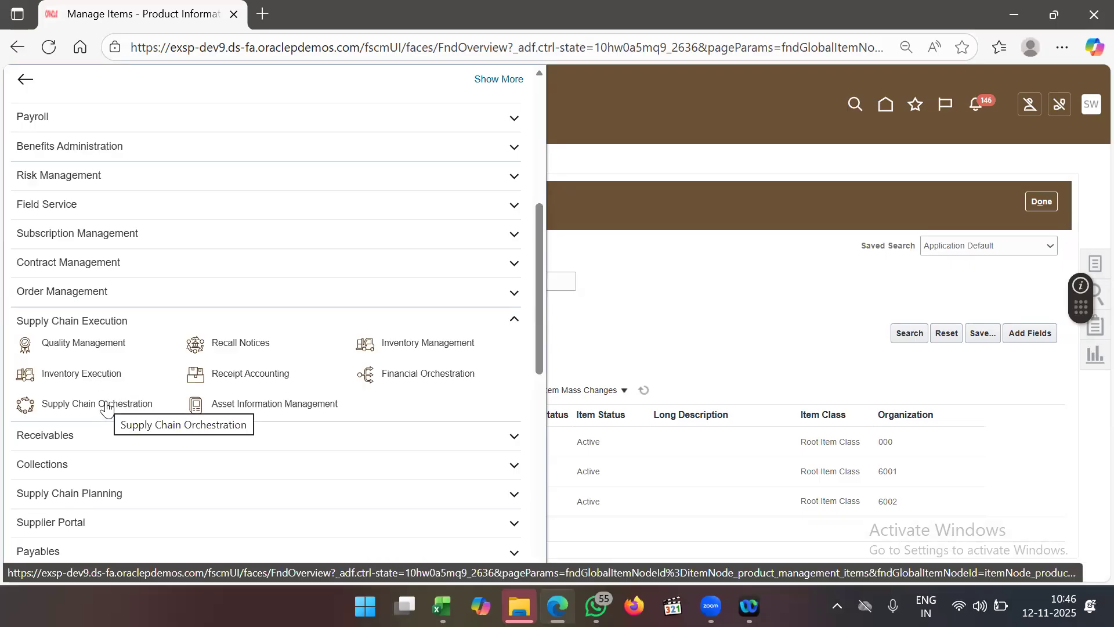
# - Expand the Tools group in the Navigator and go to Scheduled Processes
pyautogui.scroll(-1, 181, 423)
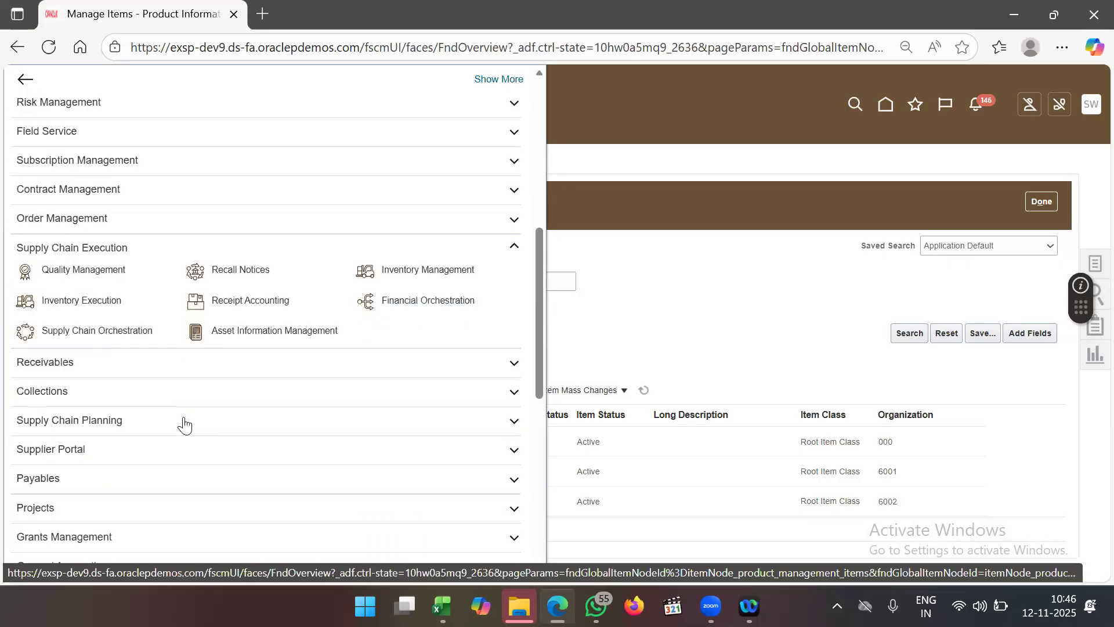
pyautogui.scroll(1, 182, 423)
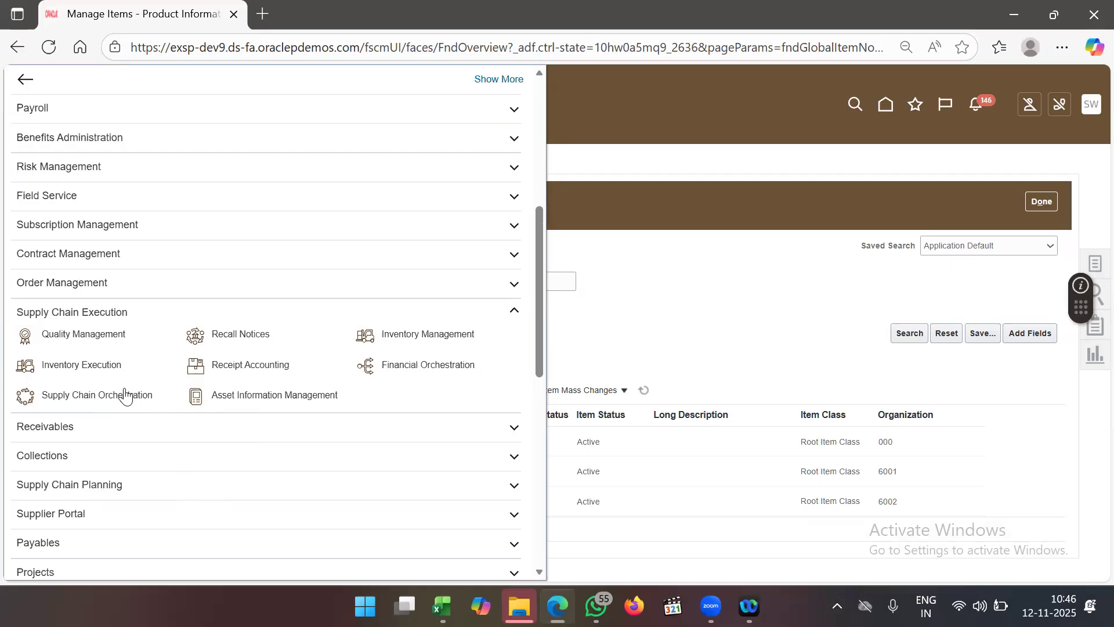
pyautogui.scroll(-2, 209, 443)
pyautogui.scroll(-8, 230, 316)
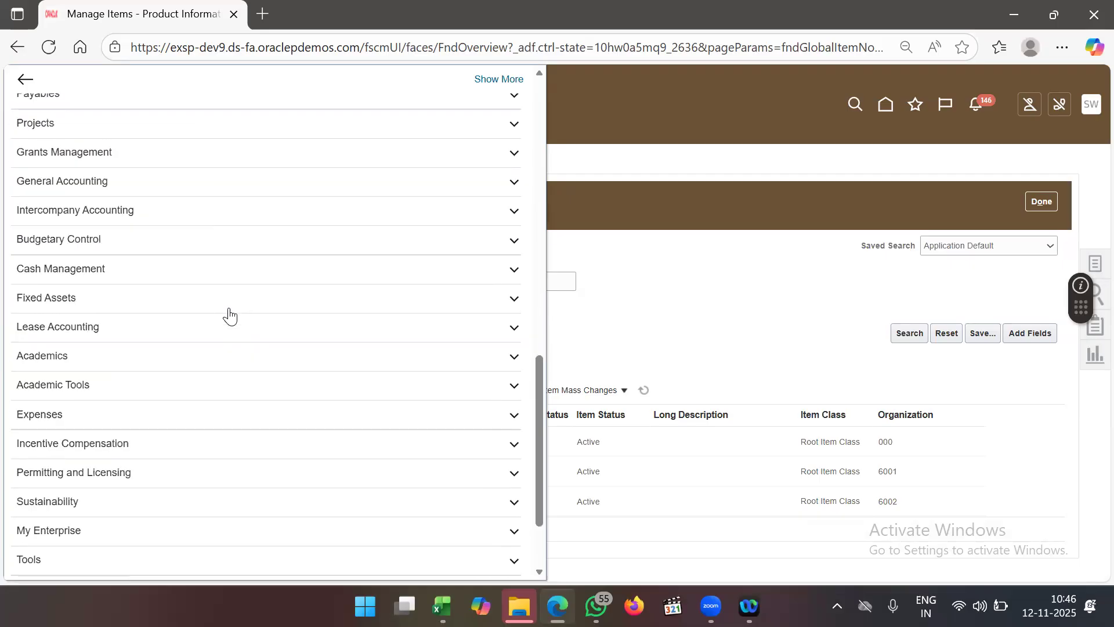
pyautogui.click(148, 451)
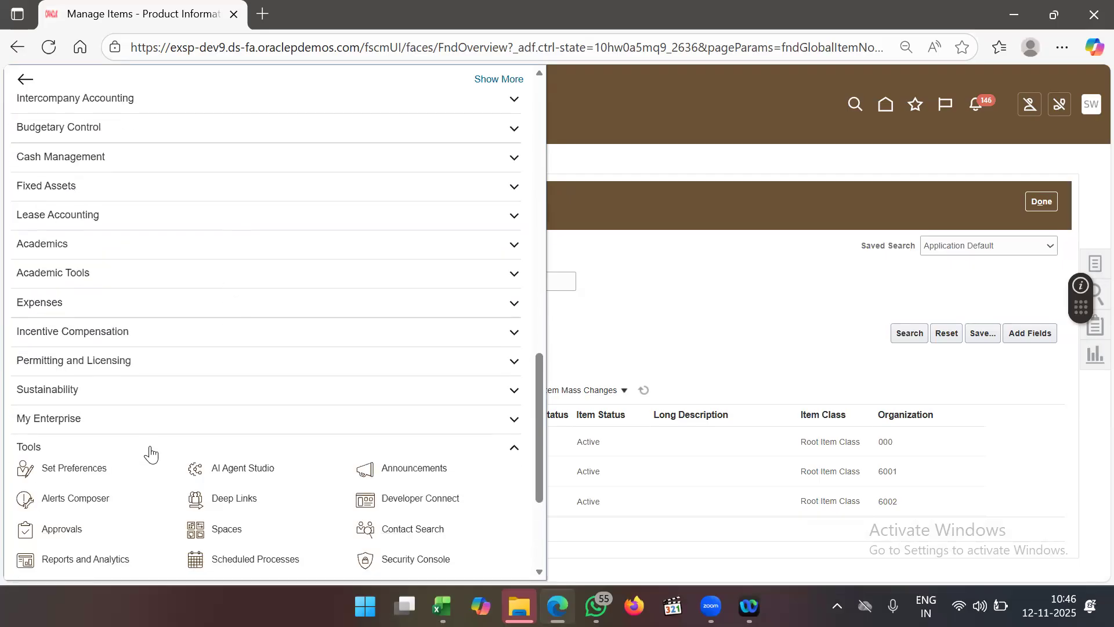
pyautogui.scroll(-2, 149, 453)
pyautogui.click(247, 446)
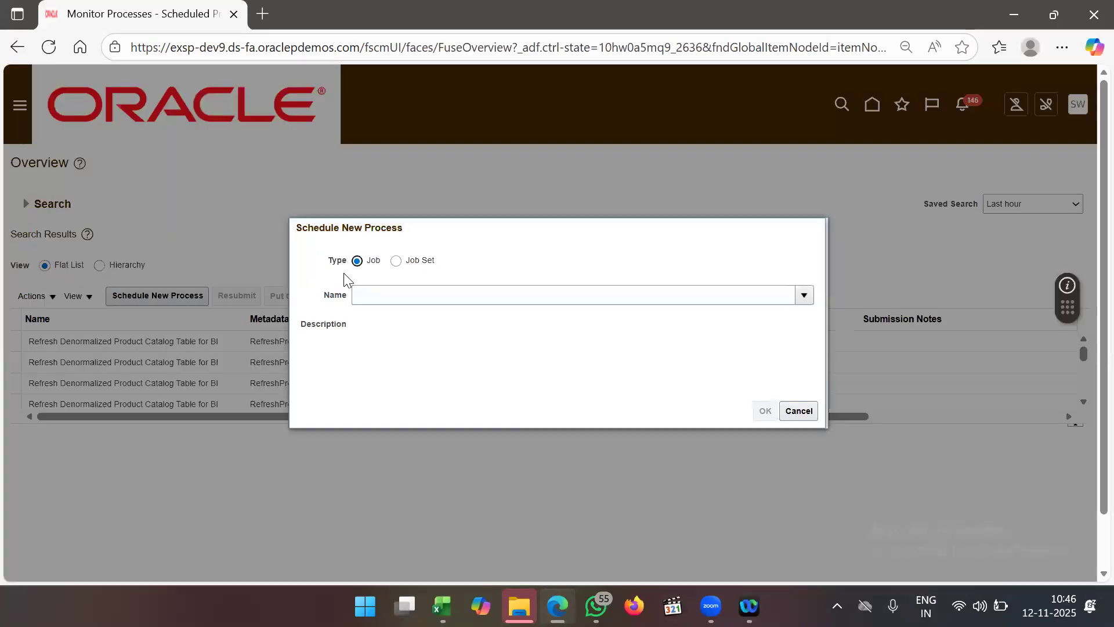
# - Schedule a new process, entering 'Print Min' as the job name
pyautogui.click(399, 301)
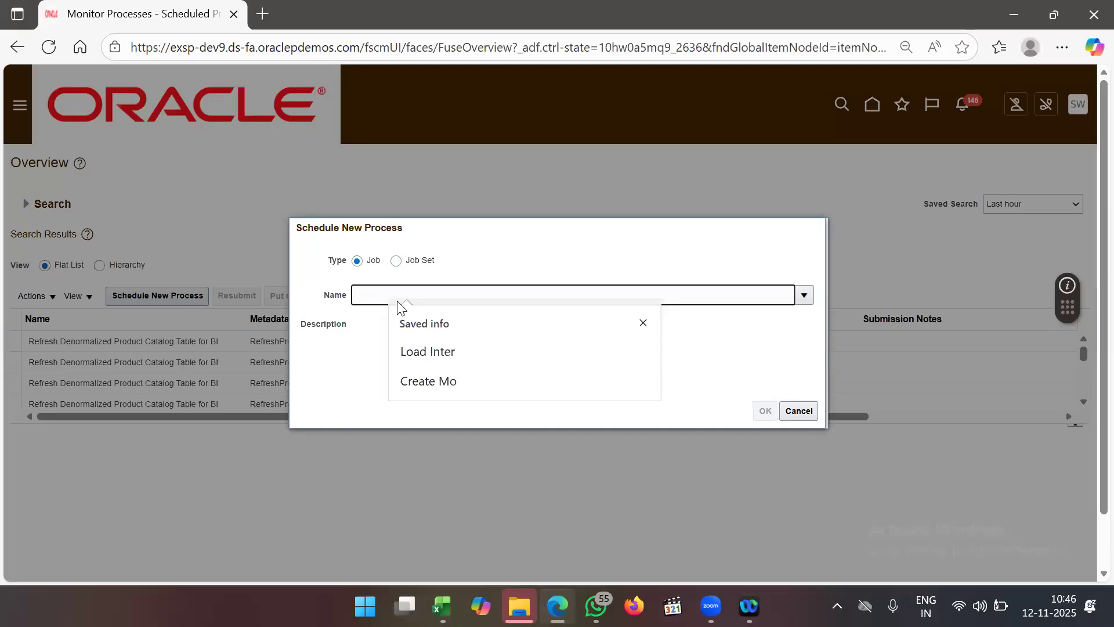
pyautogui.write('Print Min')
pyautogui.press('Tab')
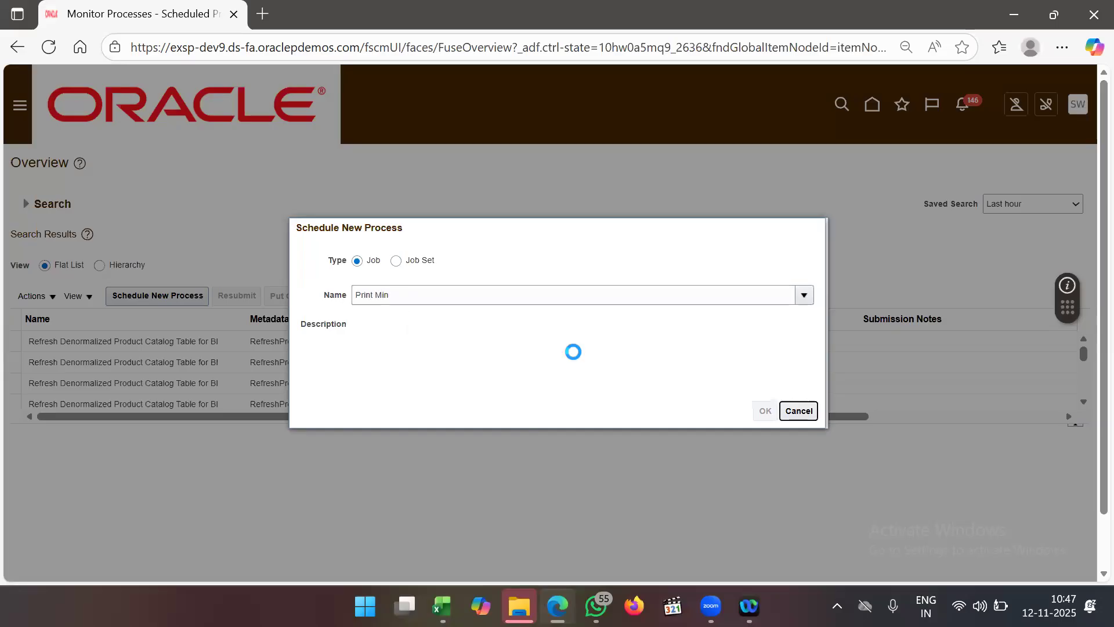
# - Confirm the Print Min-Max job and set Organization 6002, sorted by inventory item
pyautogui.click(766, 412)
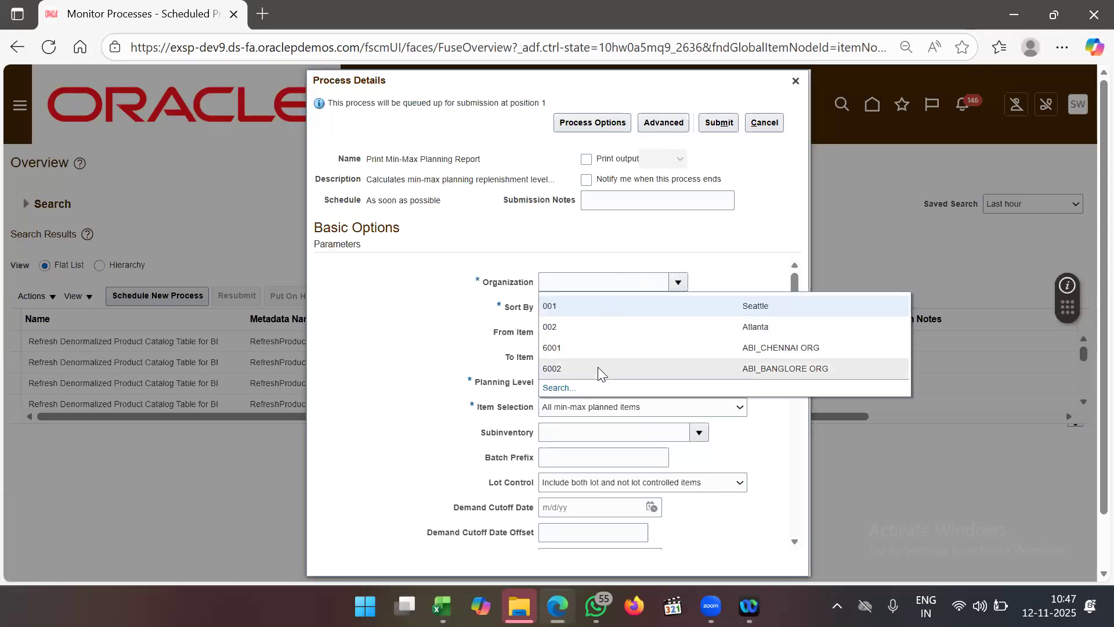
pyautogui.click(598, 367)
pyautogui.click(623, 311)
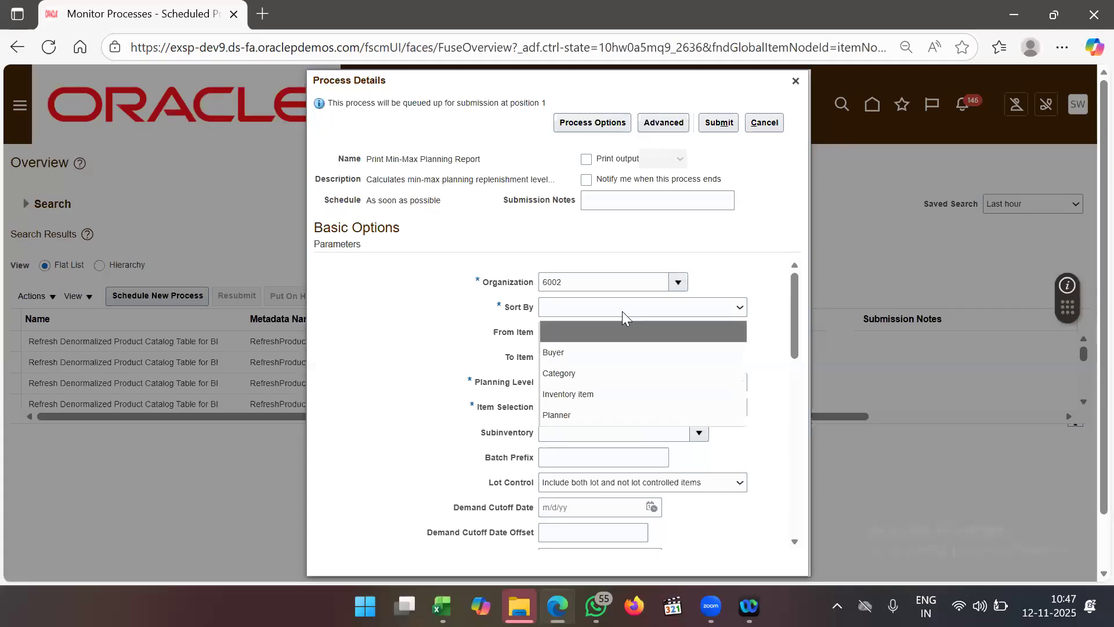
pyautogui.click(592, 394)
# - Set both From Item and To Item to ABI_MIN MAX1
pyautogui.click(589, 334)
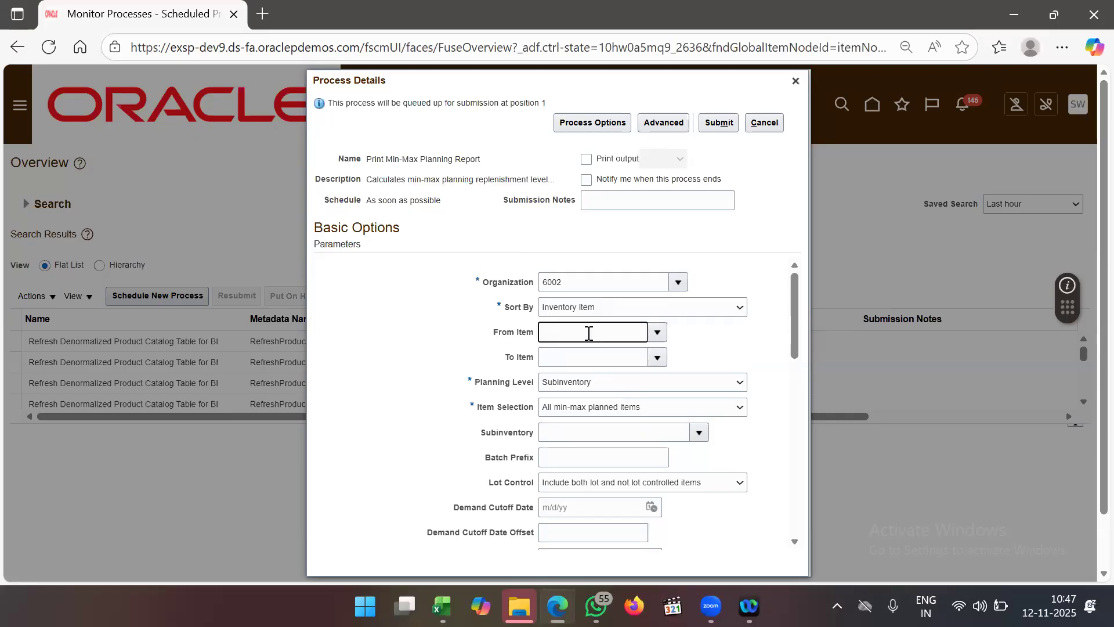
pyautogui.write('ABI_MIN')
pyautogui.press('Tab')
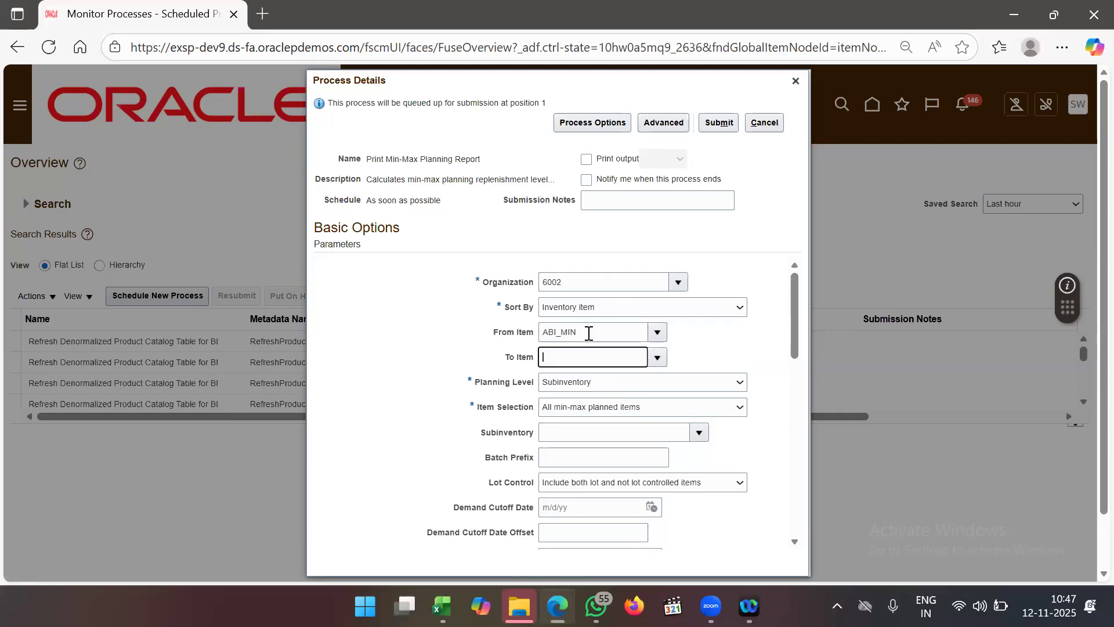
pyautogui.click(657, 332)
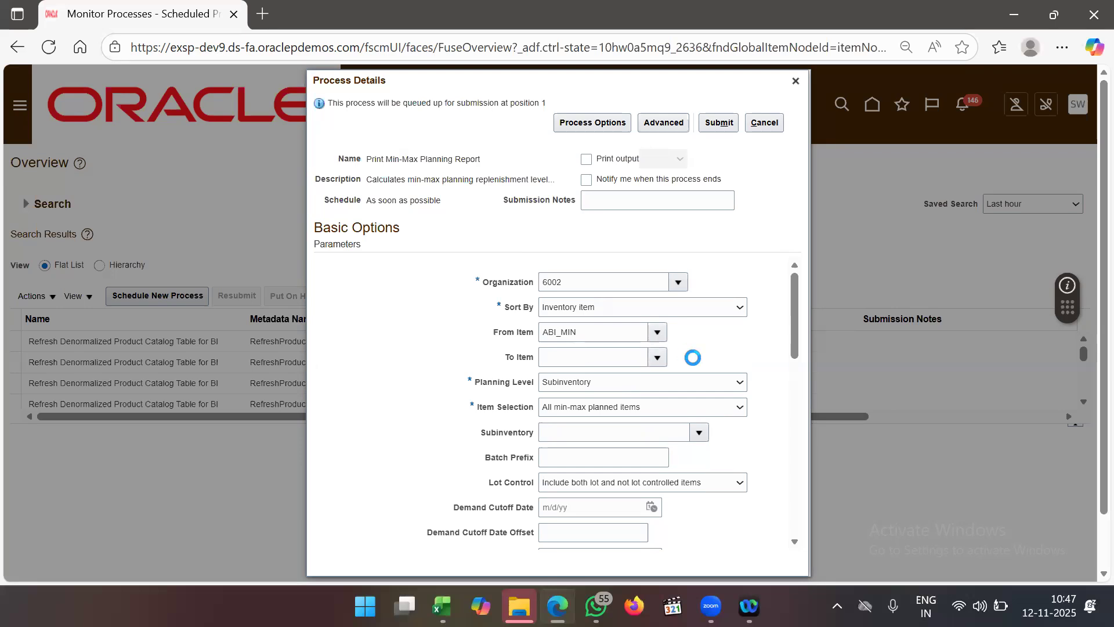
pyautogui.click(557, 376)
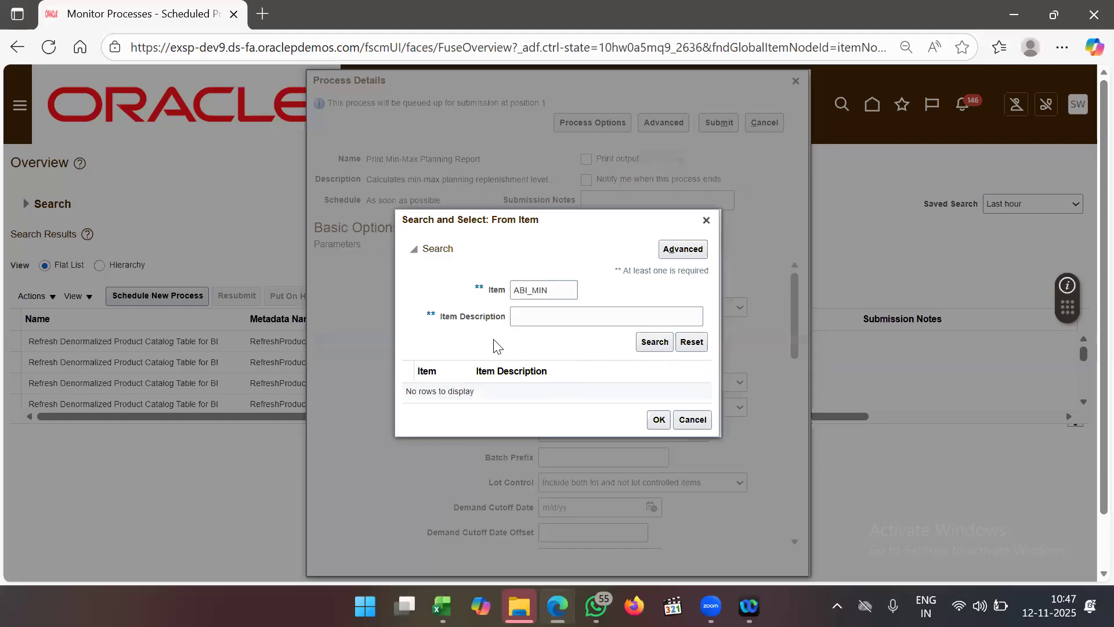
pyautogui.click(648, 349)
pyautogui.click(565, 390)
pyautogui.click(658, 423)
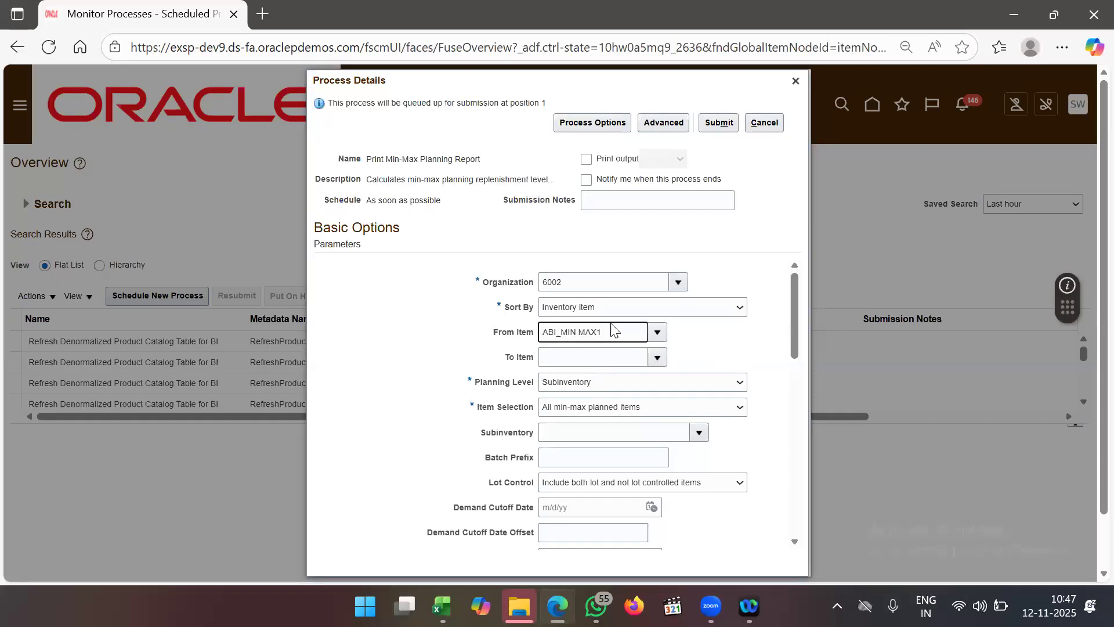
pyautogui.hotkey('ctrl', 'a')
pyautogui.hotkey('ctrl', 'c')
pyautogui.click(567, 358)
pyautogui.hotkey('ctrl', 'v')
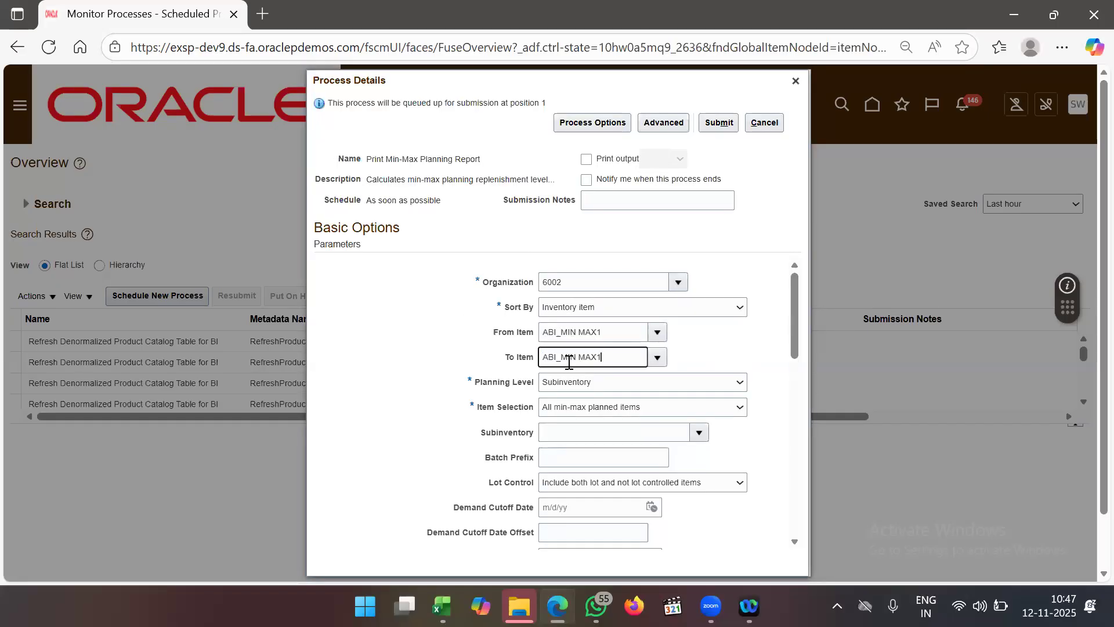
# - Set the Restock parameter to Yes
pyautogui.click(450, 340)
pyautogui.scroll(-2, 507, 462)
pyautogui.scroll(-5, 507, 463)
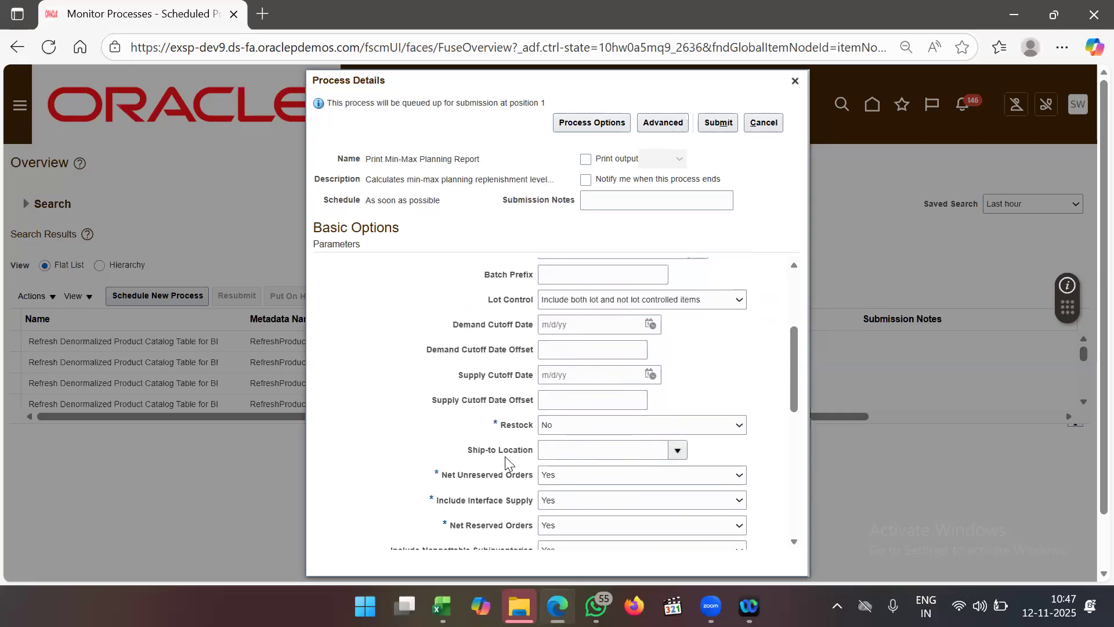
pyautogui.scroll(-2, 505, 456)
pyautogui.click(607, 341)
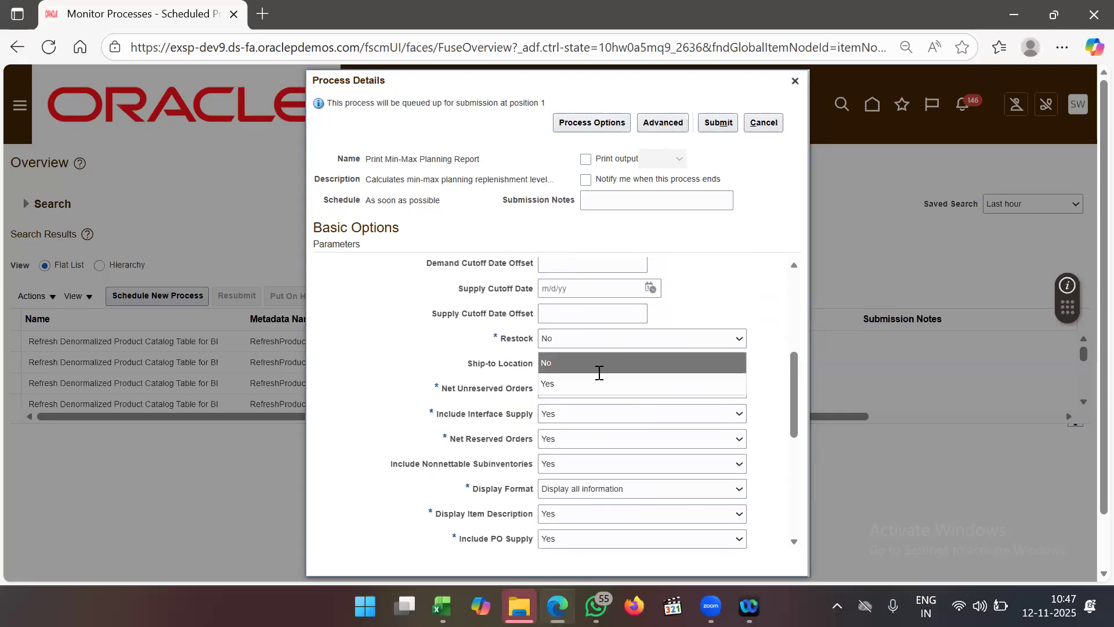
pyautogui.click(593, 386)
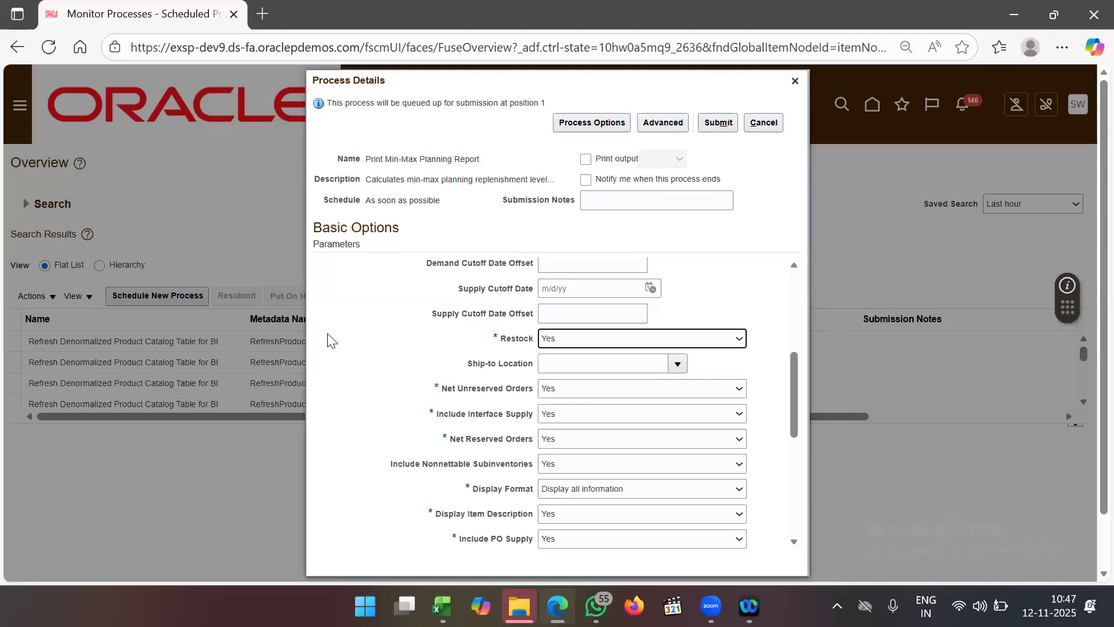
# - Submit the Min-Max report request, queued as process 8678339
pyautogui.scroll(-6, 469, 421)
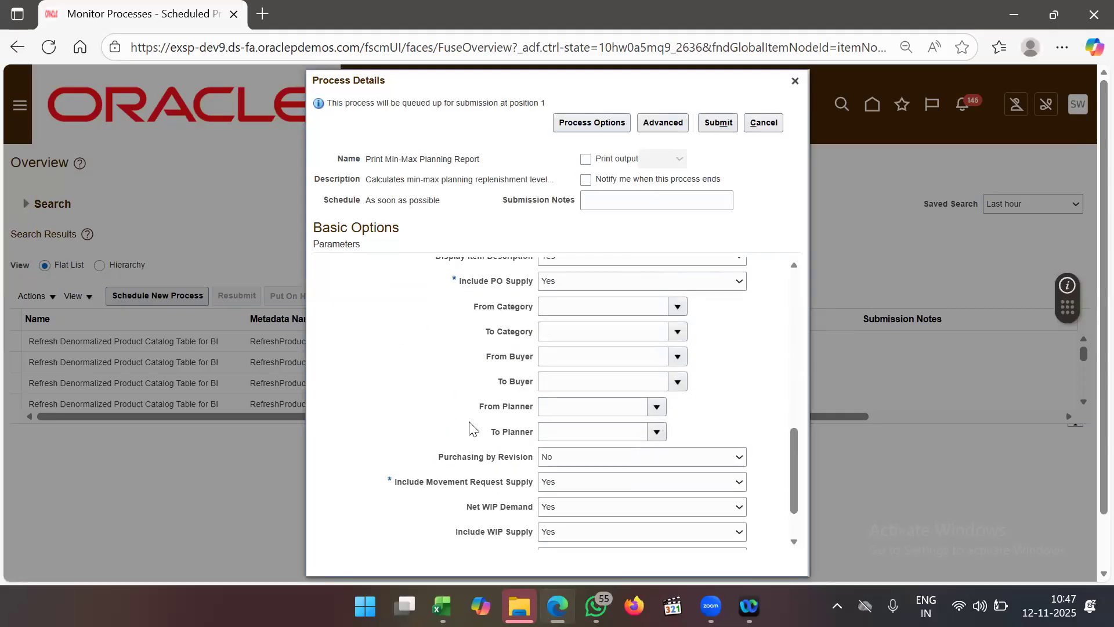
pyautogui.scroll(-1, 469, 421)
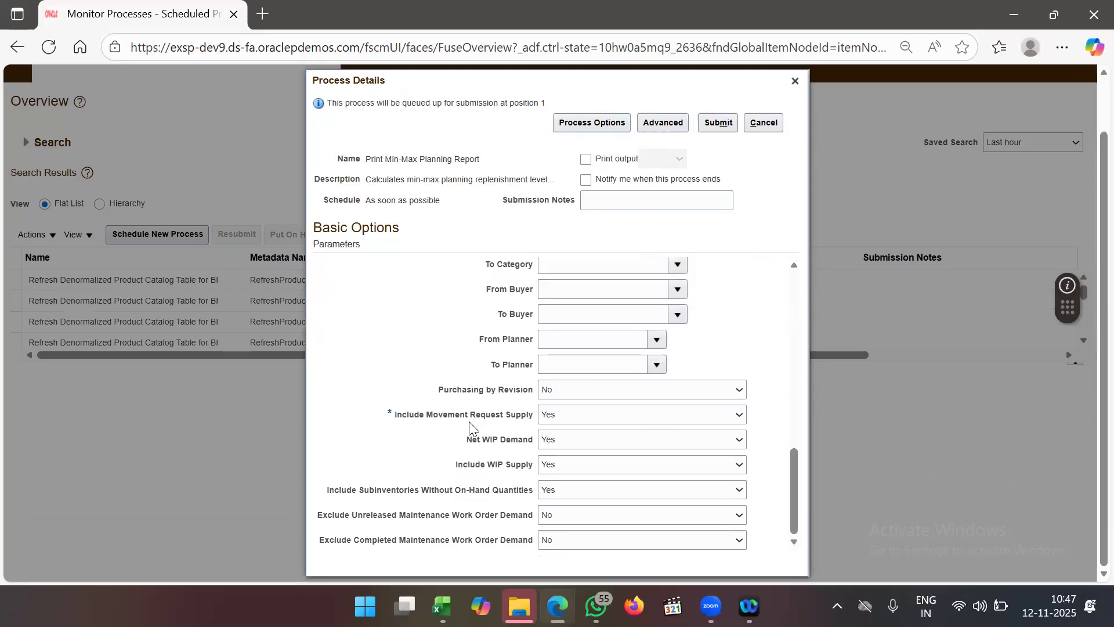
pyautogui.scroll(6, 665, 378)
pyautogui.click(719, 123)
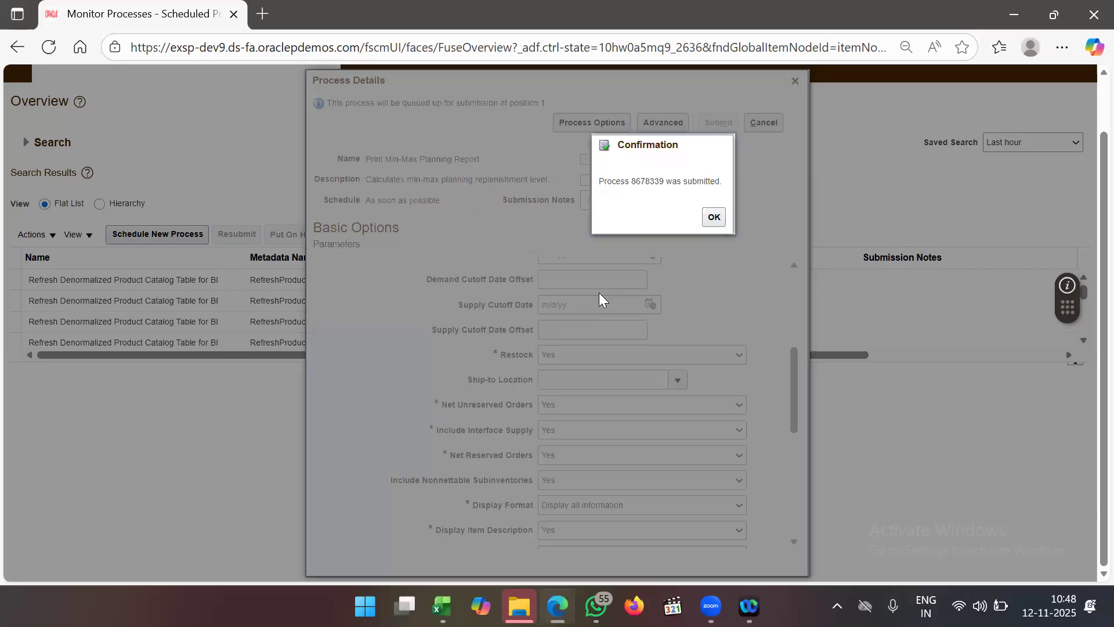
pyautogui.click(713, 223)
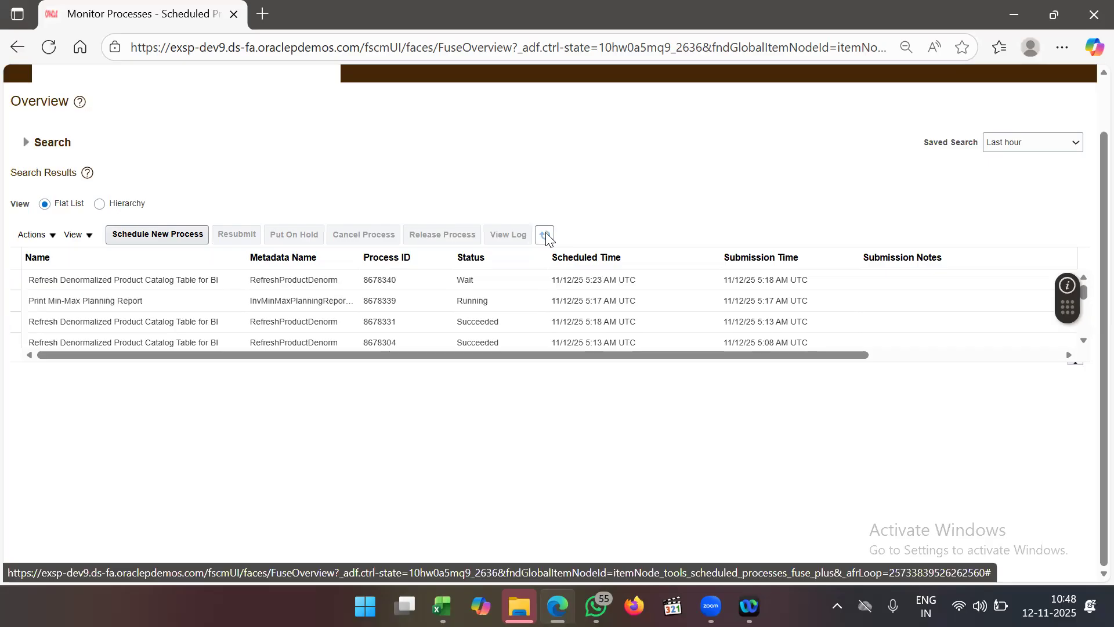
# - Refresh until process 8678339 succeeds and view its Output & Delivery details
pyautogui.click(546, 234)
pyautogui.click(546, 235)
pyautogui.click(458, 307)
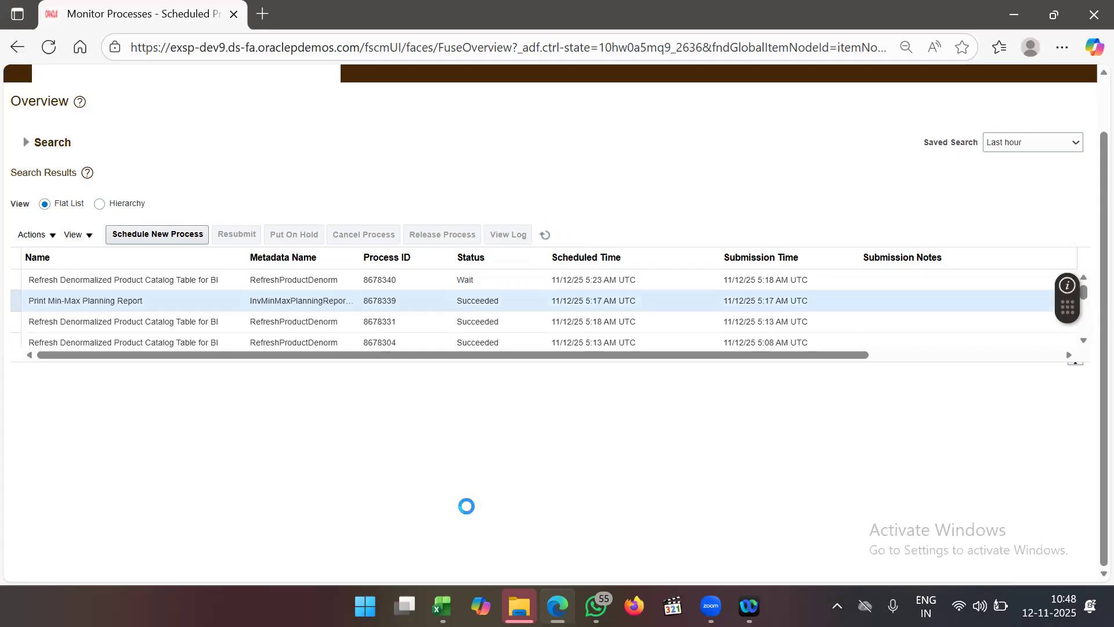
pyautogui.scroll(-3, 466, 506)
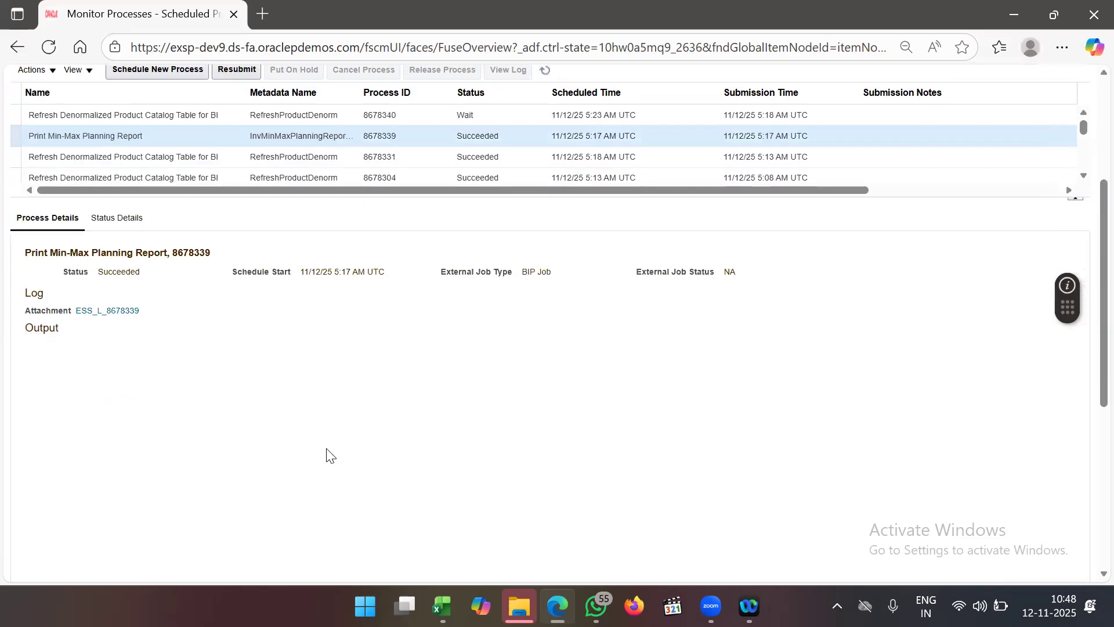
pyautogui.scroll(1, 192, 410)
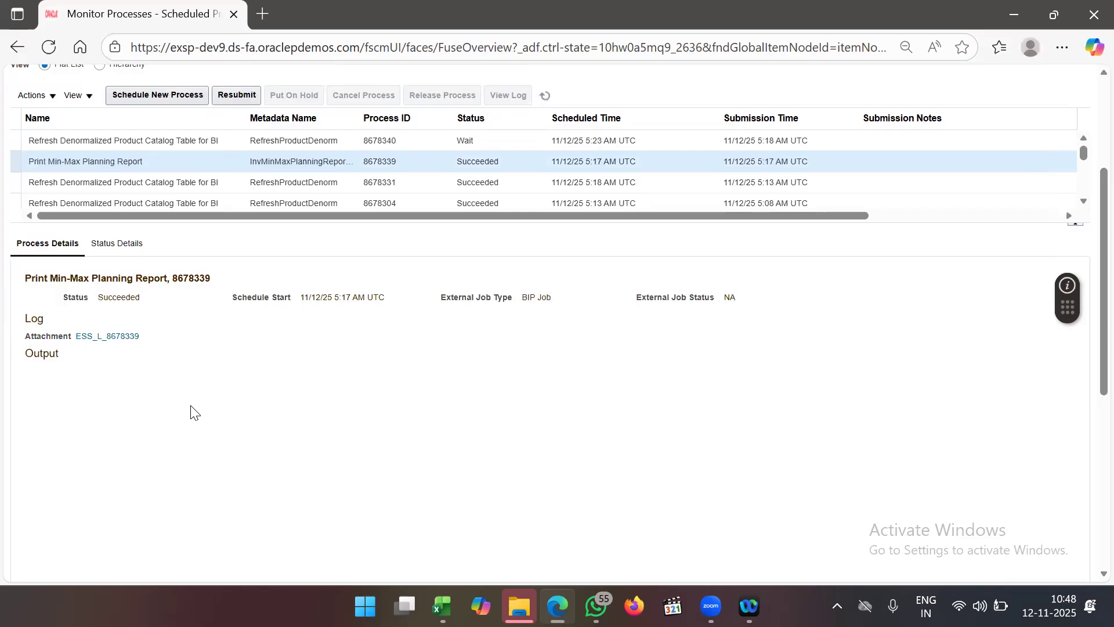
pyautogui.click(430, 181)
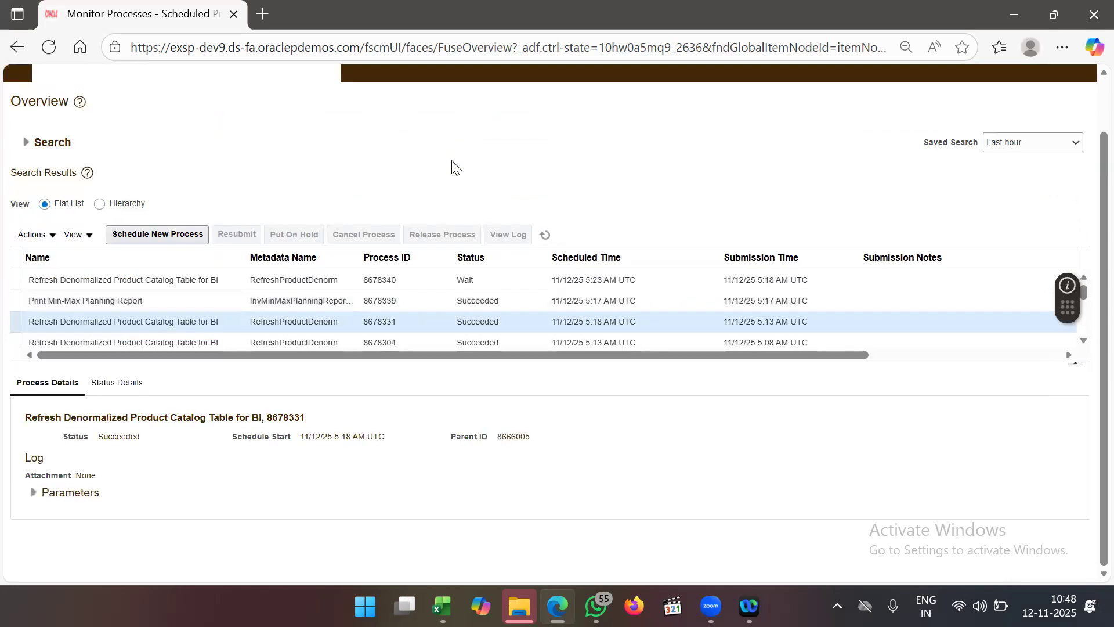
pyautogui.click(455, 301)
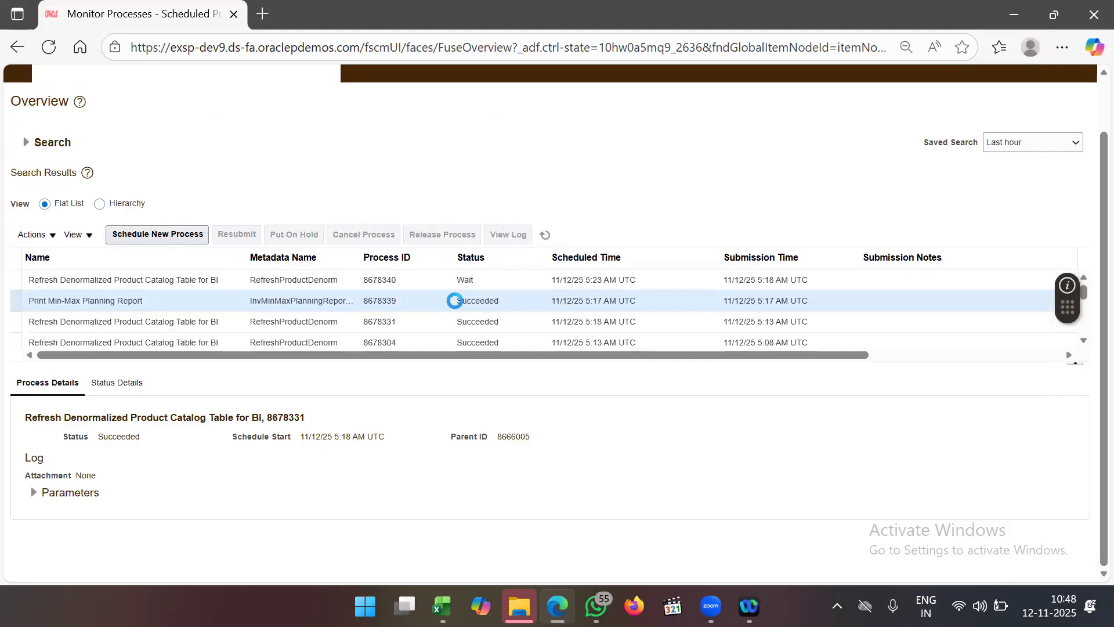
pyautogui.scroll(-5, 428, 441)
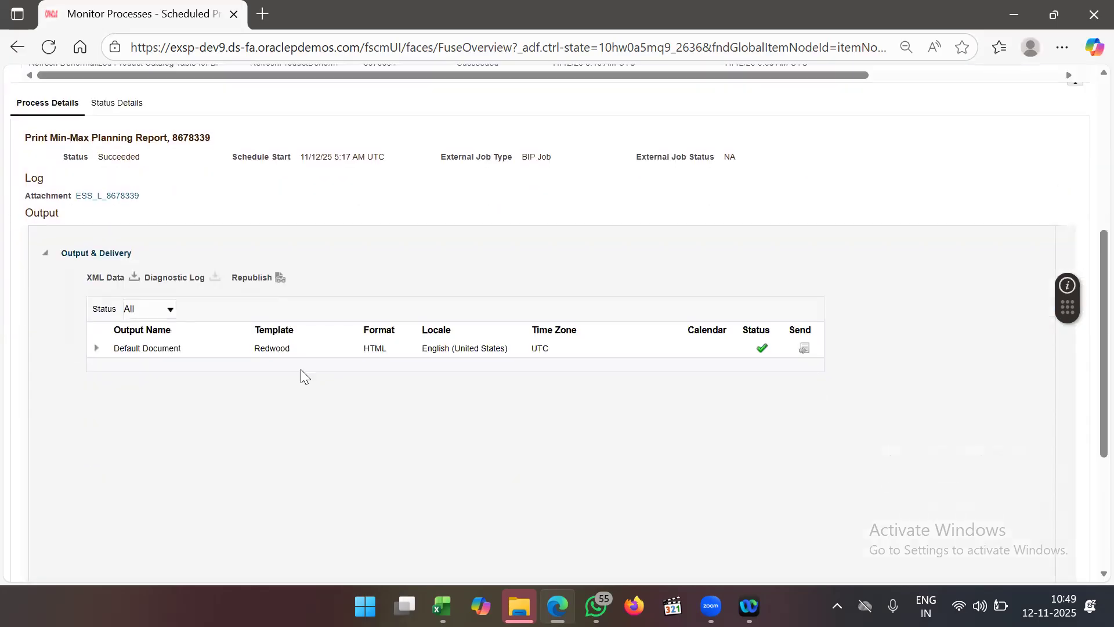
# - Open the Min-Max Report output window, maximize and close it, then reopen it
pyautogui.click(280, 277)
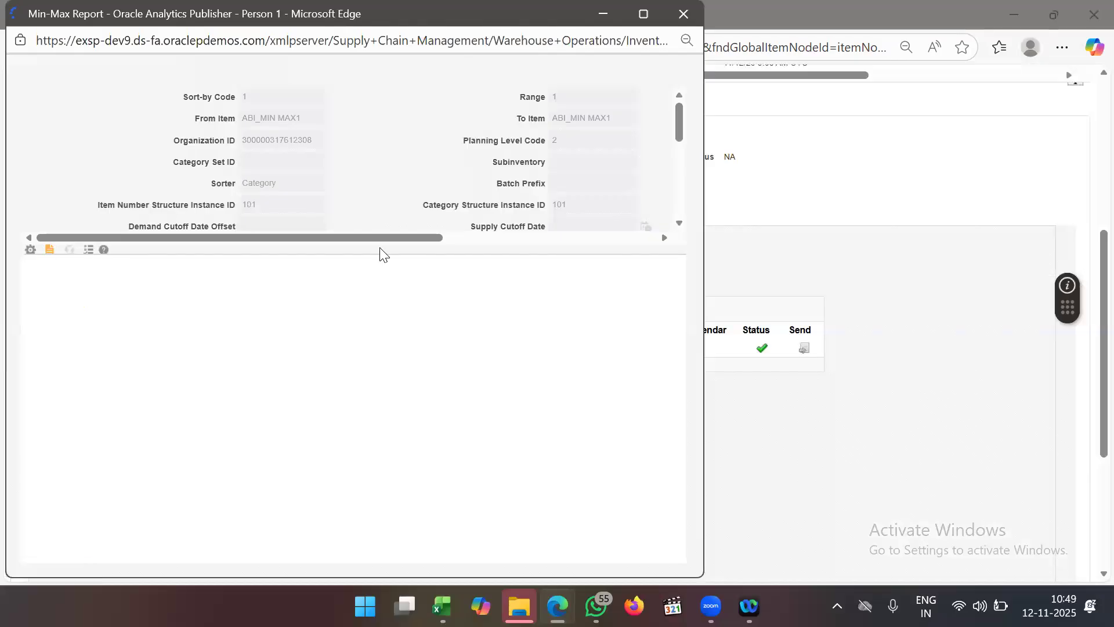
pyautogui.click(645, 17)
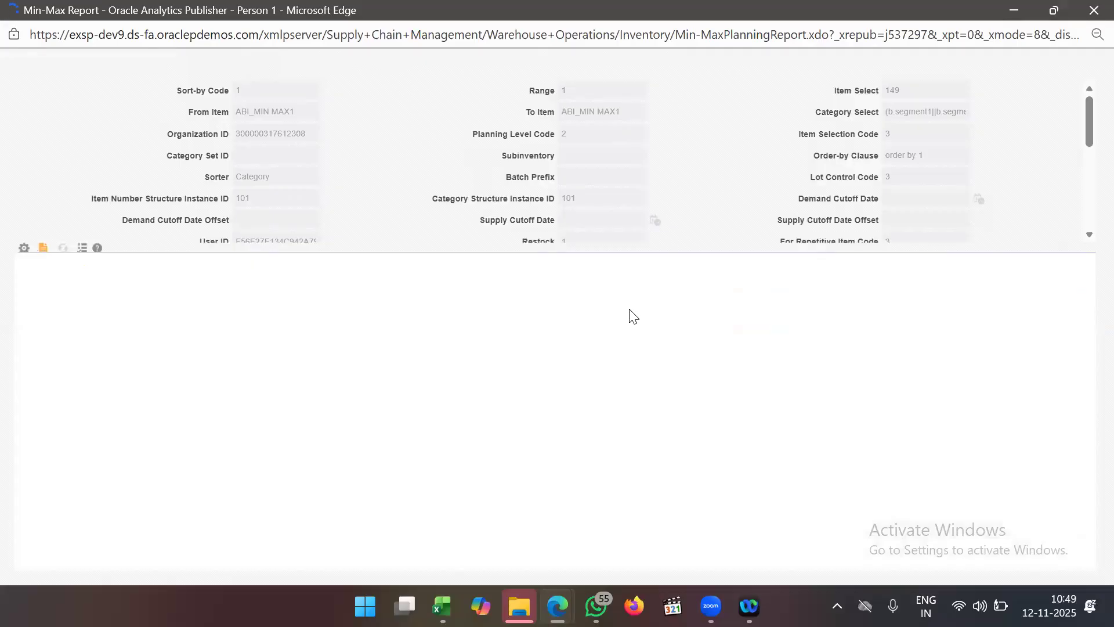
pyautogui.click(1093, 10)
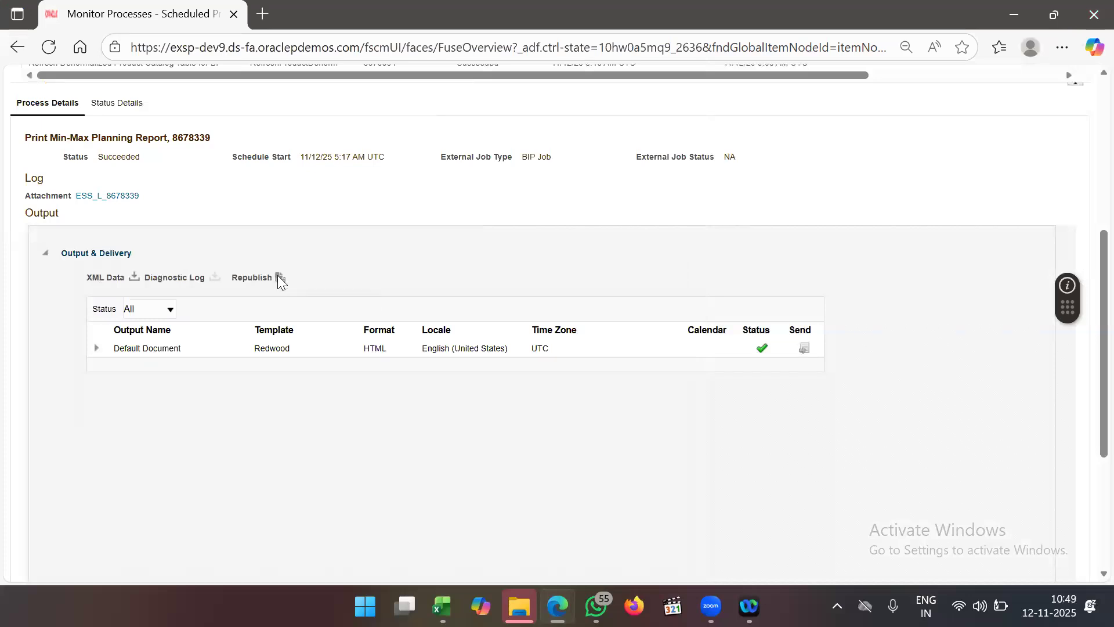
pyautogui.click(279, 277)
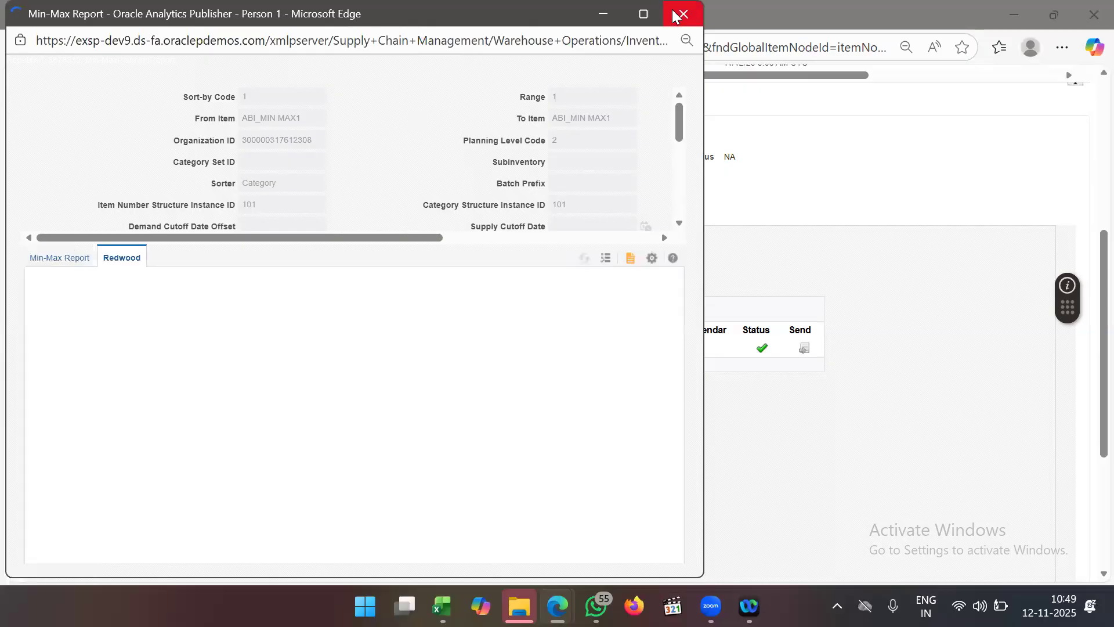
# - View the Min-Max Report as PDF down to page 2, then minimize the window
pyautogui.click(630, 258)
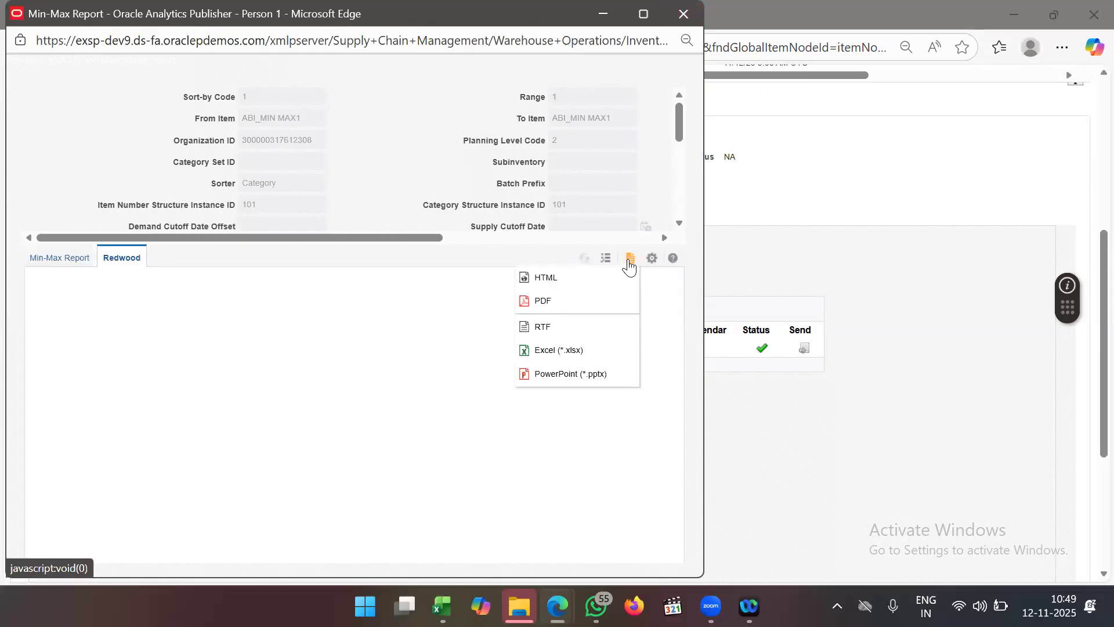
pyautogui.click(574, 299)
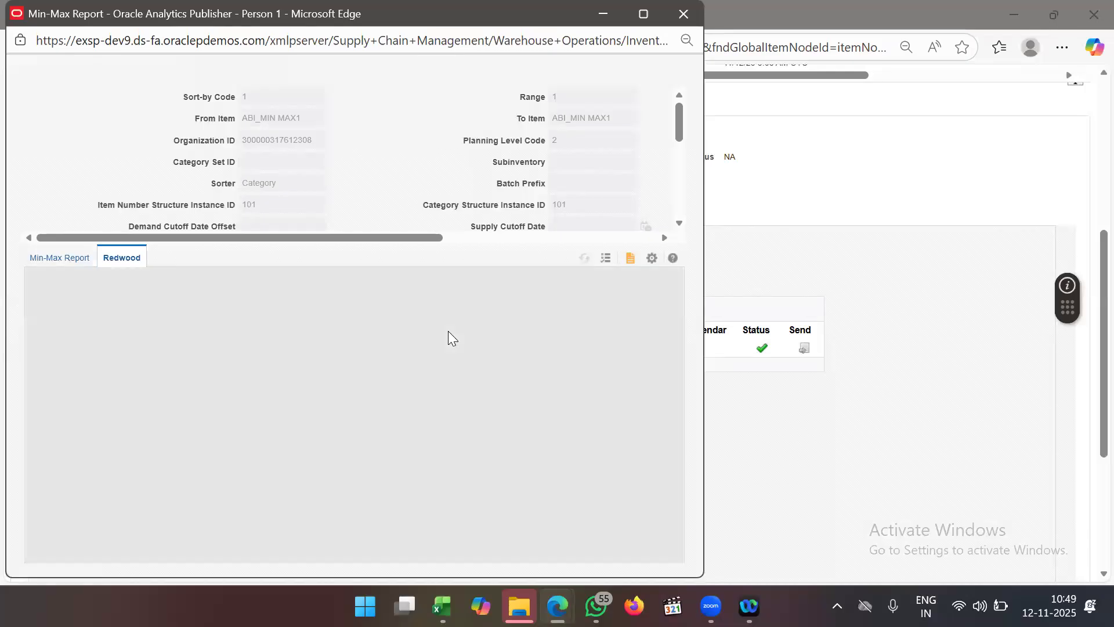
pyautogui.scroll(-10, 491, 408)
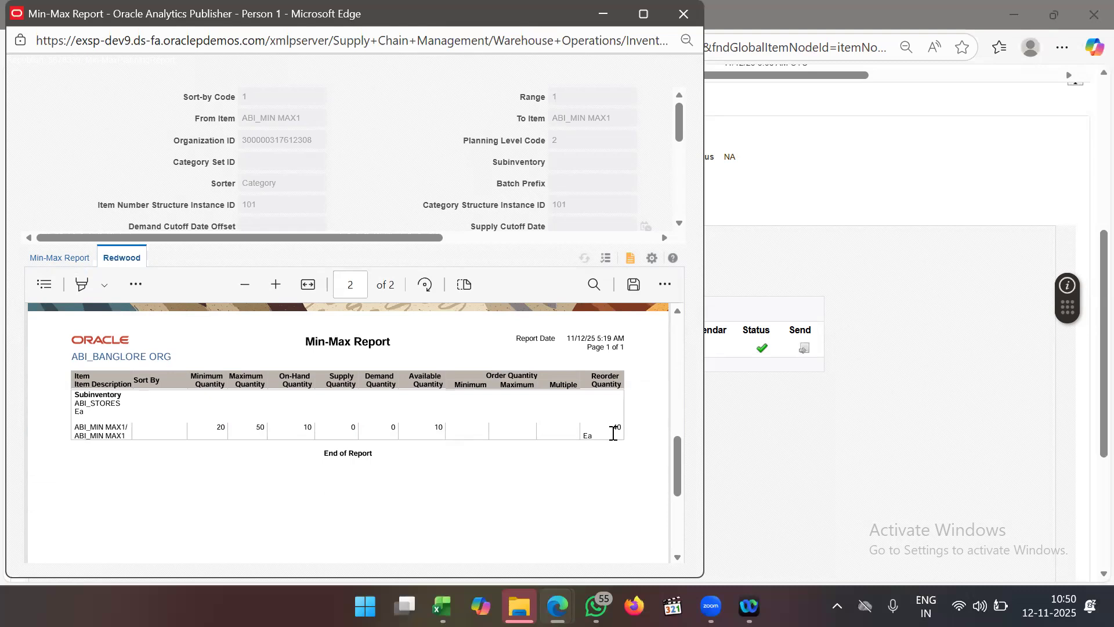
pyautogui.click(604, 7)
pyautogui.scroll(10, 468, 332)
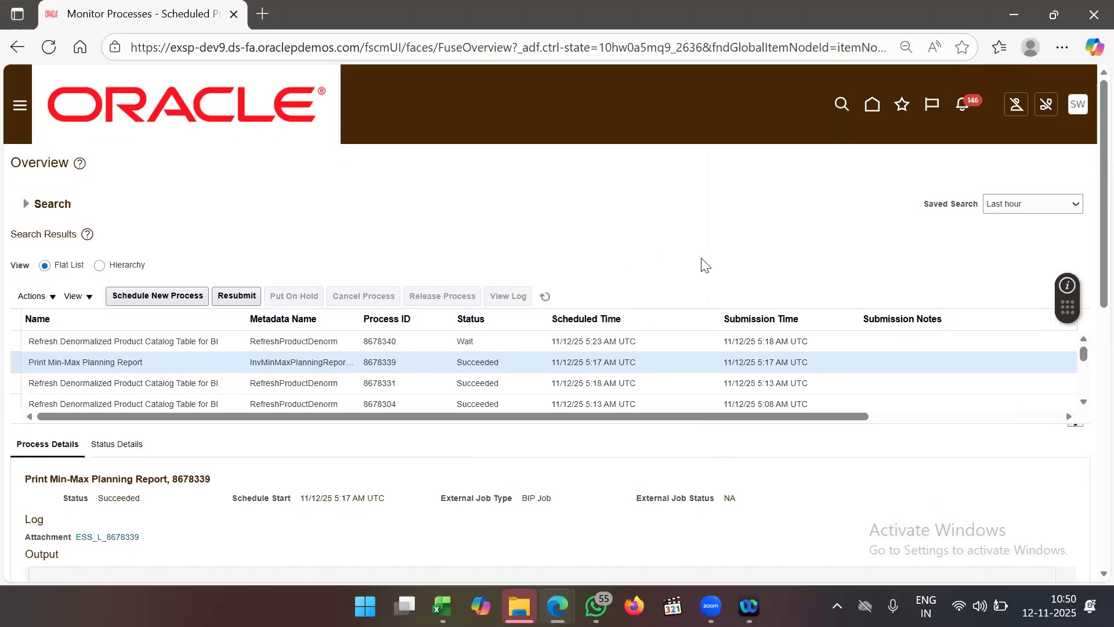
# - Go to Purchase Requisitions under Procurement in the Navigator
pyautogui.click(20, 112)
pyautogui.scroll(-7, 272, 331)
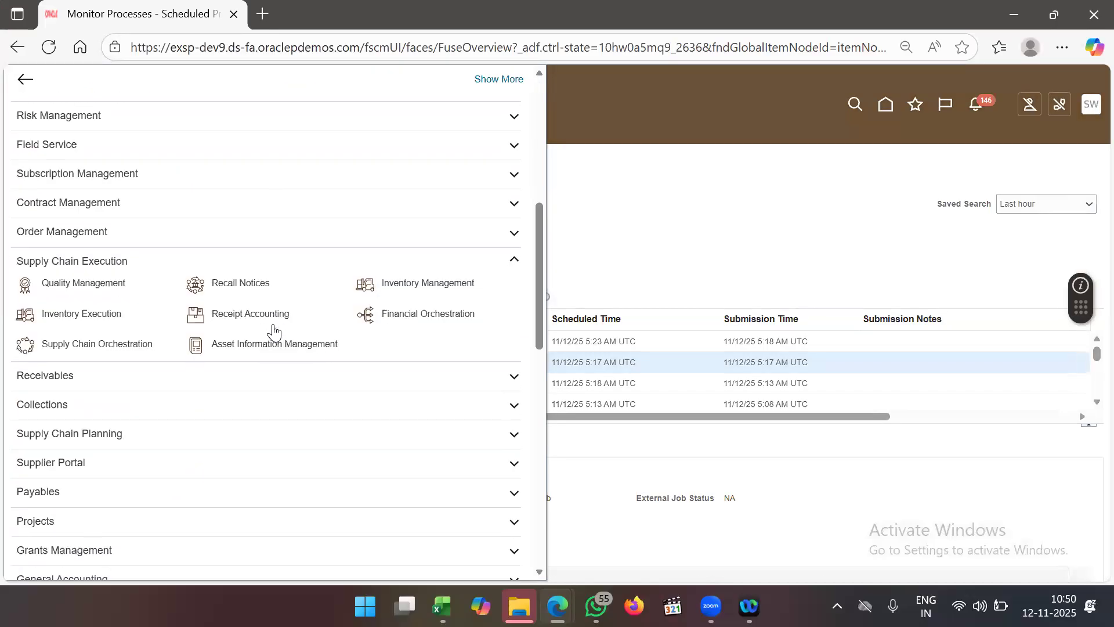
pyautogui.scroll(6, 274, 332)
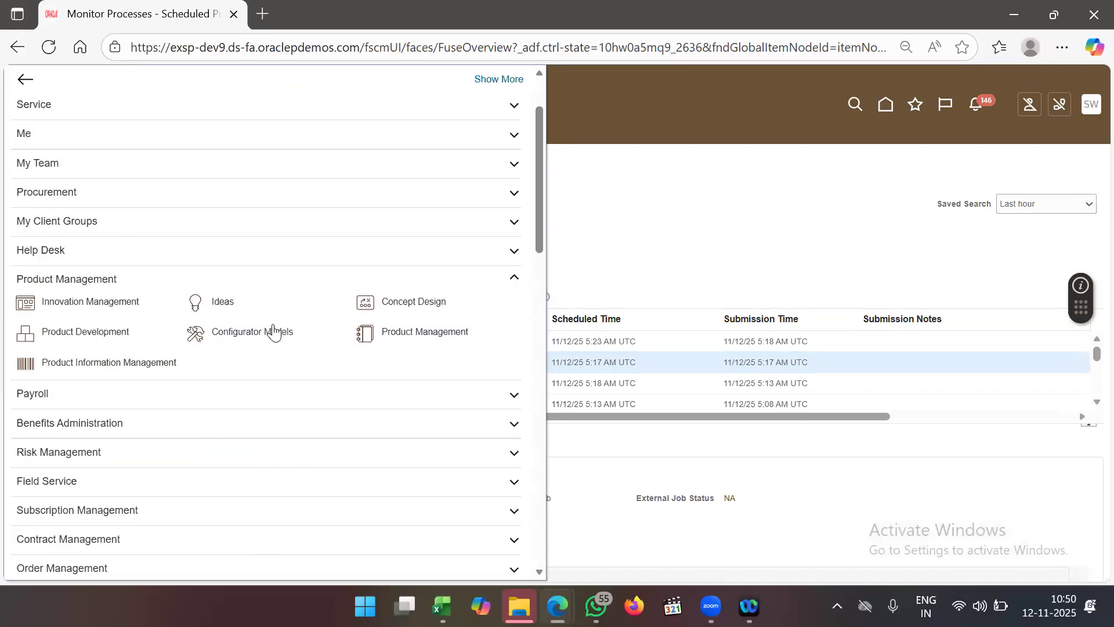
pyautogui.scroll(2, 274, 332)
pyautogui.scroll(-7, 274, 333)
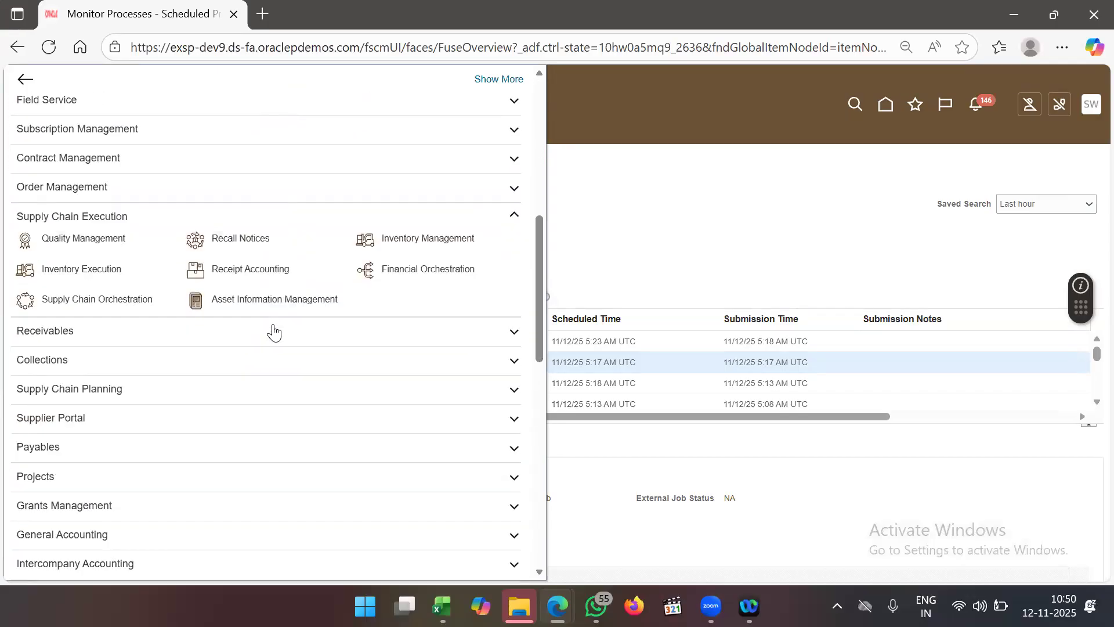
pyautogui.scroll(-10, 273, 333)
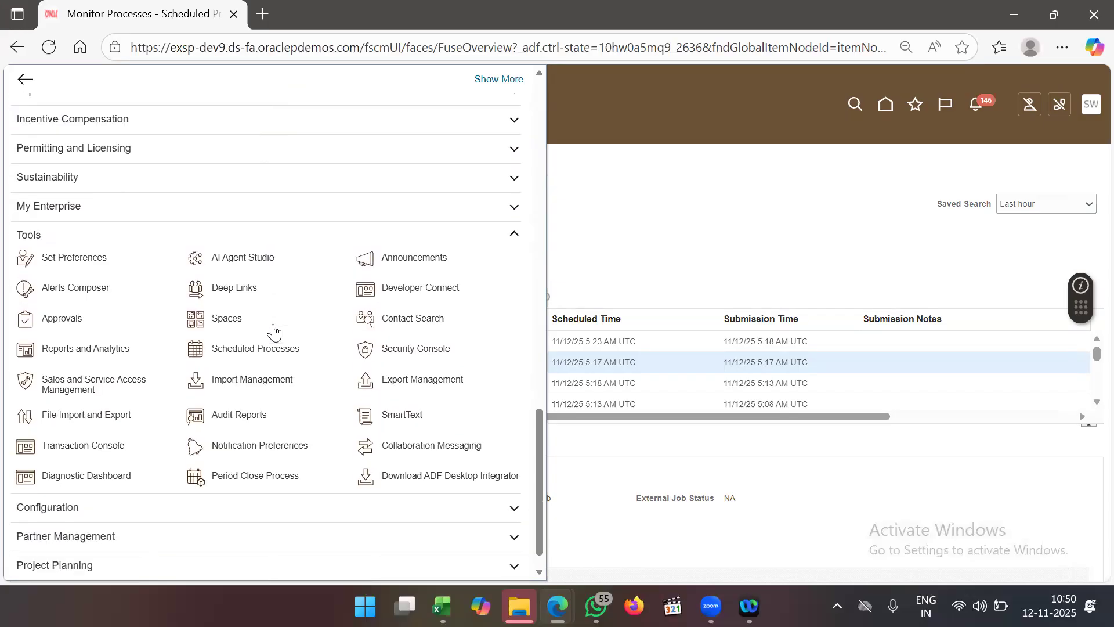
pyautogui.scroll(5, 274, 332)
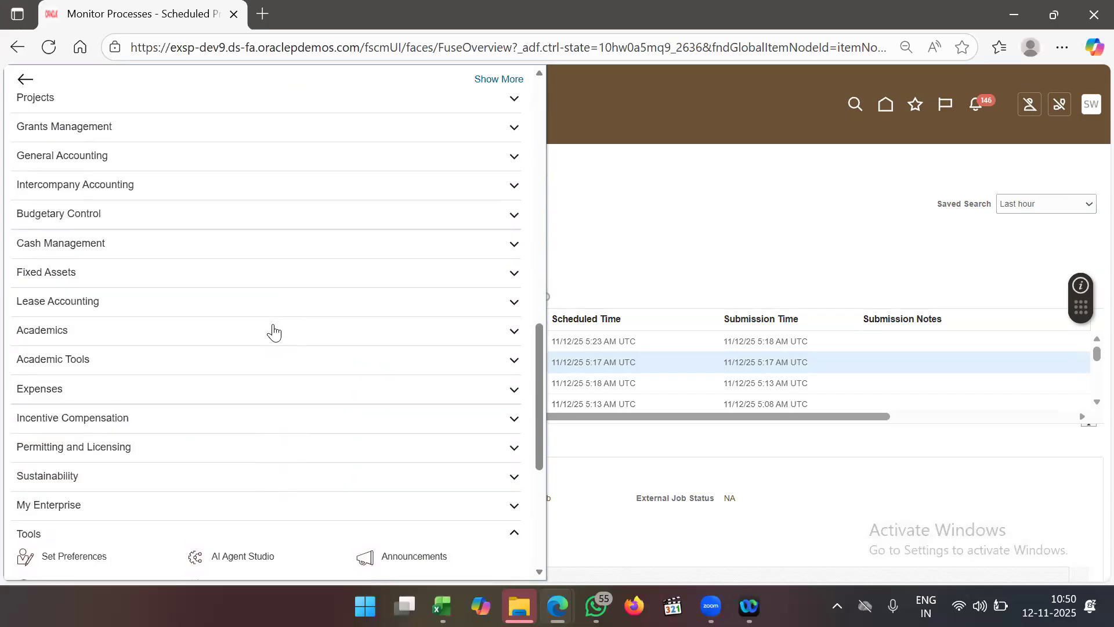
pyautogui.scroll(4, 274, 333)
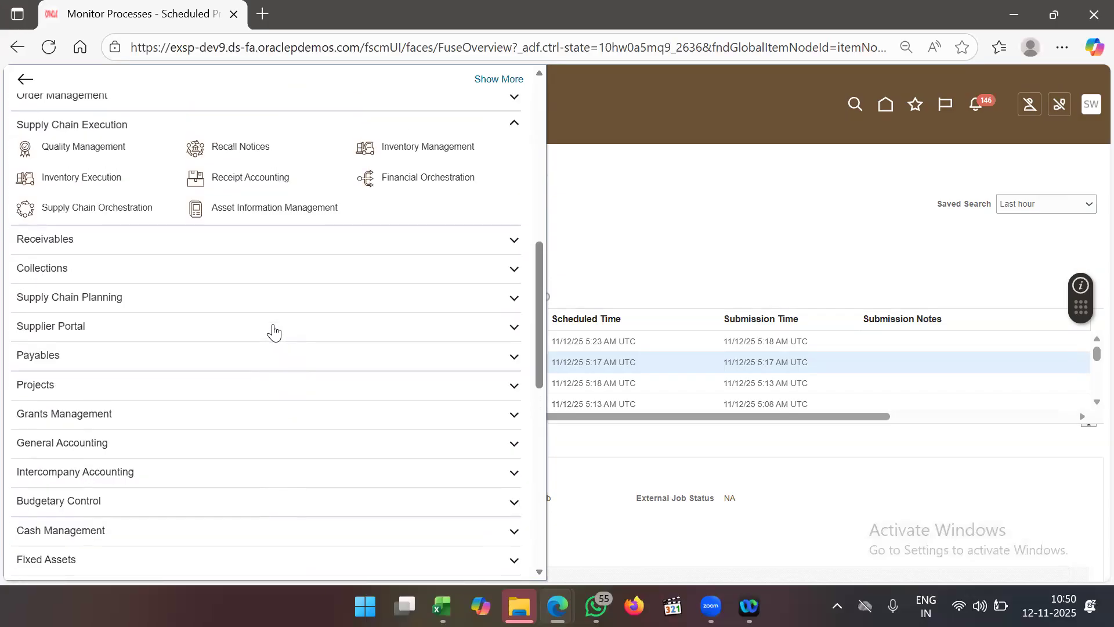
pyautogui.scroll(12, 274, 332)
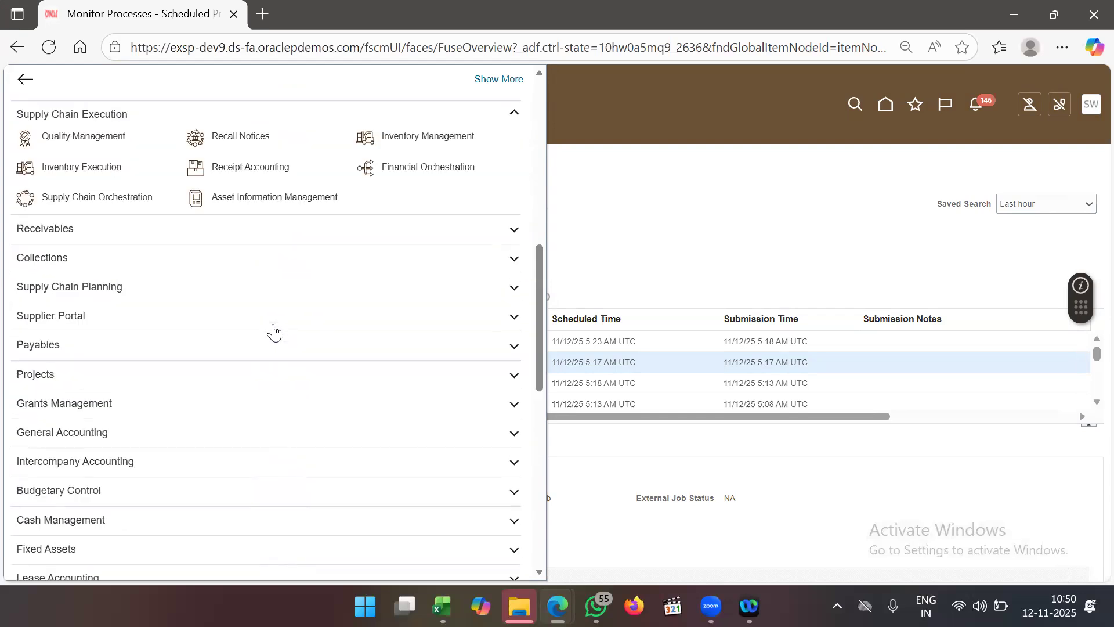
pyautogui.scroll(5, 274, 332)
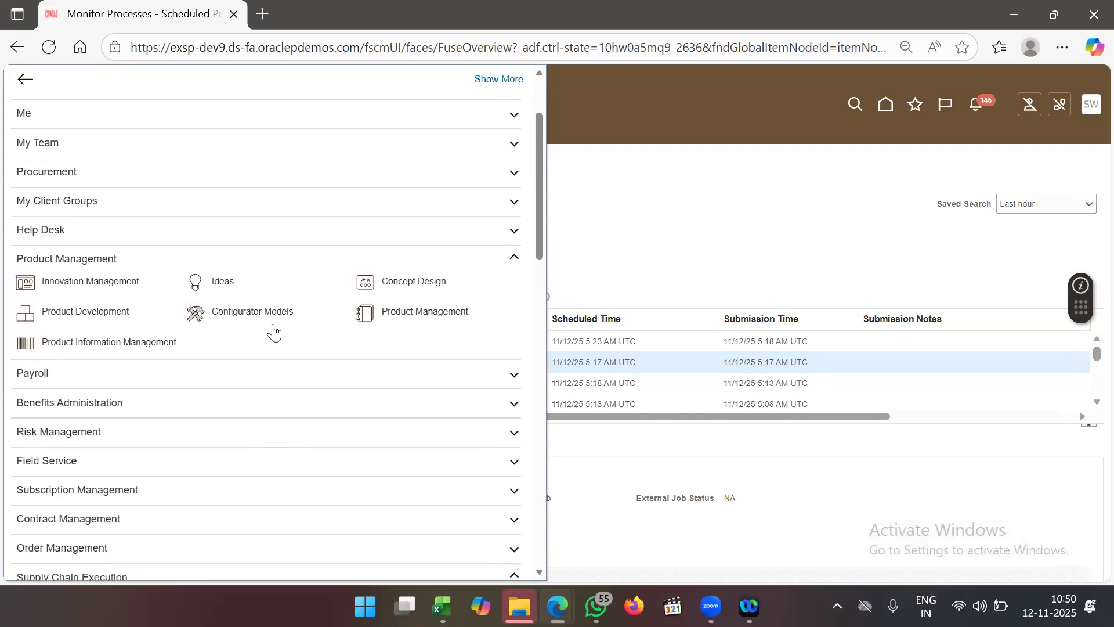
pyautogui.scroll(-7, 274, 332)
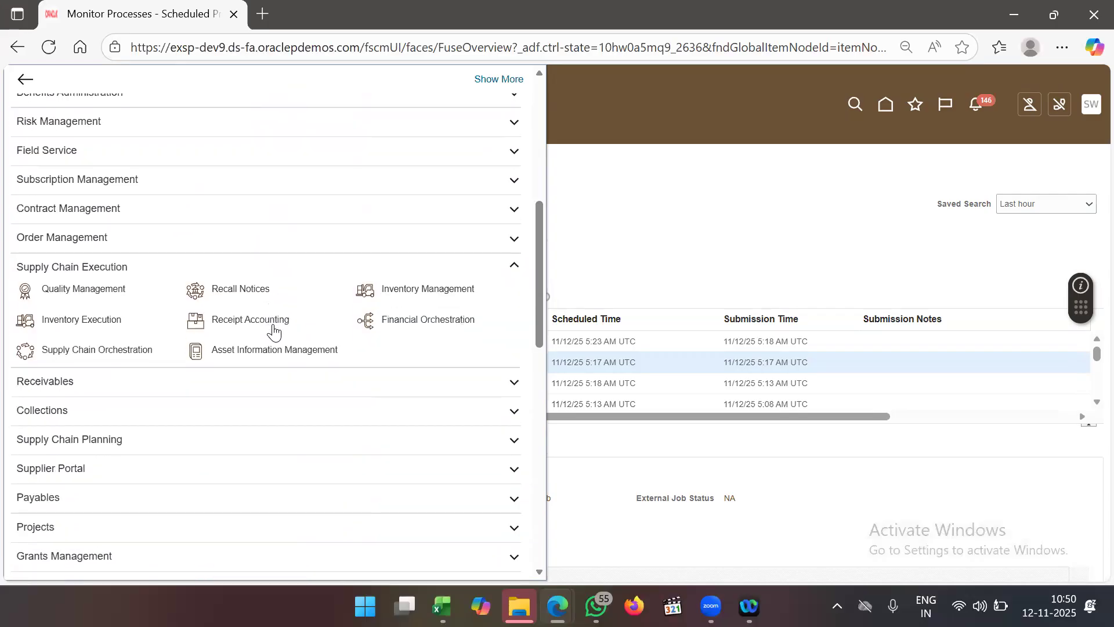
pyautogui.scroll(-5, 274, 332)
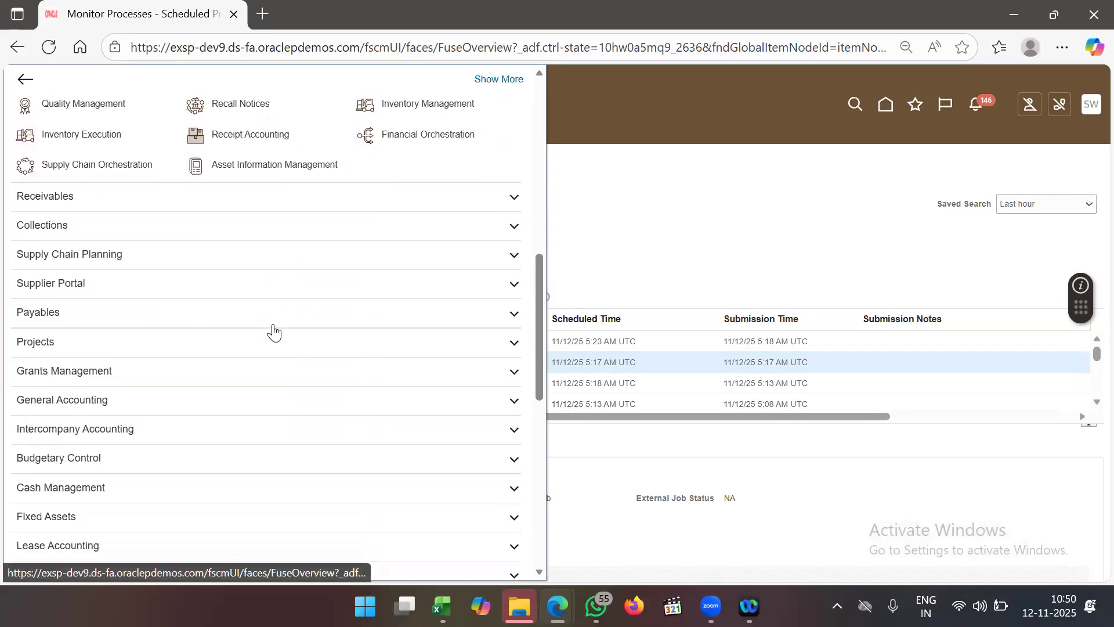
pyautogui.scroll(6, 273, 332)
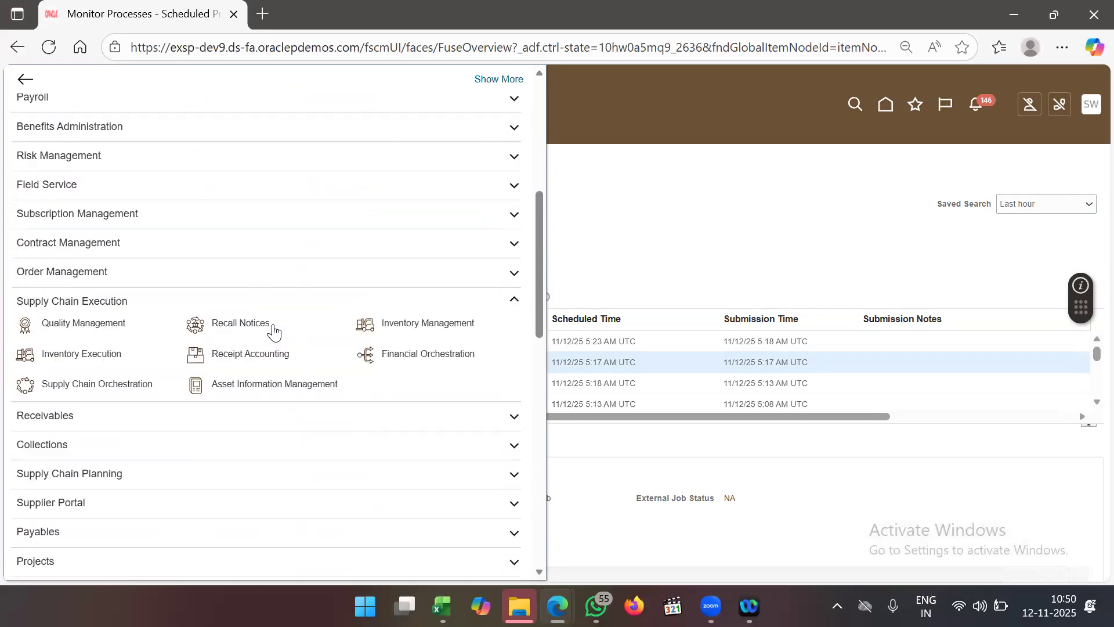
pyautogui.scroll(4, 274, 332)
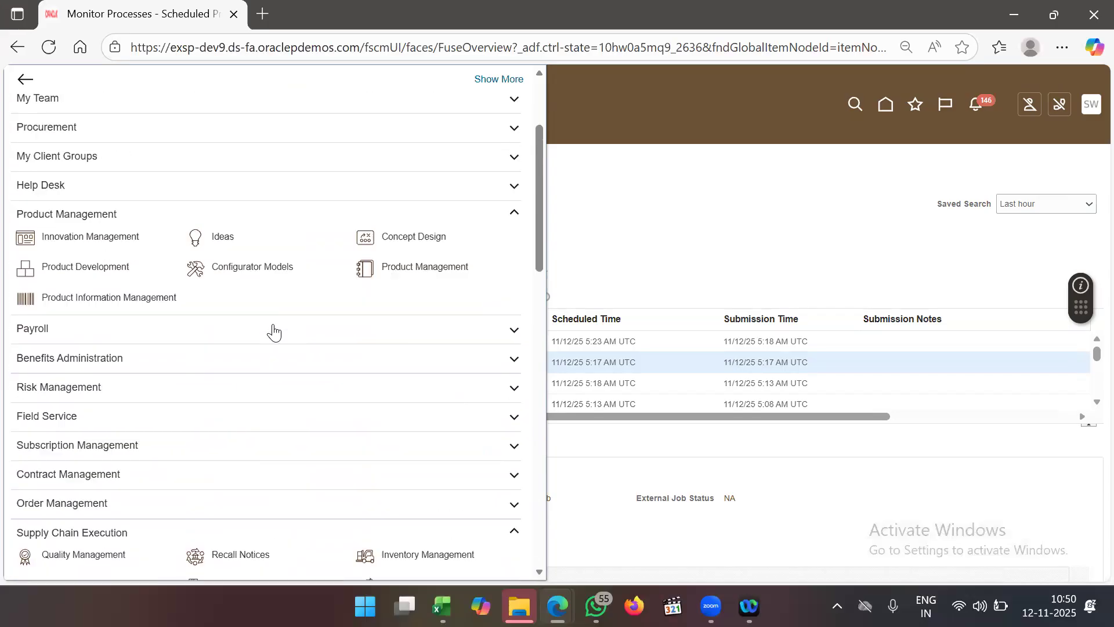
pyautogui.click(195, 222)
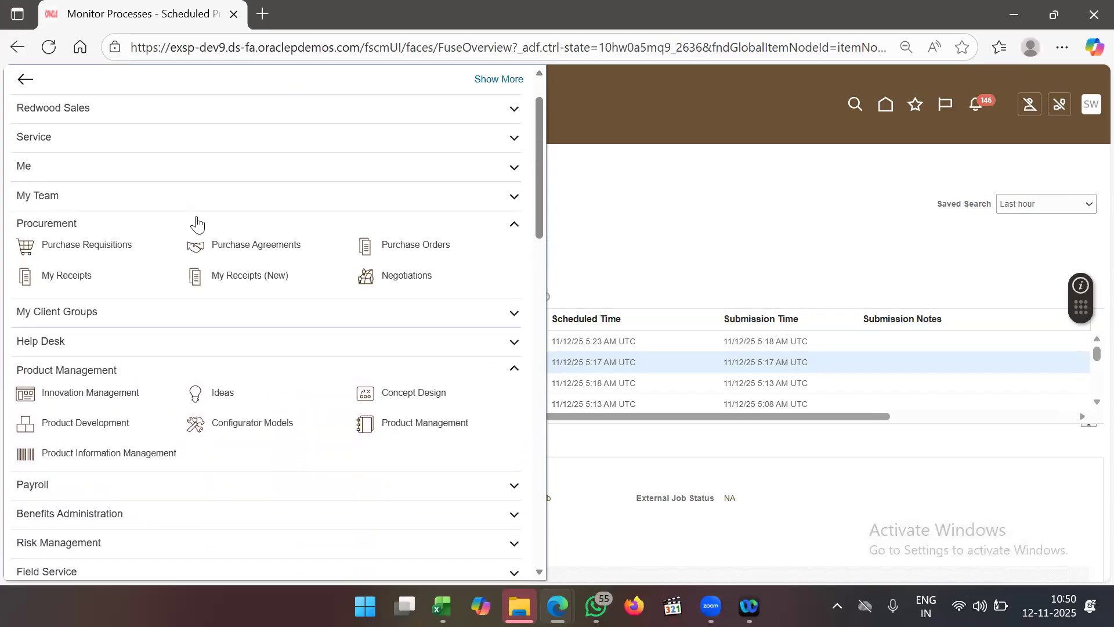
pyautogui.click(111, 253)
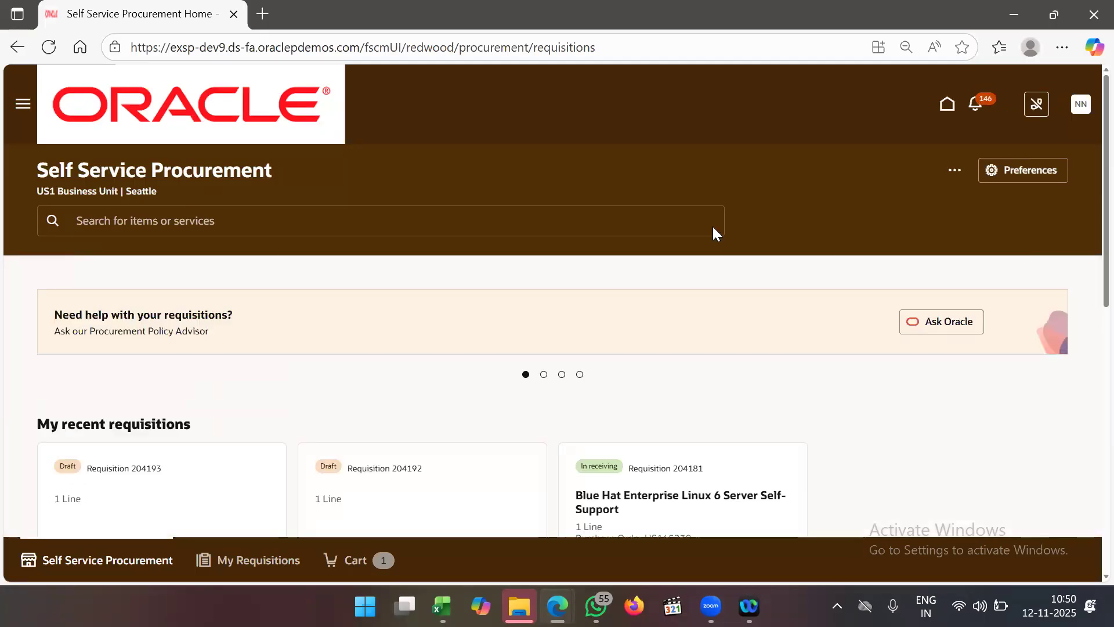
# - Scroll through My recent requisitions and Shop by category, then back to the top
pyautogui.scroll(-3, 728, 286)
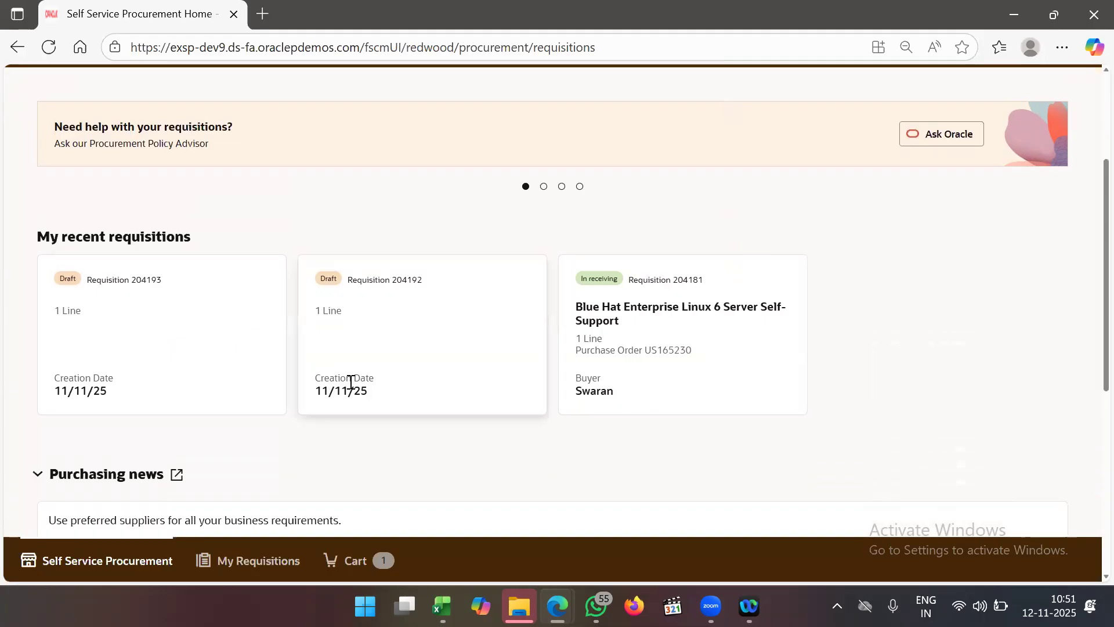
pyautogui.scroll(-4, 350, 381)
pyautogui.scroll(-3, 349, 381)
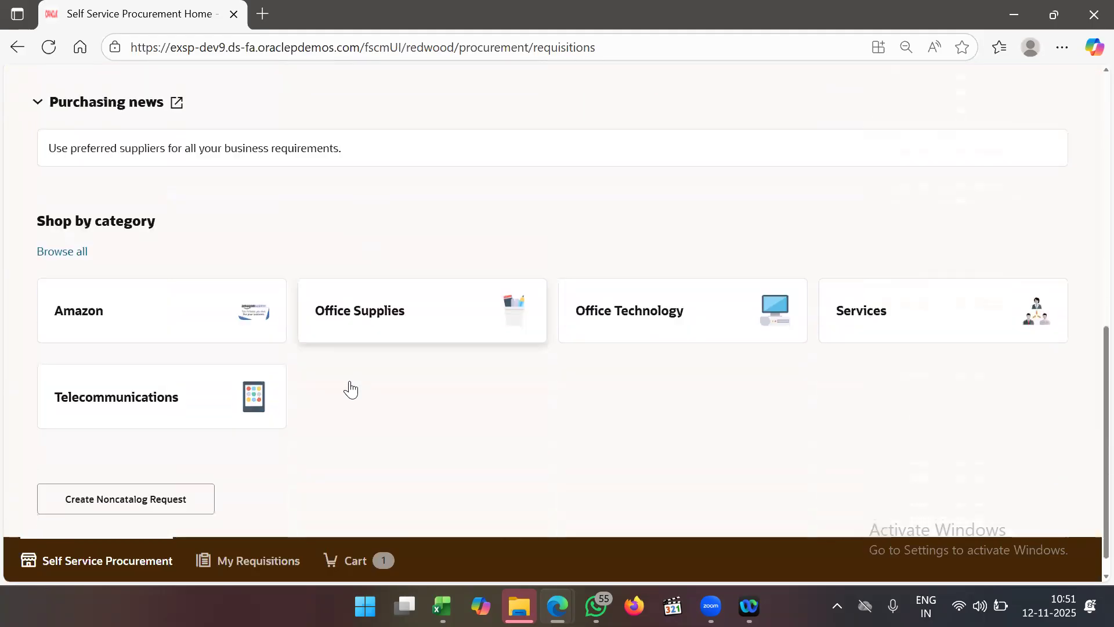
pyautogui.scroll(4, 349, 380)
pyautogui.scroll(6, 352, 388)
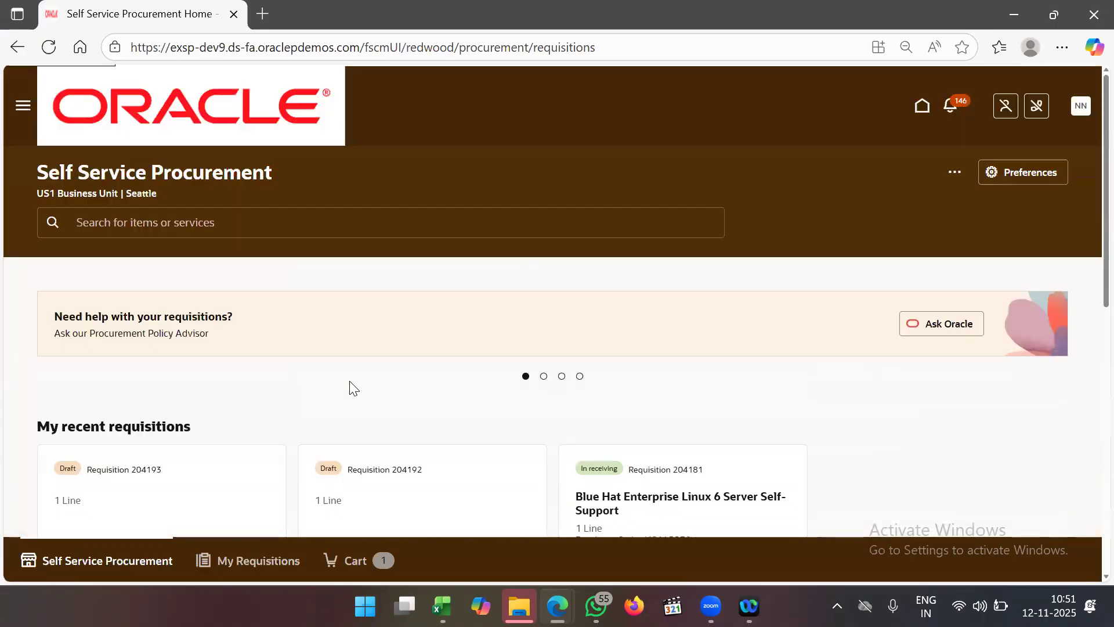
# - Open My Requisitions and list whole requisitions instead of individual lines
pyautogui.click(258, 569)
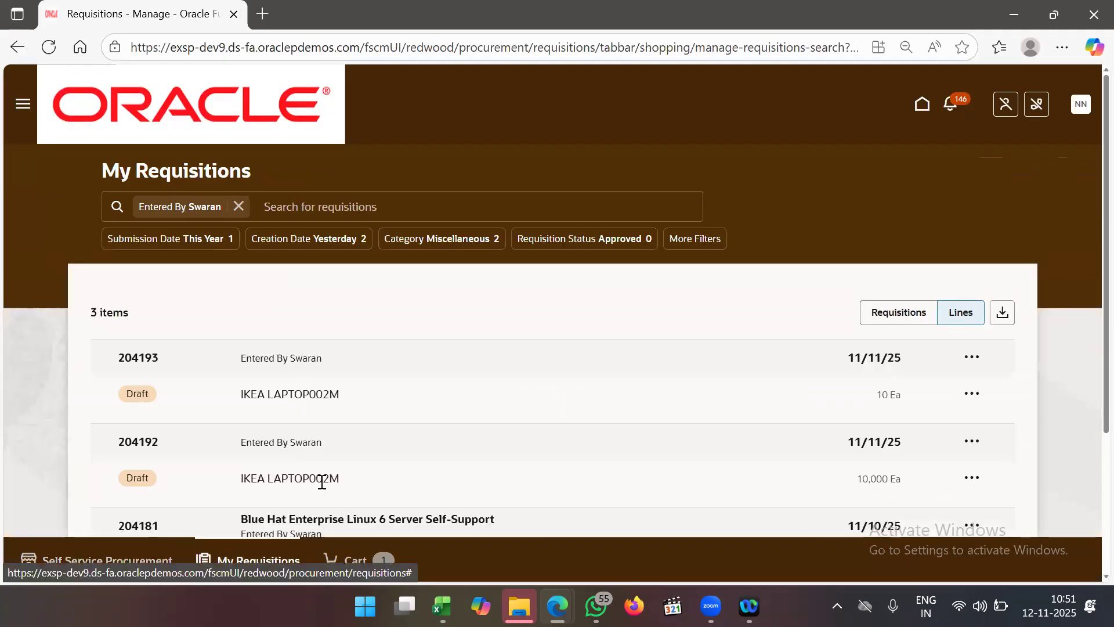
pyautogui.scroll(-4, 352, 414)
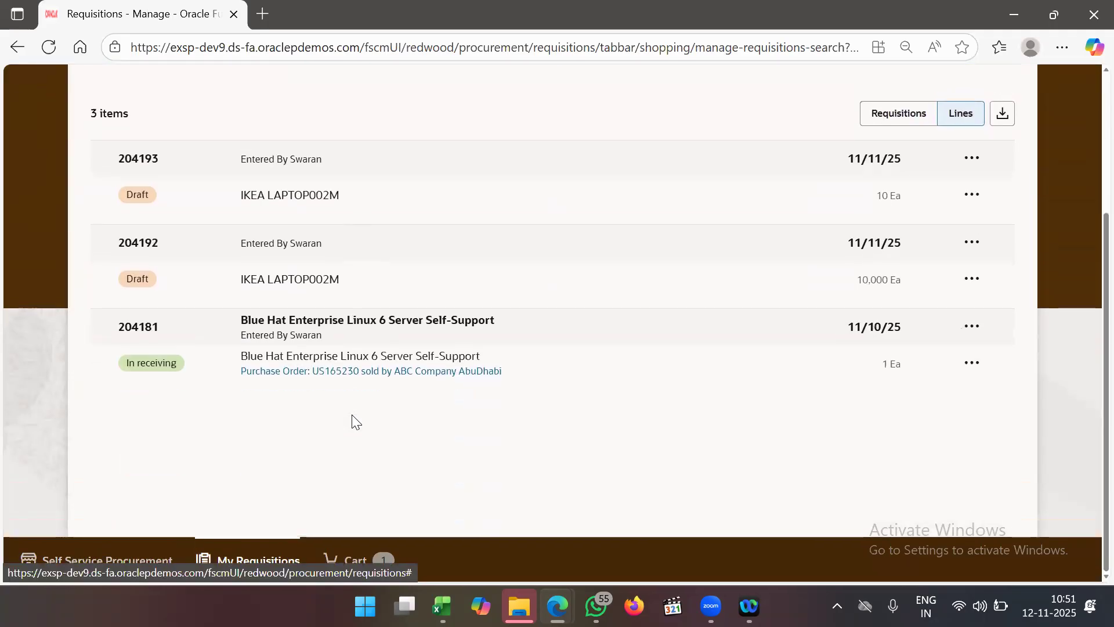
pyautogui.scroll(1, 354, 422)
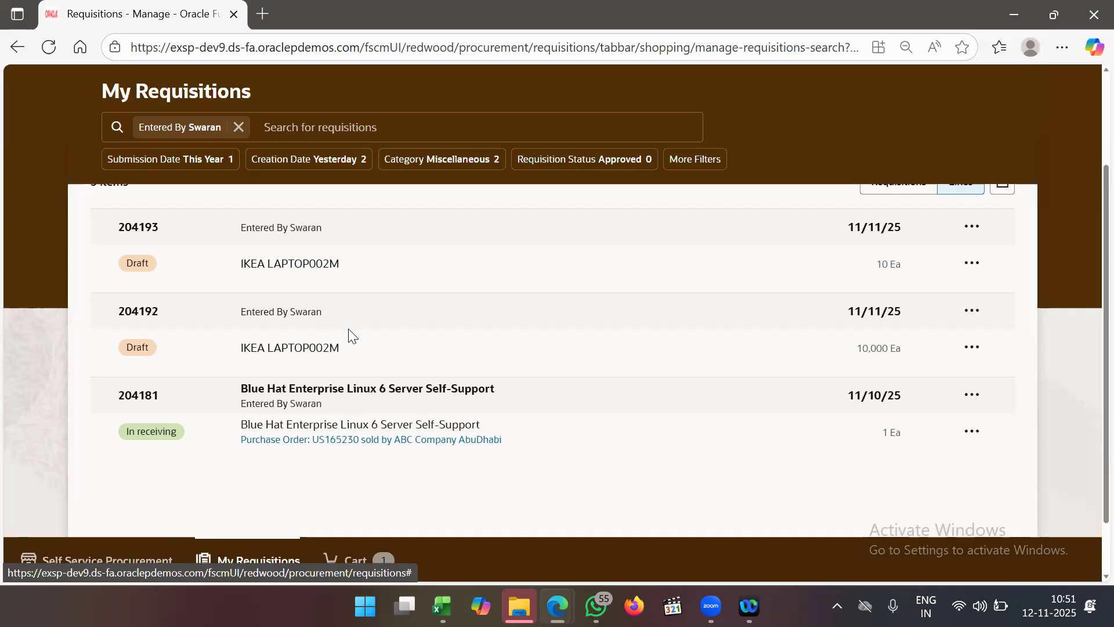
pyautogui.scroll(2, 348, 328)
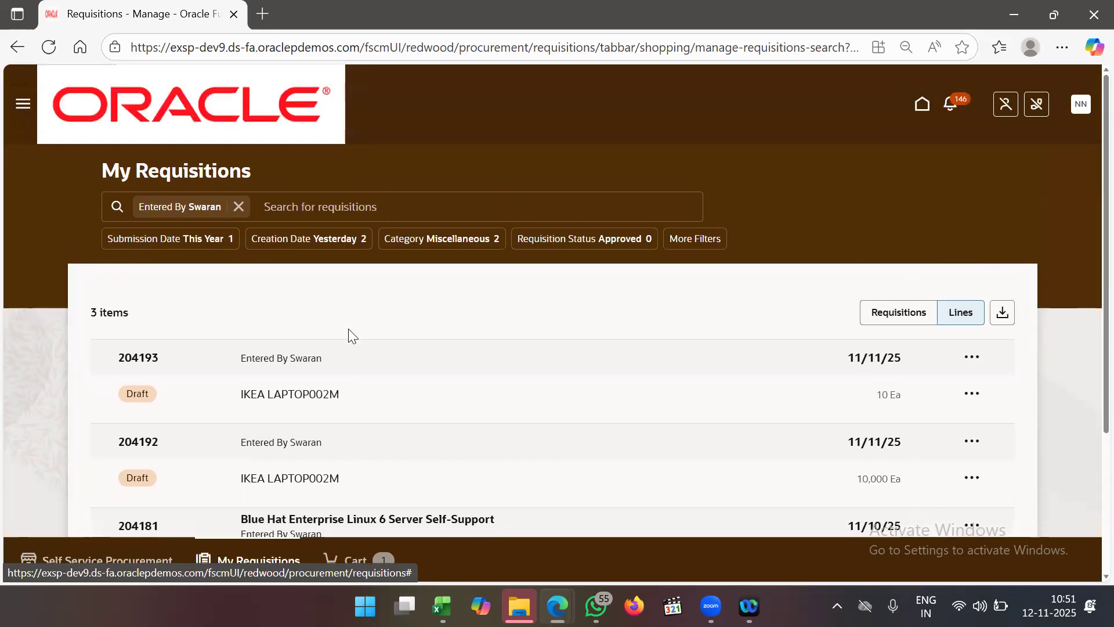
pyautogui.click(895, 311)
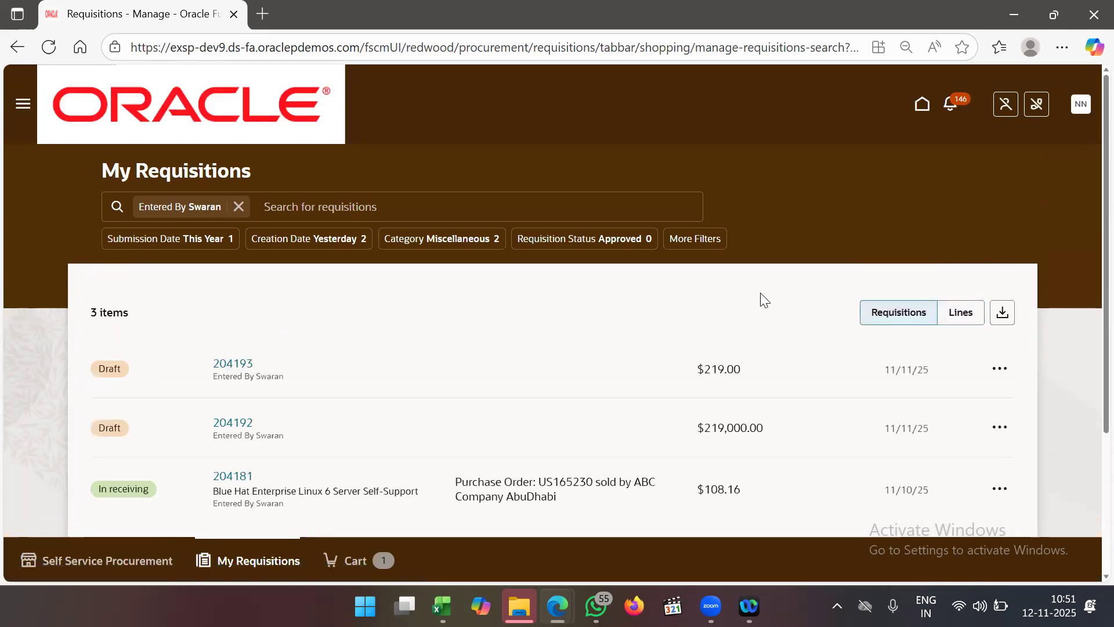
pyautogui.scroll(-2, 650, 314)
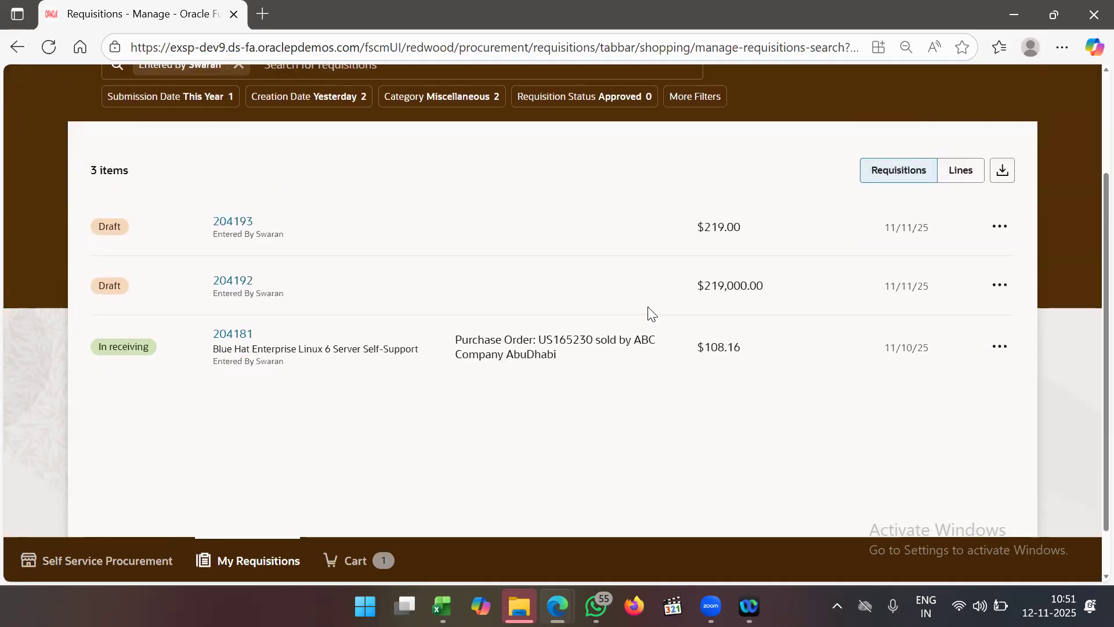
pyautogui.scroll(2, 650, 314)
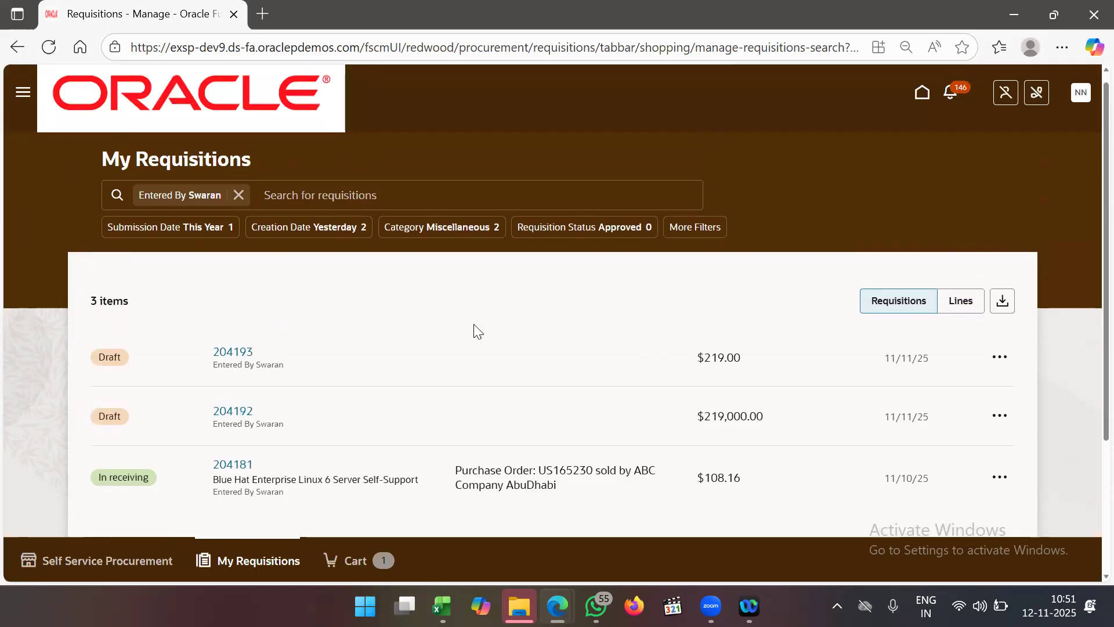
pyautogui.scroll(-1, 474, 325)
pyautogui.scroll(1, 474, 329)
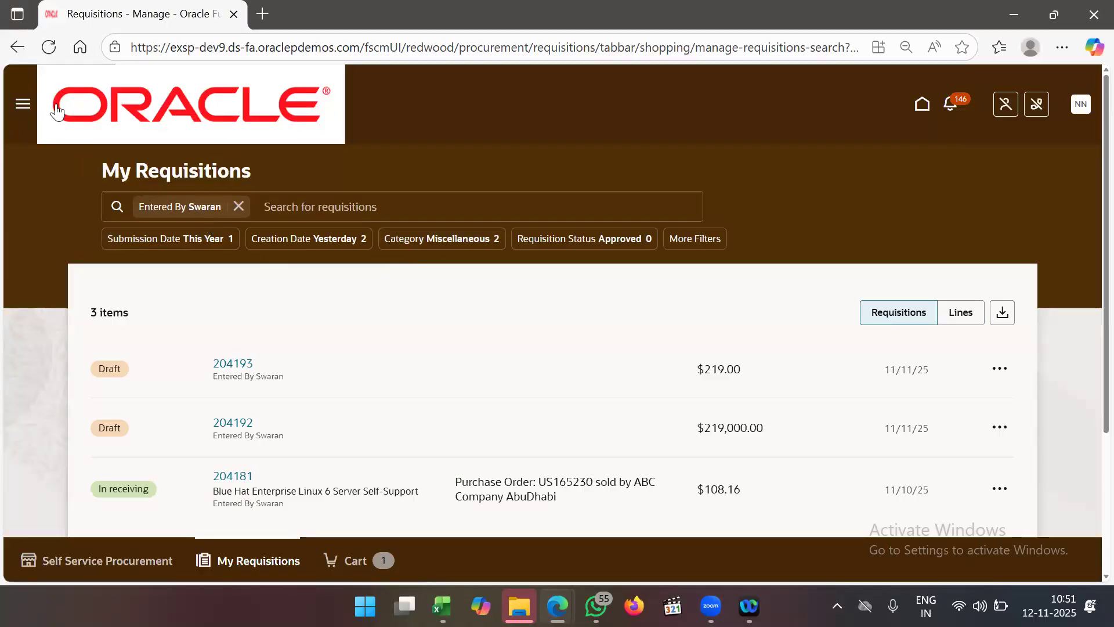
# - Remove the Entered By filter so all 351 requisitions are listed
pyautogui.click(22, 102)
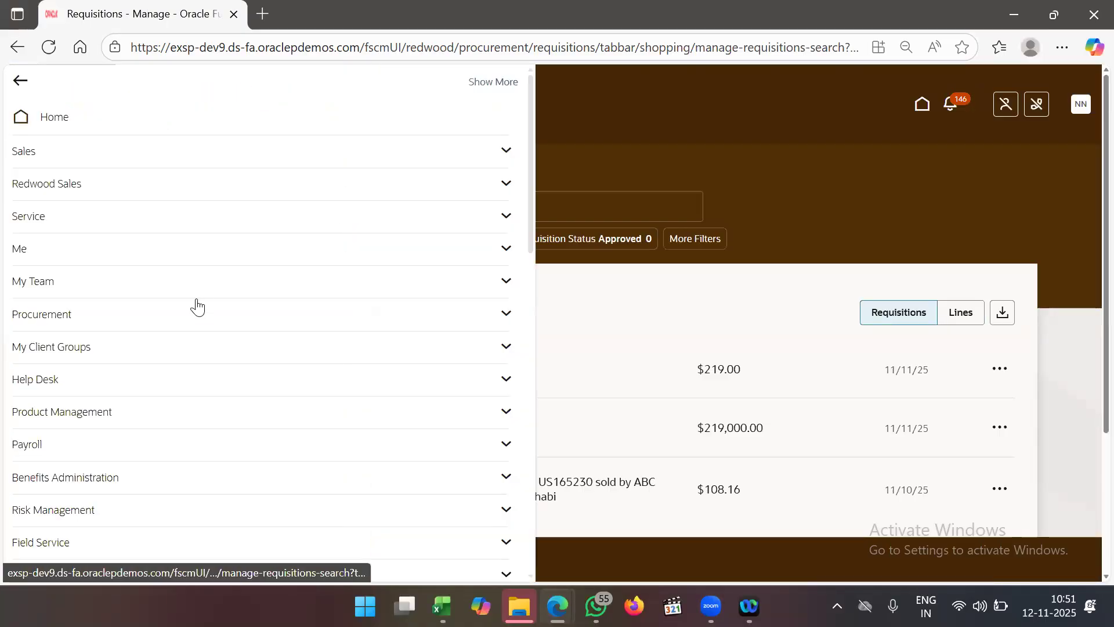
pyautogui.click(176, 317)
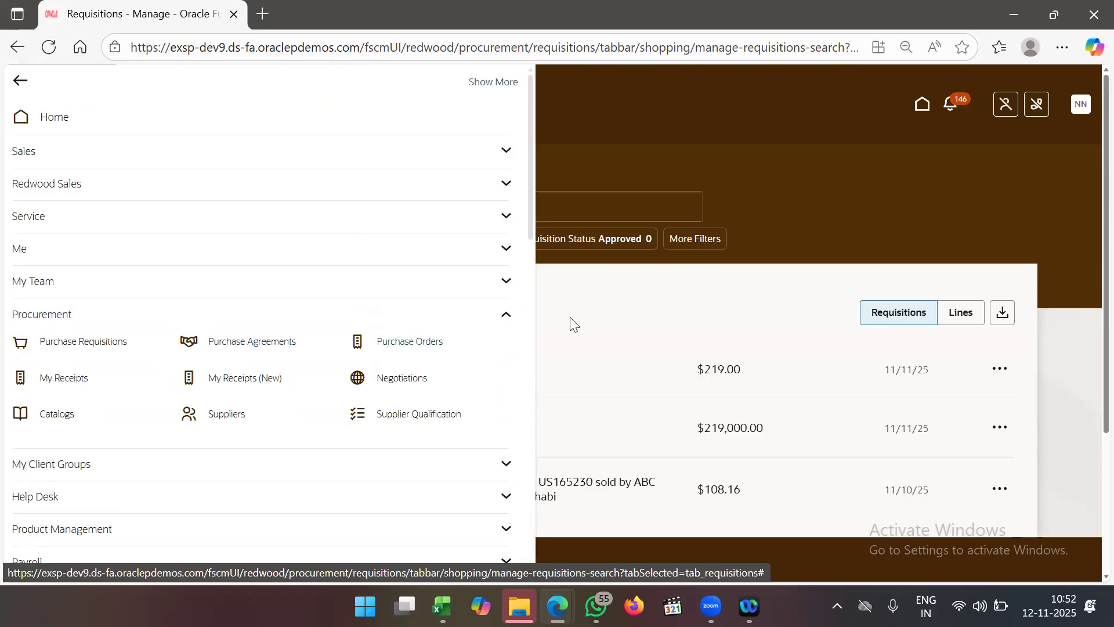
pyautogui.click(587, 316)
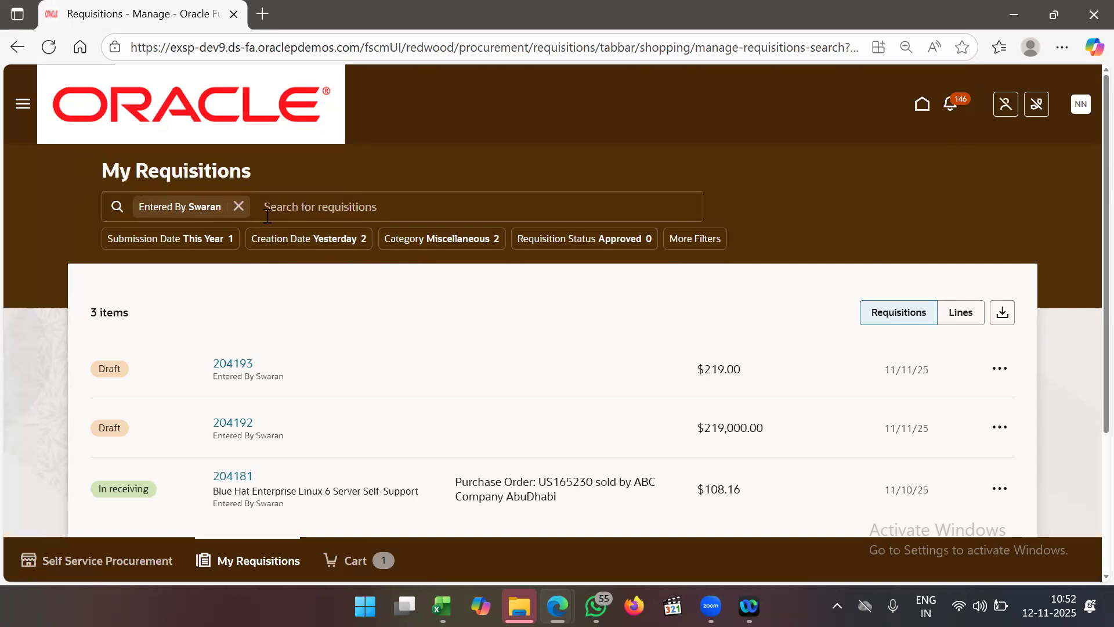
pyautogui.click(239, 207)
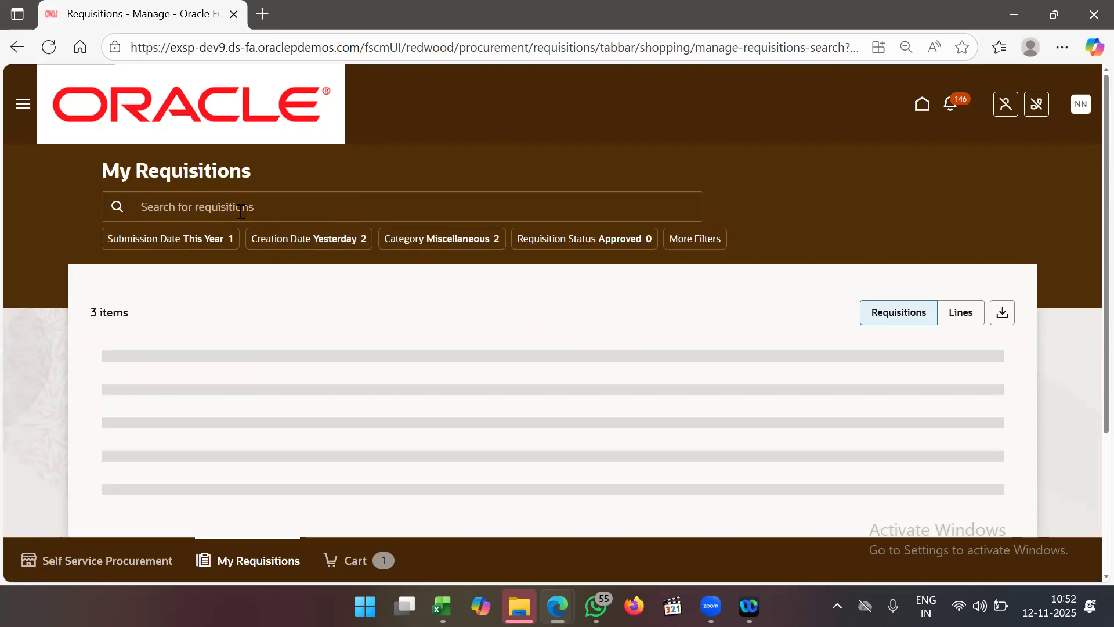
pyautogui.click(256, 207)
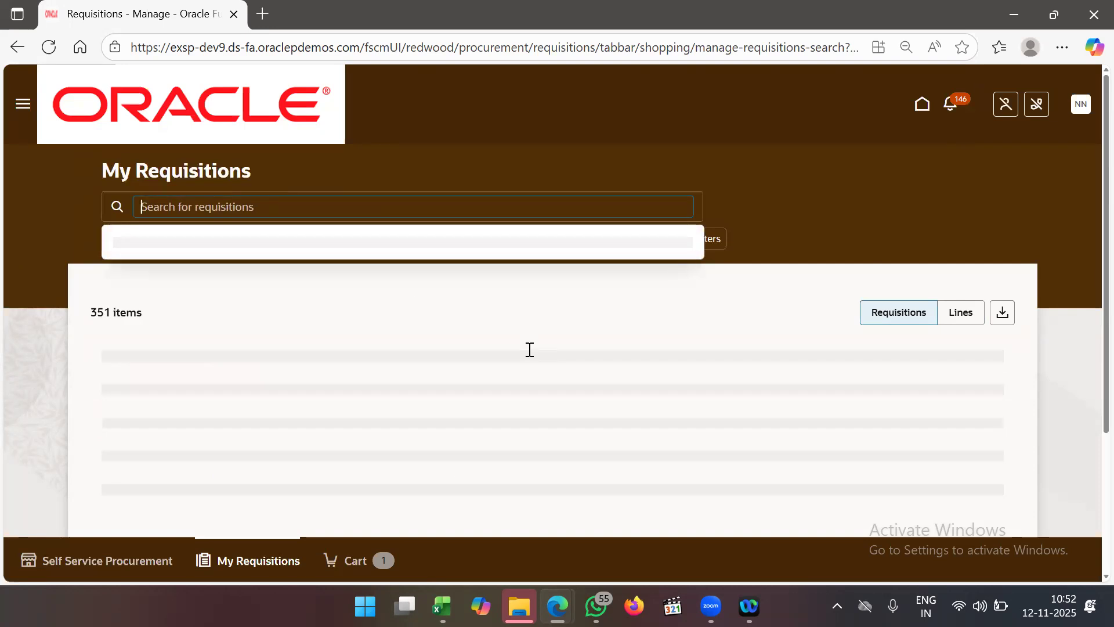
# - Review the cart for requisition 204193 totaling $219.00, then go back to the Self Service Procurement home
pyautogui.click(353, 563)
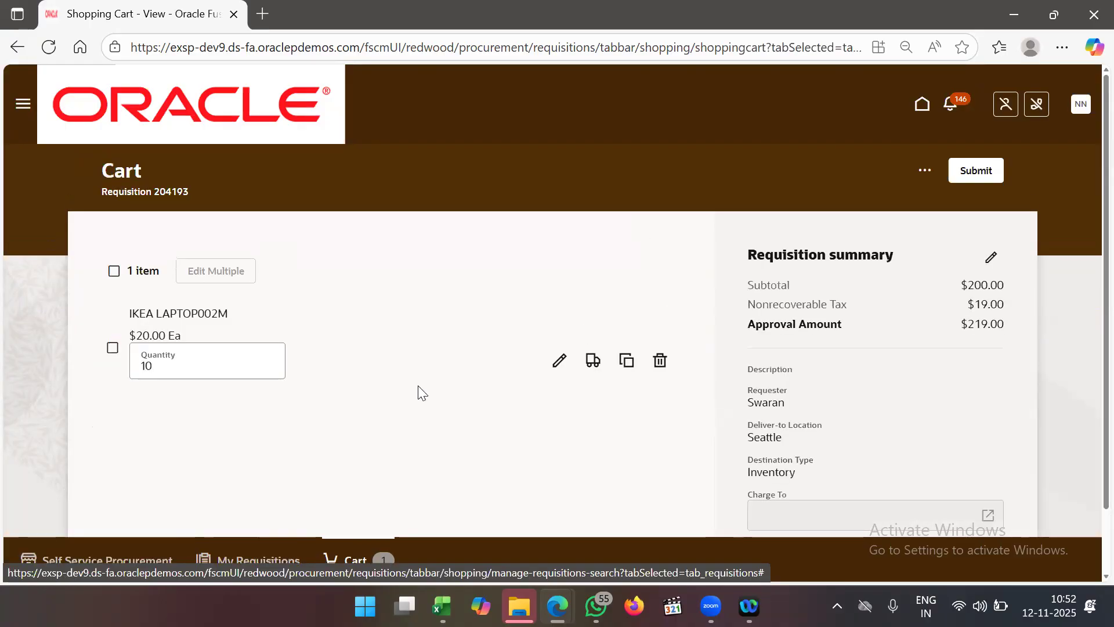
pyautogui.scroll(-1, 418, 385)
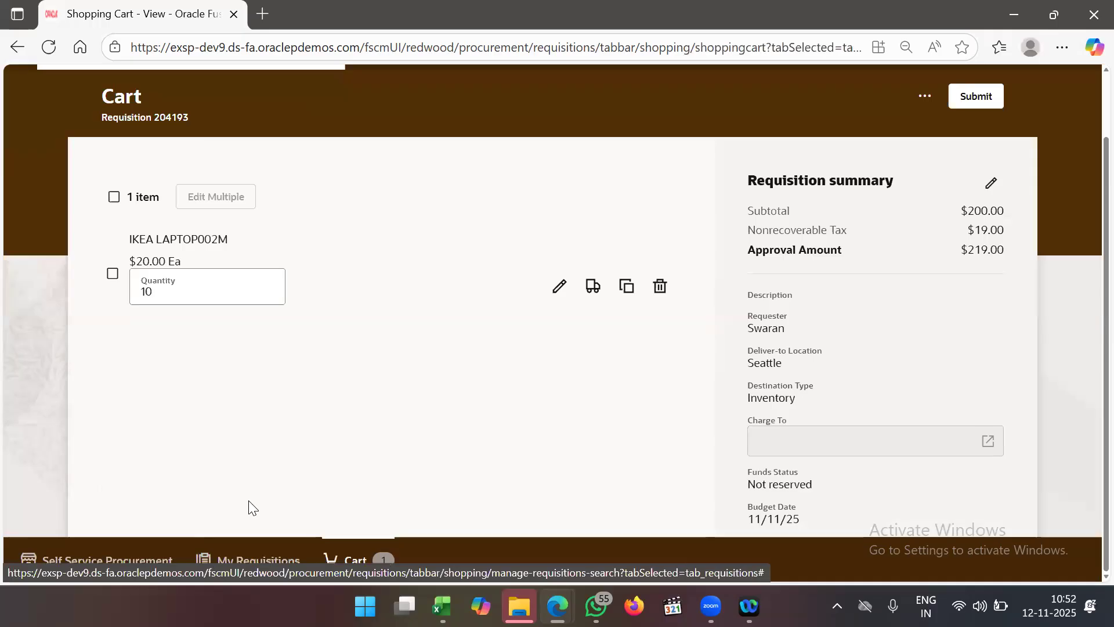
pyautogui.click(89, 560)
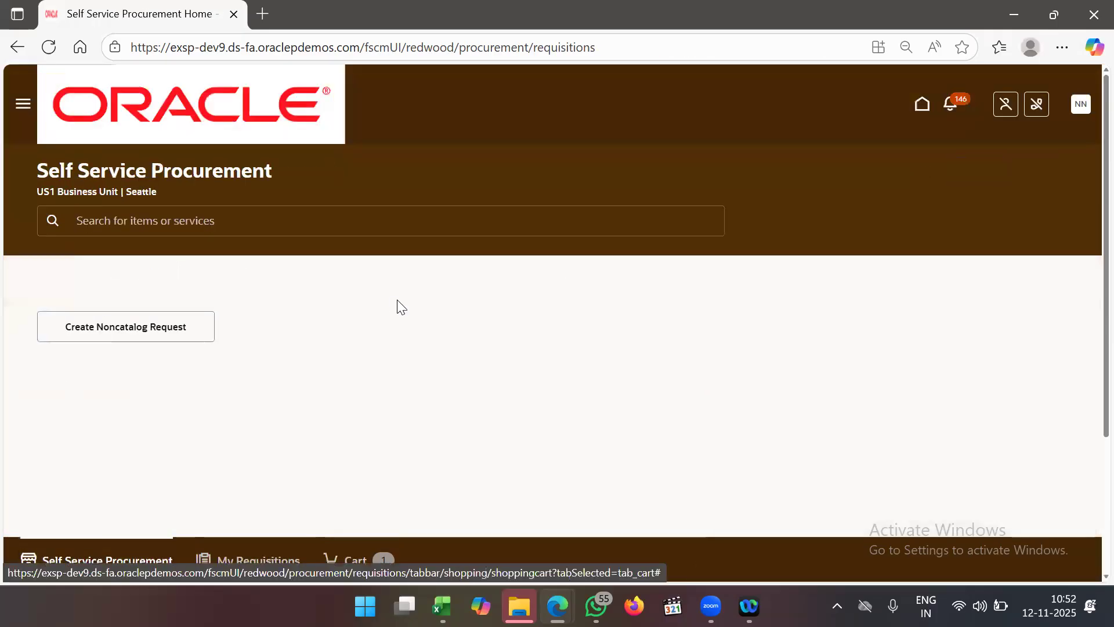
pyautogui.click(193, 213)
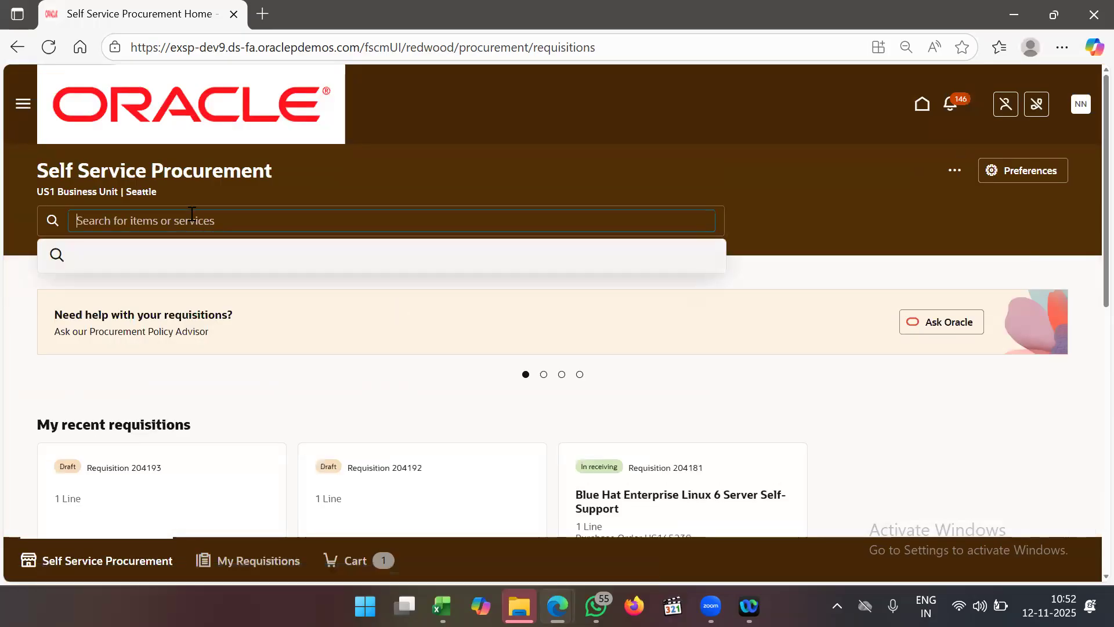
pyautogui.write('ABI_')
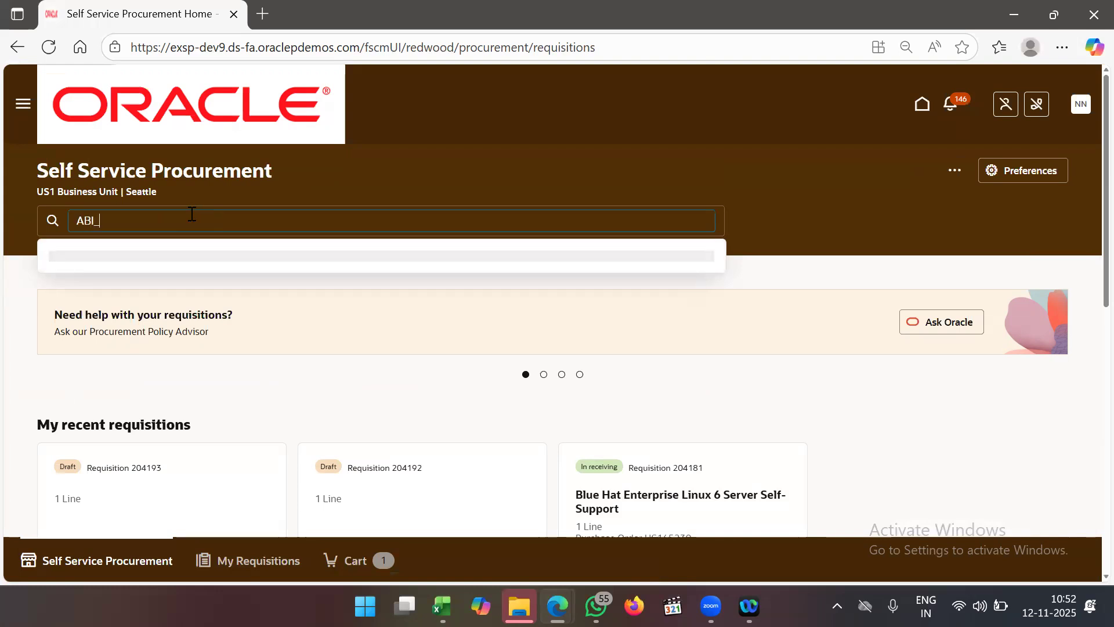
pyautogui.write('MIN')
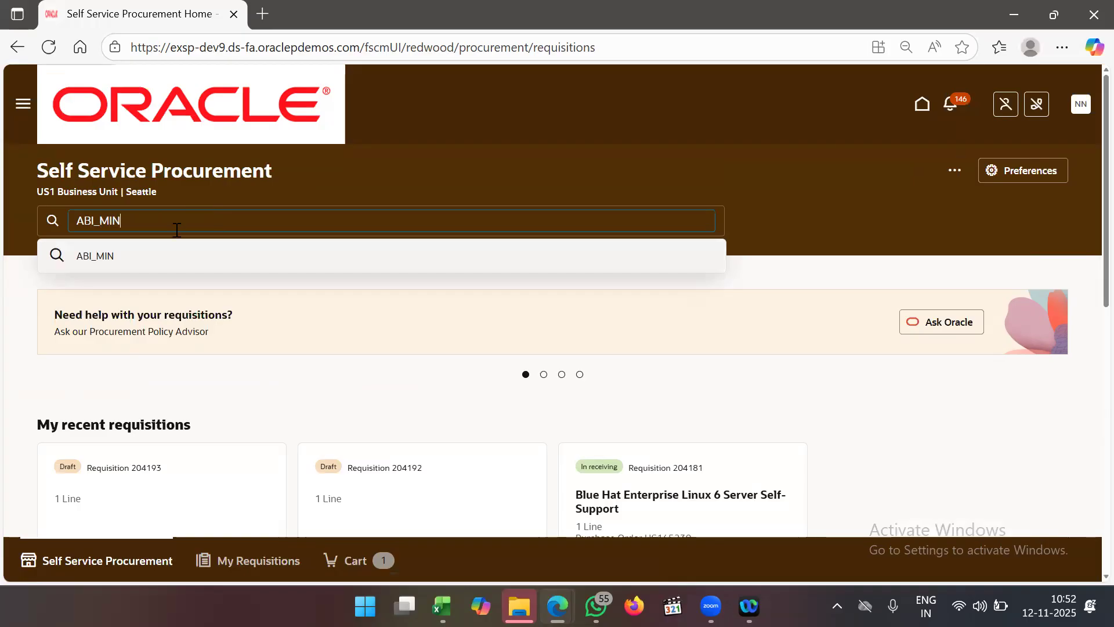
pyautogui.write('MAX1')
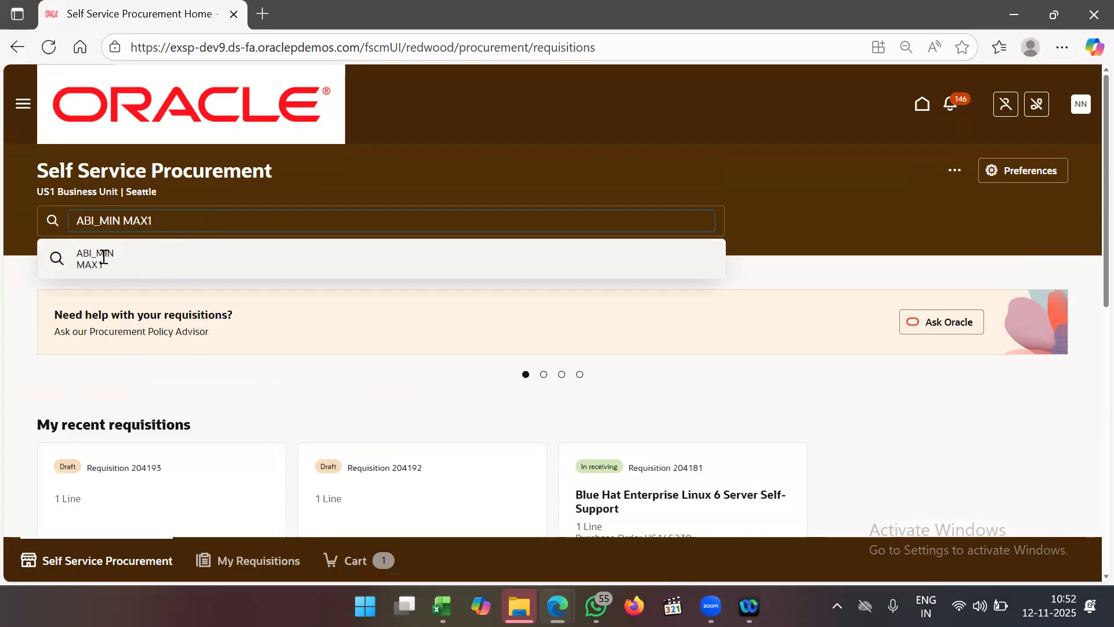
pyautogui.press('Return')
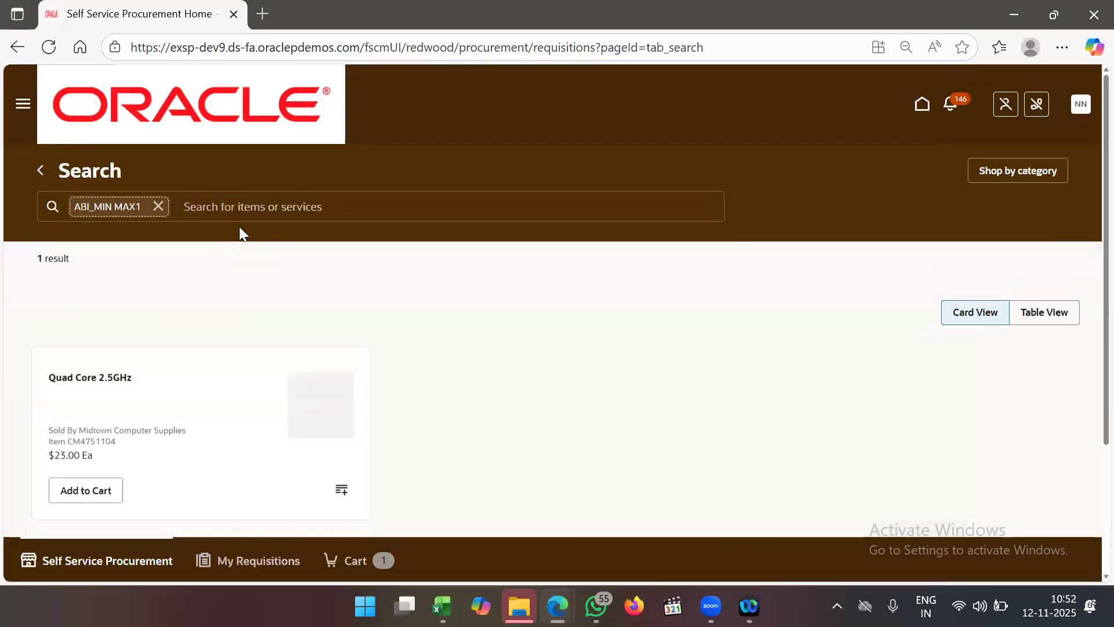
pyautogui.scroll(-3, 439, 371)
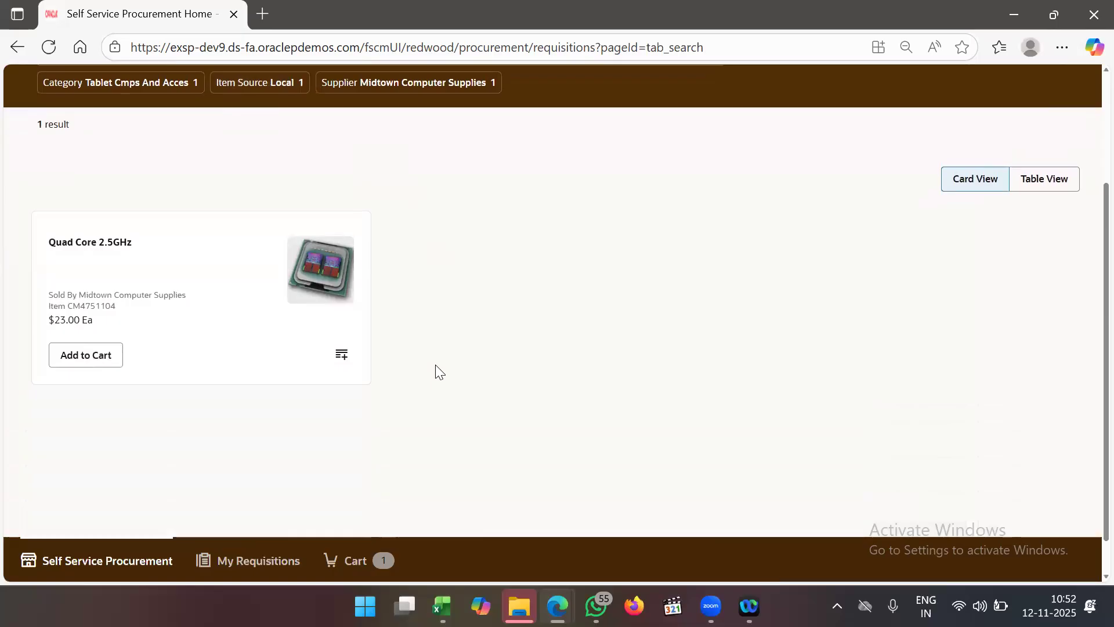
pyautogui.scroll(3, 440, 372)
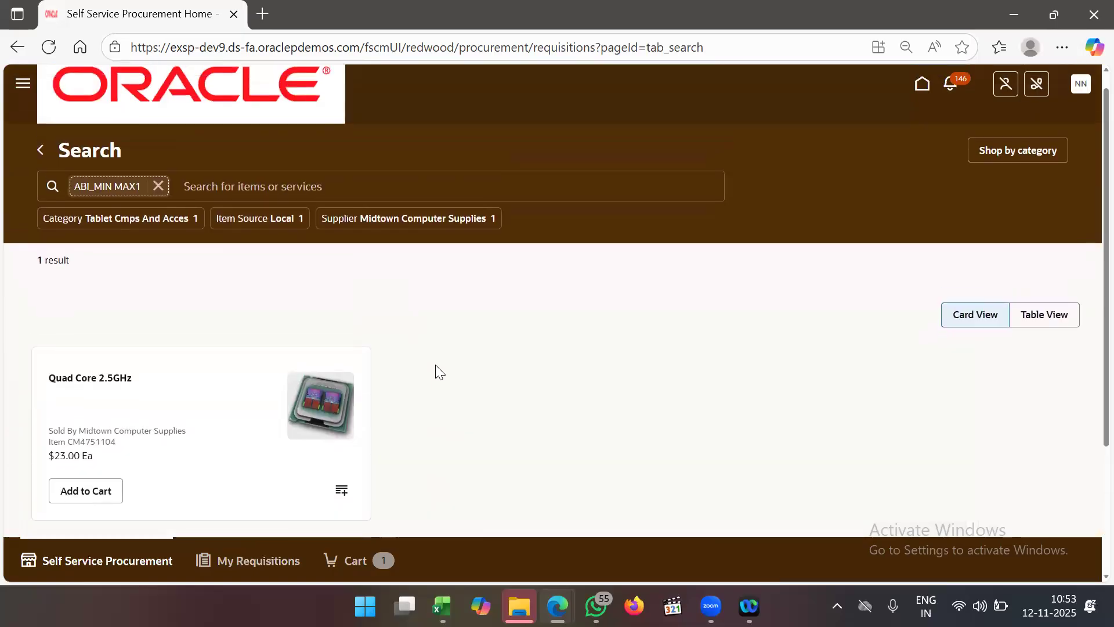
pyautogui.click(158, 185)
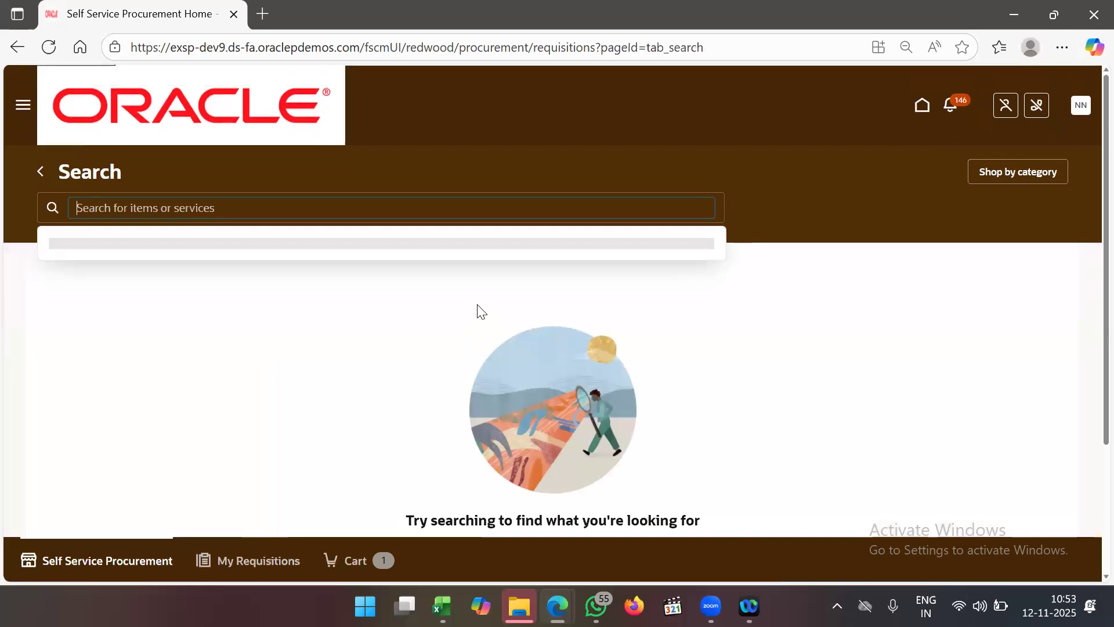
pyautogui.click(49, 172)
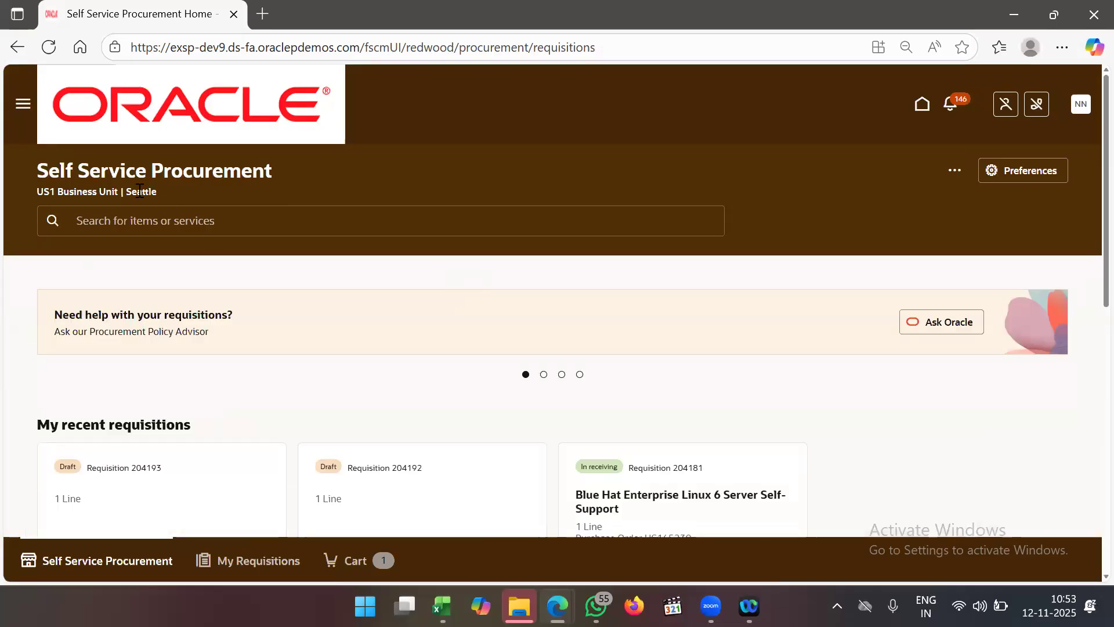
# - Replace the Seattle deliver-to location with NVS Bangalore Location in preferences and update them
pyautogui.click(1022, 170)
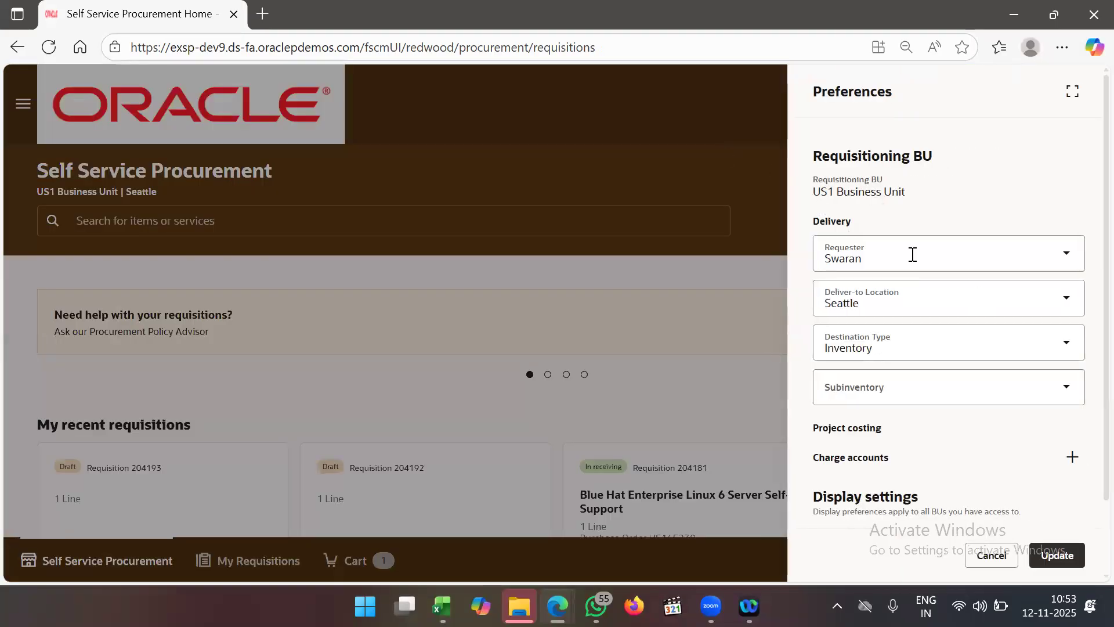
pyautogui.click(912, 305)
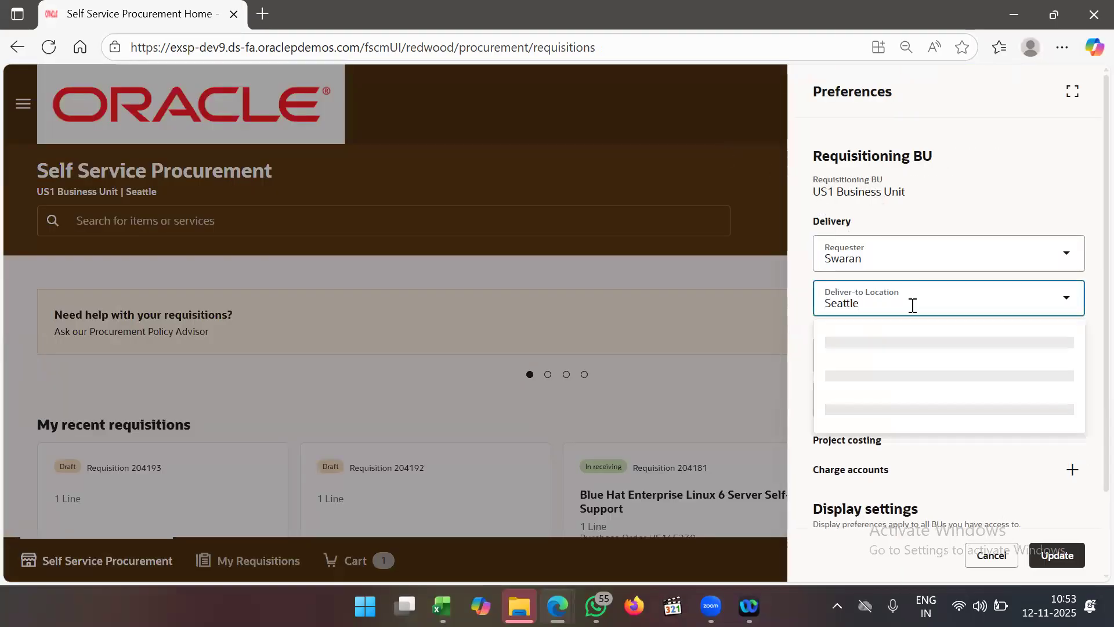
pyautogui.press('BackSpace')
pyautogui.press('BackSpace')
pyautogui.press('BackSpace')
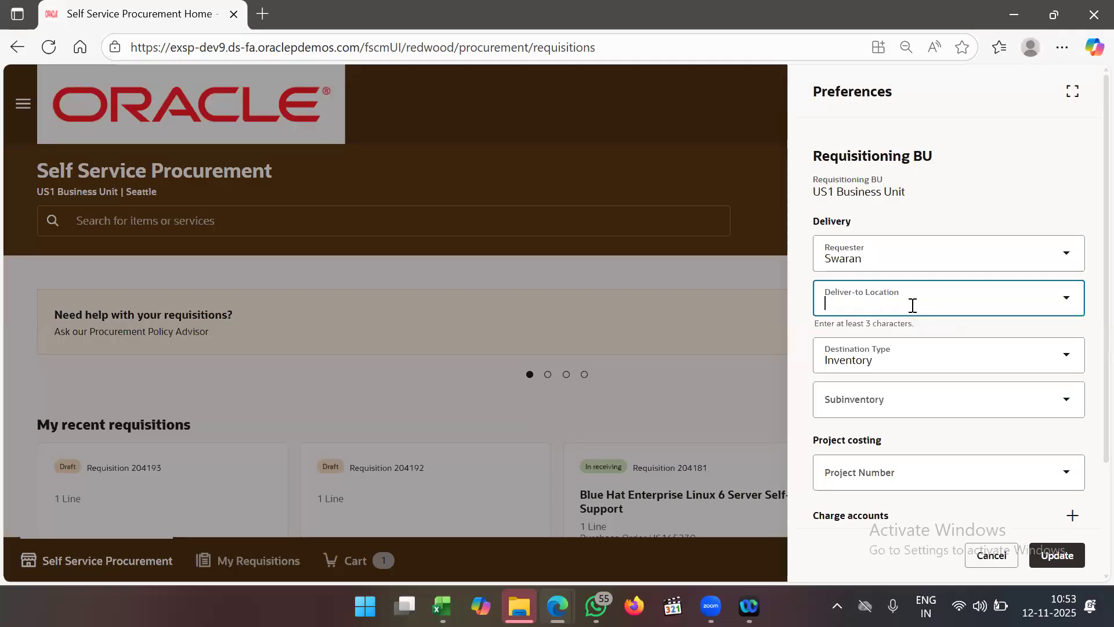
pyautogui.write('B')
pyautogui.press('BackSpace')
pyautogui.press('BackSpace')
pyautogui.write('Bangalore')
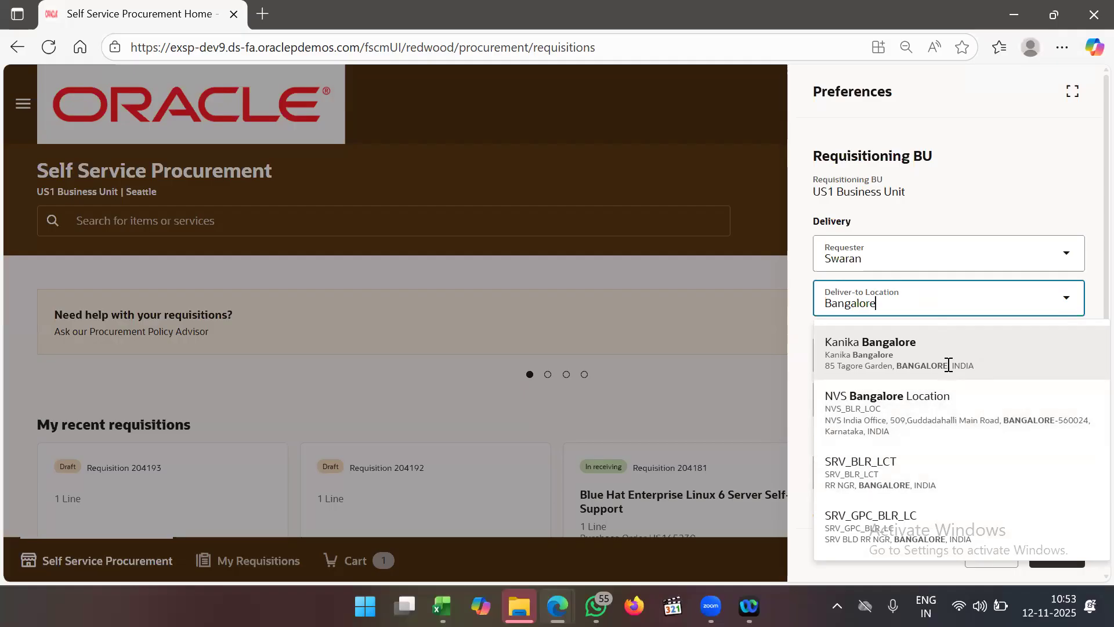
pyautogui.click(959, 398)
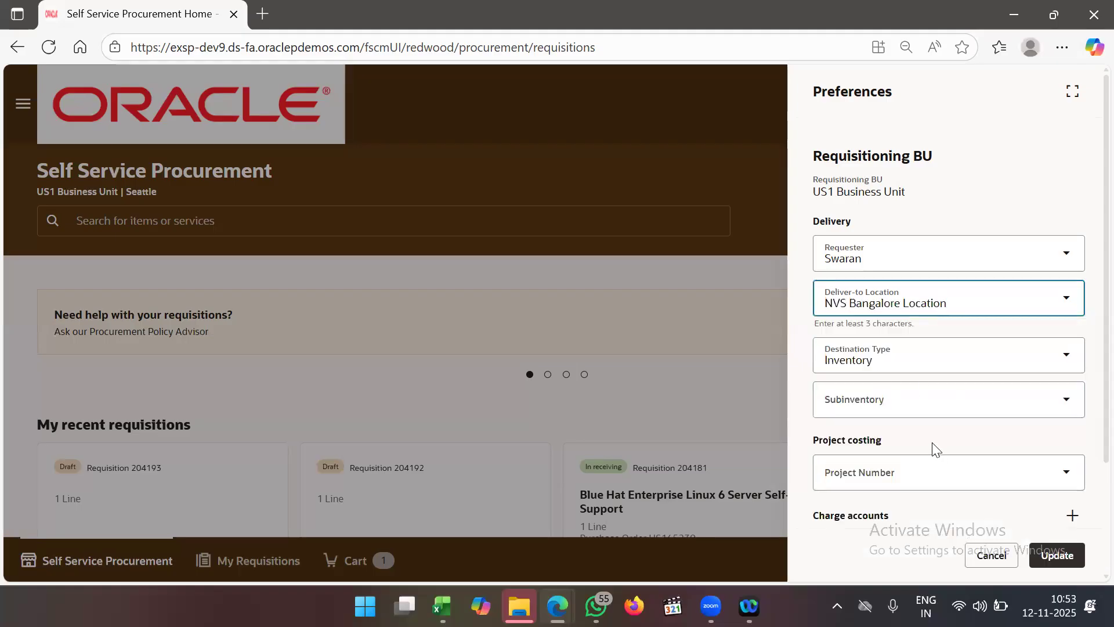
pyautogui.scroll(-2, 940, 451)
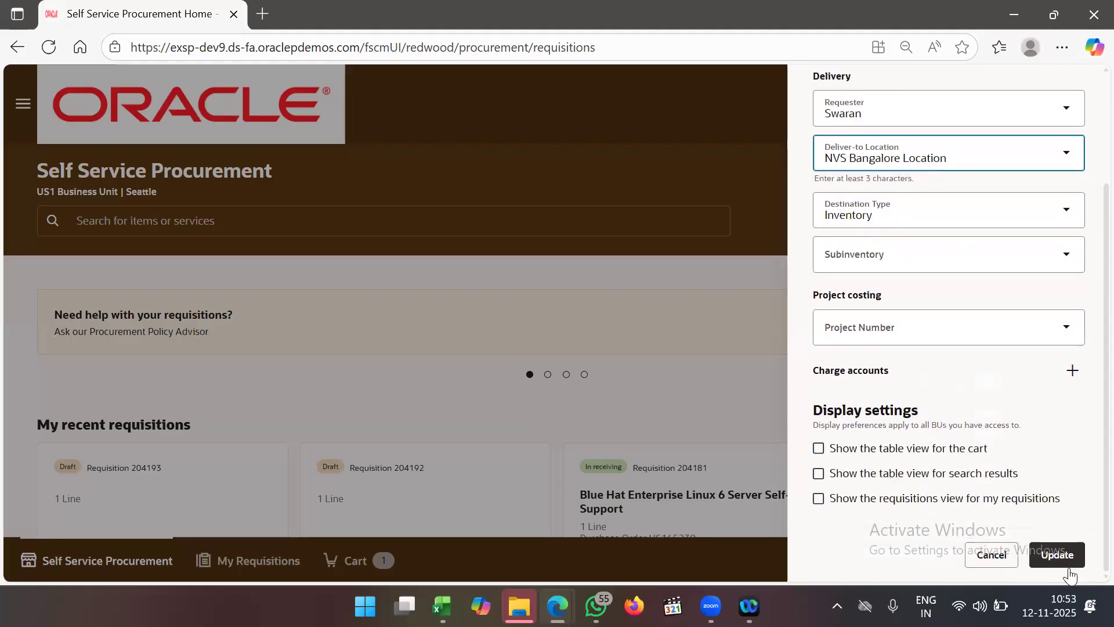
pyautogui.click(1057, 555)
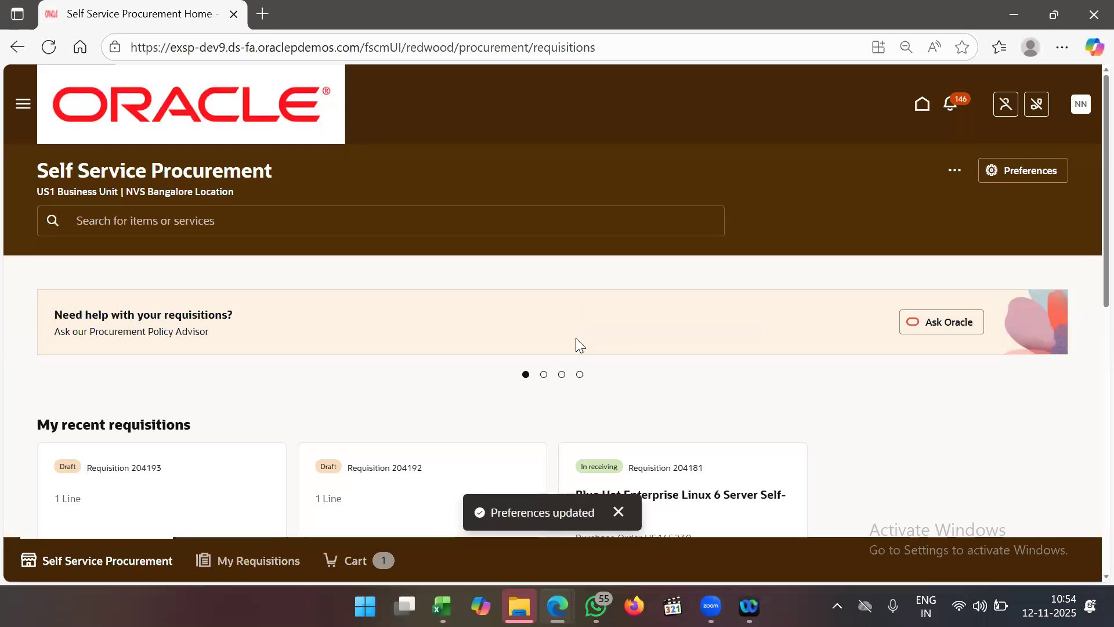
pyautogui.scroll(-3, 577, 339)
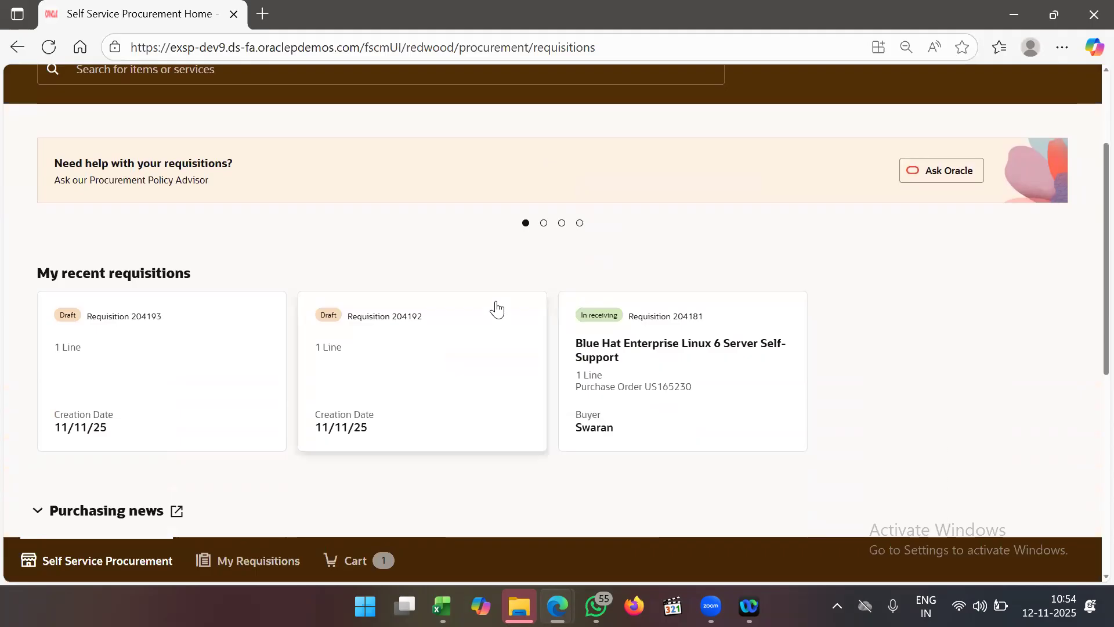
pyautogui.scroll(3, 496, 309)
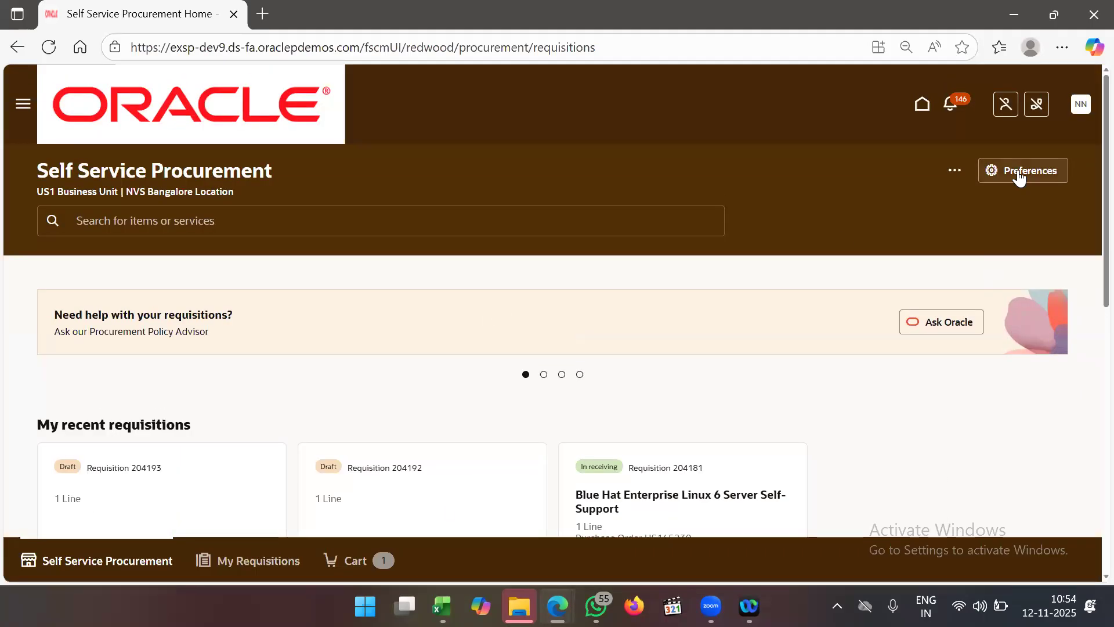
# - Swap the deliver-to location from NVS Bangalore Location to Kanika Bangalore and update the preferences
pyautogui.click(1018, 169)
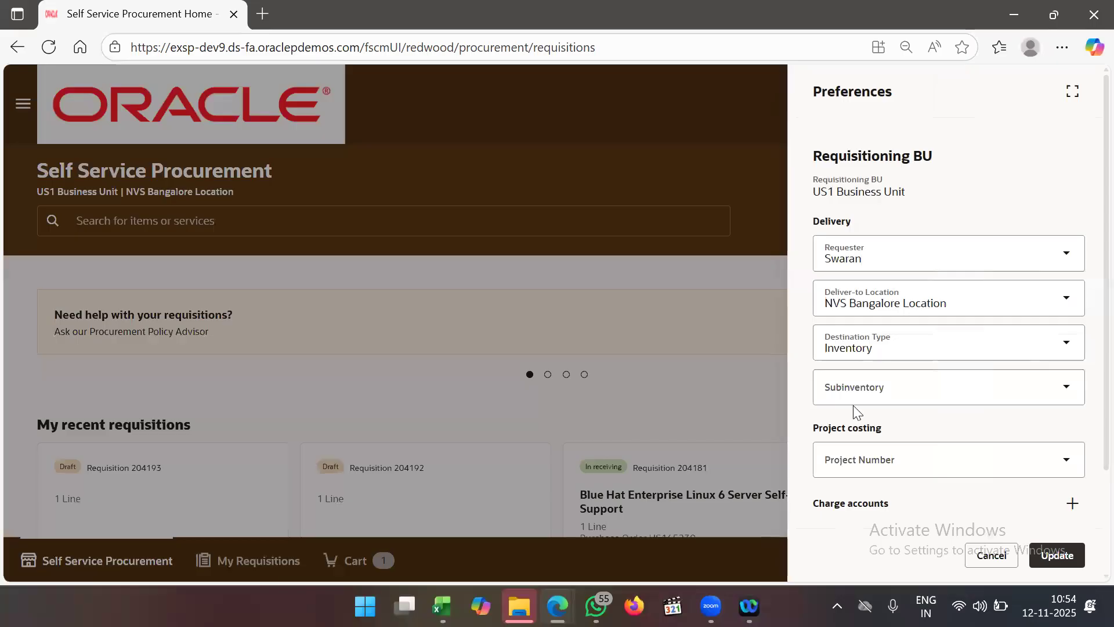
pyautogui.click(952, 303)
pyautogui.moveTo(955, 307); pyautogui.dragTo(811, 318)
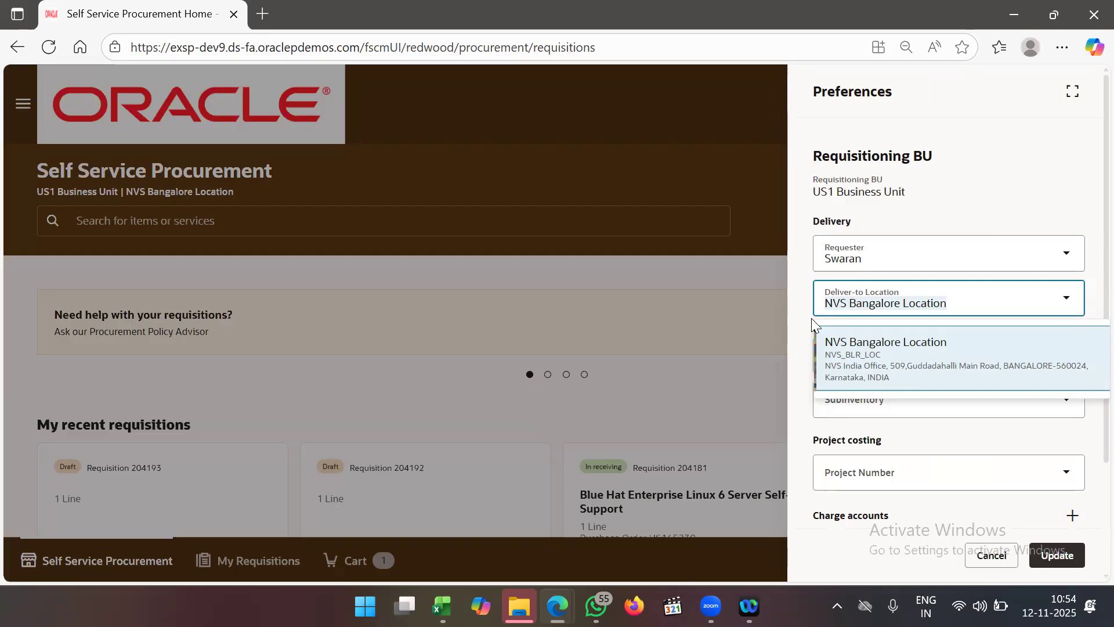
pyautogui.press('BackSpace')
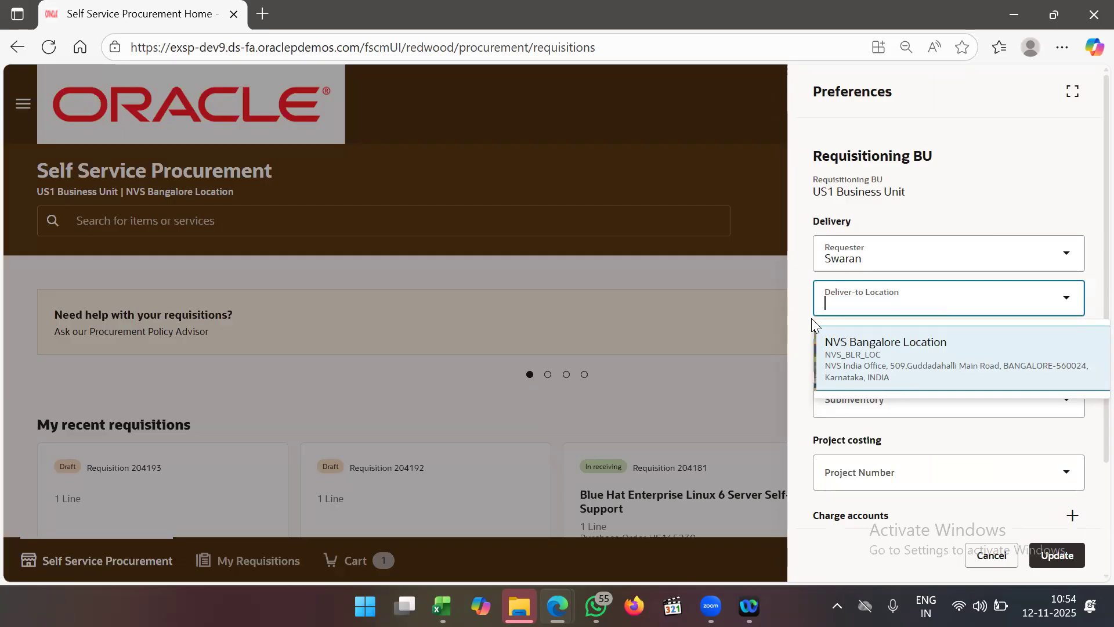
pyautogui.write('Bang')
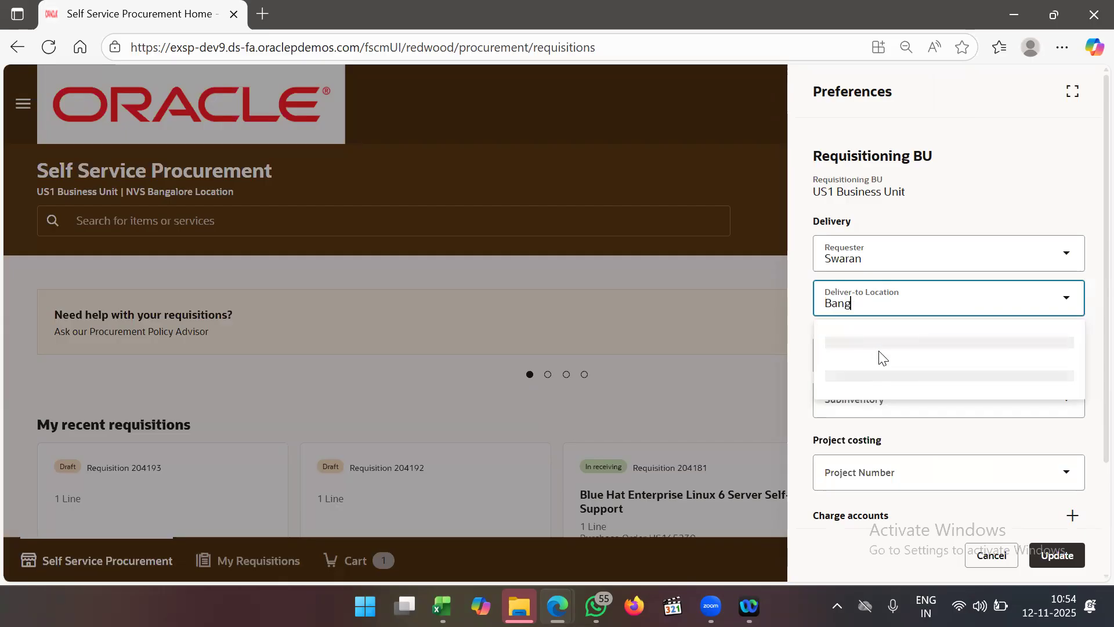
pyautogui.write('a')
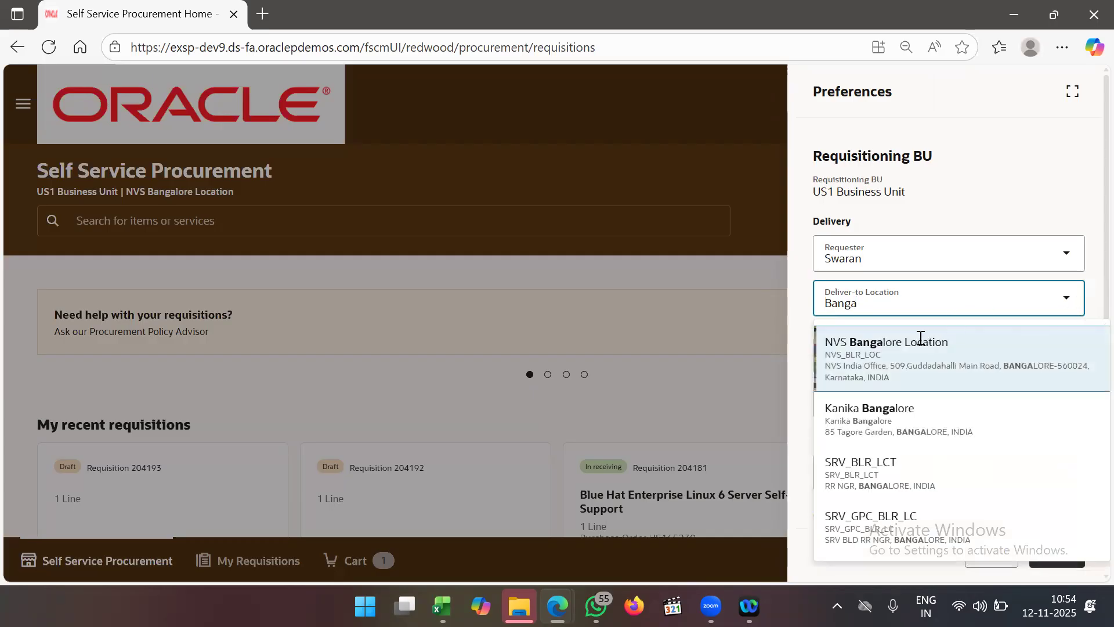
pyautogui.click(907, 416)
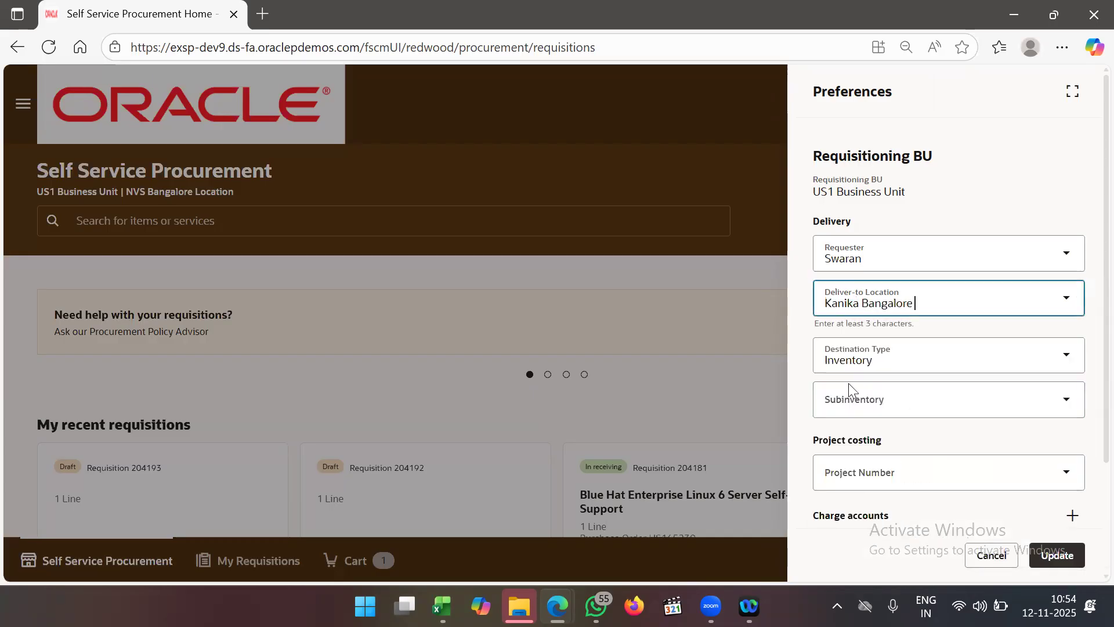
pyautogui.click(942, 309)
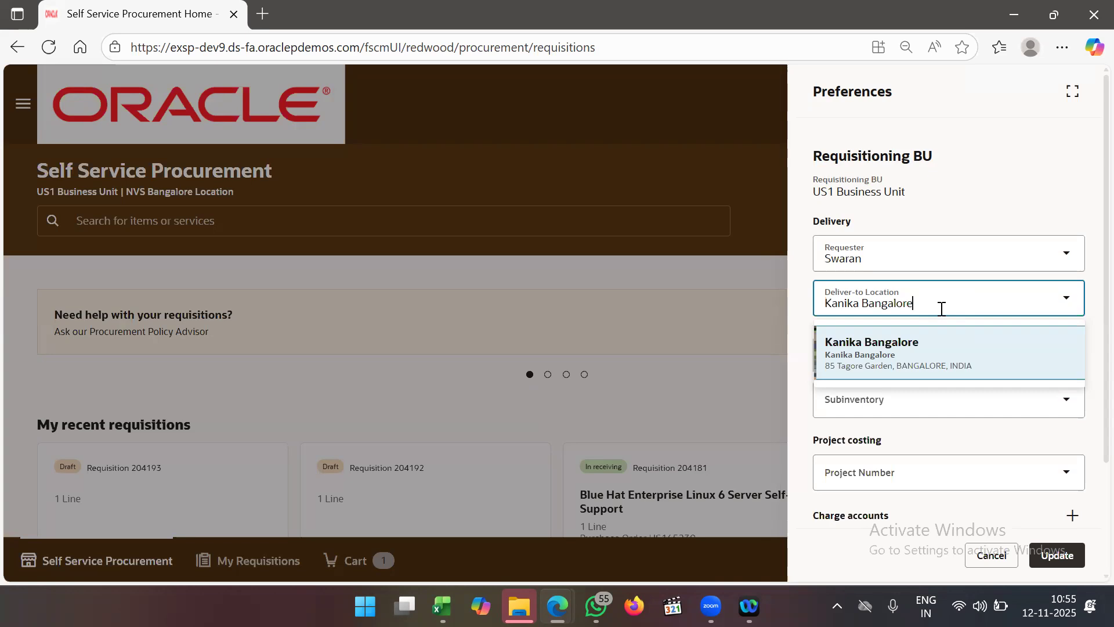
pyautogui.click(1057, 570)
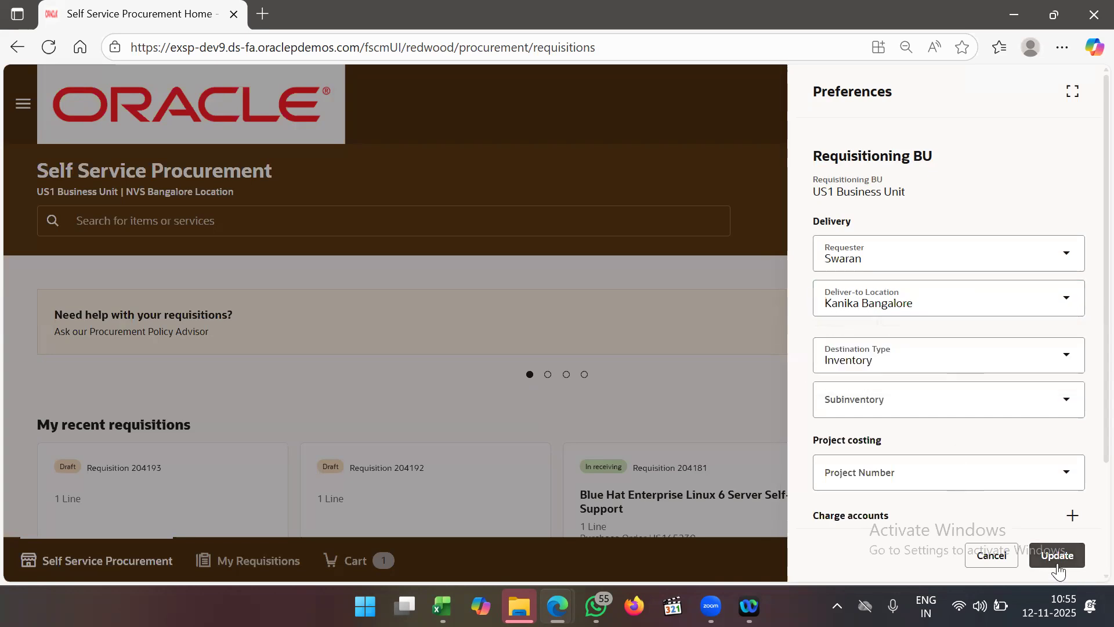
pyautogui.click(1058, 571)
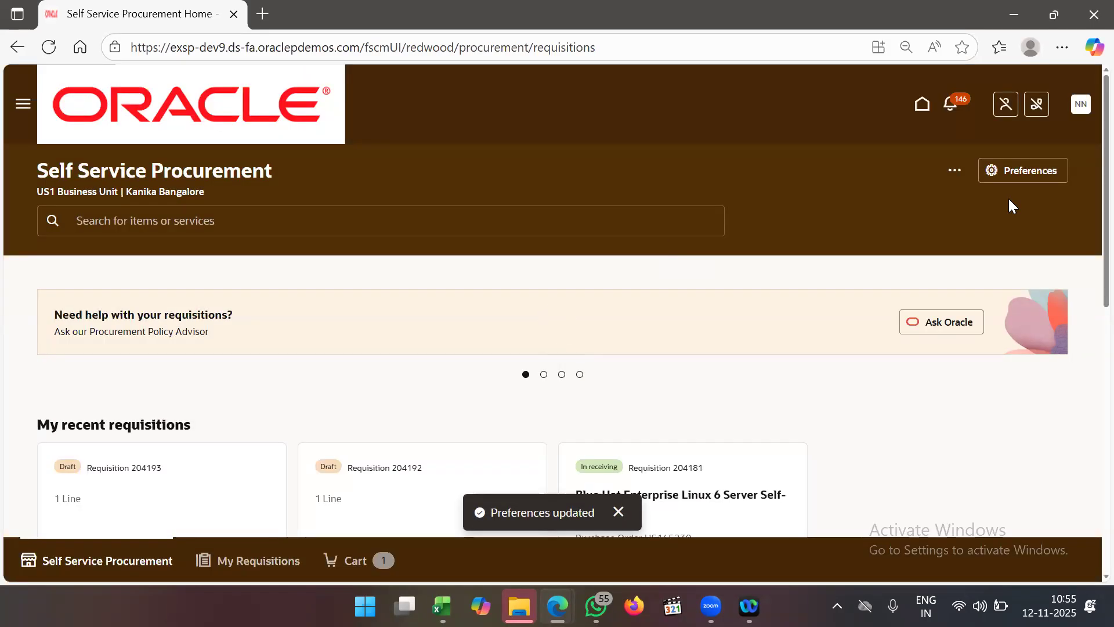
# - Browse the 351 requisitions in My Requisitions, topped by the Delivered $5,000.00 requisition 204194
pyautogui.click(954, 171)
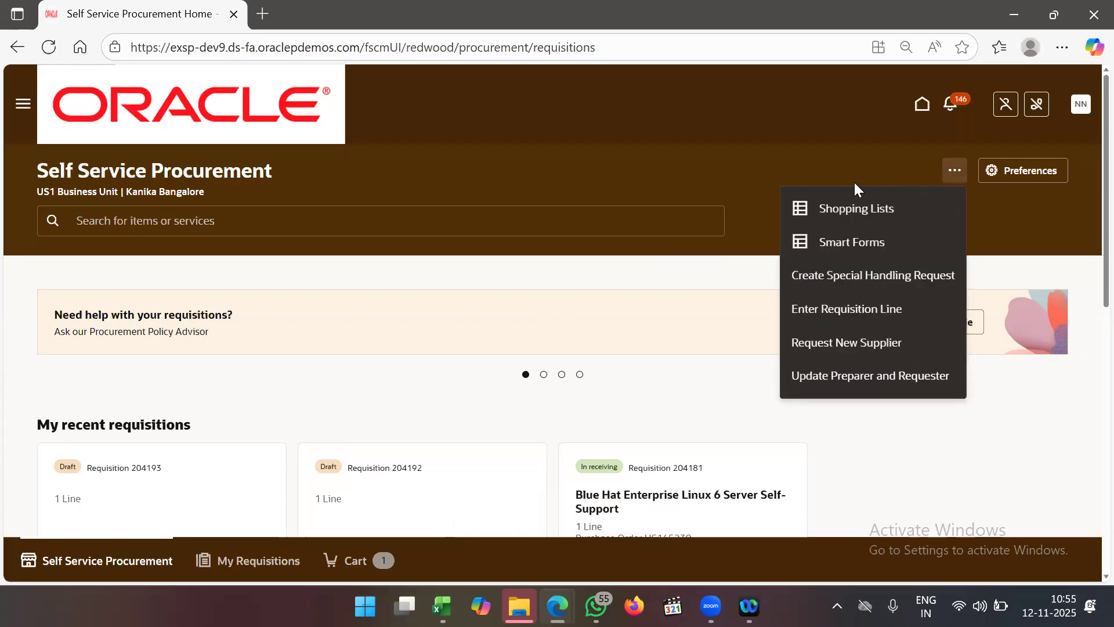
pyautogui.click(749, 191)
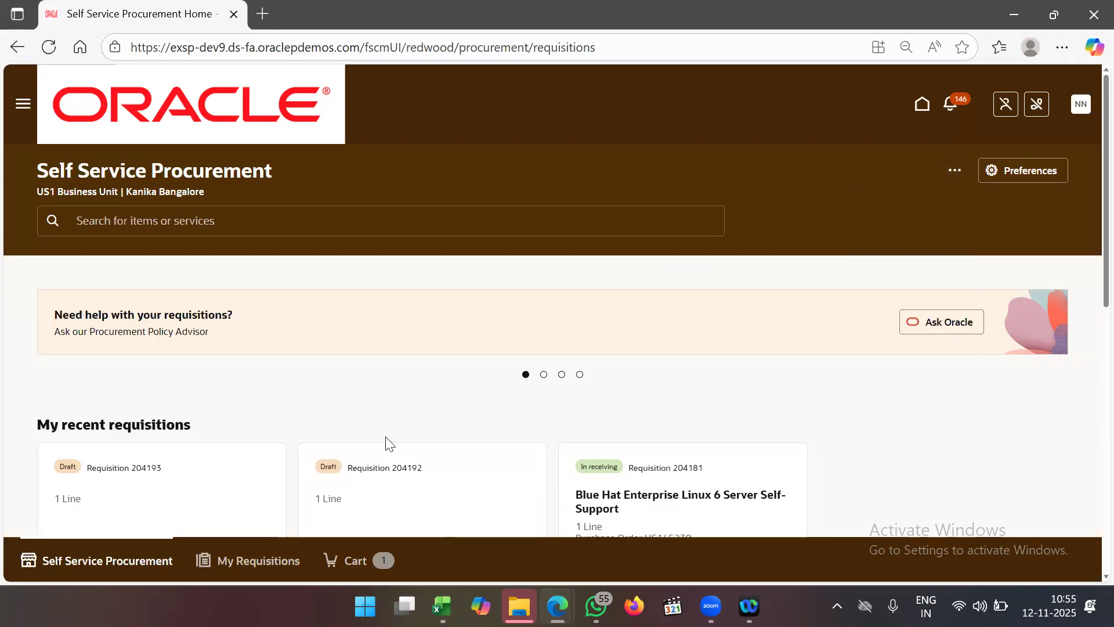
pyautogui.click(230, 557)
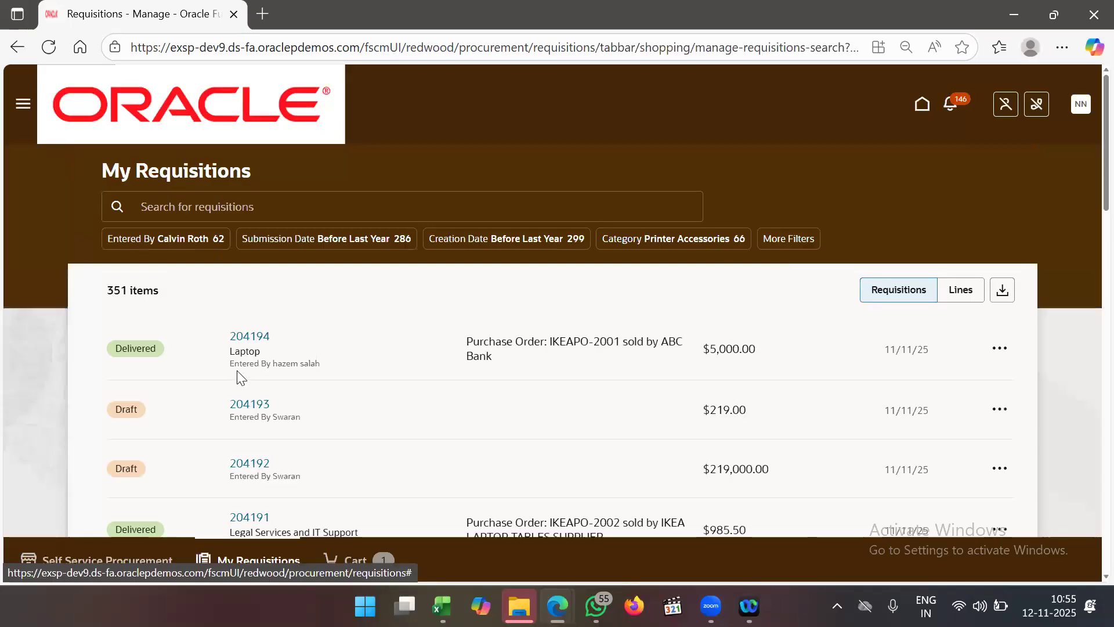
pyautogui.scroll(-4, 299, 386)
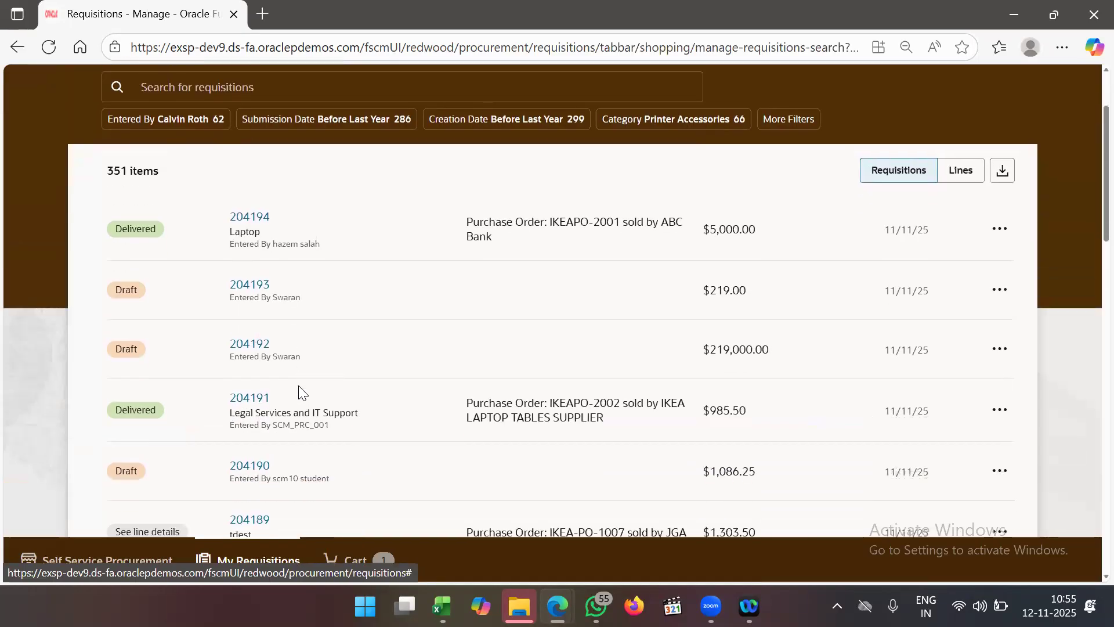
pyautogui.scroll(-12, 298, 385)
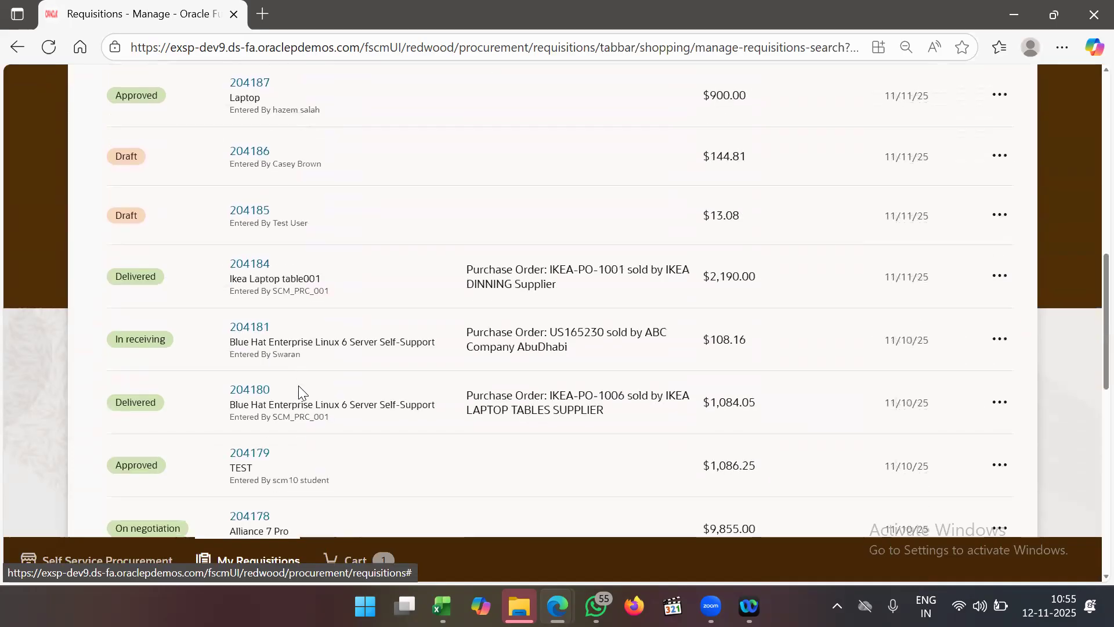
pyautogui.scroll(15, 299, 385)
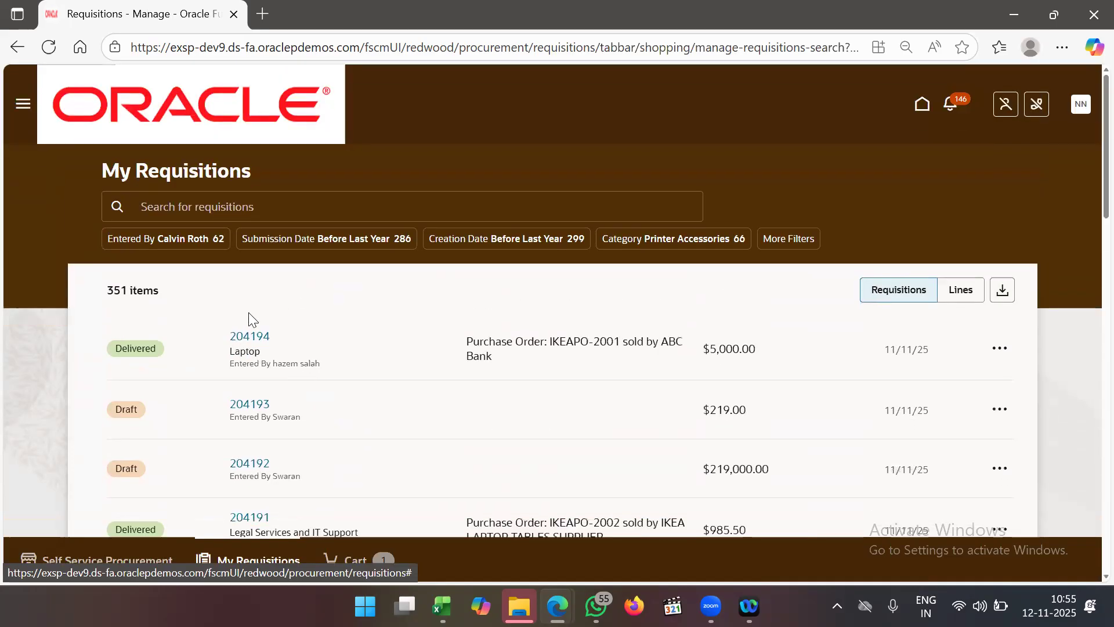
# - Search requisitions for ABI_MIN, which returns 0 items, then open the Settings and Actions menu
pyautogui.click(250, 209)
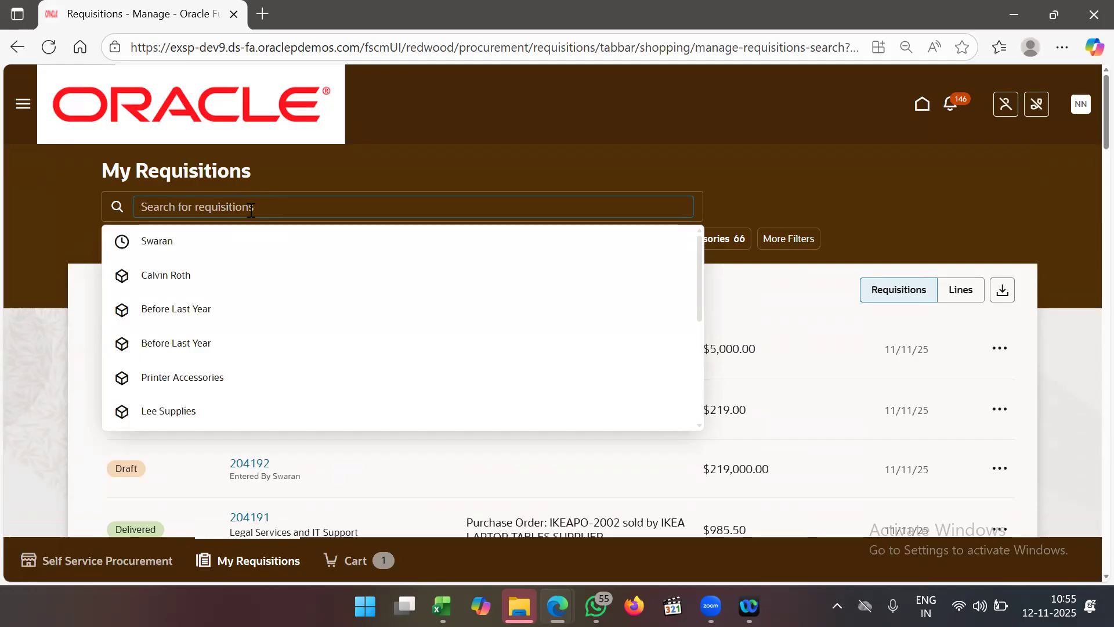
pyautogui.write('ABI')
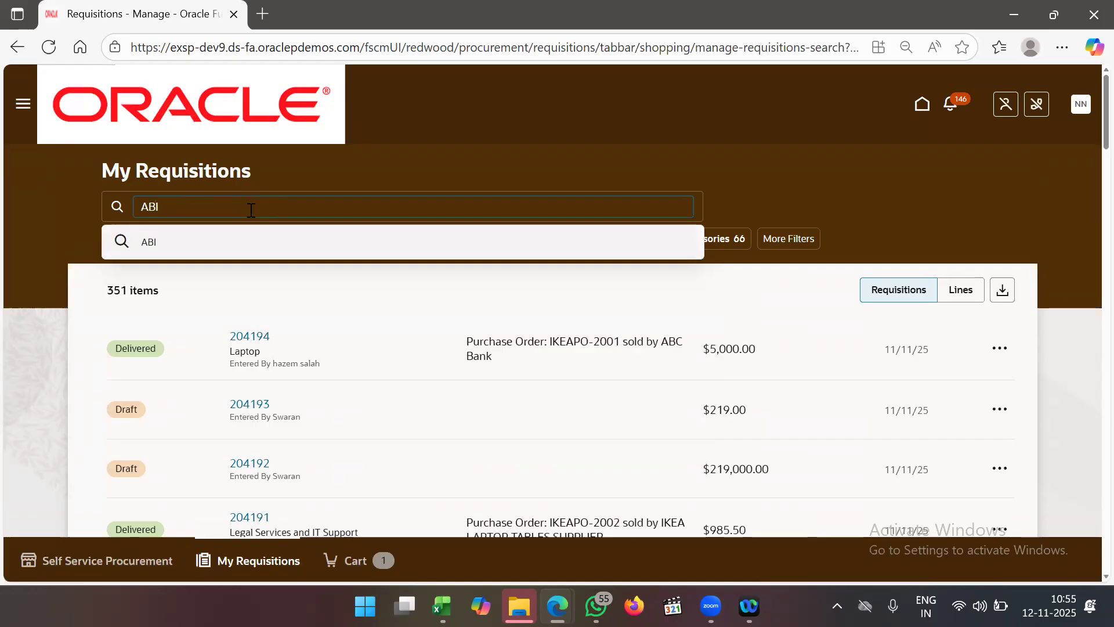
pyautogui.write('_MIN')
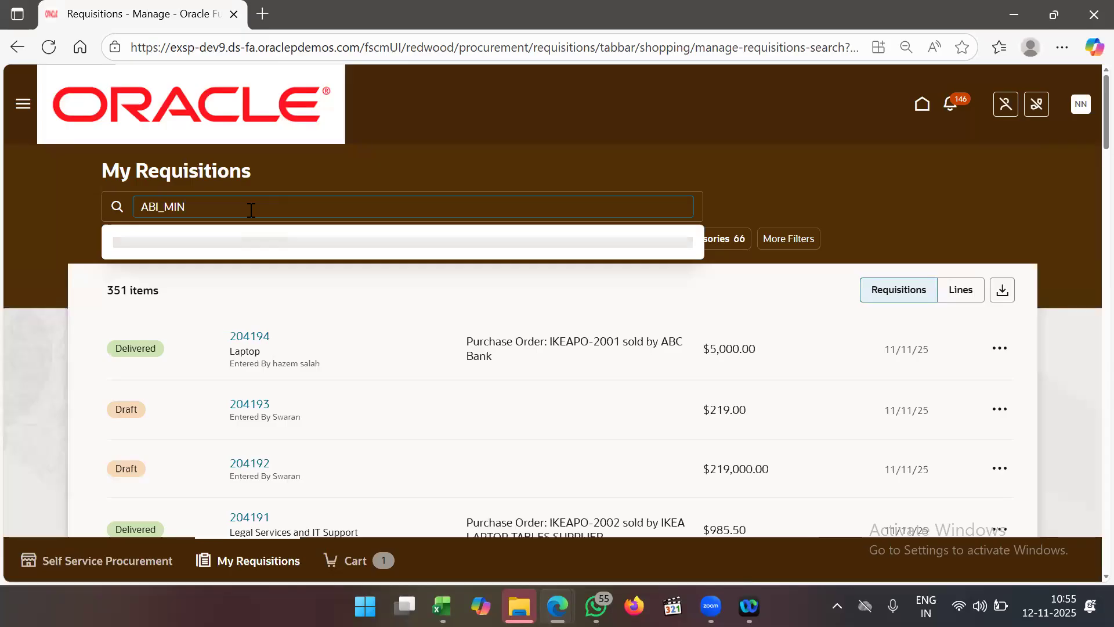
pyautogui.press('Return')
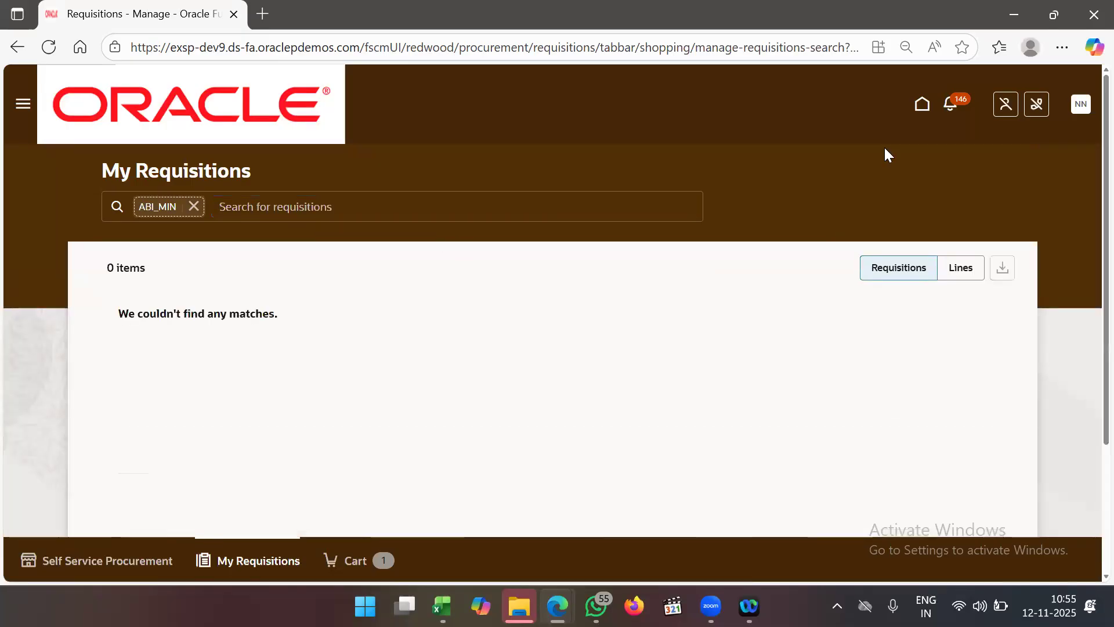
pyautogui.click(1077, 119)
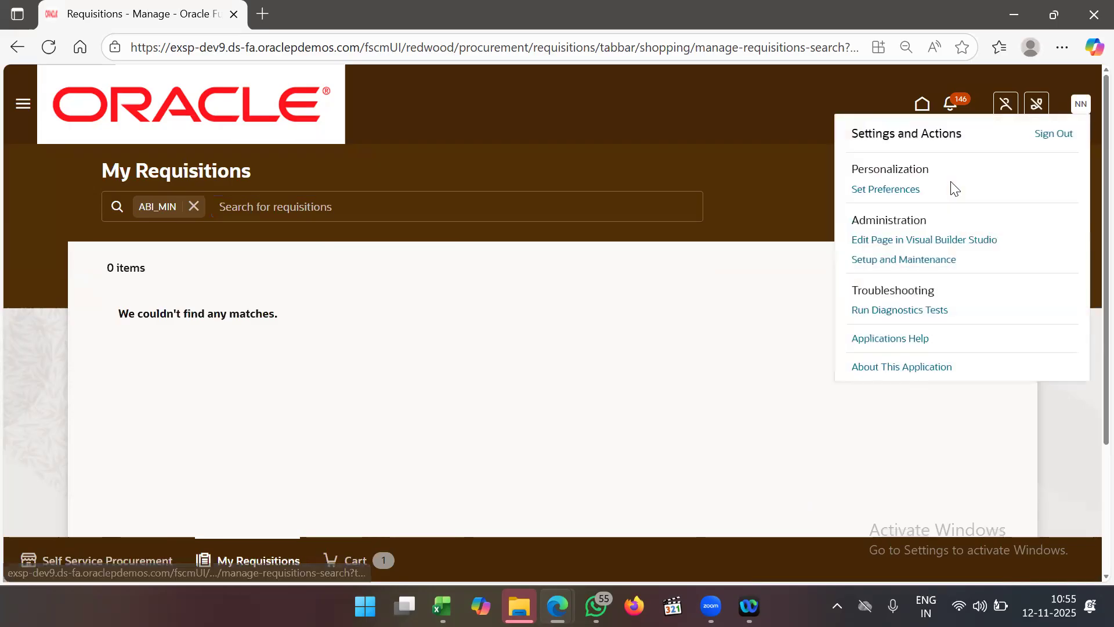
# - Search Setup and Maintenance tasks for 'manage admin' and open Manage Administrator Profile Values
pyautogui.click(884, 261)
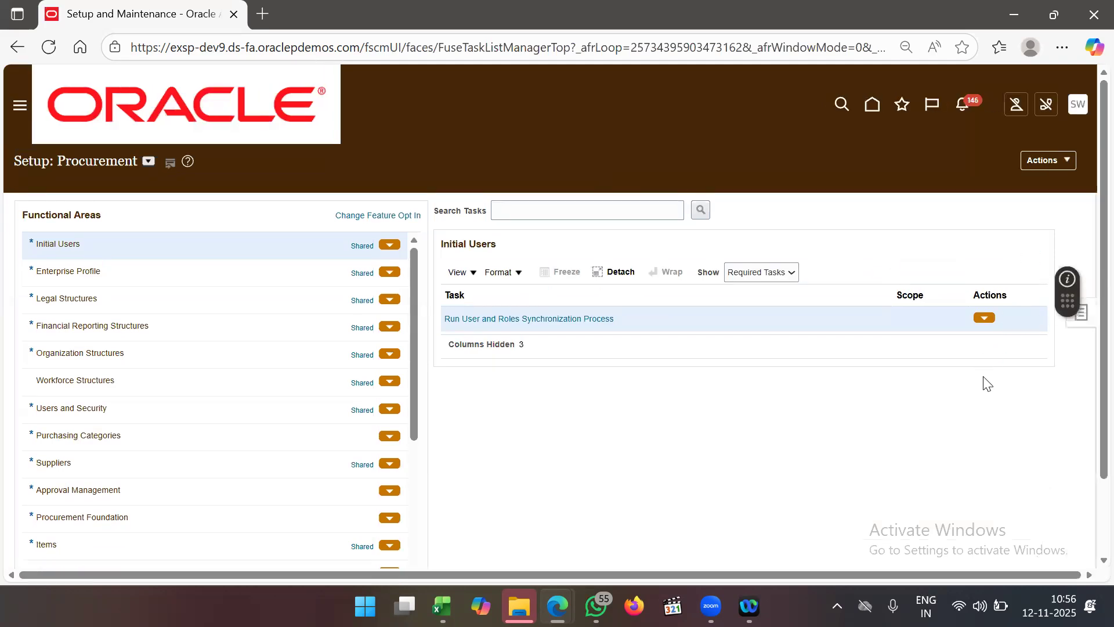
pyautogui.click(955, 318)
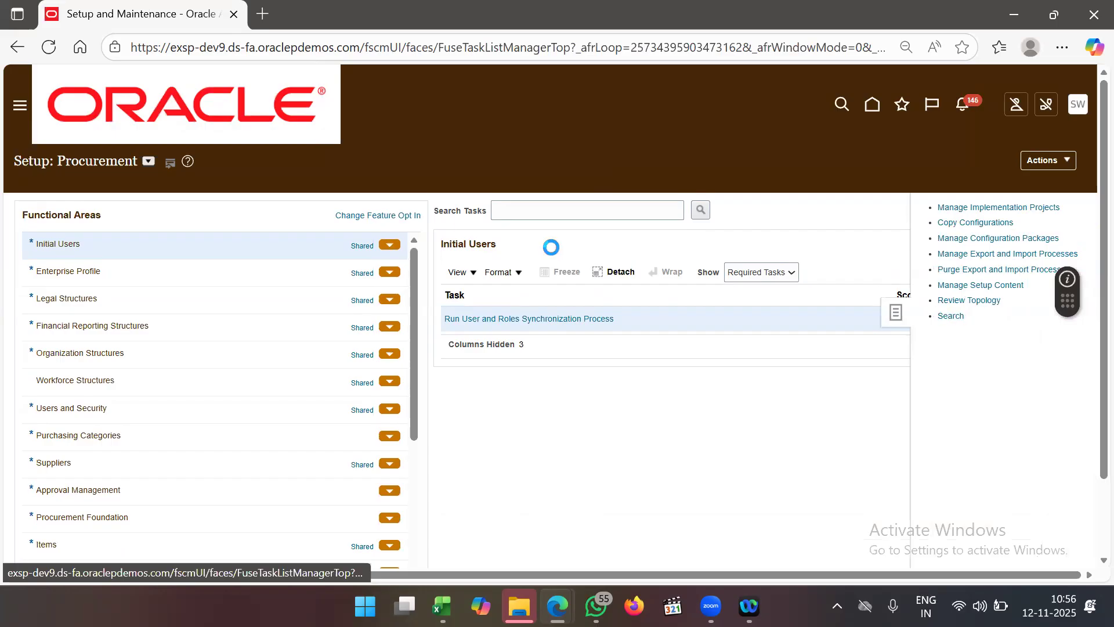
pyautogui.click(335, 210)
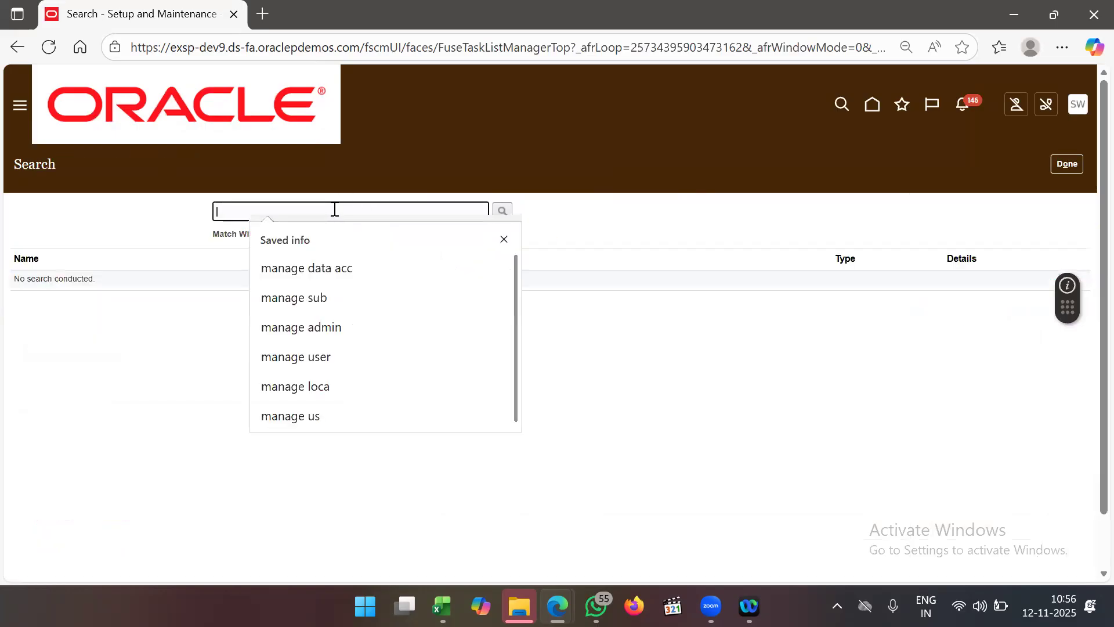
pyautogui.write('manage admin')
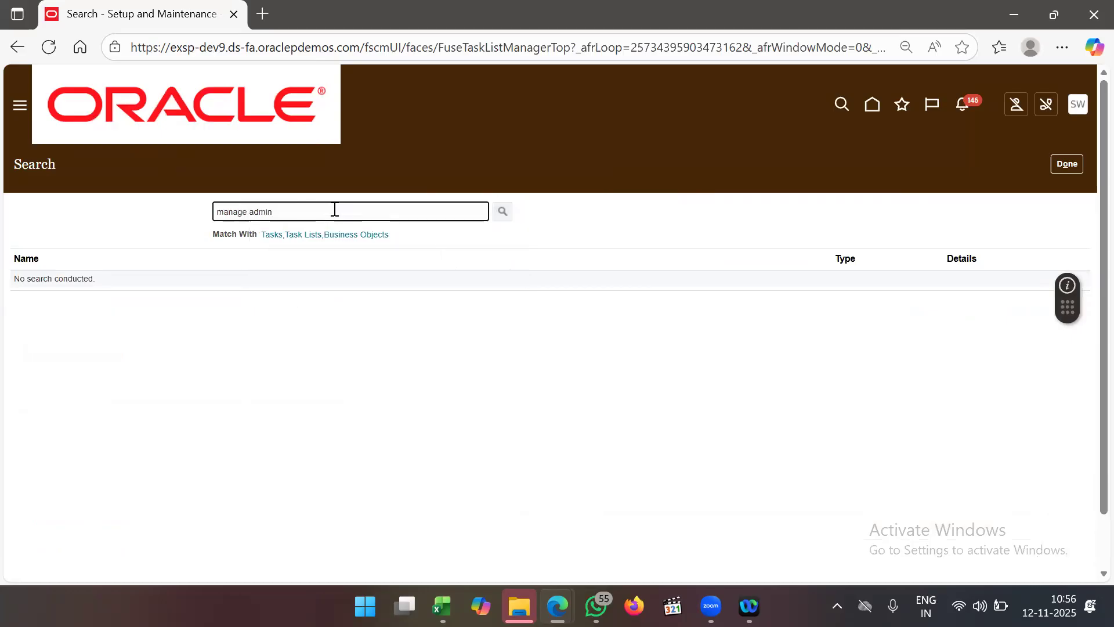
pyautogui.press('Return')
pyautogui.click(135, 323)
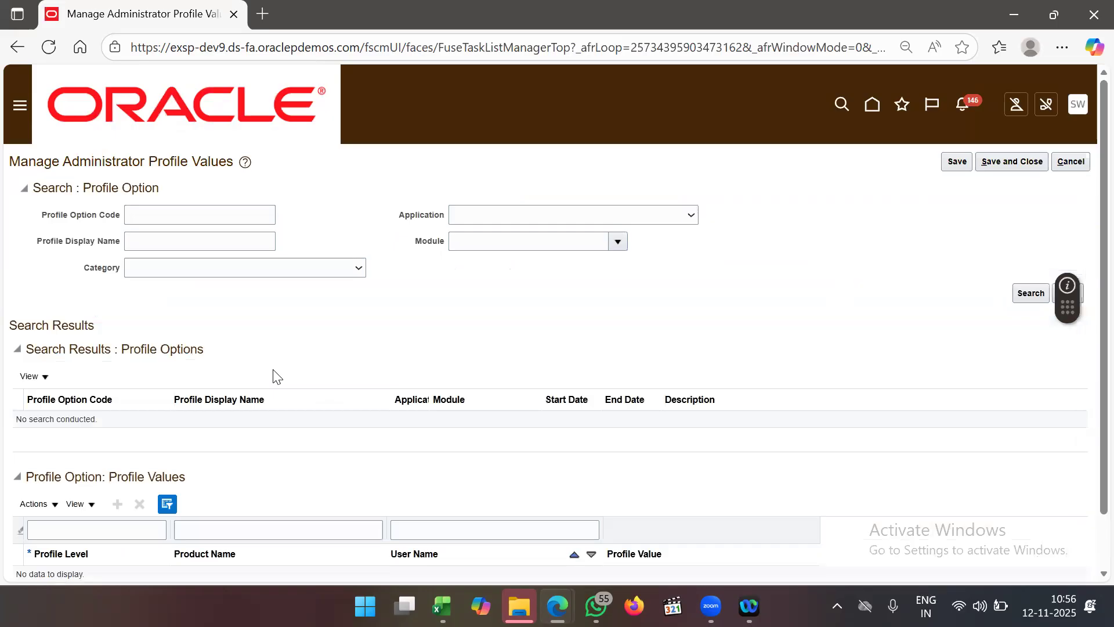
# - Search profile options by display name '%Recu%' and scroll down through the results
pyautogui.click(186, 244)
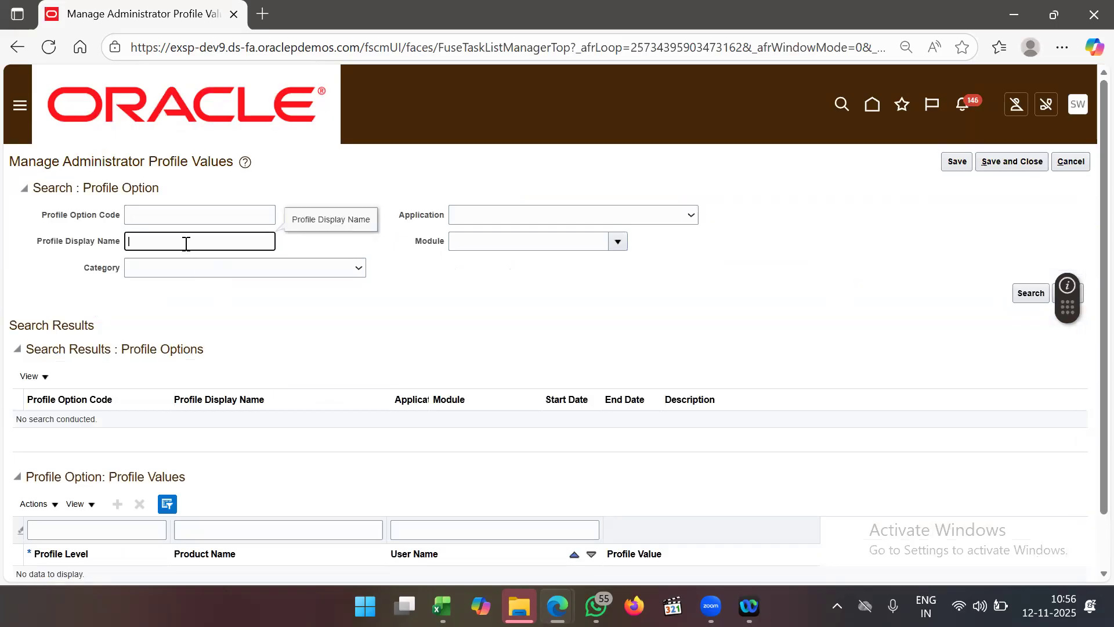
pyautogui.write('%Rec')
pyautogui.write('u')
pyautogui.write('%')
pyautogui.press('Return')
pyautogui.scroll(-3, 663, 369)
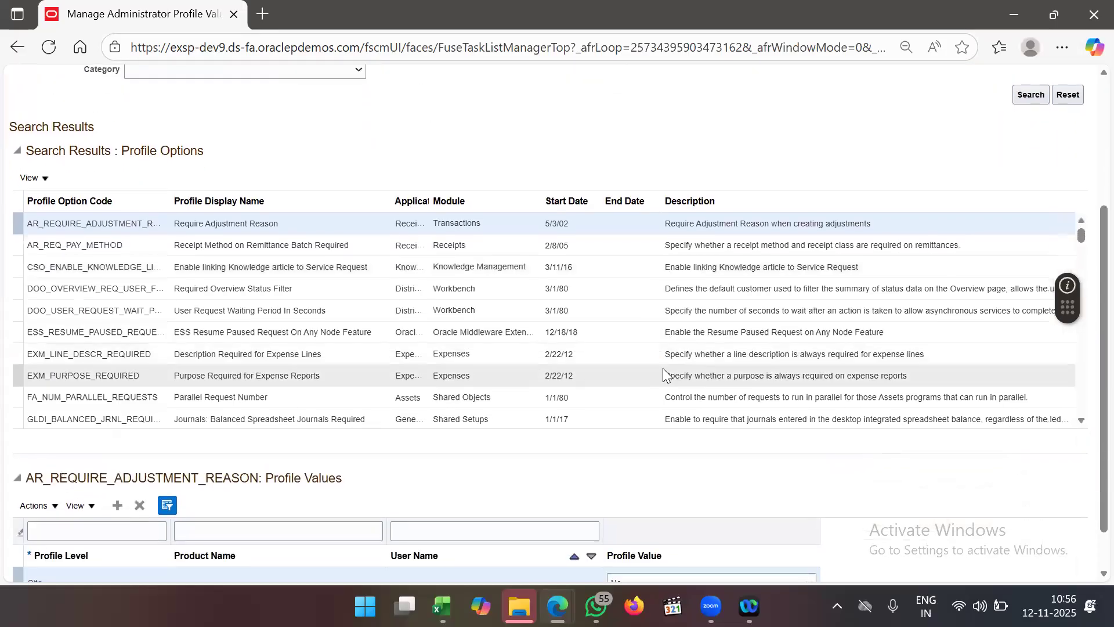
pyautogui.scroll(-3, 701, 375)
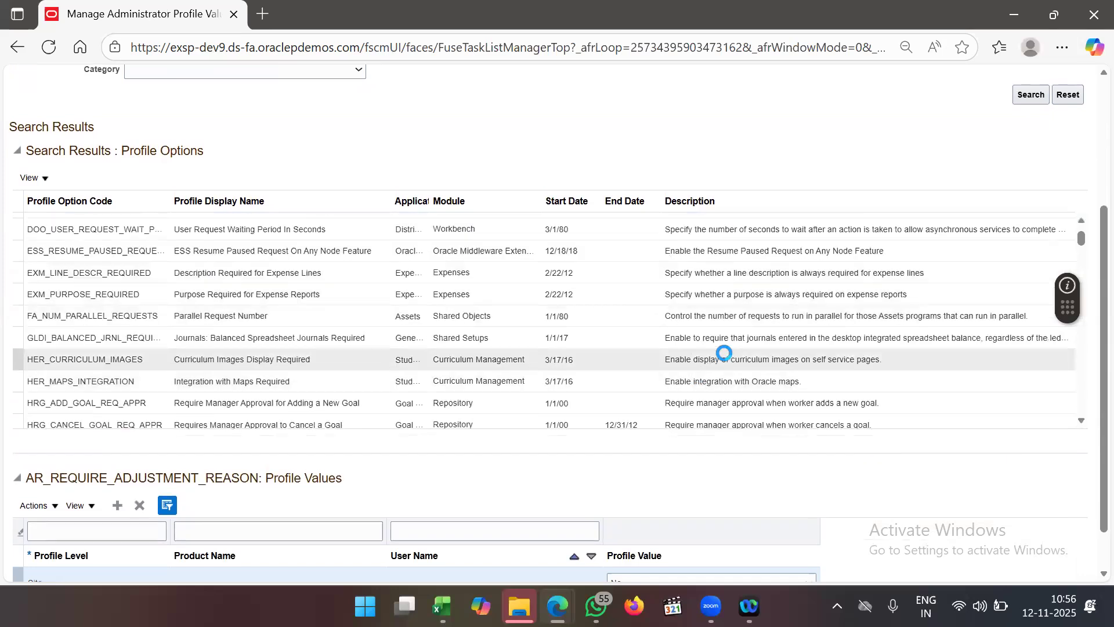
pyautogui.scroll(-5, 725, 353)
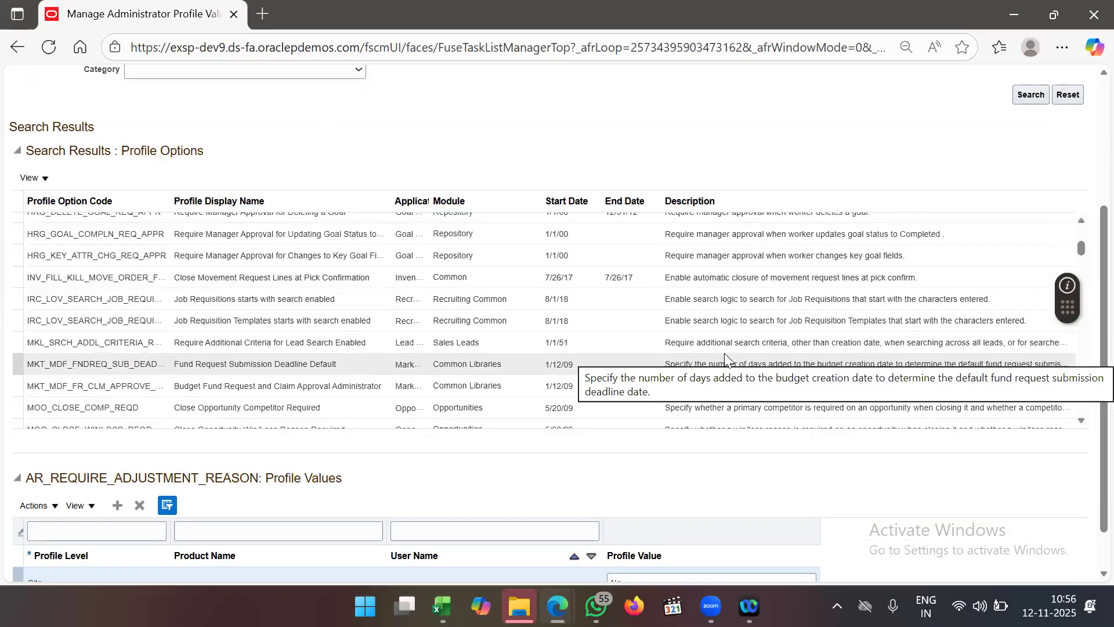
pyautogui.scroll(-5, 725, 353)
pyautogui.scroll(-5, 725, 353)
pyautogui.scroll(-2, 724, 359)
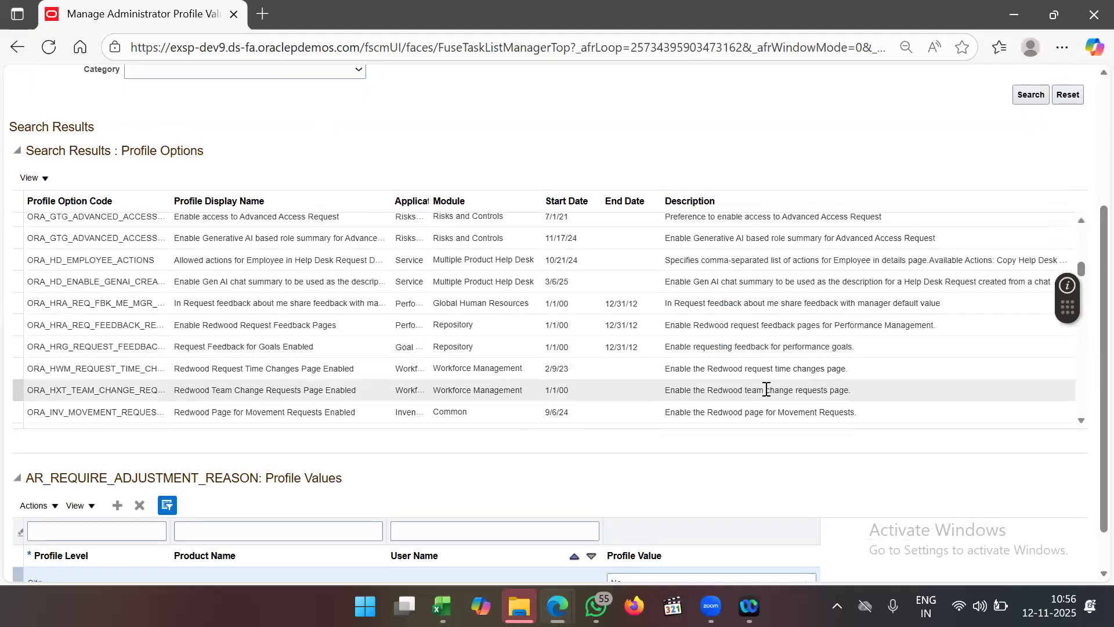
pyautogui.scroll(-2, 766, 388)
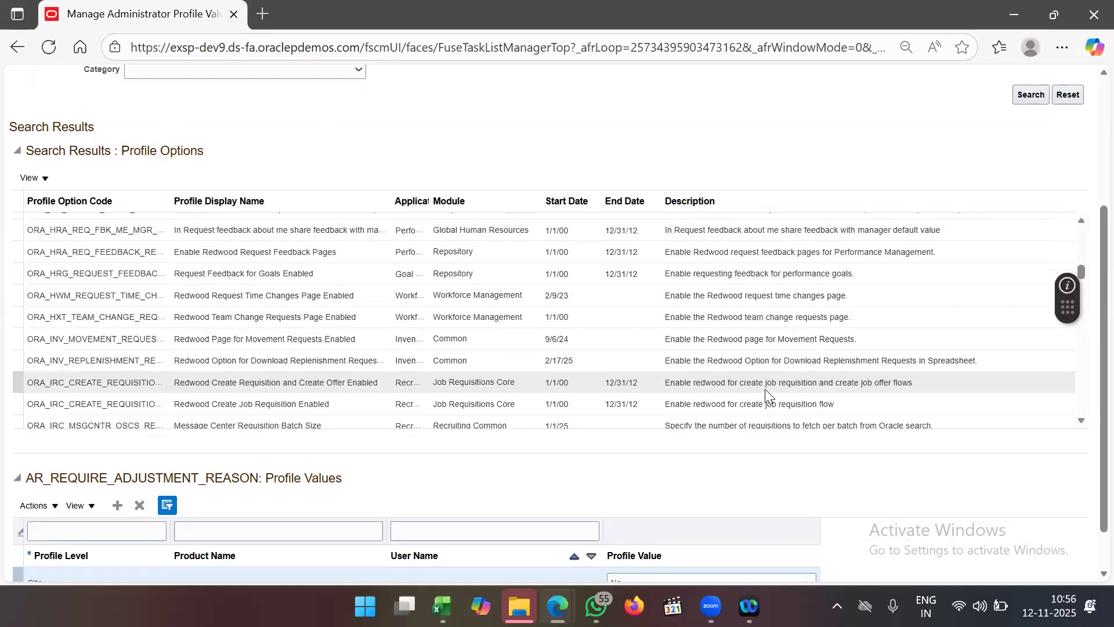
pyautogui.scroll(-2, 765, 389)
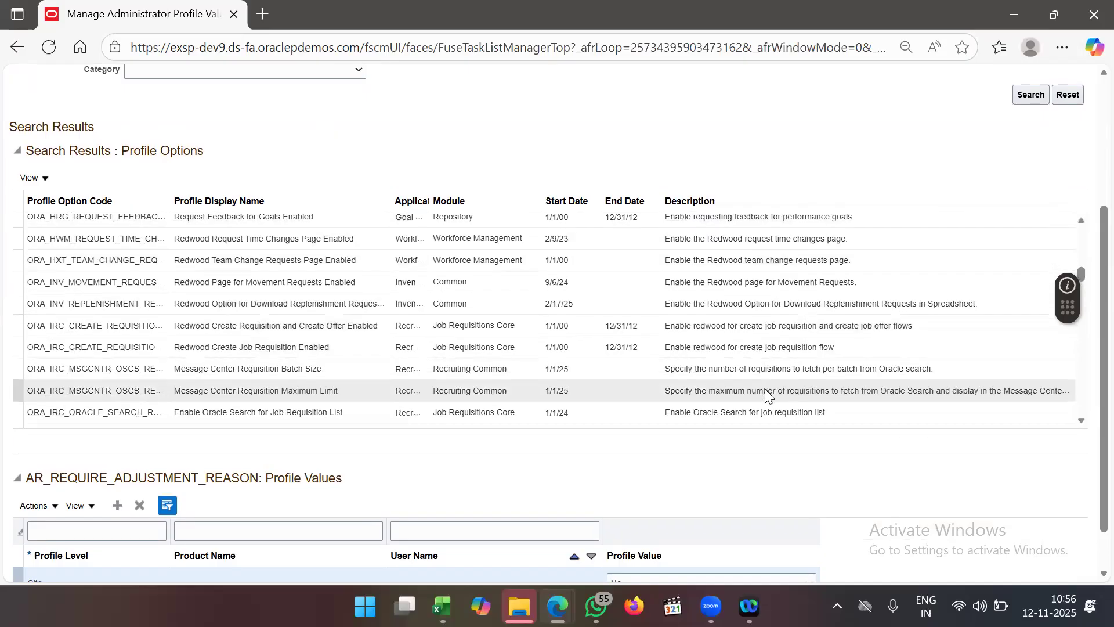
pyautogui.scroll(-1, 757, 246)
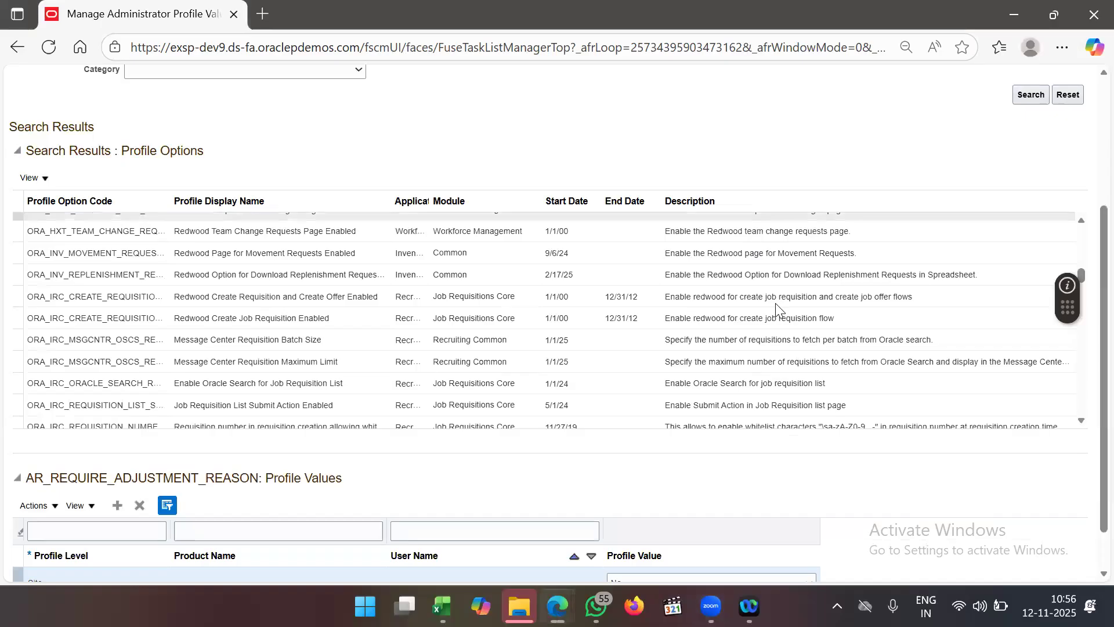
pyautogui.scroll(-3, 777, 311)
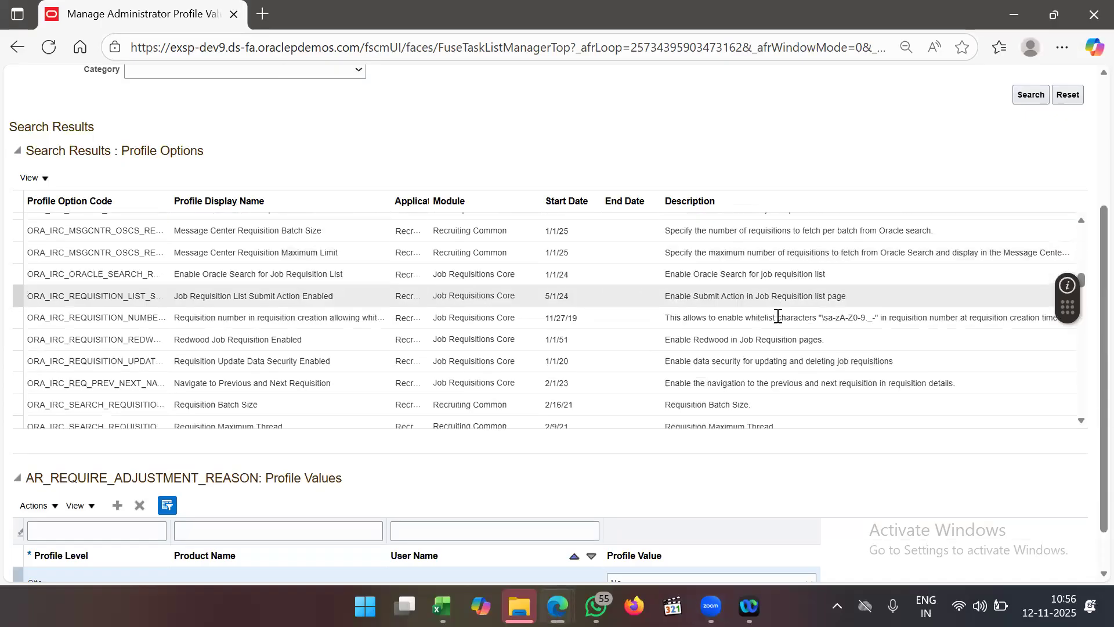
# - Change the Redwood Job Requisition Enabled profile's Site-level value from Y to N and save
pyautogui.click(783, 340)
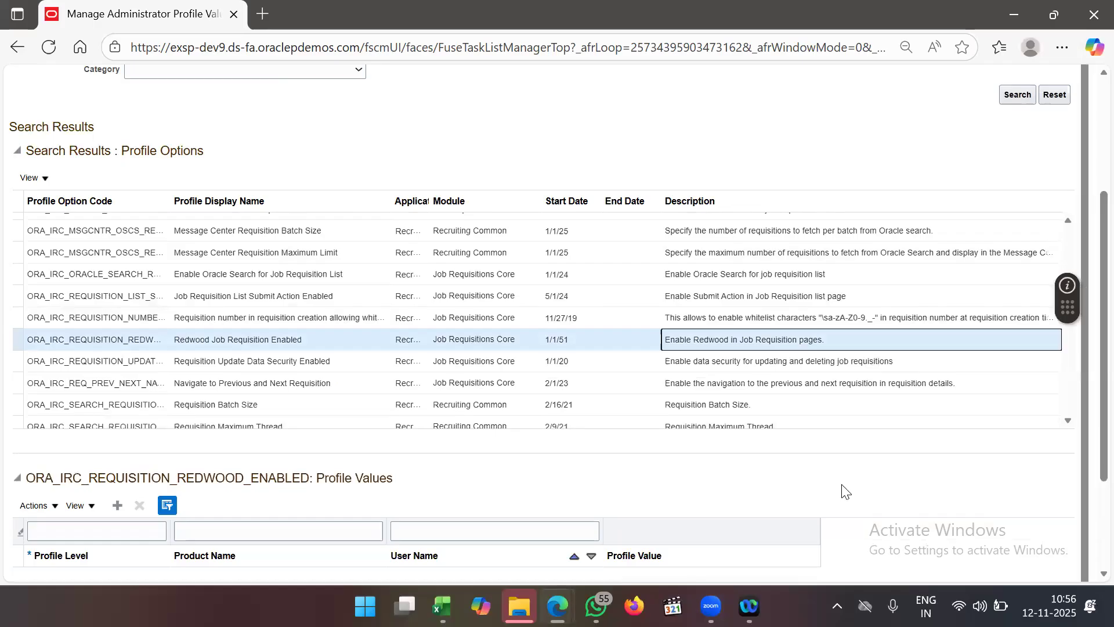
pyautogui.scroll(-1, 784, 498)
pyautogui.click(646, 527)
pyautogui.write('Y')
pyautogui.press('BackSpace')
pyautogui.write('N')
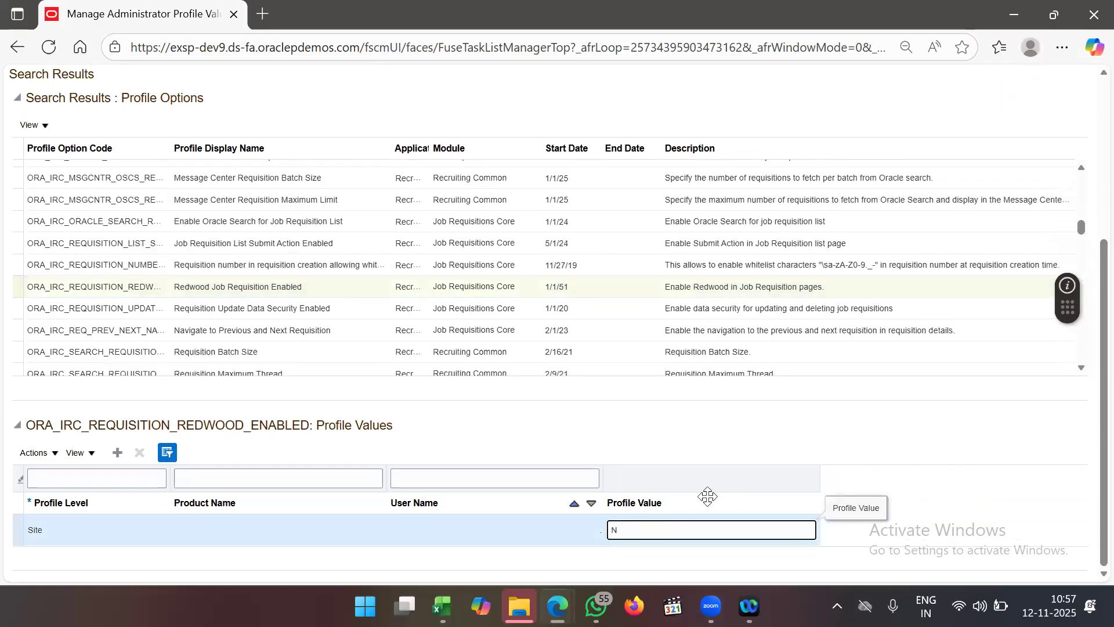
pyautogui.click(906, 452)
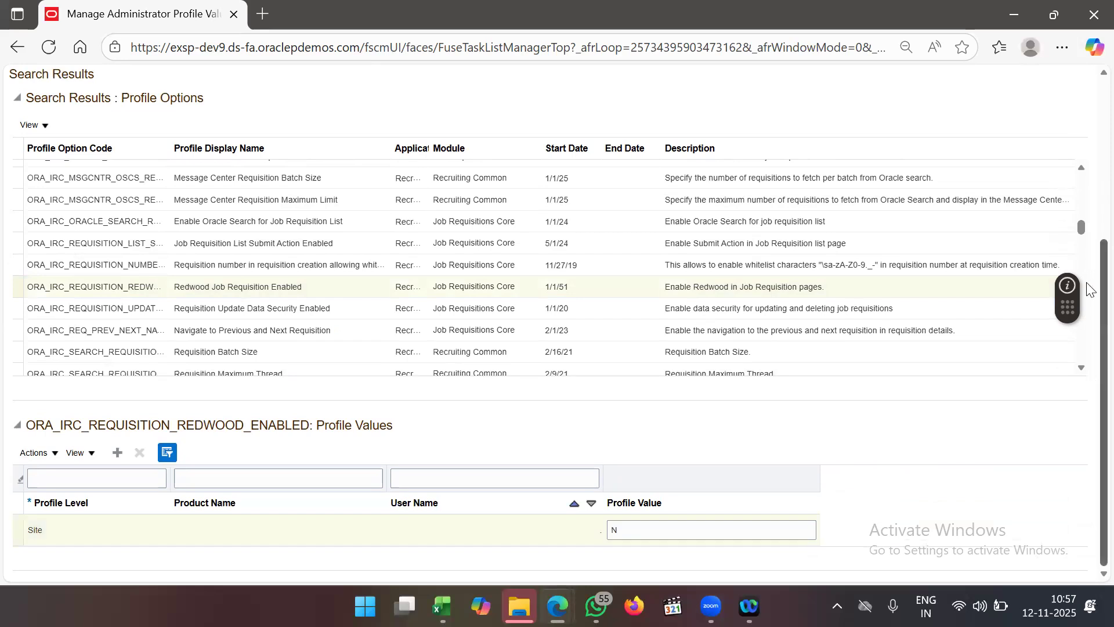
pyautogui.scroll(5, 1090, 288)
pyautogui.click(957, 162)
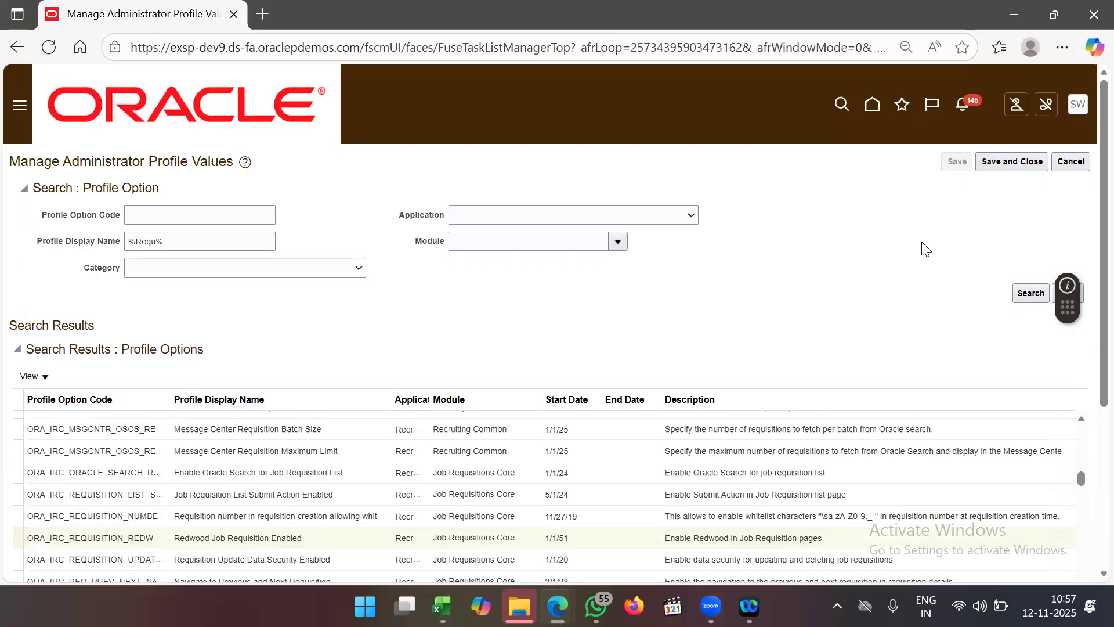
# - Scroll the profile results to bring ORA_POR_MY_REQS_HEADER_VIEW_ENABLED into view
pyautogui.scroll(-3, 911, 311)
pyautogui.scroll(-3, 834, 409)
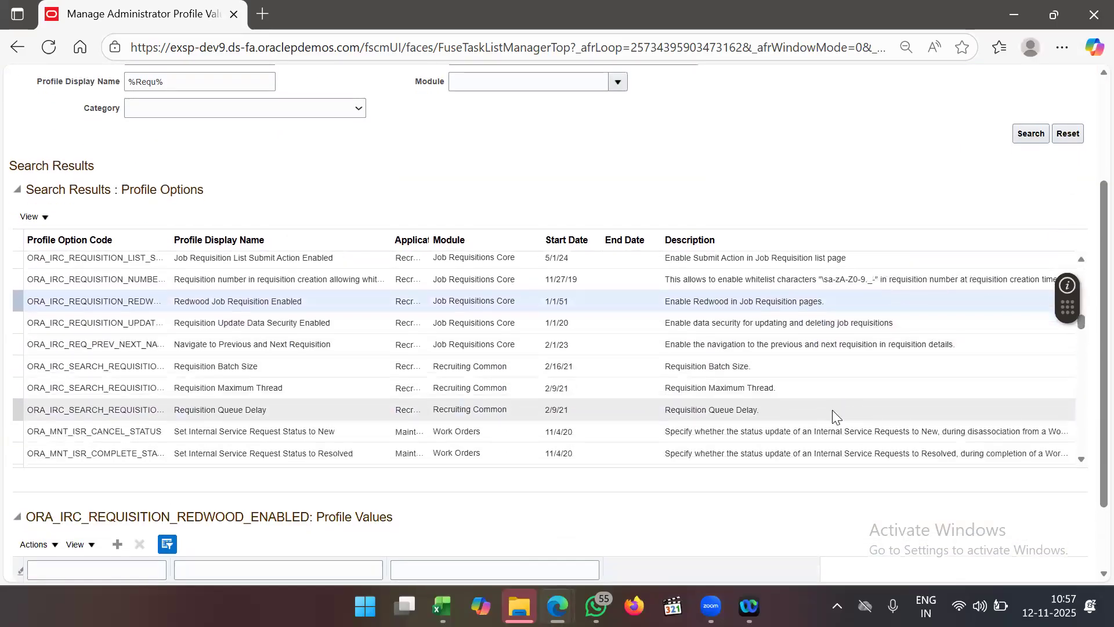
pyautogui.scroll(-1, 832, 410)
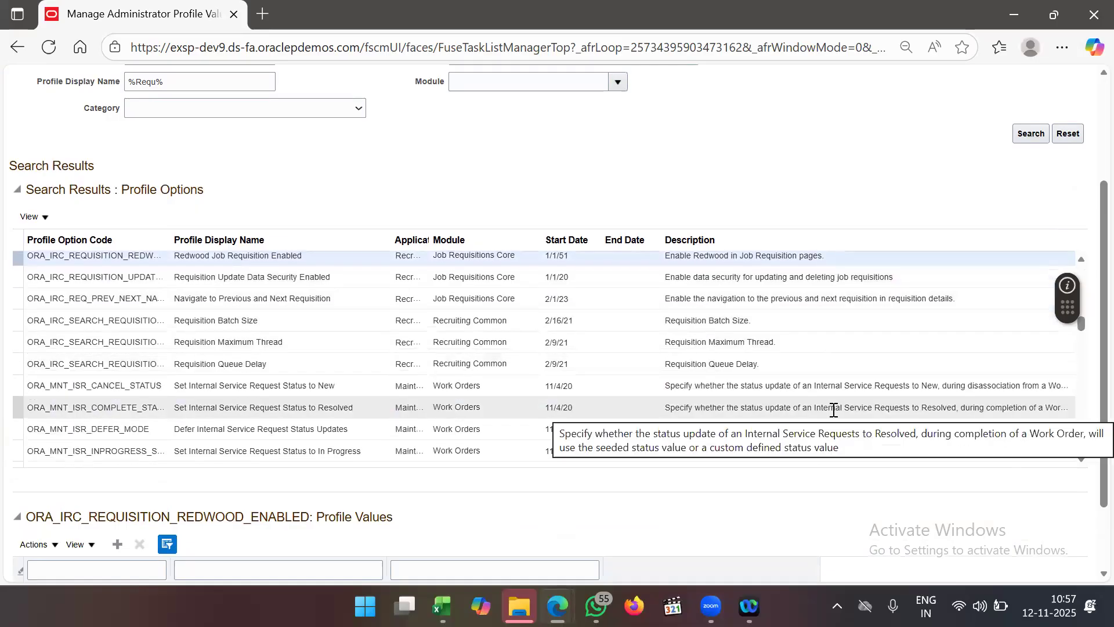
pyautogui.scroll(-3, 833, 410)
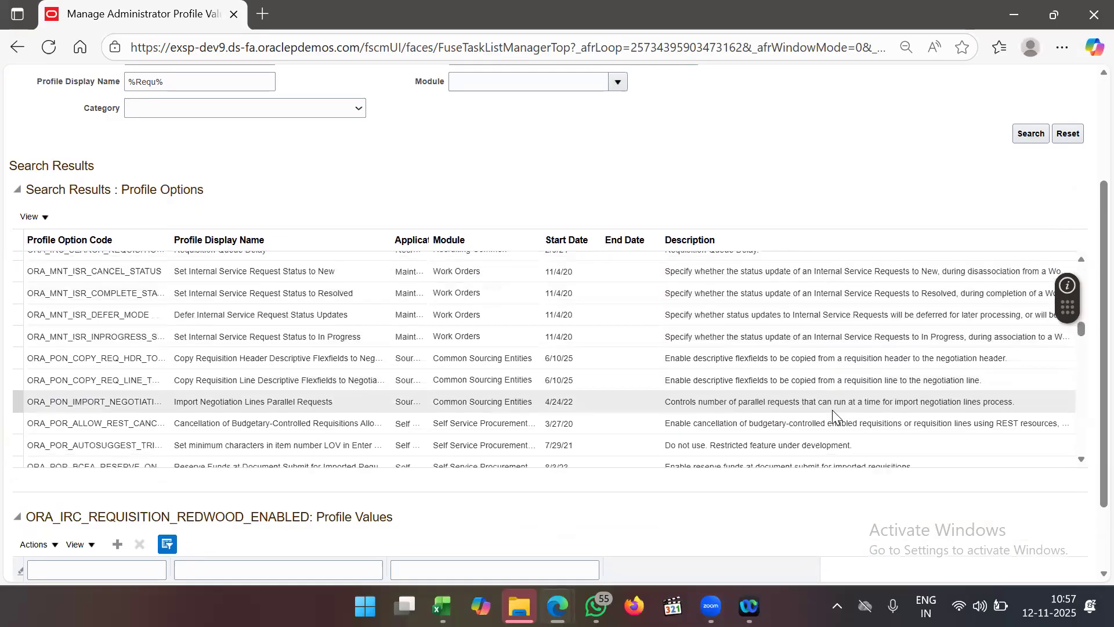
pyautogui.scroll(-3, 833, 409)
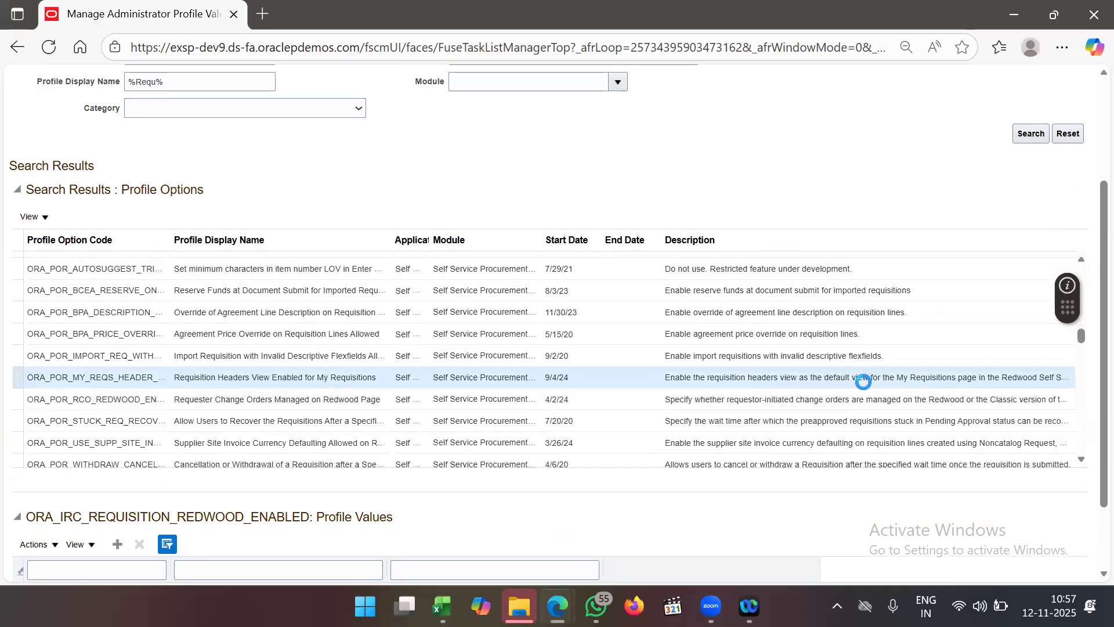
# - Show ORA_POR_MY_REQS_HEADER_VIEW_ENABLED's profile values and scroll through its Site and User levels
pyautogui.click(864, 382)
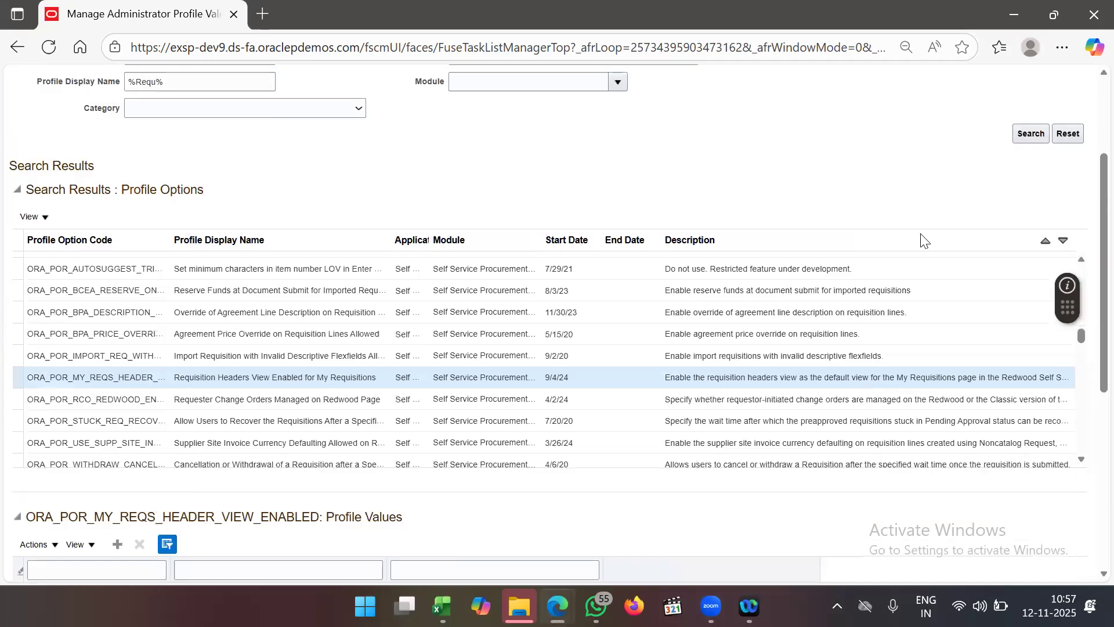
pyautogui.scroll(-2, 922, 220)
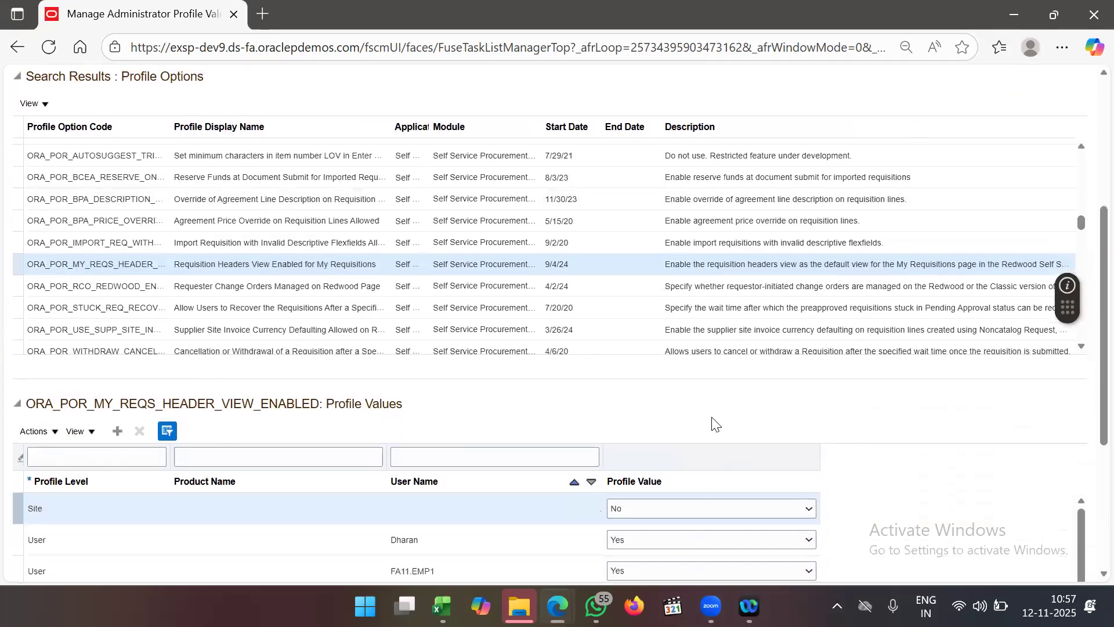
pyautogui.scroll(-2, 715, 424)
pyautogui.scroll(-2, 666, 378)
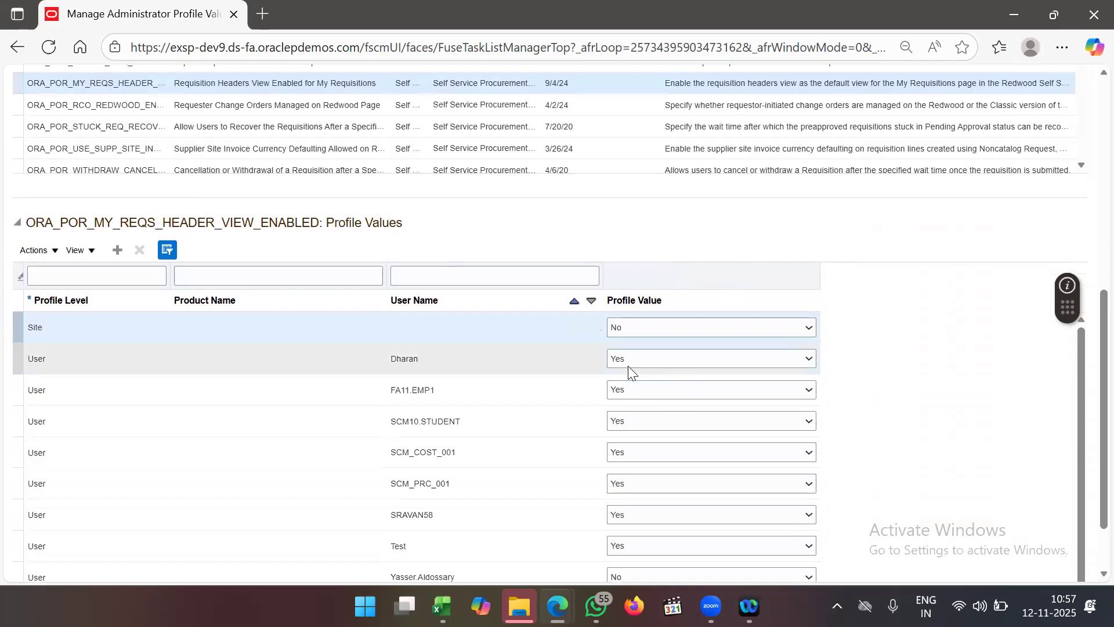
pyautogui.scroll(-2, 648, 415)
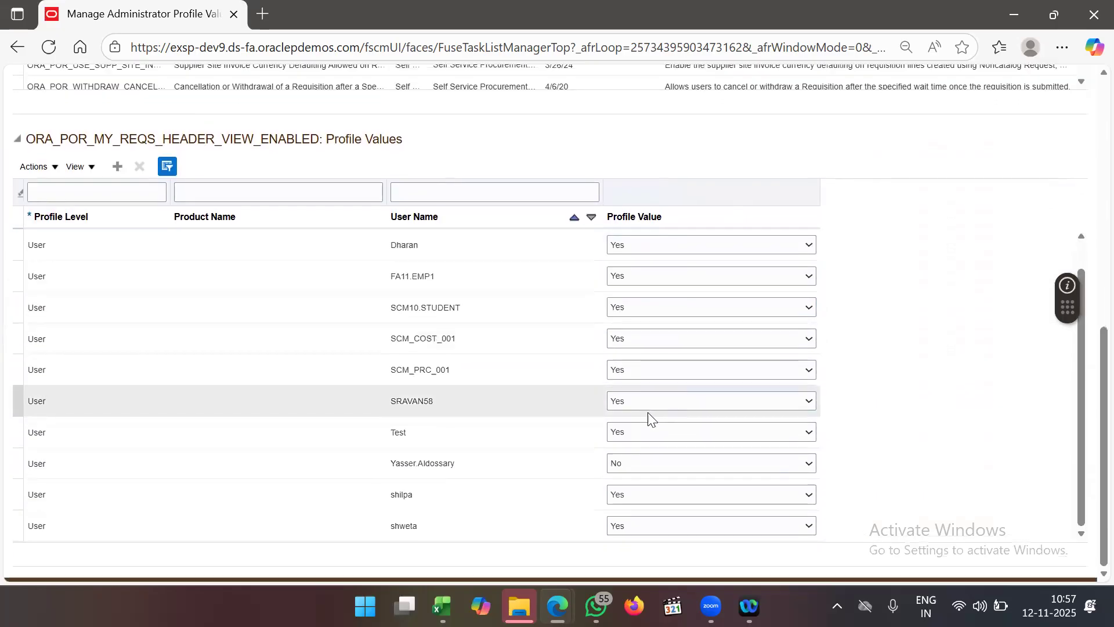
pyautogui.scroll(1, 648, 413)
pyautogui.scroll(-1, 648, 412)
pyautogui.scroll(3, 649, 416)
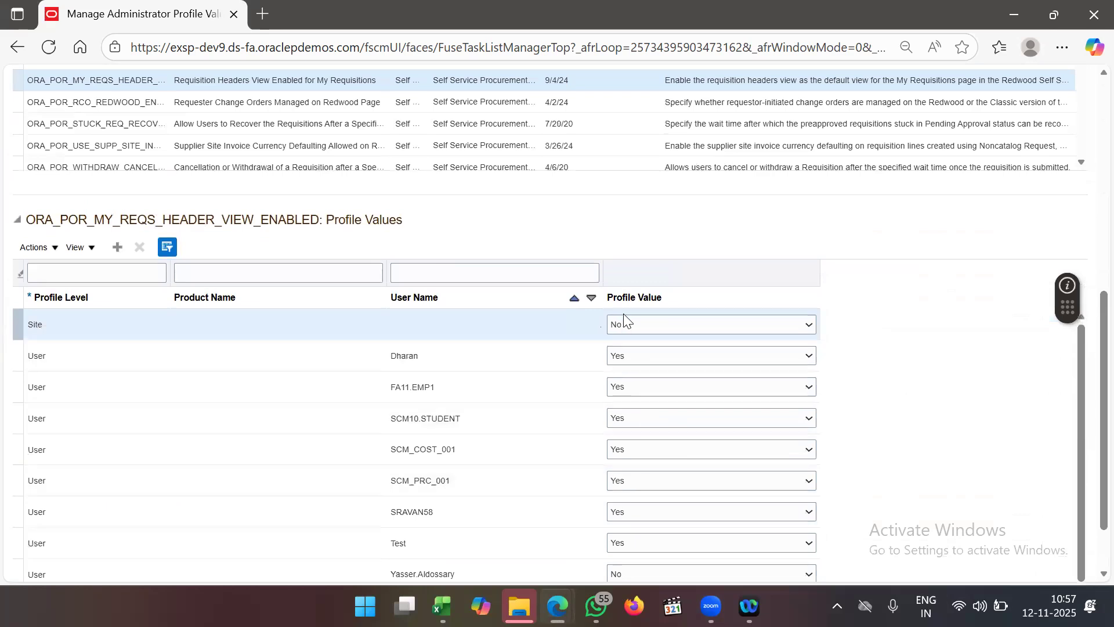
pyautogui.scroll(1, 655, 235)
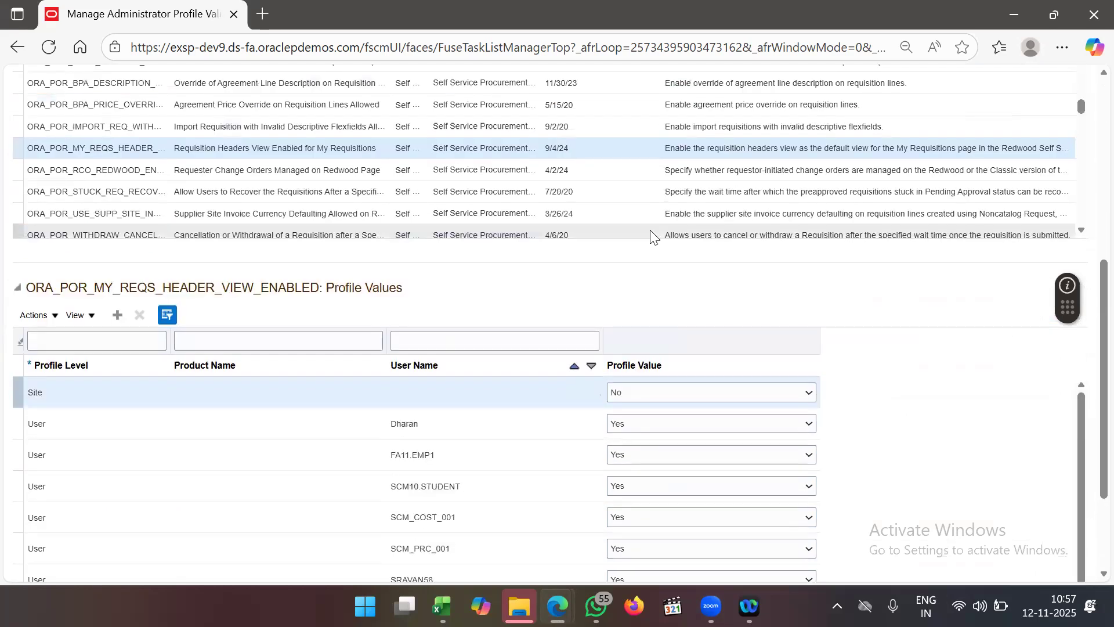
pyautogui.scroll(-1, 708, 193)
pyautogui.scroll(-2, 708, 194)
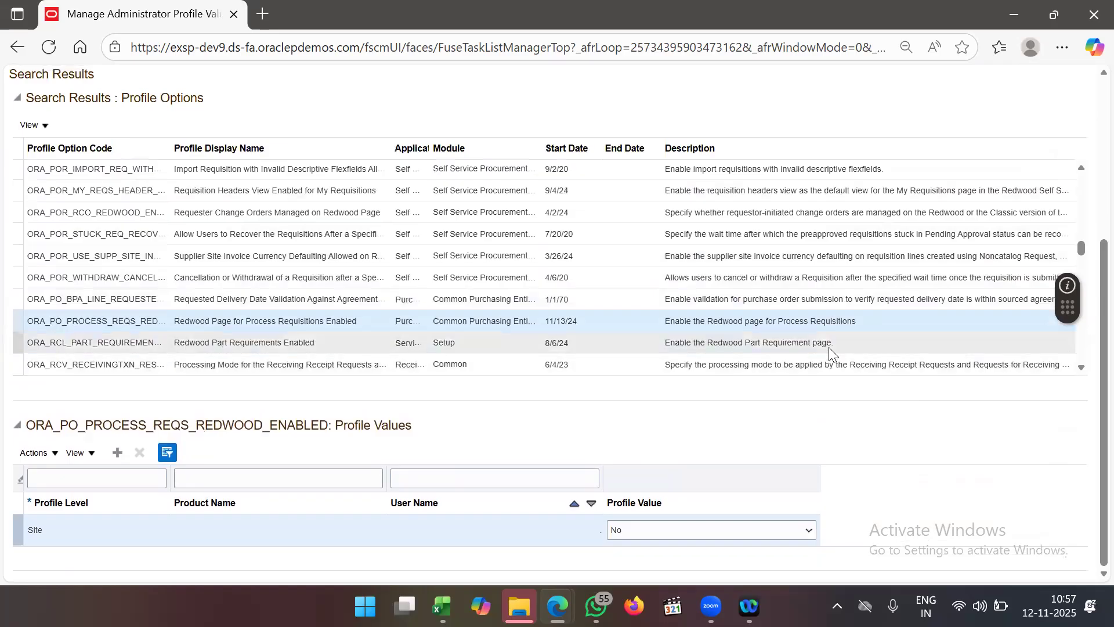
pyautogui.scroll(-4, 829, 347)
pyautogui.scroll(-5, 830, 349)
pyautogui.scroll(-5, 829, 347)
pyautogui.scroll(-5, 829, 347)
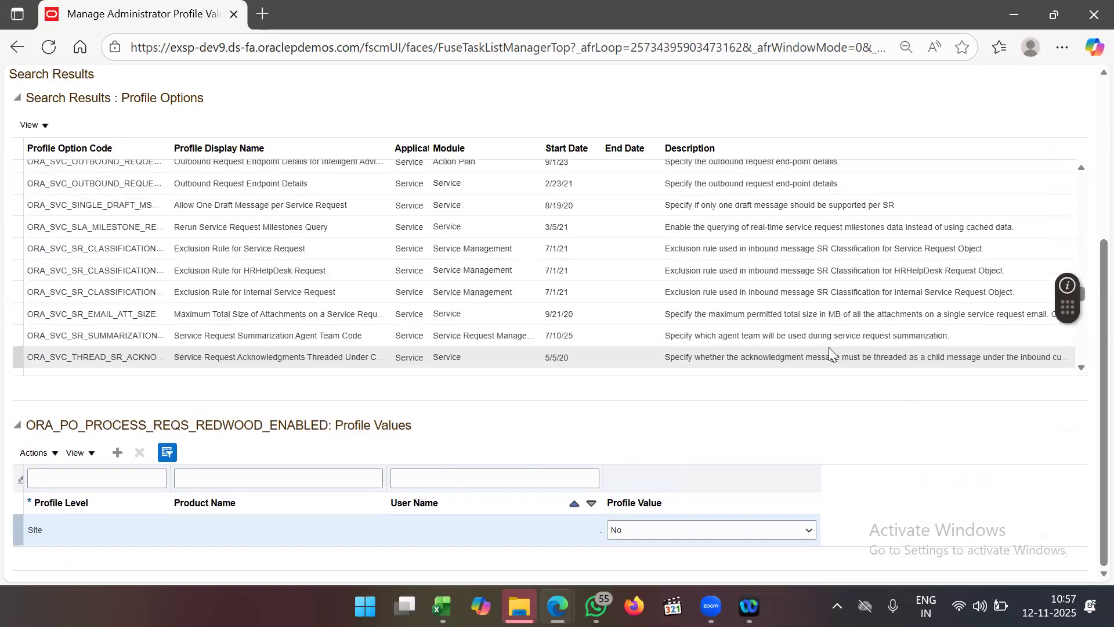
pyautogui.scroll(-1, 829, 347)
pyautogui.scroll(-5, 830, 349)
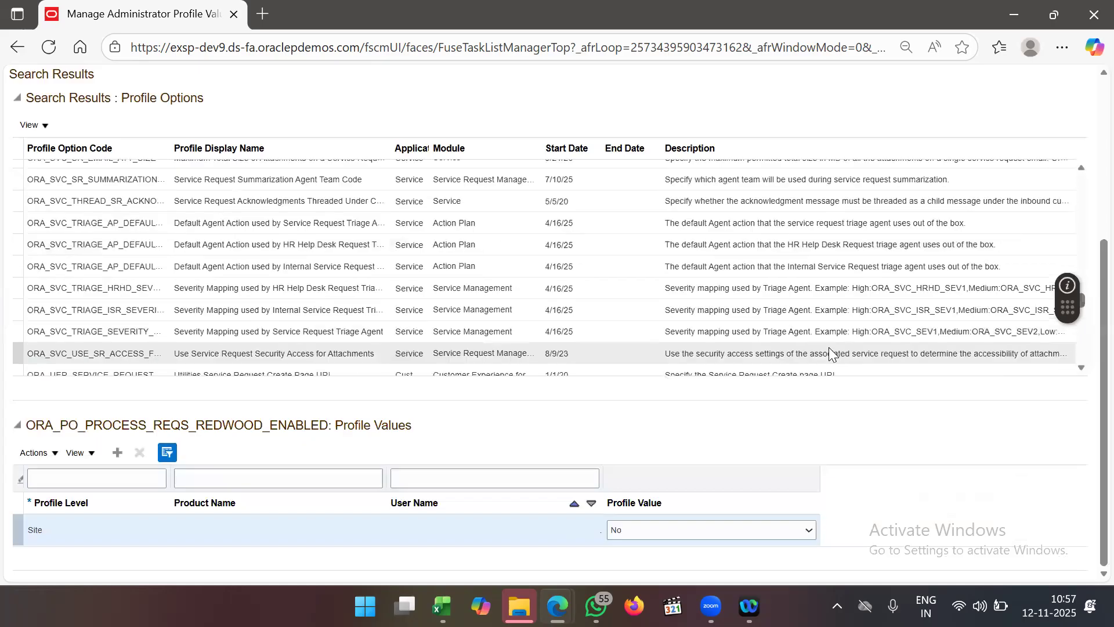
pyautogui.scroll(-6, 829, 348)
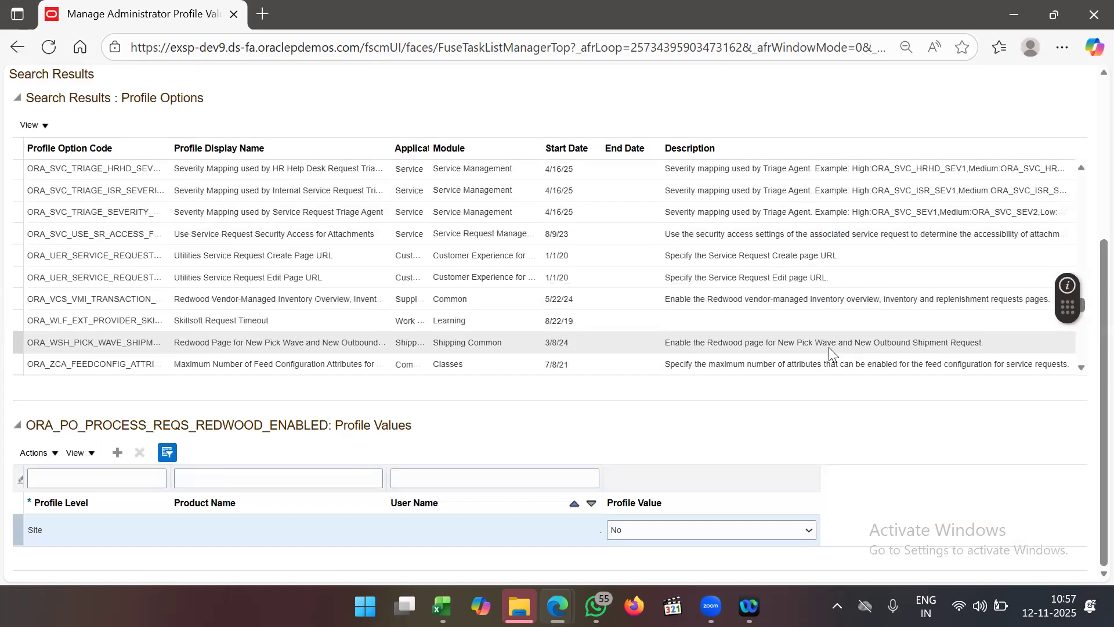
pyautogui.scroll(-6, 829, 347)
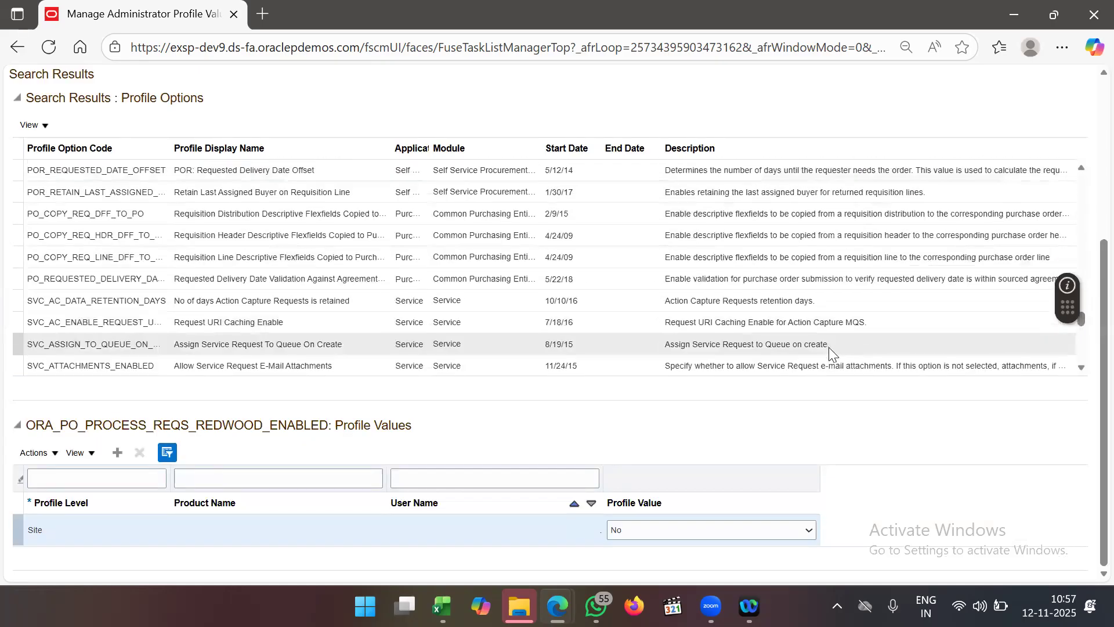
pyautogui.scroll(-6, 829, 347)
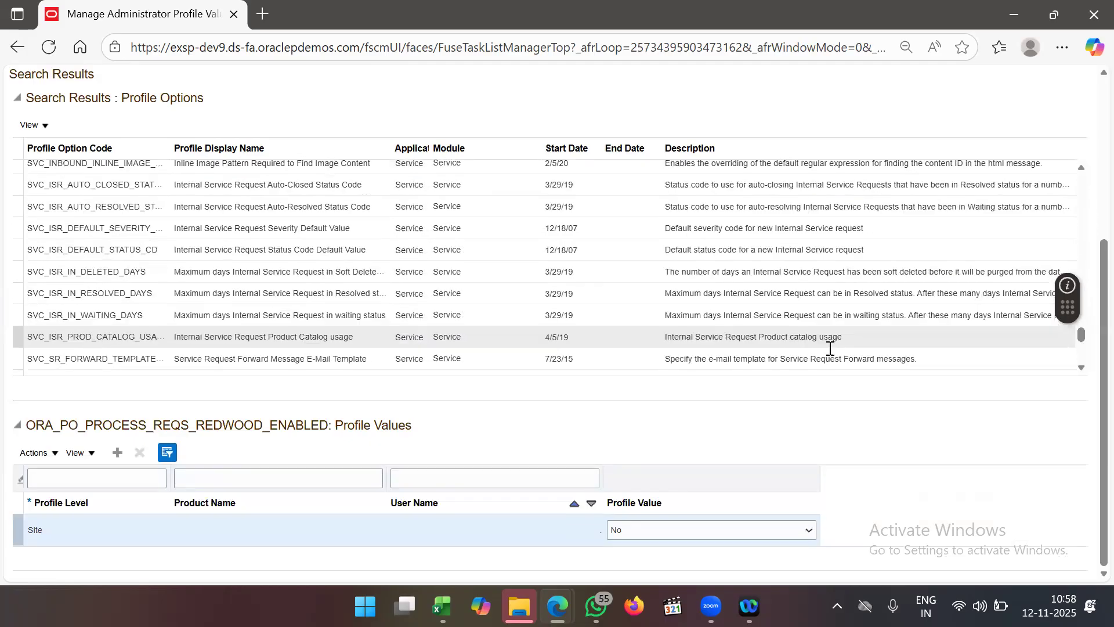
pyautogui.scroll(-4, 829, 347)
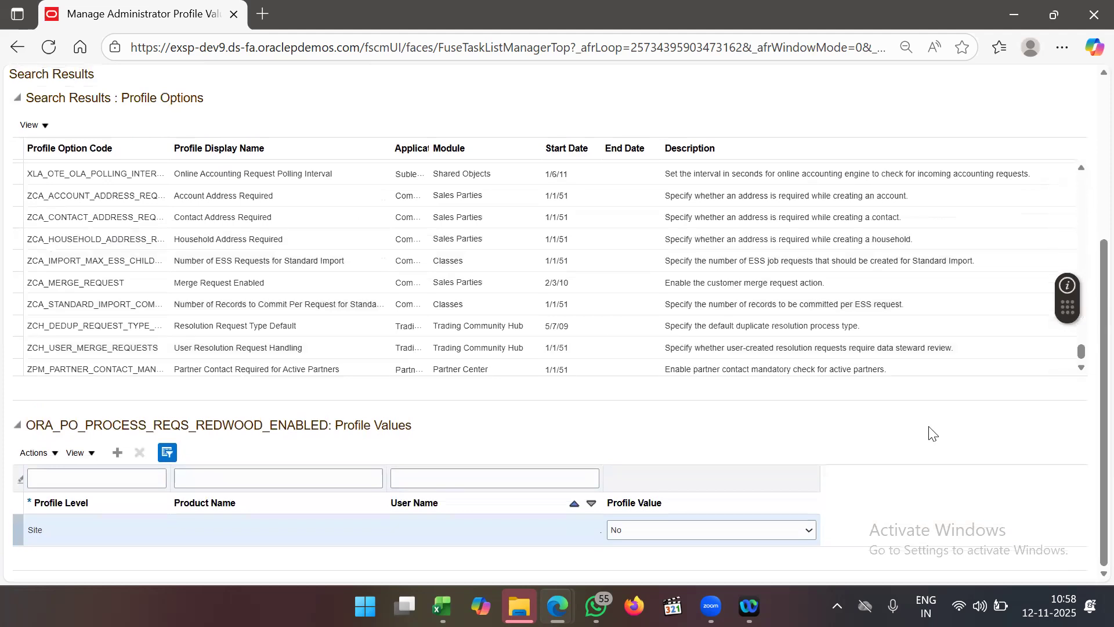
pyautogui.scroll(5, 927, 430)
# - Save and close the profile settings, finish the Setup: Procurement page, and sign out
pyautogui.click(1008, 163)
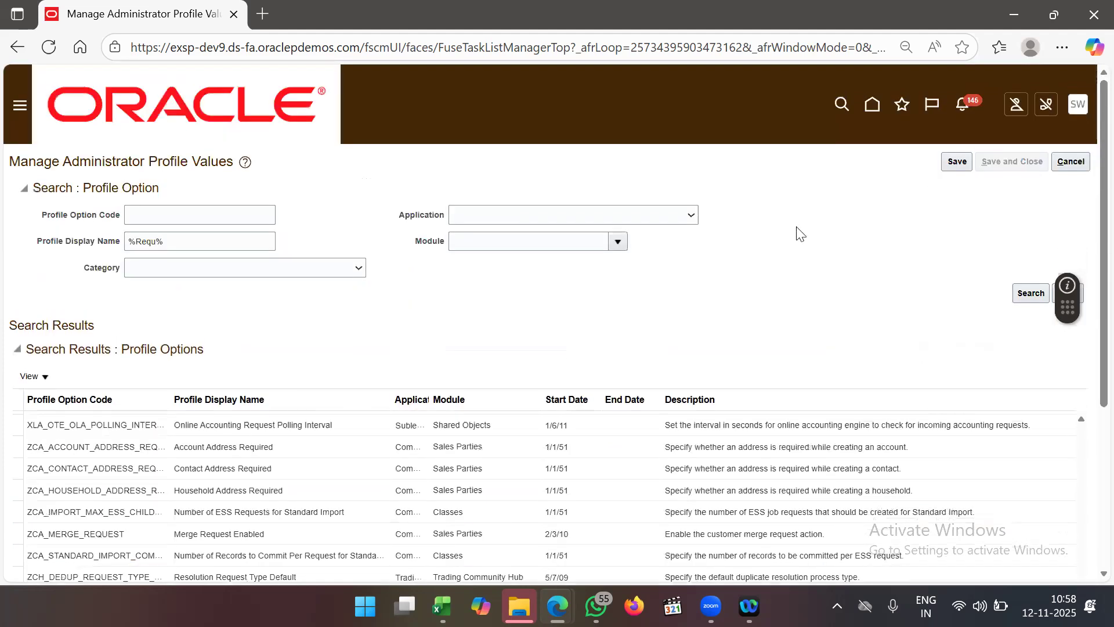
pyautogui.click(1056, 162)
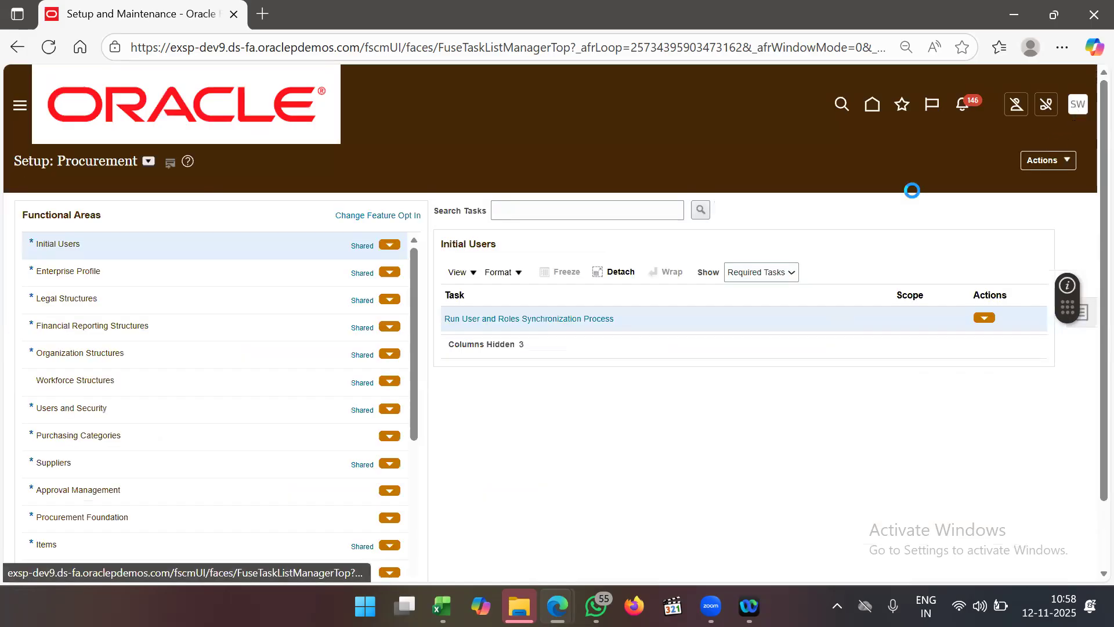
pyautogui.click(1054, 139)
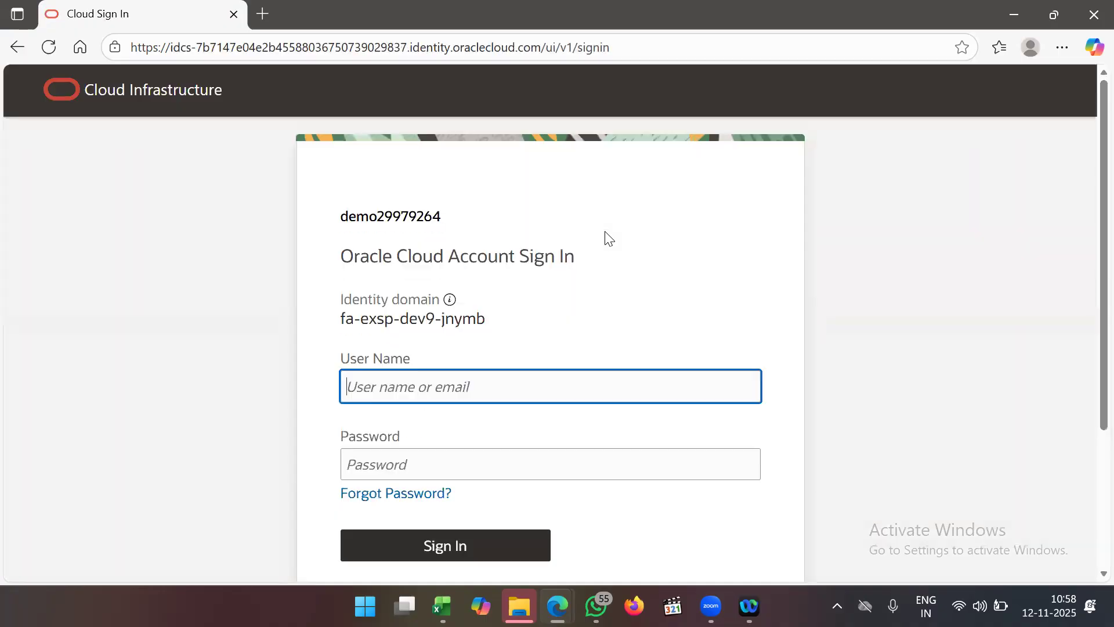
# - Sign back in and open Purchase Requisitions from the Navigator's Procurement group
pyautogui.click(477, 556)
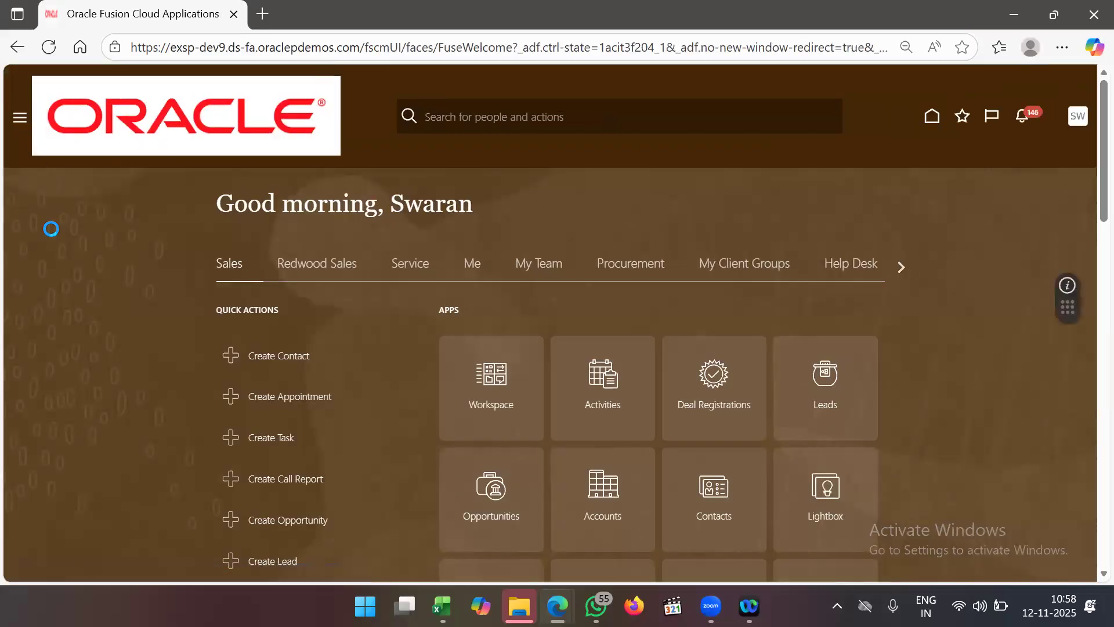
pyautogui.scroll(-2, 137, 325)
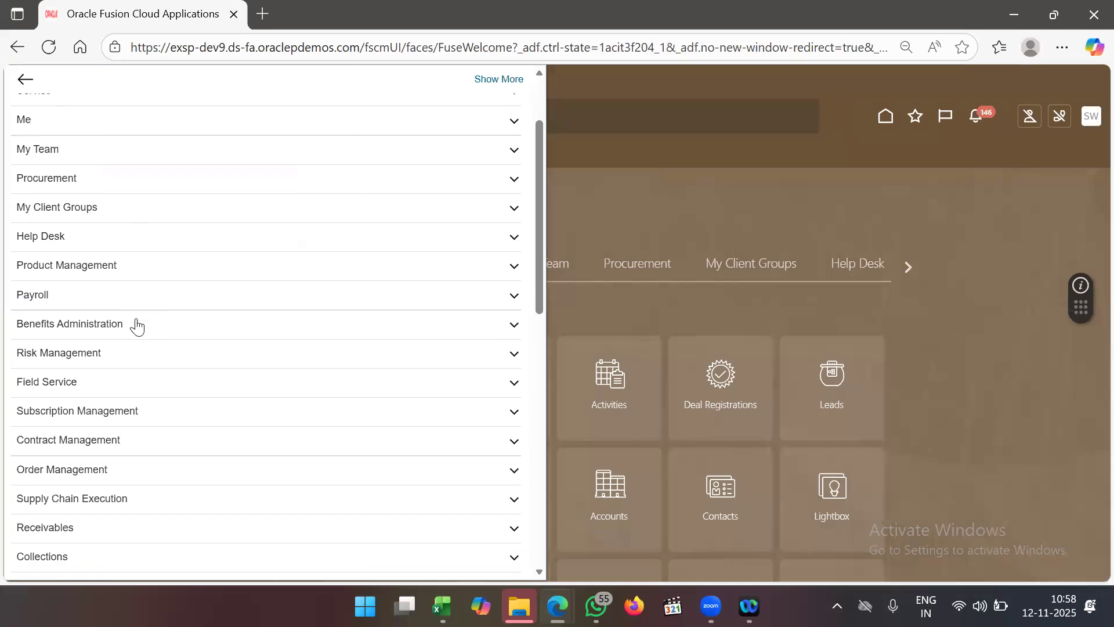
pyautogui.click(150, 180)
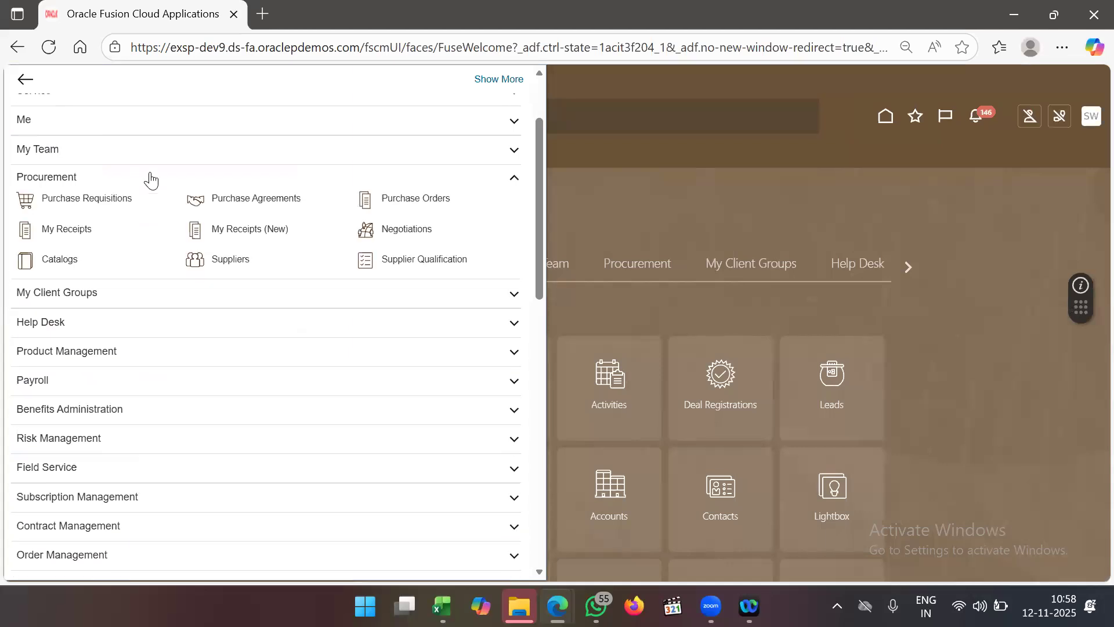
pyautogui.click(366, 258)
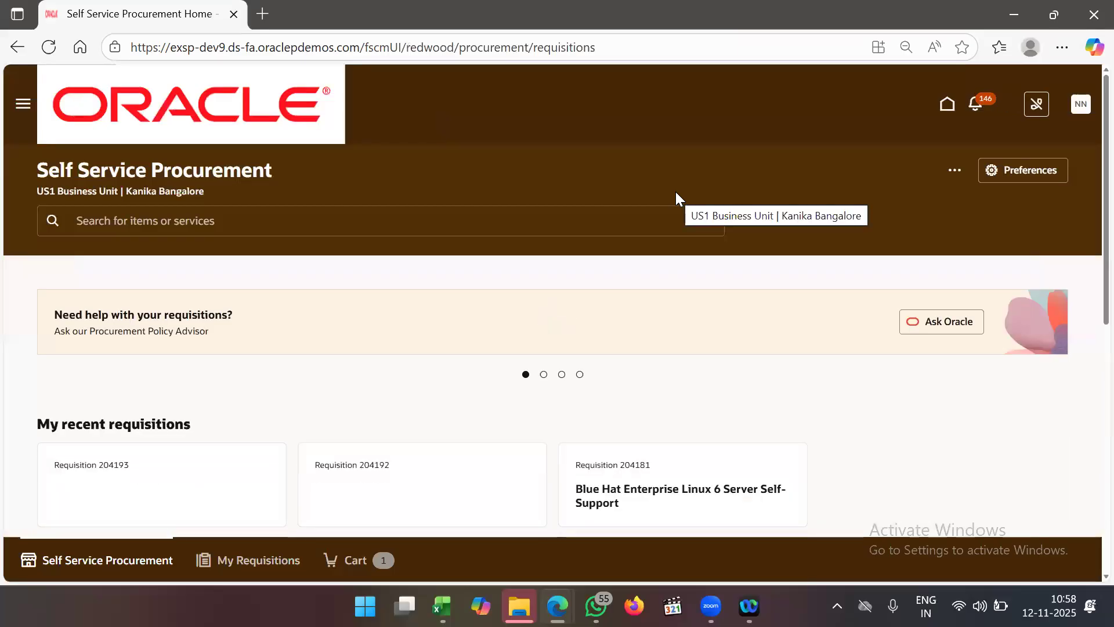
# - Browse the procurement home page, then open My Requisitions listing 204193, 204192 and 204181
pyautogui.scroll(-4, 676, 191)
pyautogui.scroll(-6, 675, 191)
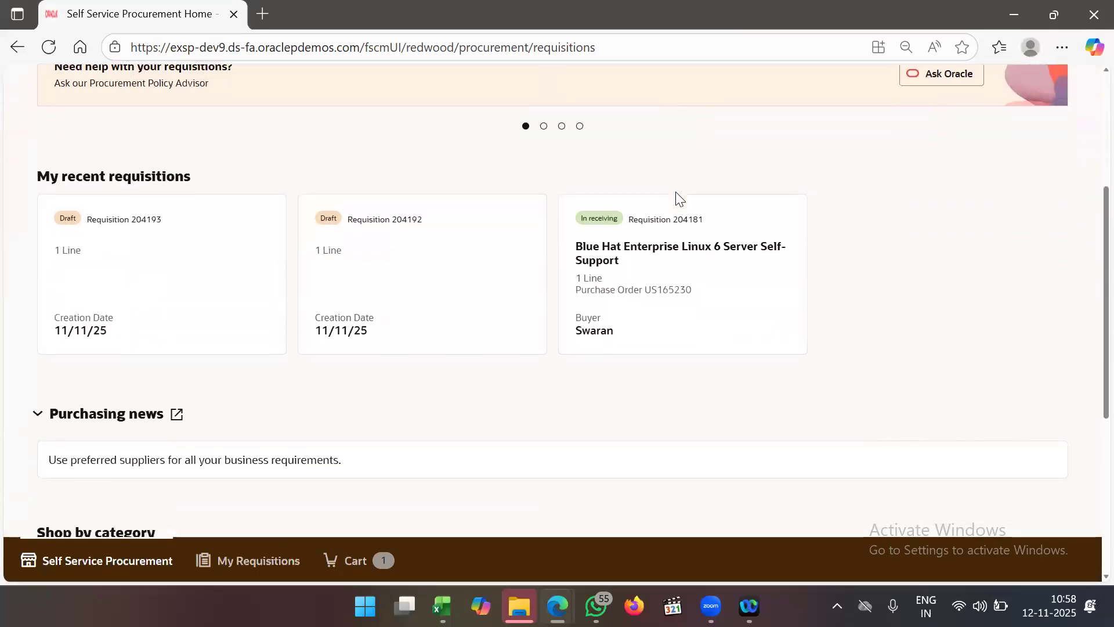
pyautogui.scroll(8, 675, 194)
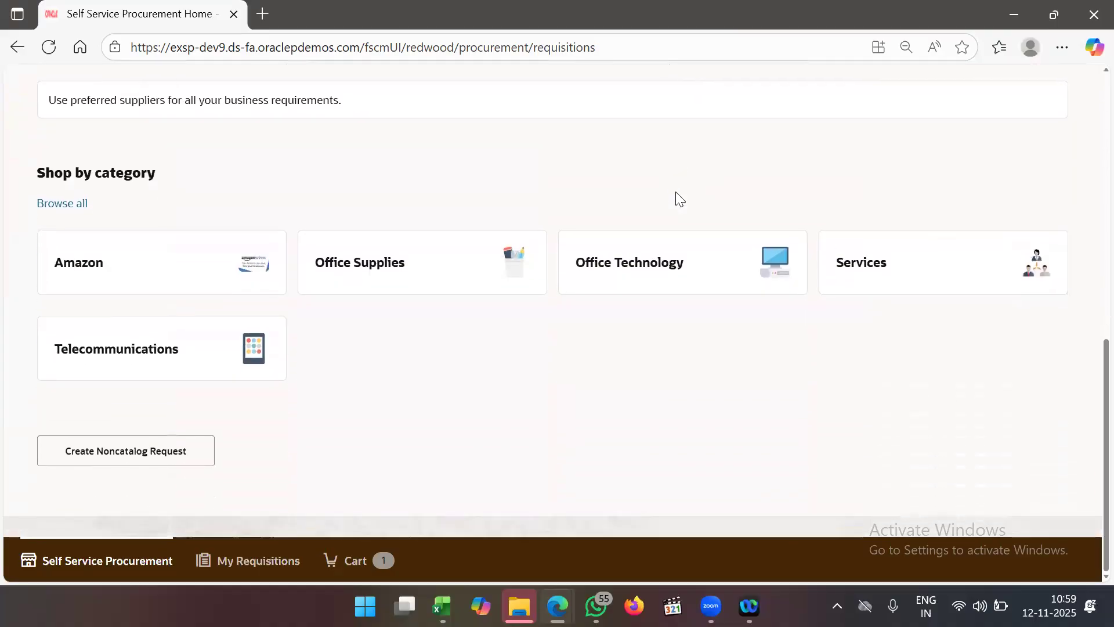
pyautogui.click(256, 562)
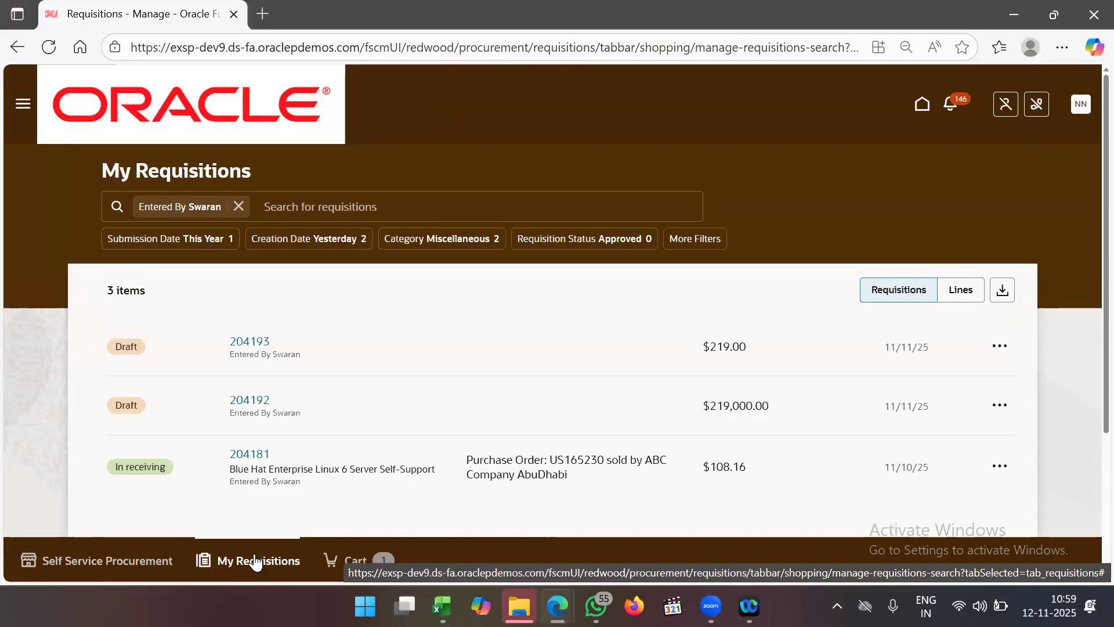
# - Review requisition 204193's details, then go back to My Requisitions
pyautogui.click(246, 347)
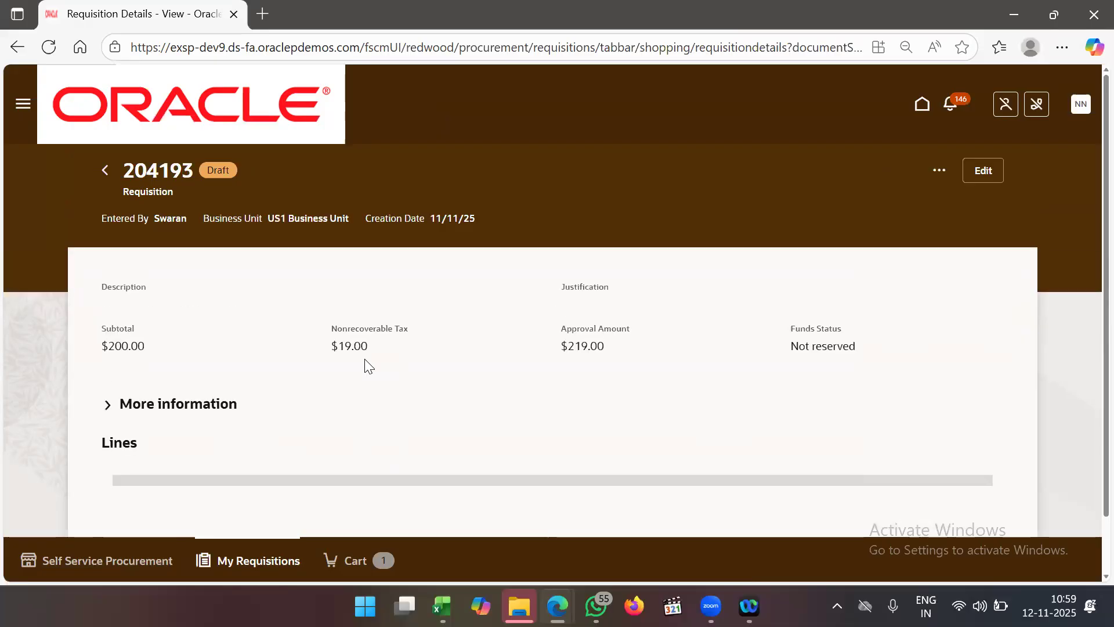
pyautogui.scroll(-1, 369, 365)
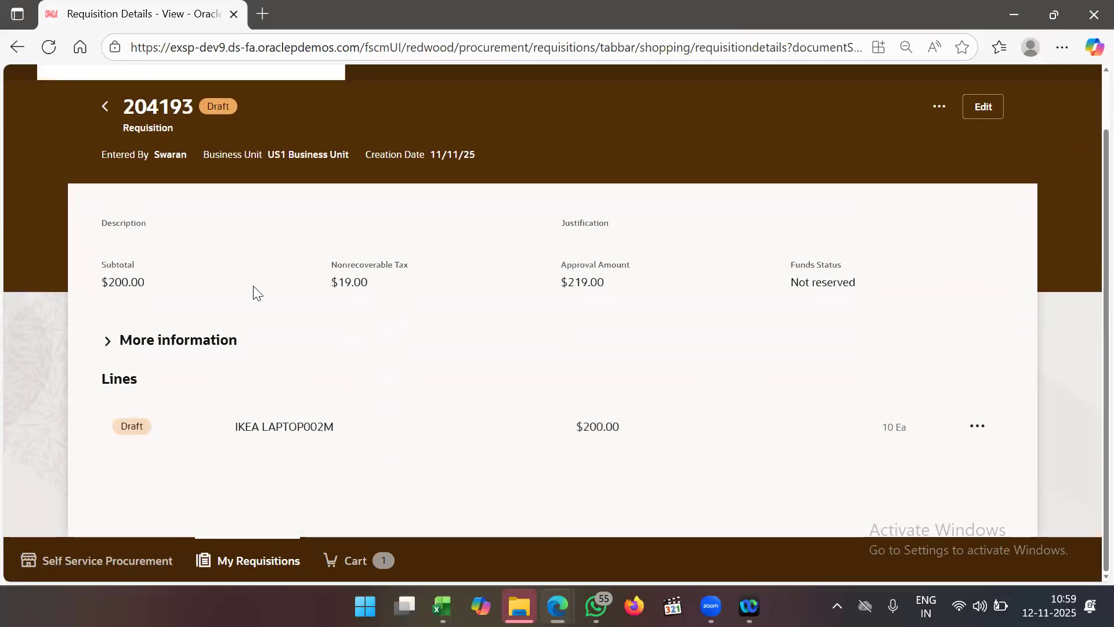
pyautogui.click(103, 109)
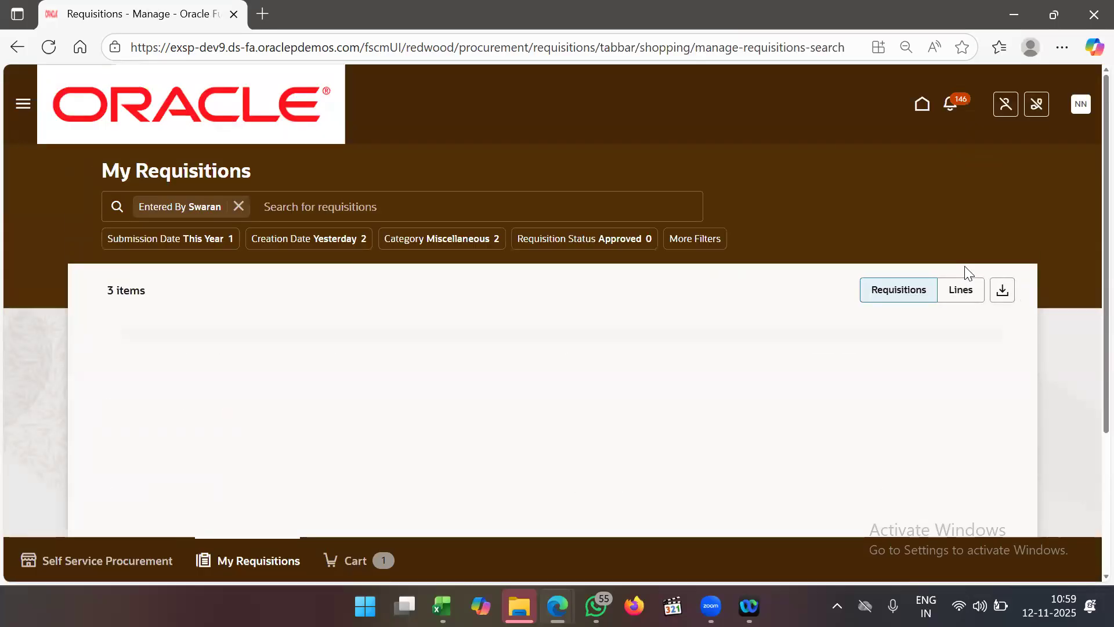
# - Switch My Requisitions to the lines view, then return to the Self Service Procurement home
pyautogui.click(962, 292)
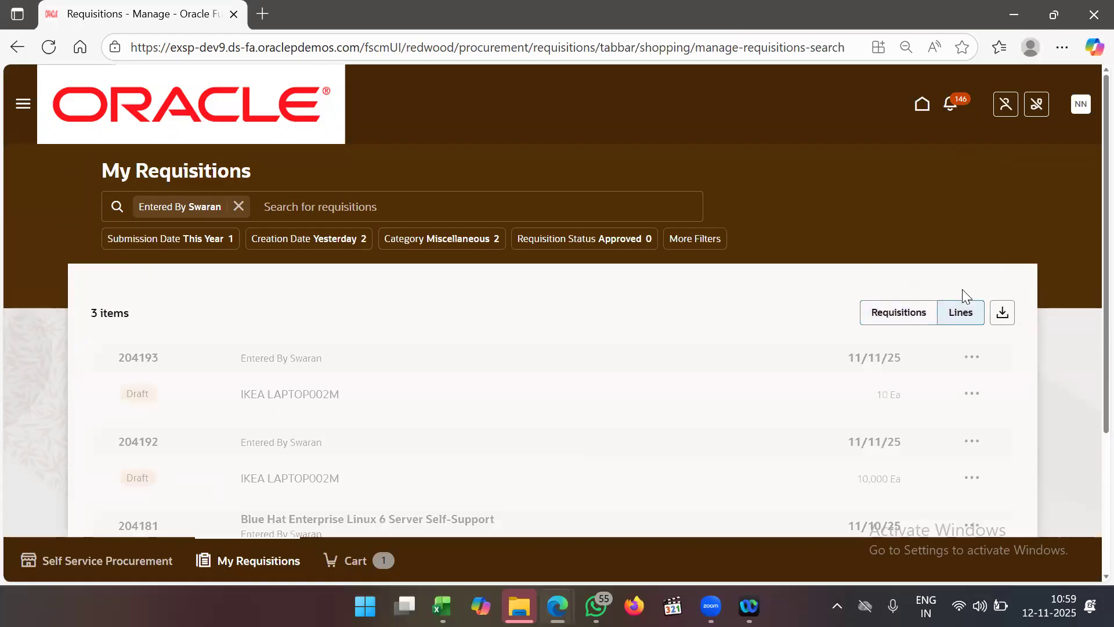
pyautogui.scroll(-2, 744, 332)
pyautogui.scroll(-2, 743, 332)
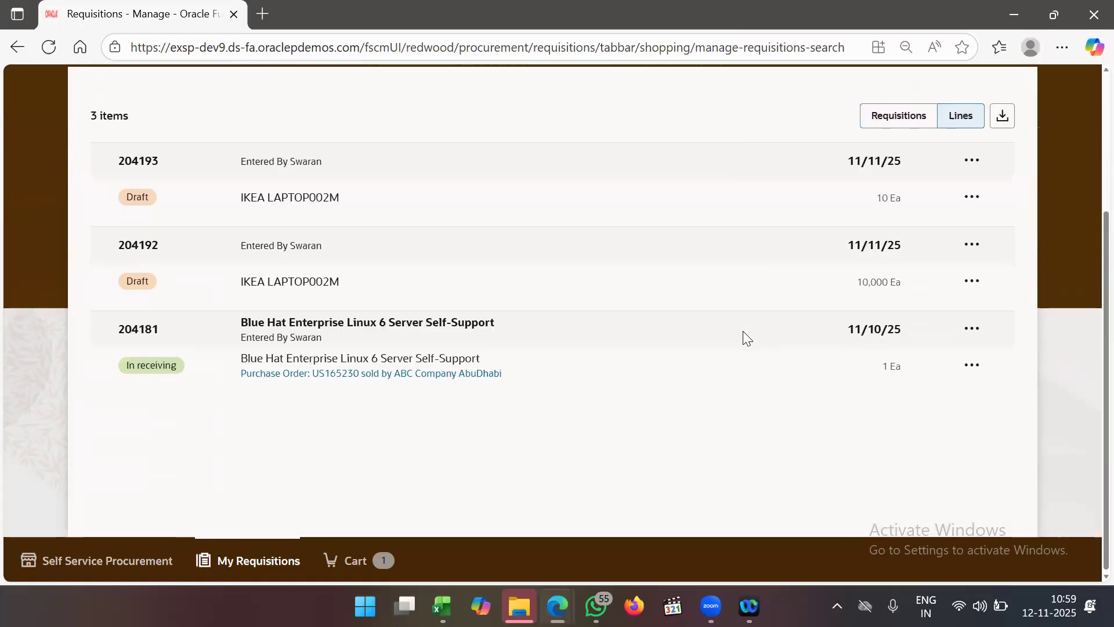
pyautogui.scroll(4, 743, 332)
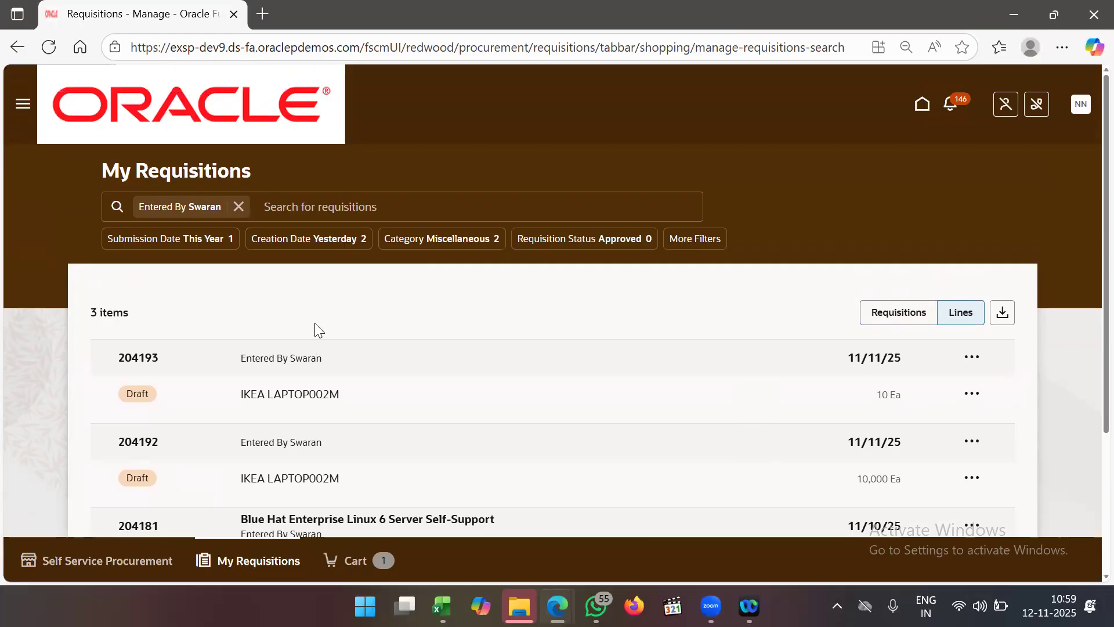
pyautogui.scroll(-2, 316, 326)
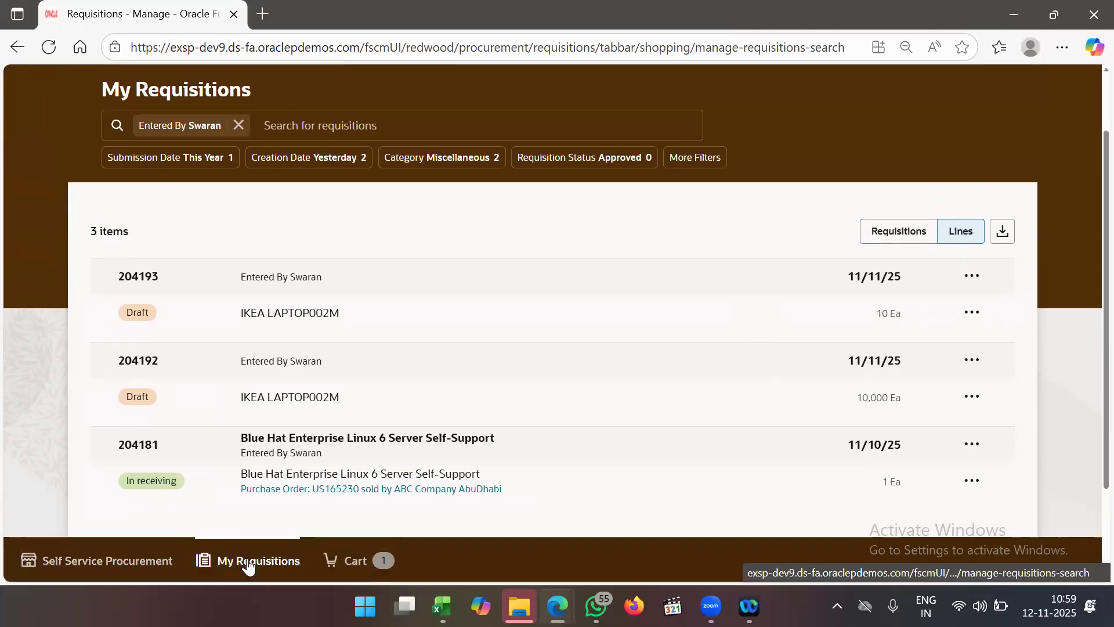
pyautogui.click(104, 560)
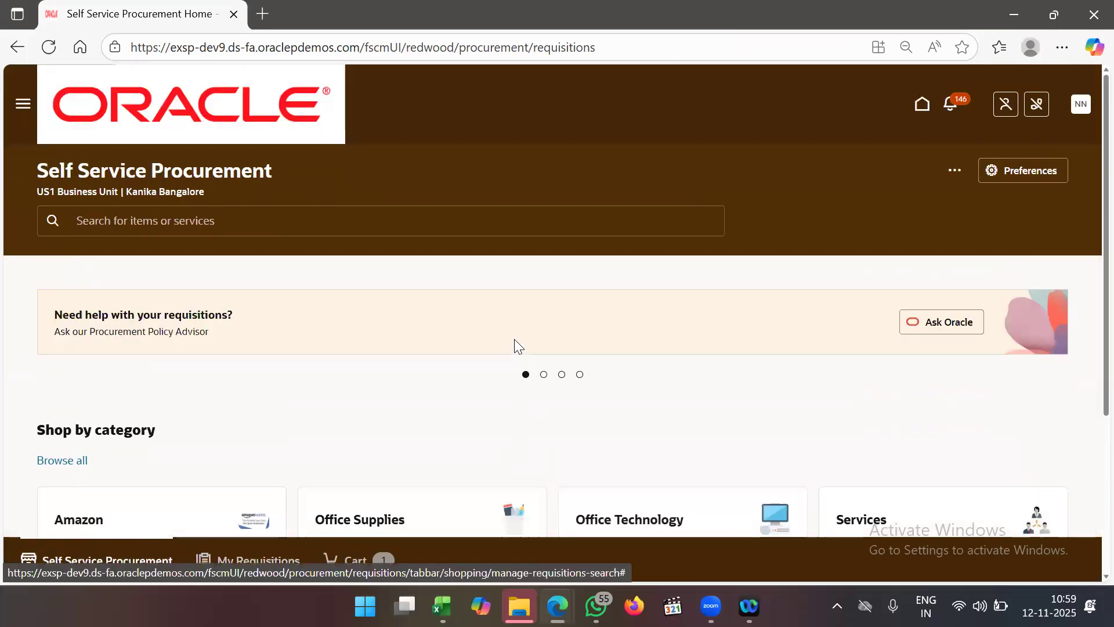
# - Start a new requisition line, search for item ABI_MIN MAX1, then cancel the item search
pyautogui.click(954, 171)
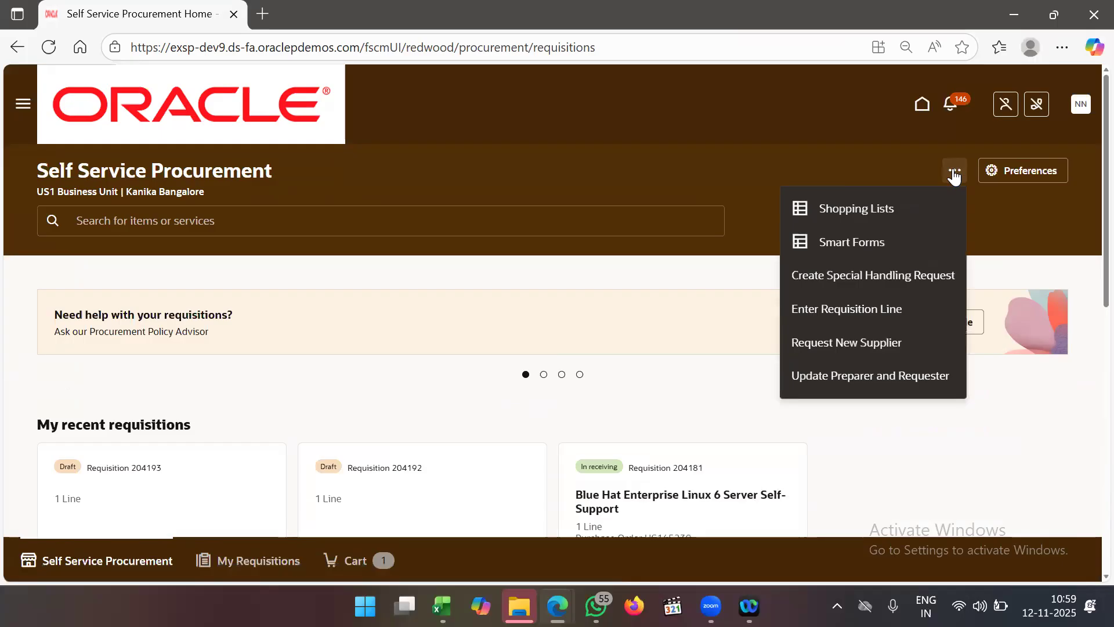
pyautogui.click(892, 307)
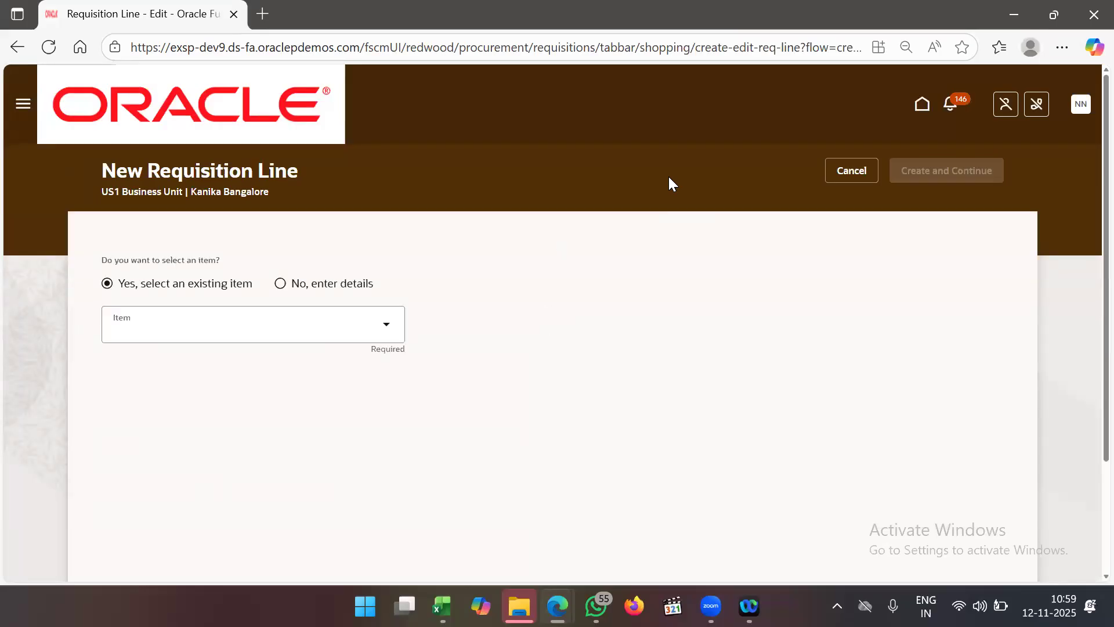
pyautogui.click(285, 324)
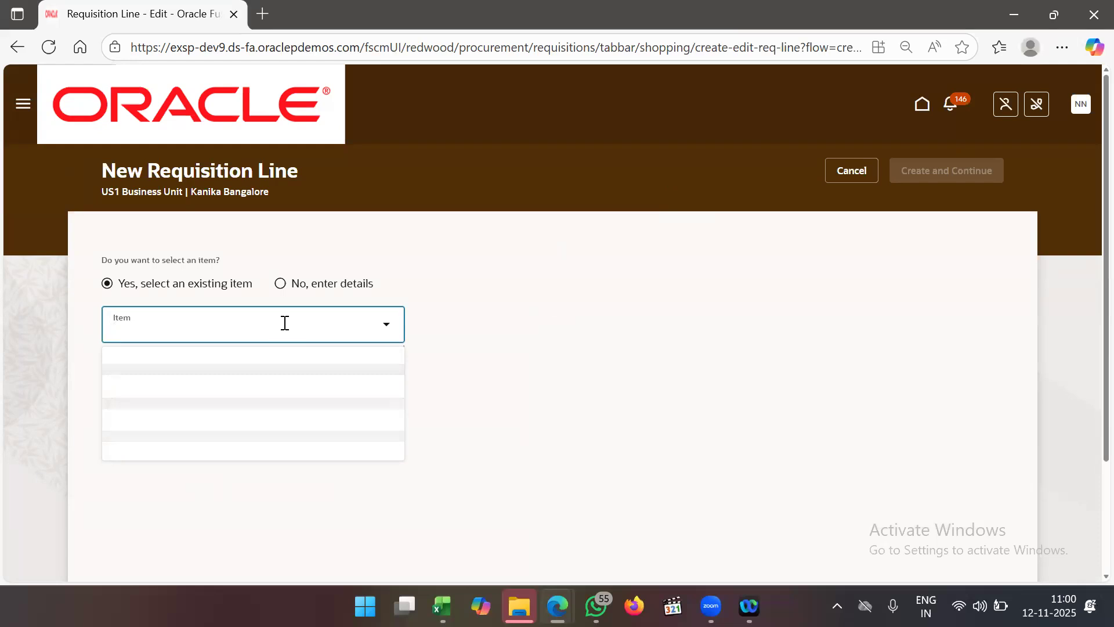
pyautogui.write('ABI')
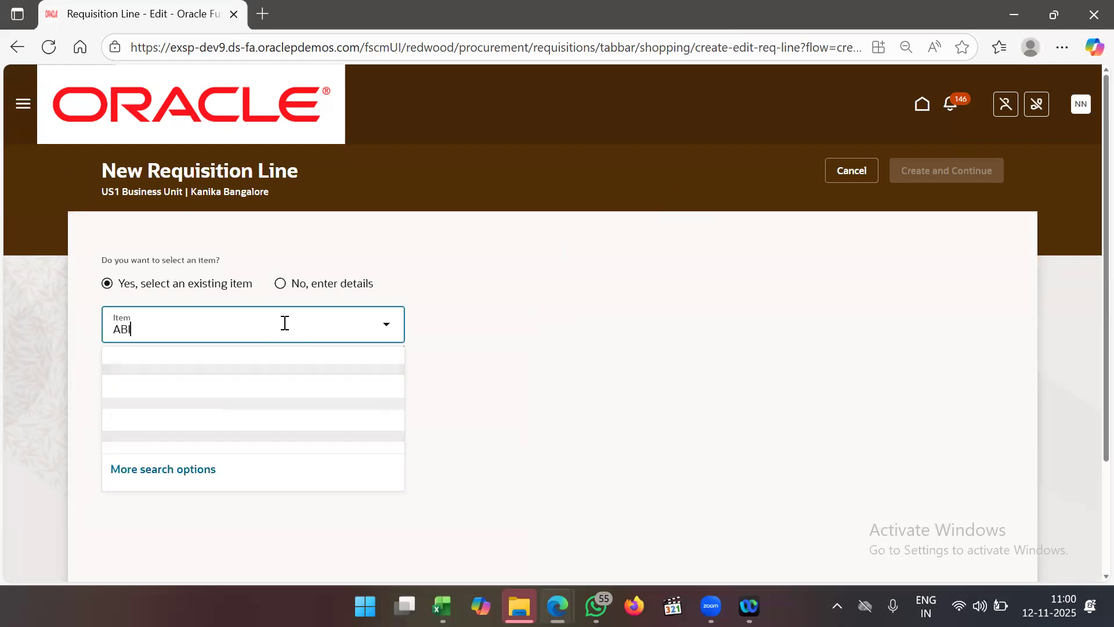
pyautogui.write('_MIN ')
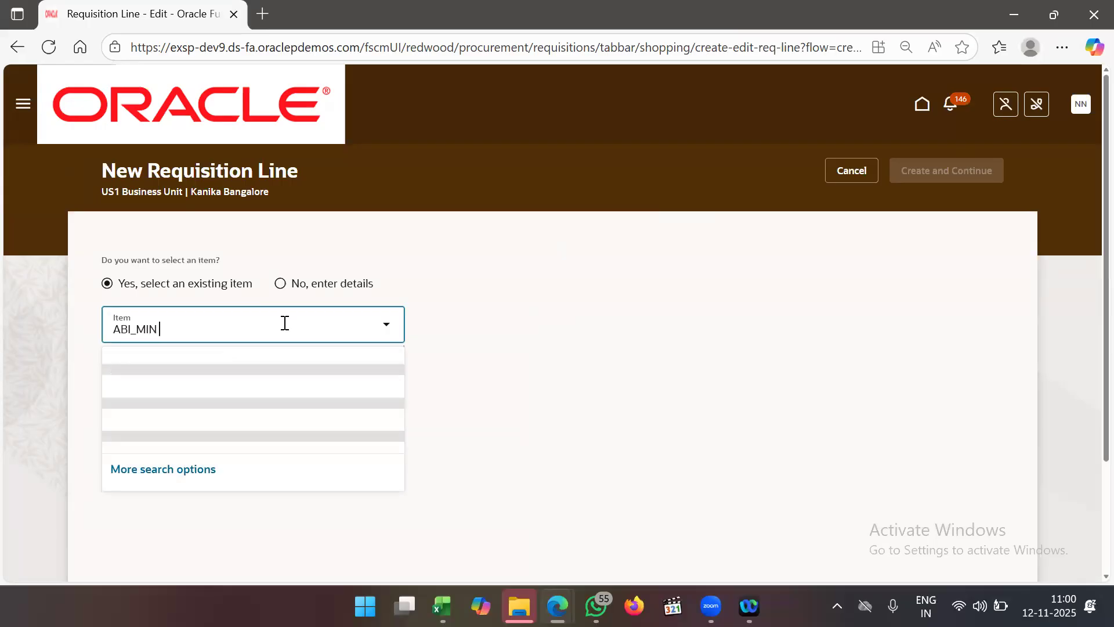
pyautogui.write('MAX1')
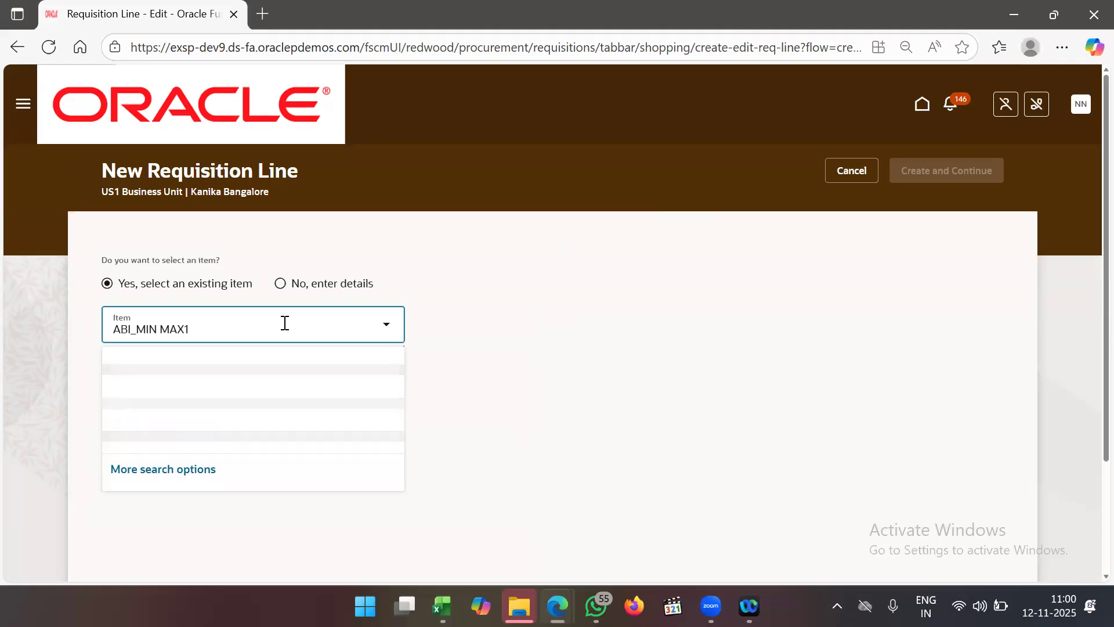
pyautogui.click(179, 376)
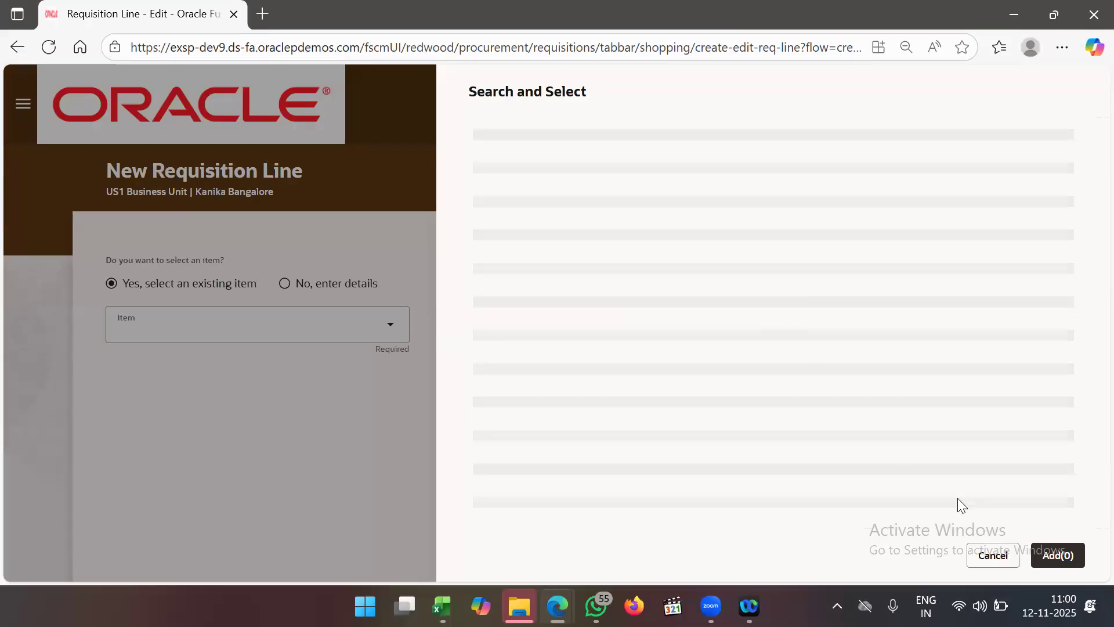
pyautogui.click(991, 554)
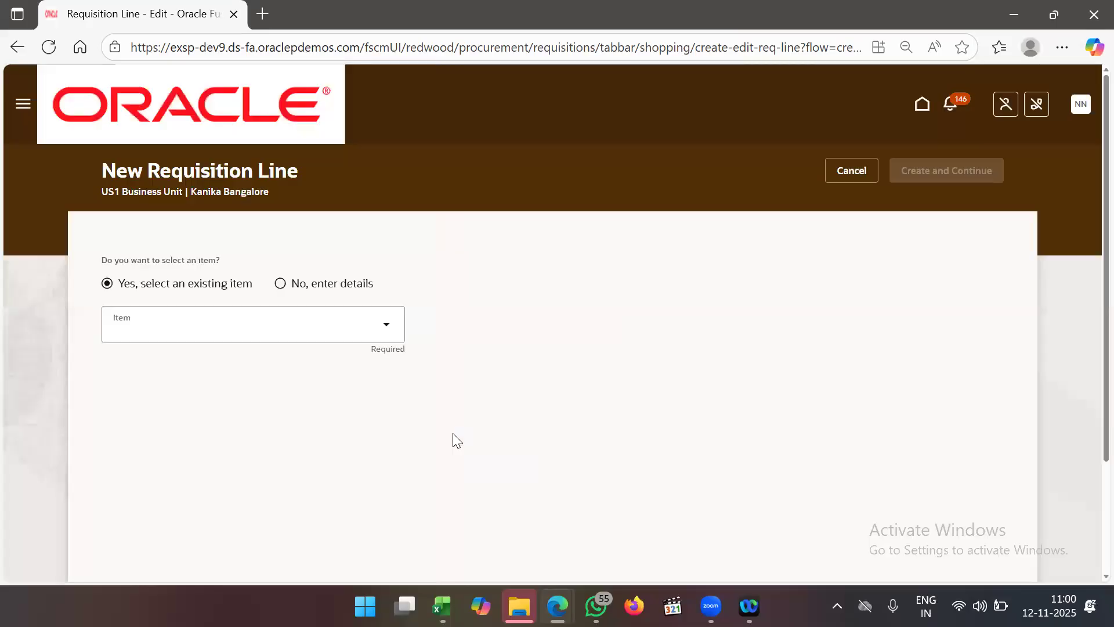
# - Open Product Information Management from the Navigator's Product Management group
pyautogui.click(22, 104)
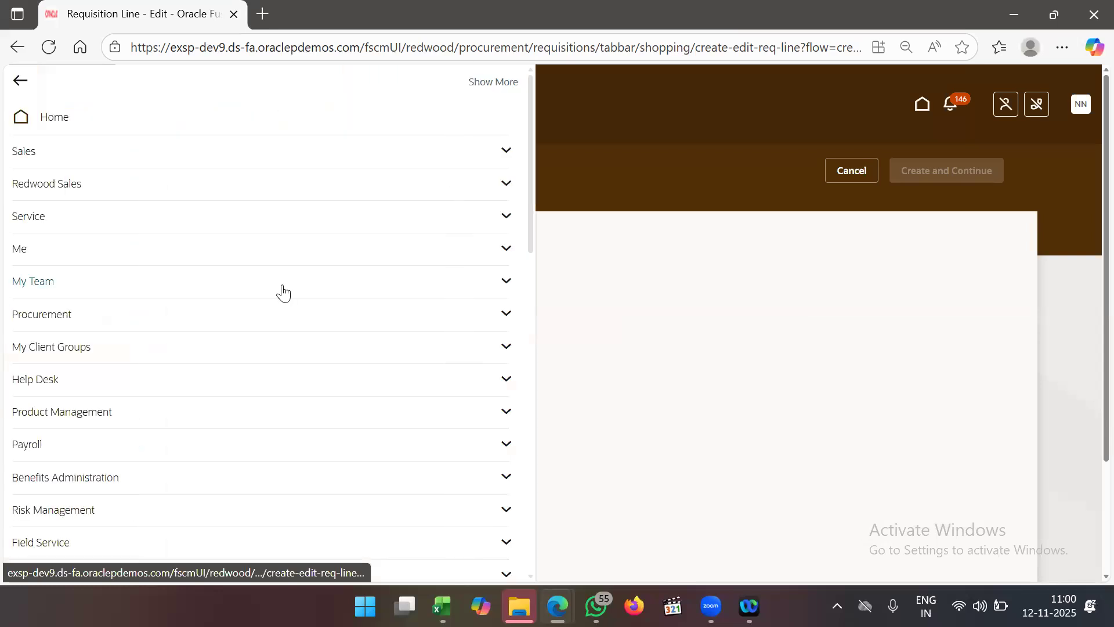
pyautogui.scroll(-5, 282, 354)
pyautogui.scroll(-5, 283, 354)
pyautogui.scroll(10, 282, 354)
pyautogui.scroll(-2, 251, 319)
pyautogui.click(197, 297)
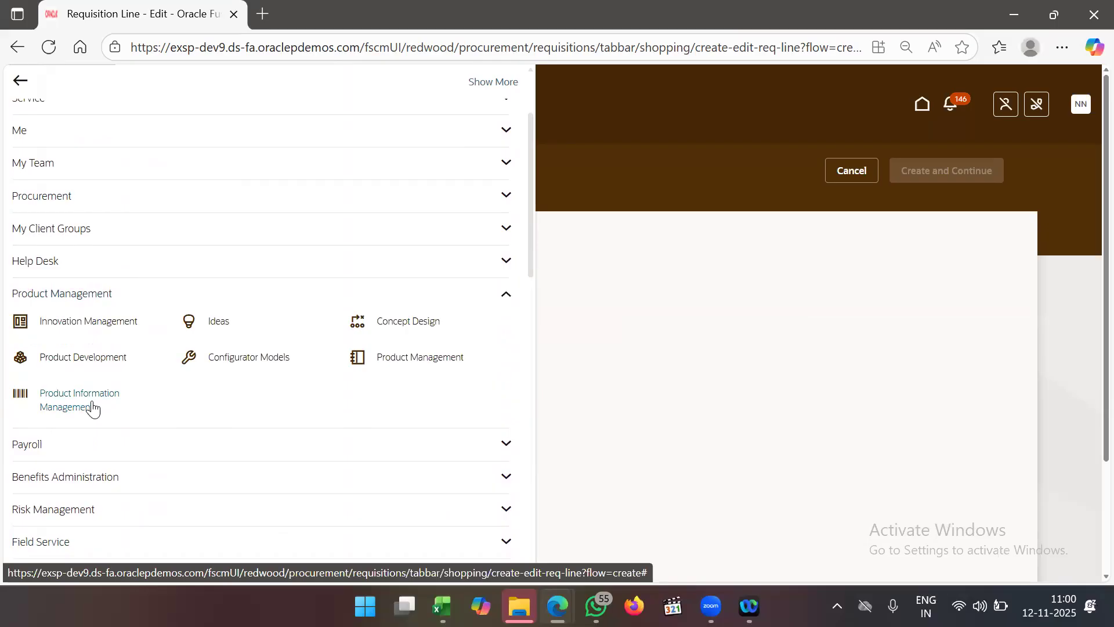
pyautogui.click(81, 401)
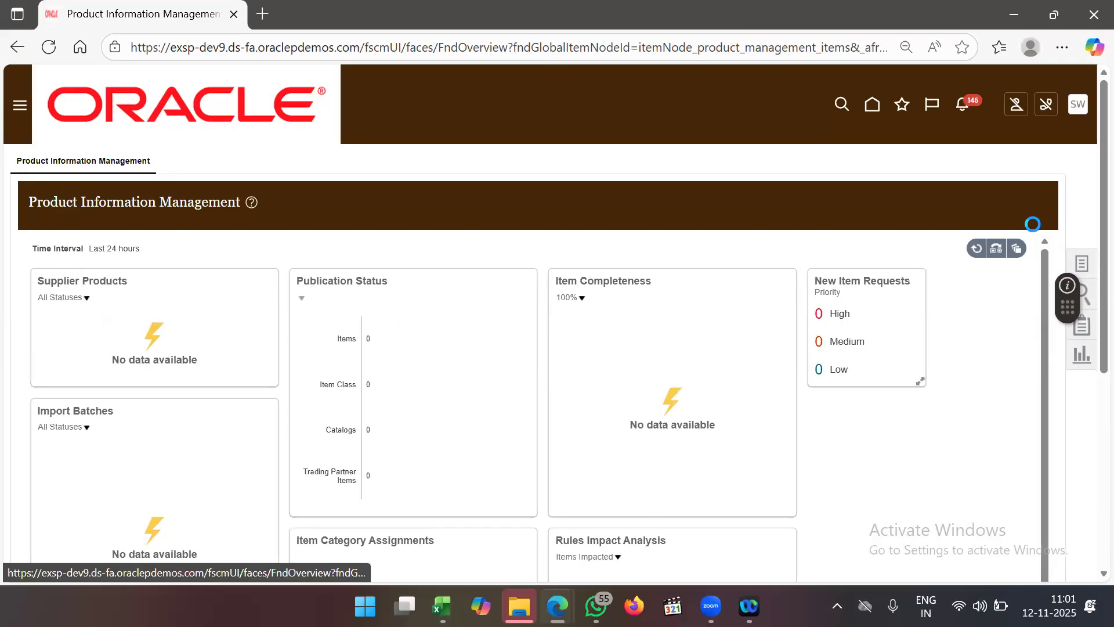
# - Search Manage Items under Root Item Class for ABI and select the ABI_MIN MAX1 row for 6002
pyautogui.click(1043, 242)
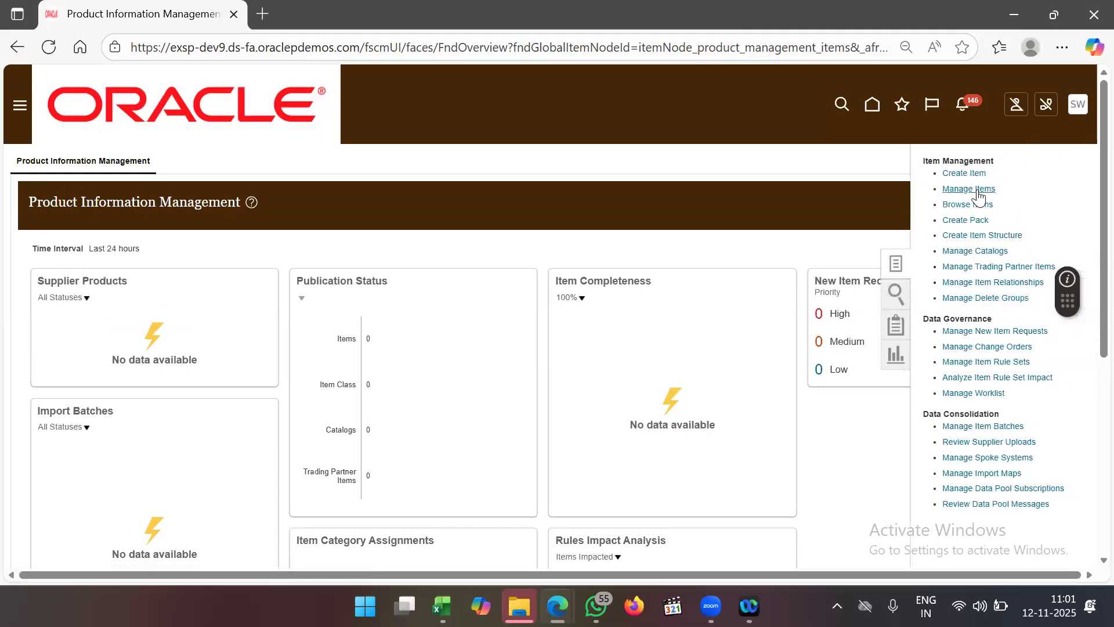
pyautogui.click(978, 188)
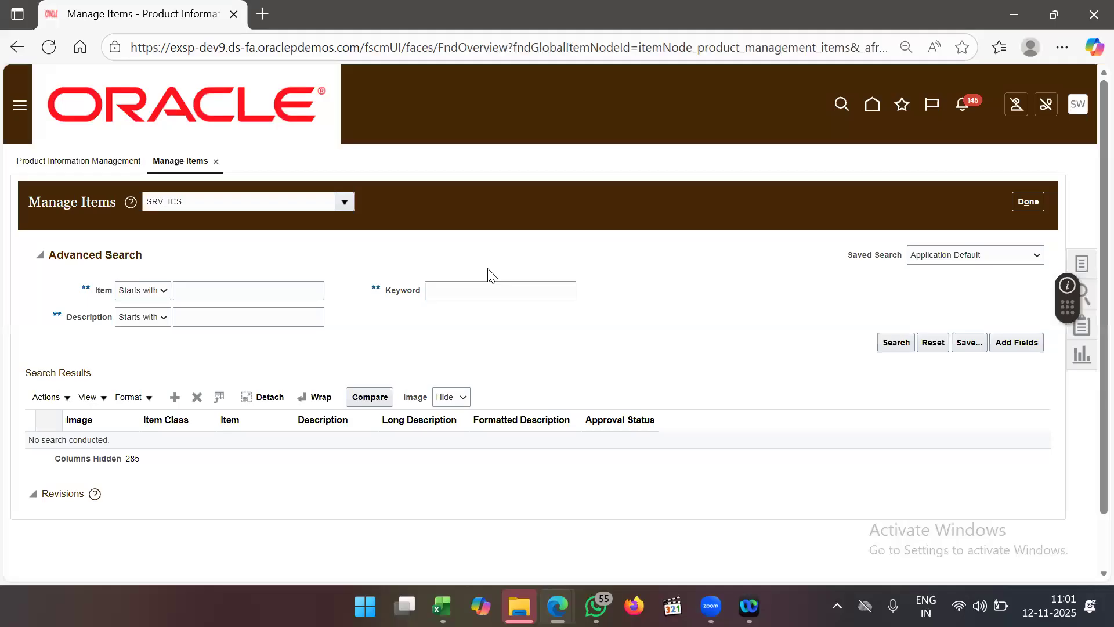
pyautogui.moveTo(232, 206); pyautogui.dragTo(119, 212)
pyautogui.write('ROO')
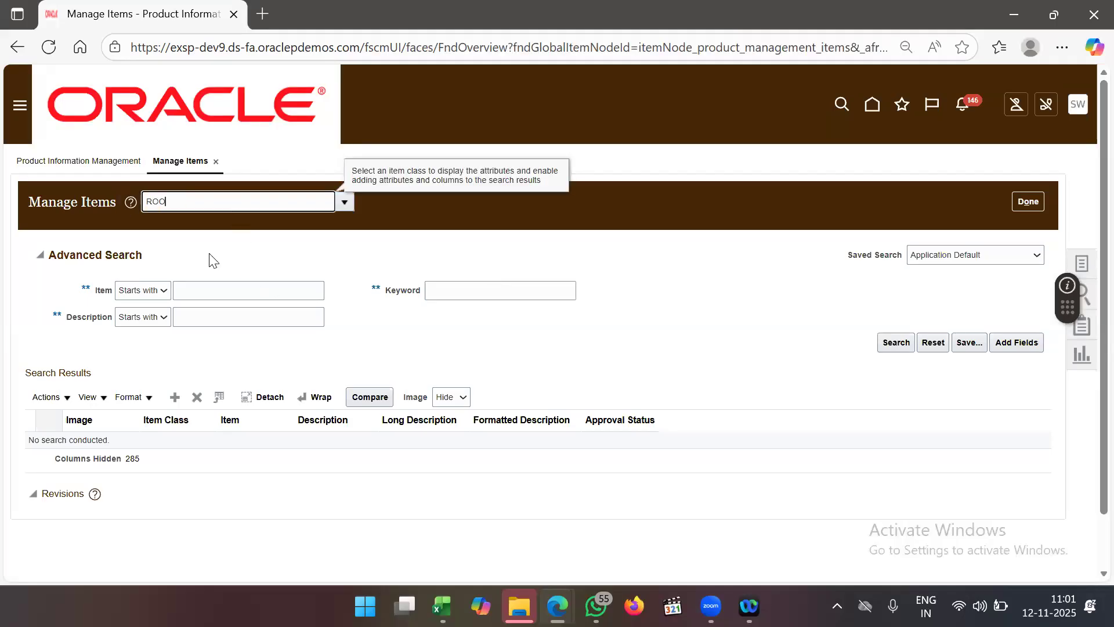
pyautogui.write('T I')
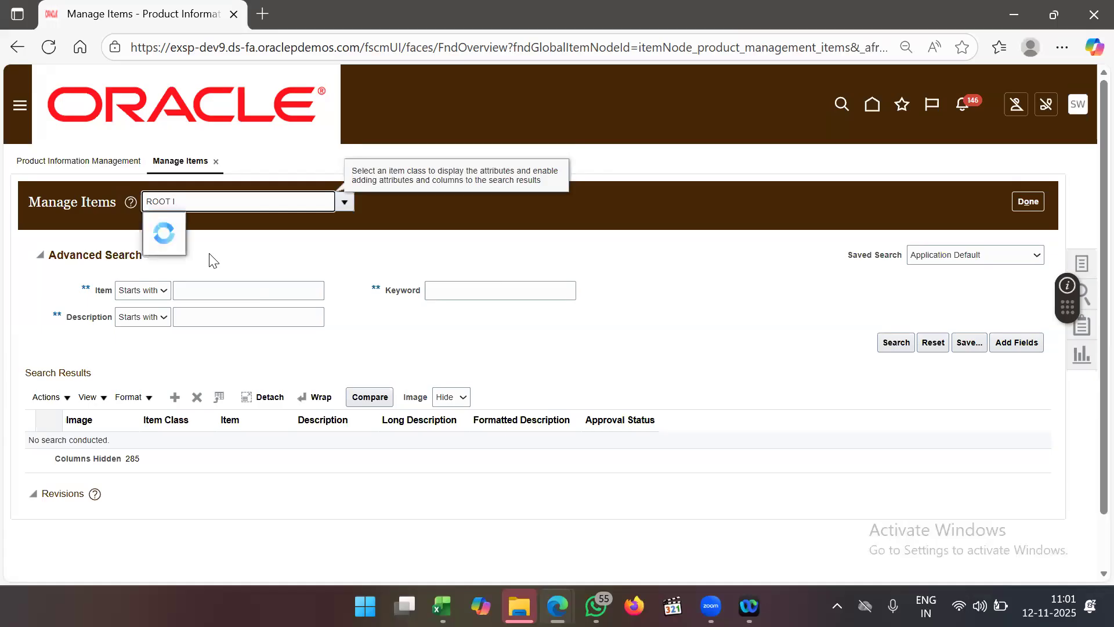
pyautogui.click(204, 228)
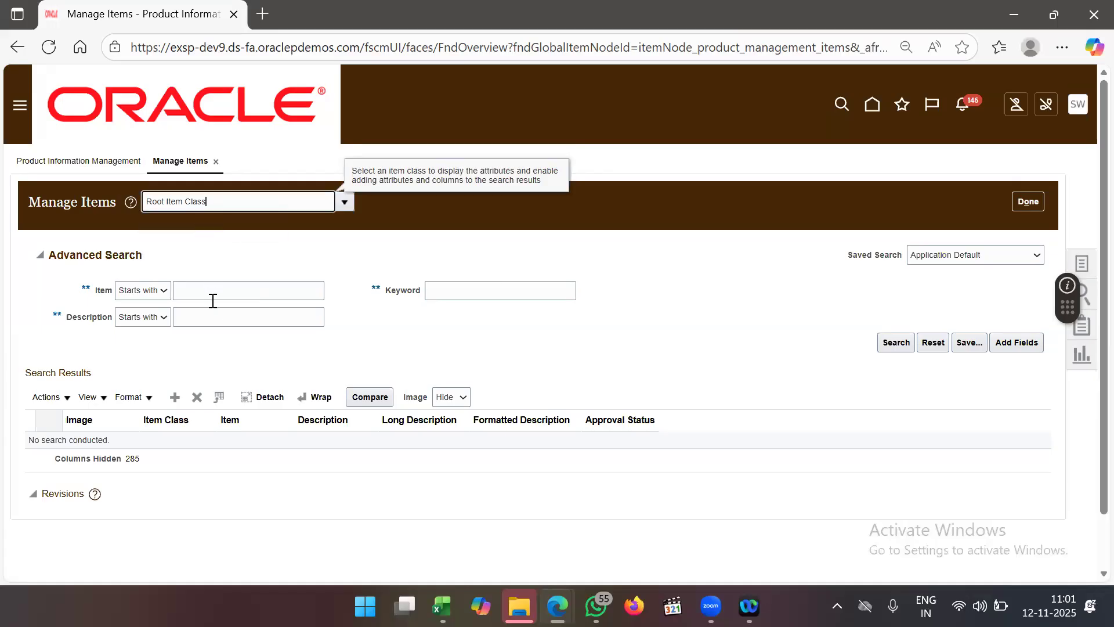
pyautogui.click(235, 291)
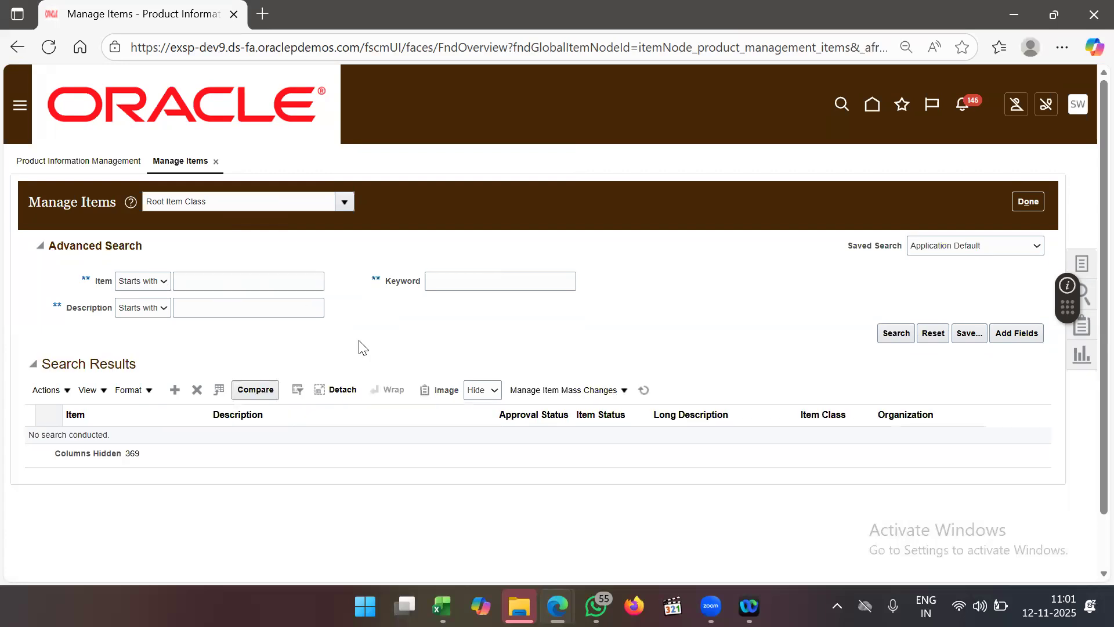
pyautogui.click(264, 272)
pyautogui.write('ABI')
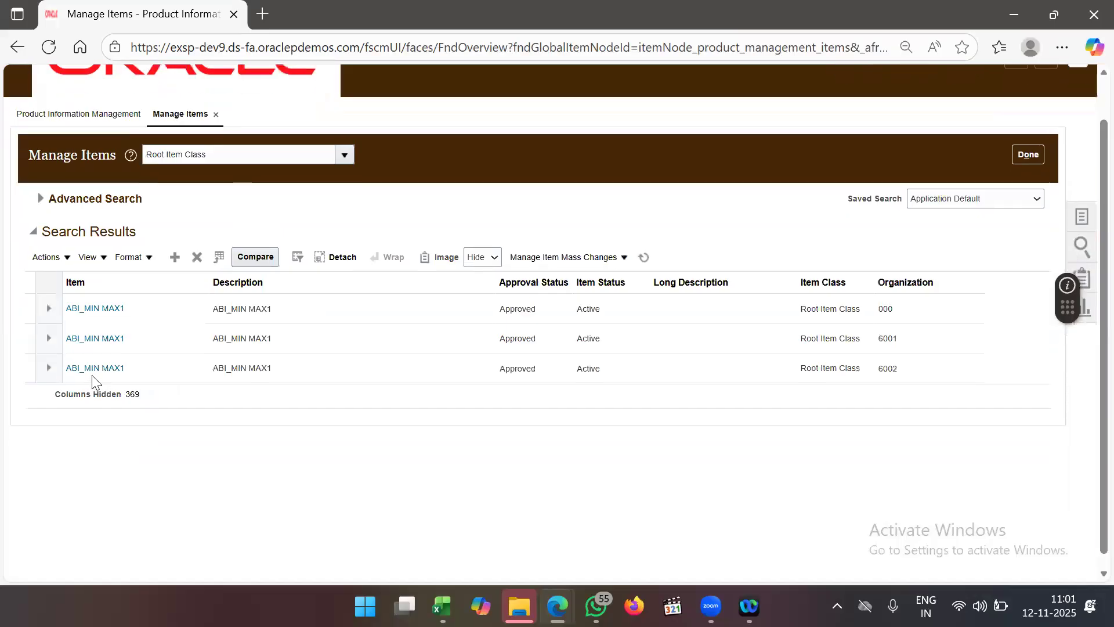
pyautogui.click(92, 374)
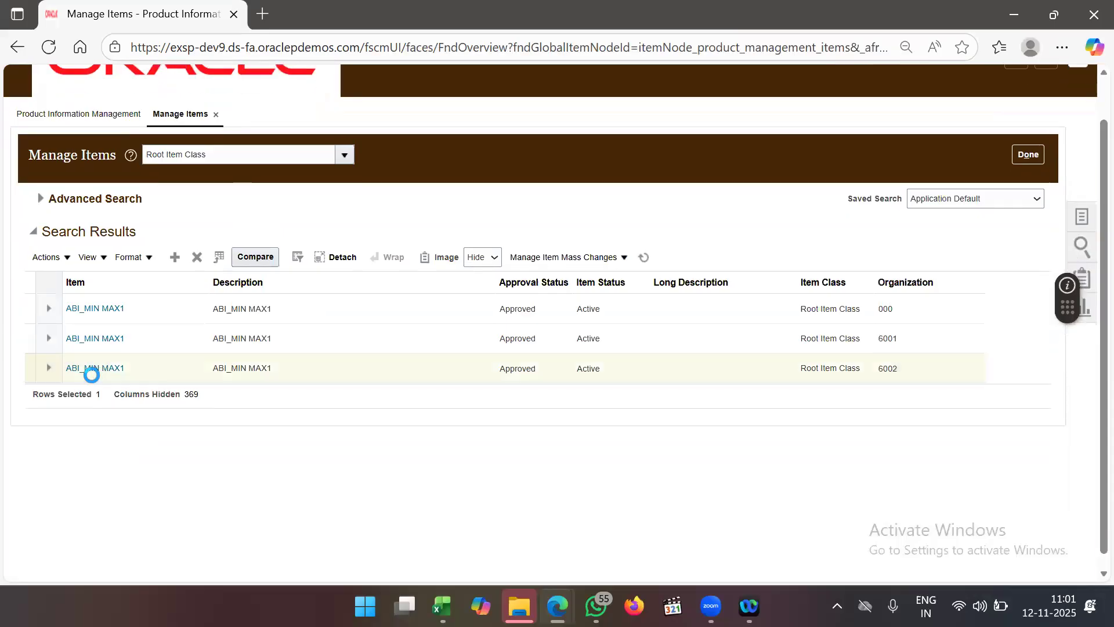
# - Open ABI_MIN MAX1 for organization 6002 and show its Purchasing specifications
pyautogui.click(97, 367)
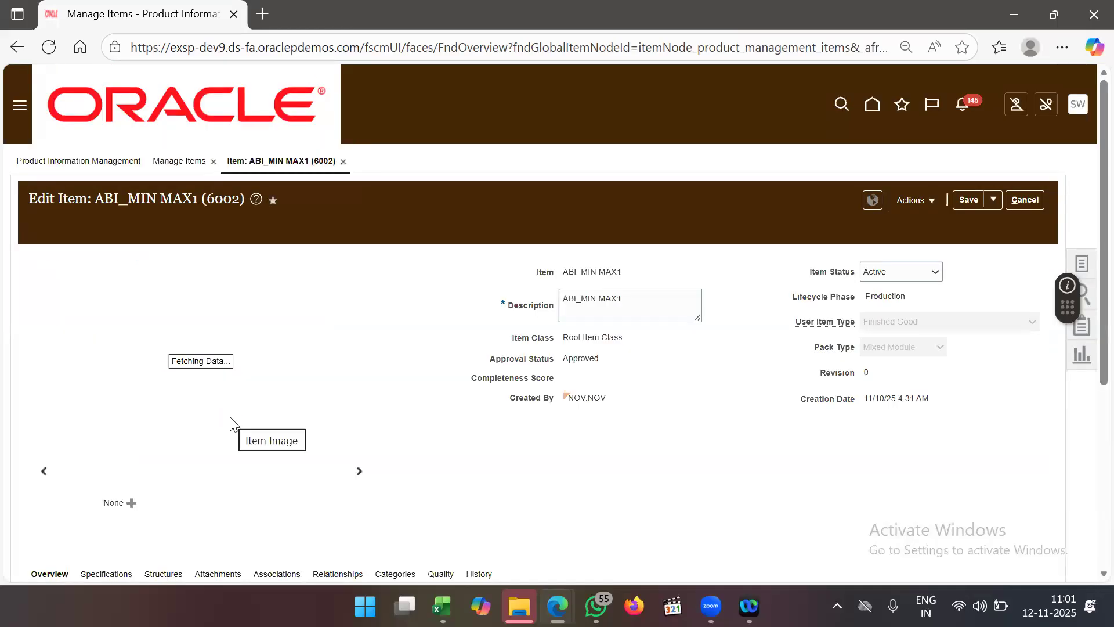
pyautogui.scroll(-3, 232, 422)
pyautogui.scroll(-1, 234, 425)
pyautogui.click(106, 364)
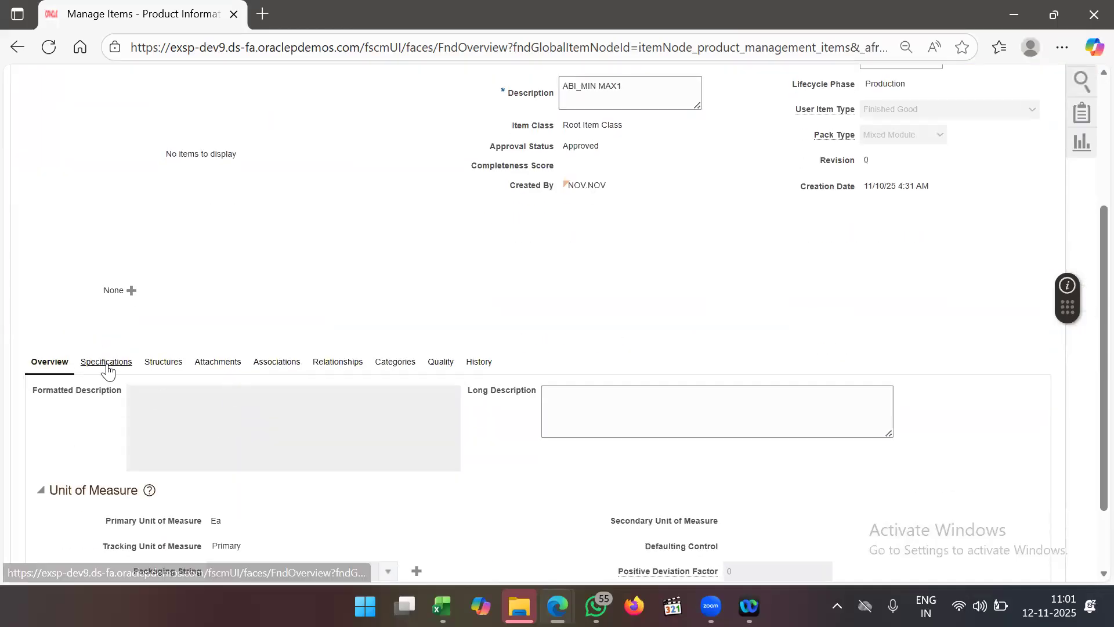
pyautogui.scroll(-4, 162, 378)
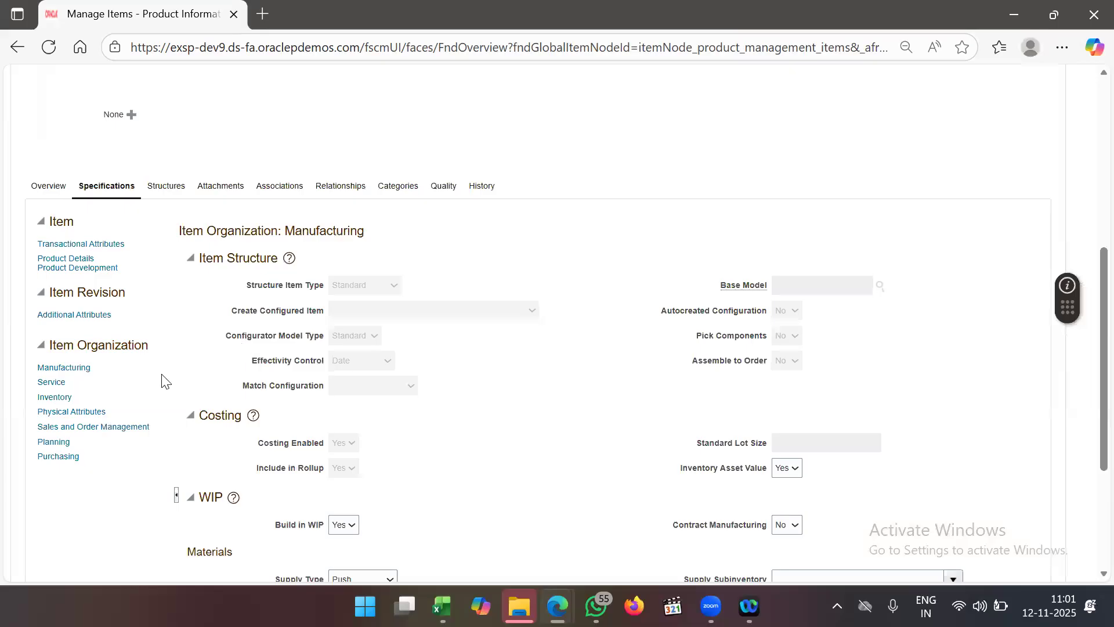
pyautogui.click(54, 389)
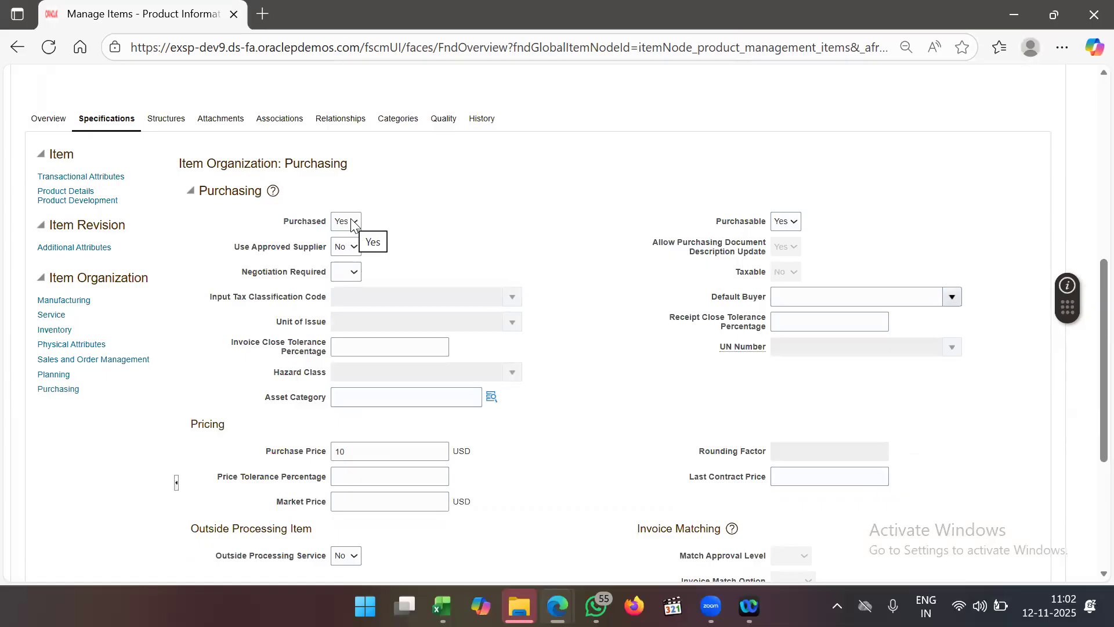
# - Confirm Use Approved Supplier stays No and the purchase price is 10 USD
pyautogui.click(343, 248)
pyautogui.click(417, 245)
pyautogui.scroll(-1, 416, 243)
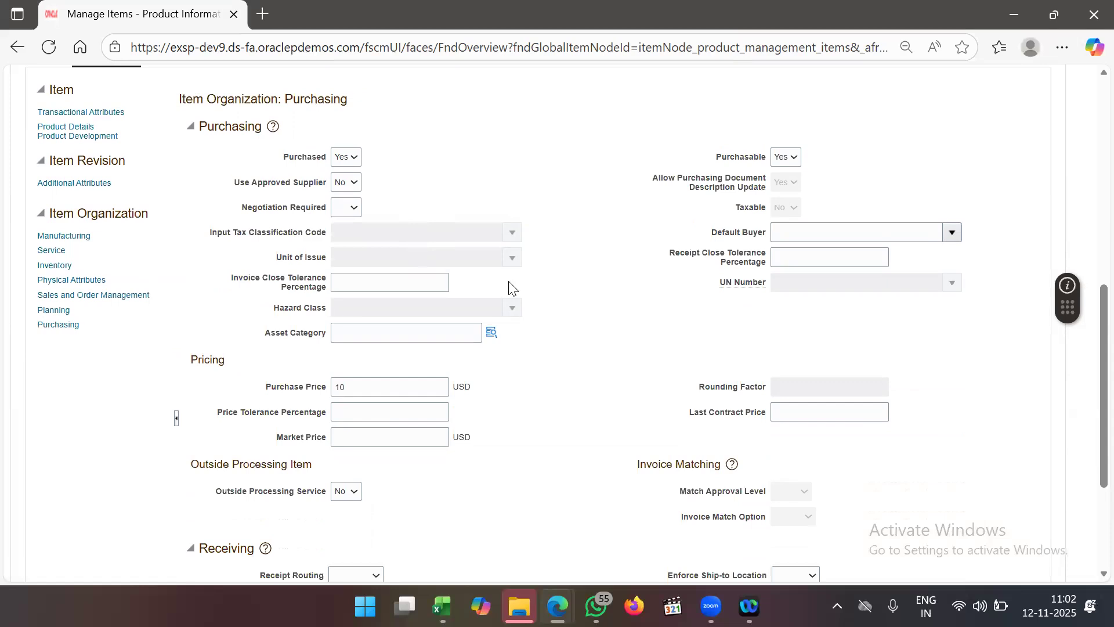
pyautogui.scroll(-1, 506, 282)
pyautogui.scroll(-1, 509, 288)
pyautogui.click(390, 281)
pyautogui.scroll(-2, 534, 394)
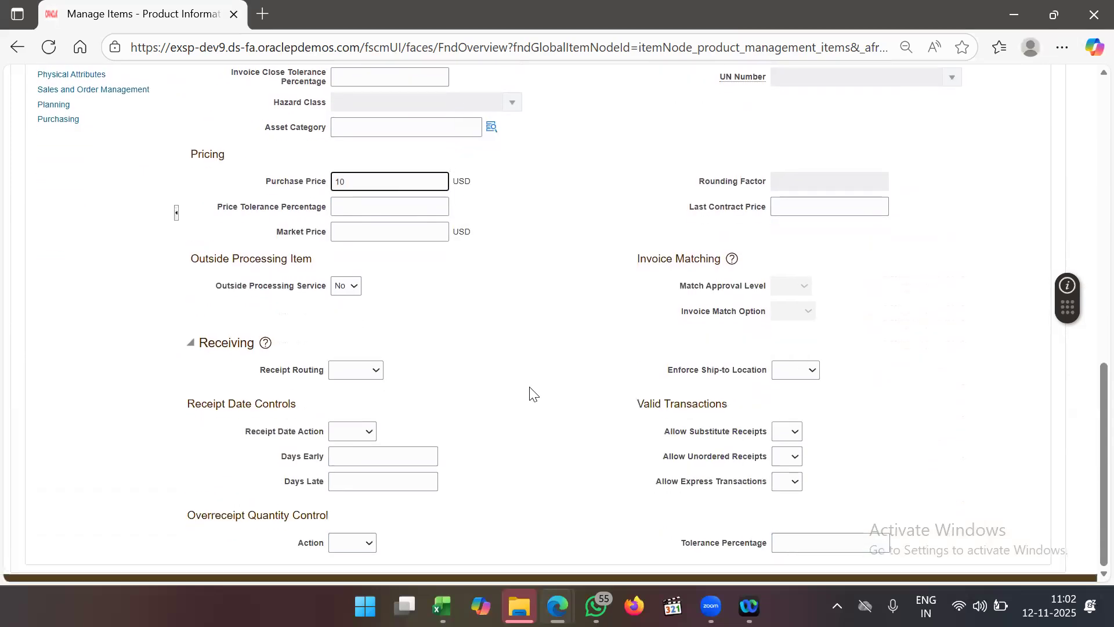
pyautogui.scroll(18, 534, 395)
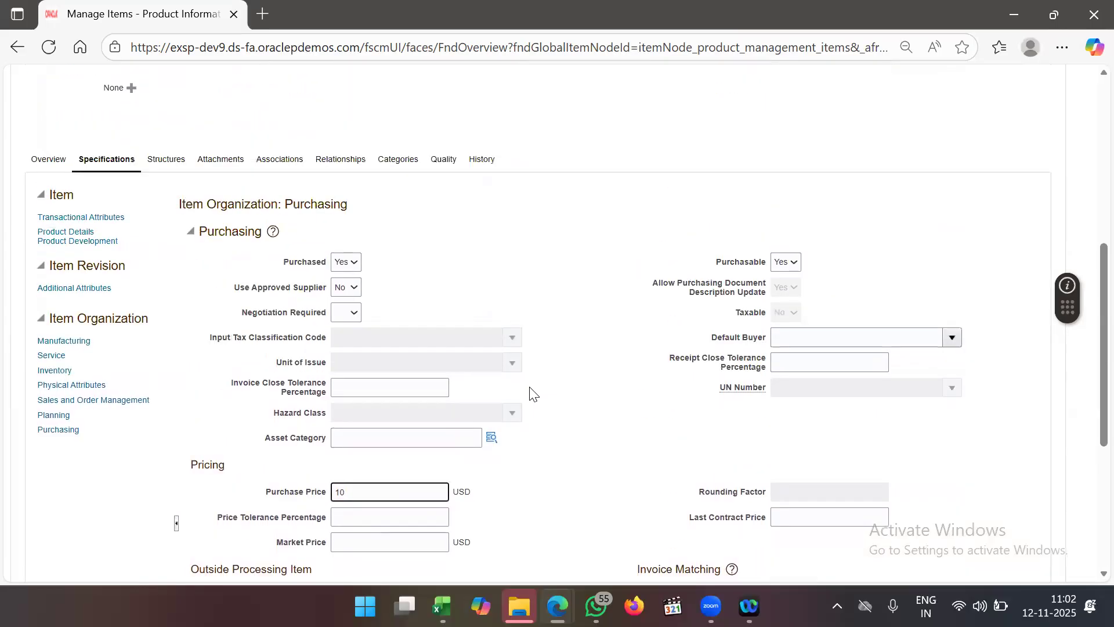
pyautogui.scroll(1, 534, 394)
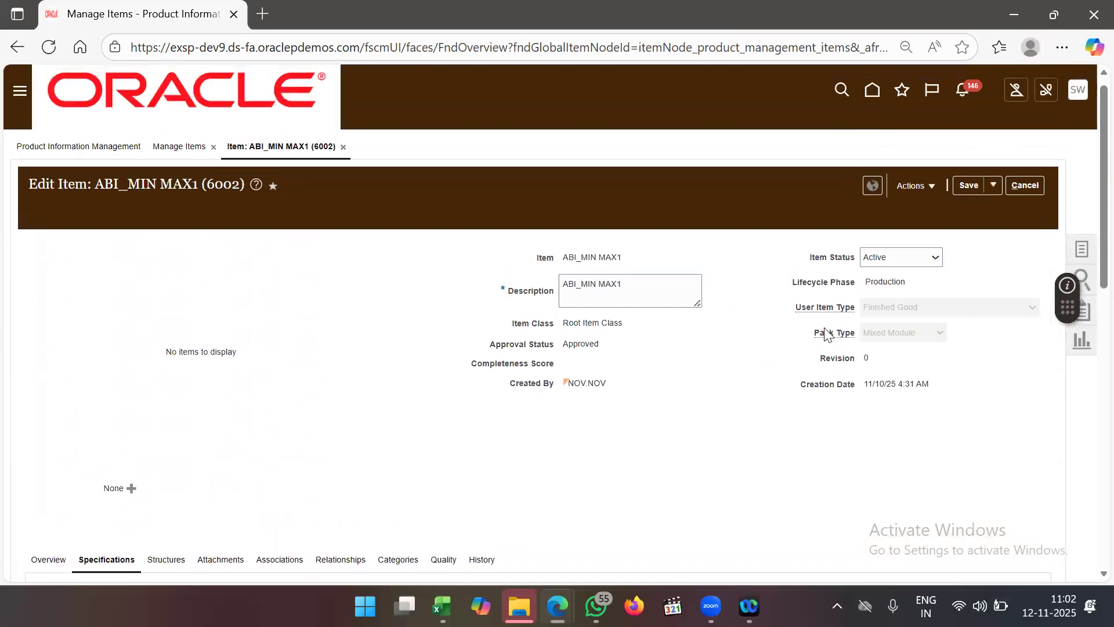
# - Save the item, then Save and Close back to the search results
pyautogui.click(967, 186)
pyautogui.click(992, 184)
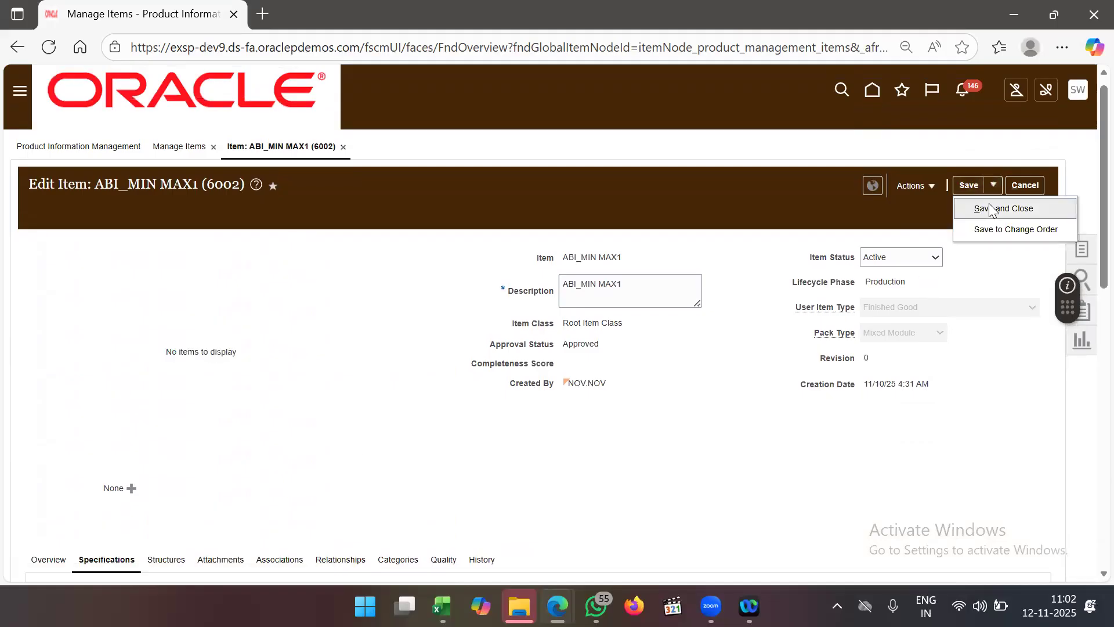
pyautogui.click(990, 209)
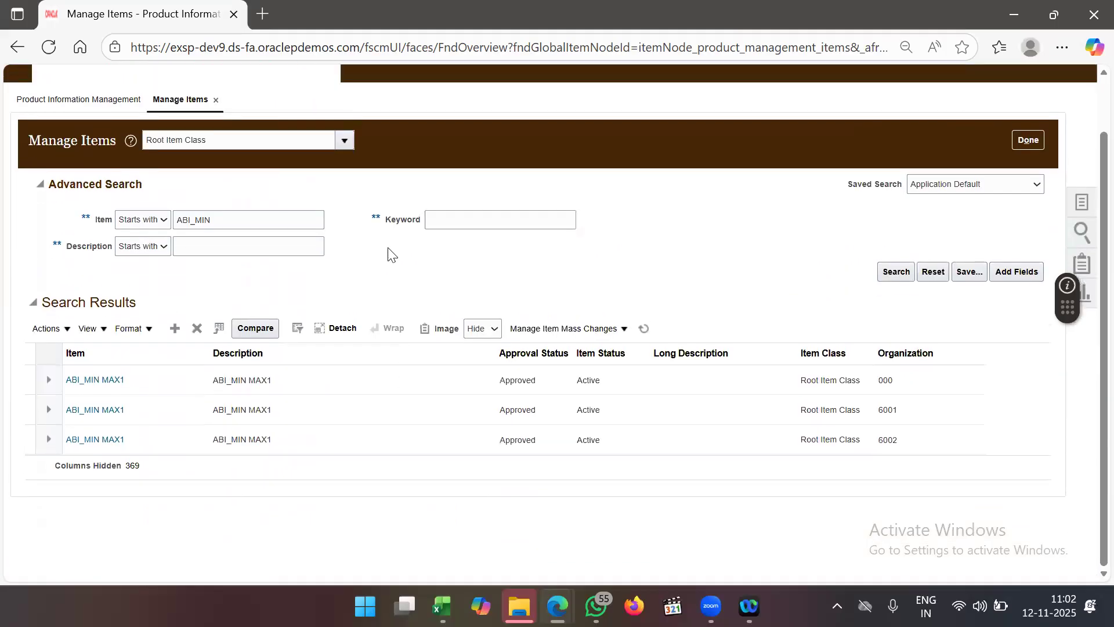
# - Scroll through the Manage Items search results for ABI_MIN
pyautogui.scroll(2, 38, 171)
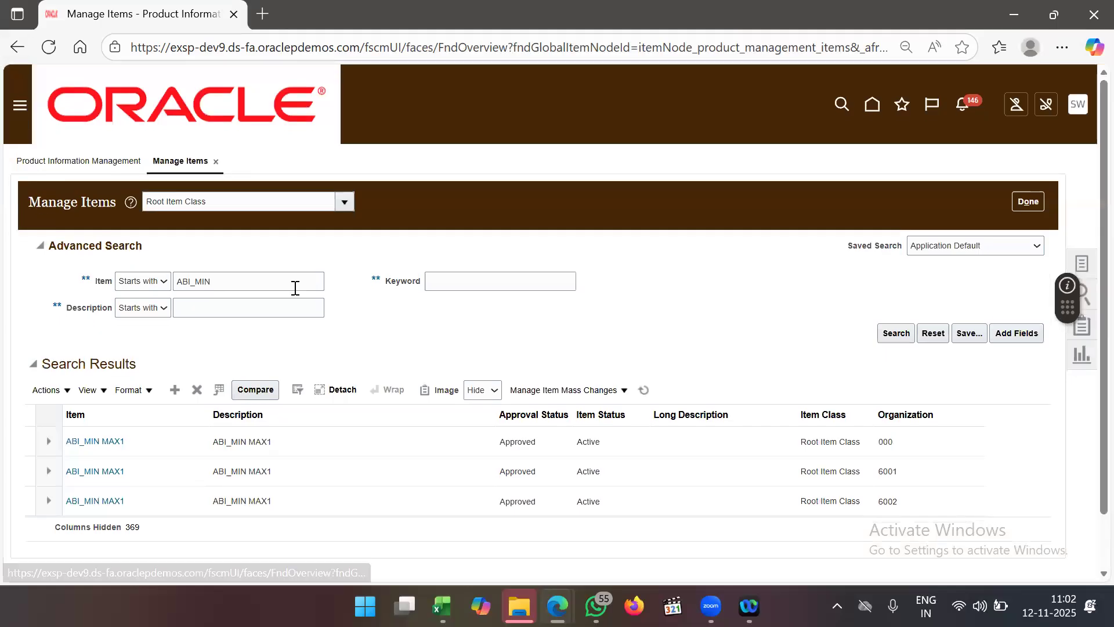
pyautogui.scroll(-3, 277, 389)
pyautogui.scroll(-4, 277, 390)
pyautogui.scroll(3, 276, 390)
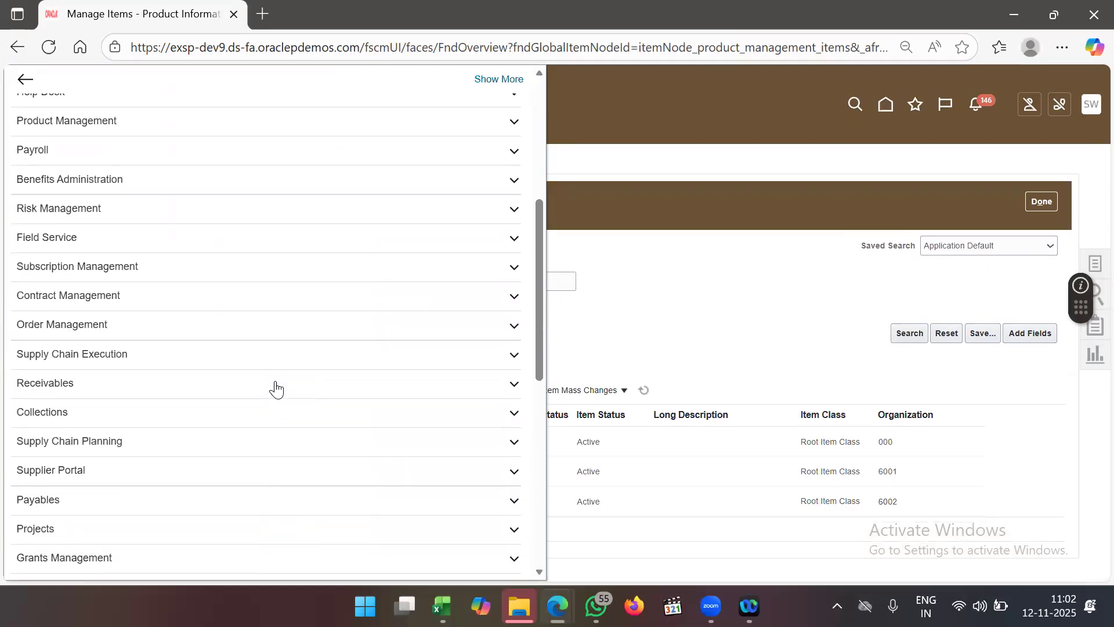
pyautogui.scroll(5, 276, 390)
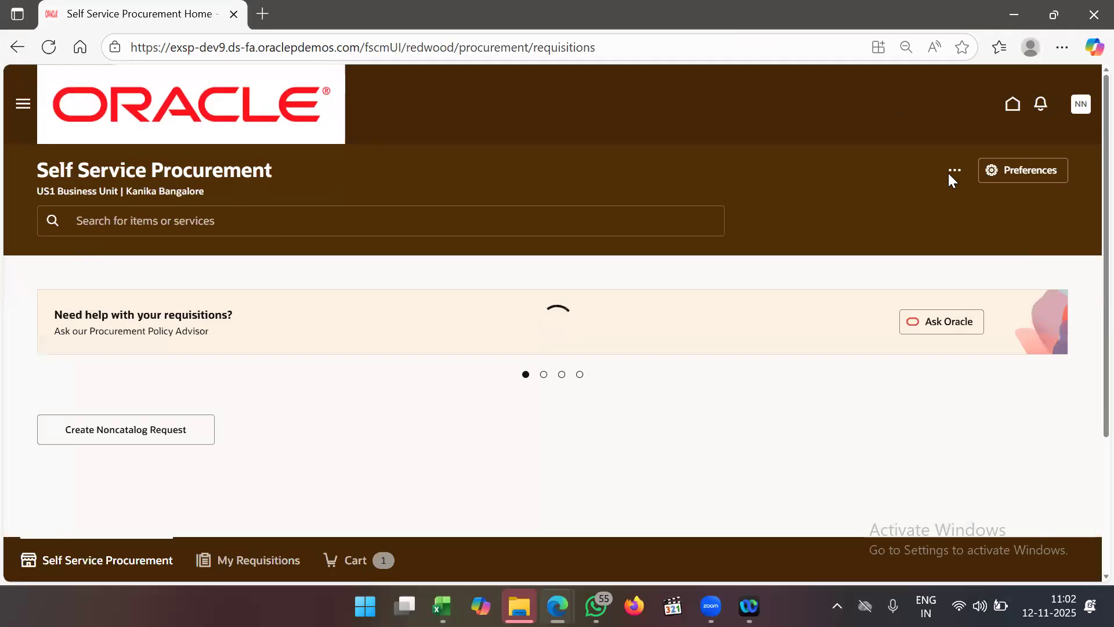
# - Open shopping preferences, clear the deliver-to location and keep Inventory as destination type
pyautogui.click(954, 171)
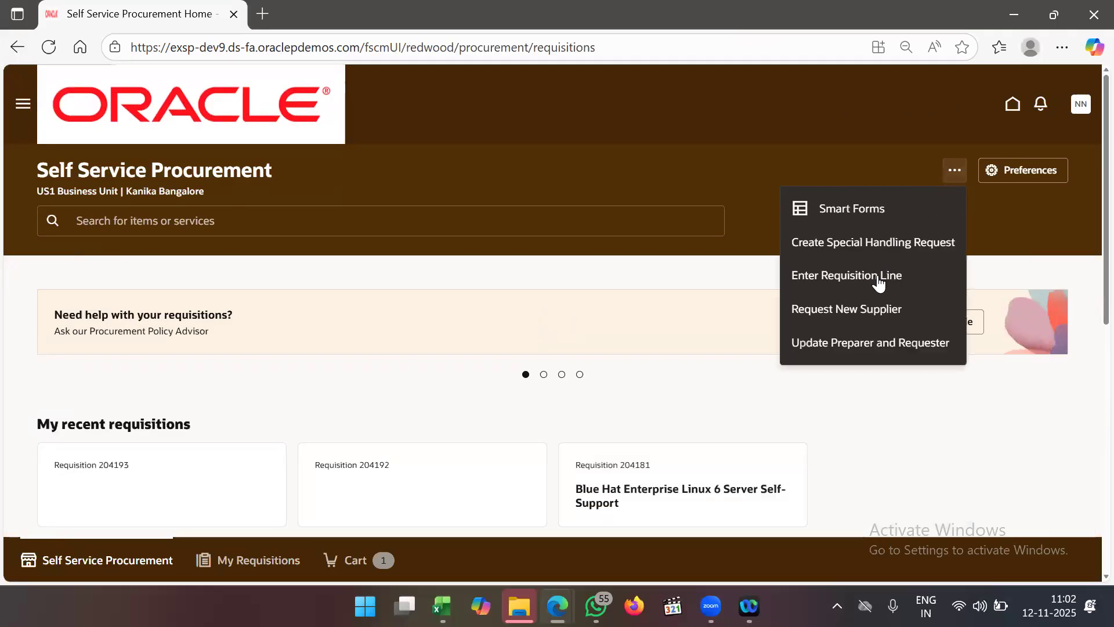
pyautogui.moveTo(1044, 155); pyautogui.dragTo(1036, 169)
pyautogui.click(1037, 170)
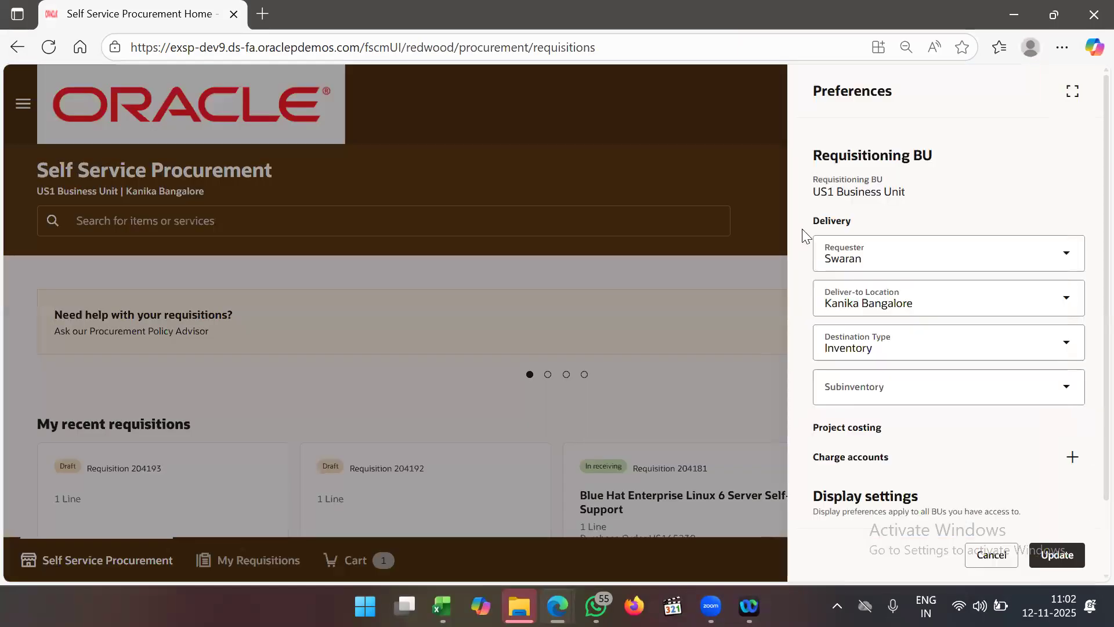
pyautogui.click(933, 311)
pyautogui.moveTo(932, 308); pyautogui.dragTo(826, 308)
pyautogui.press('BackSpace')
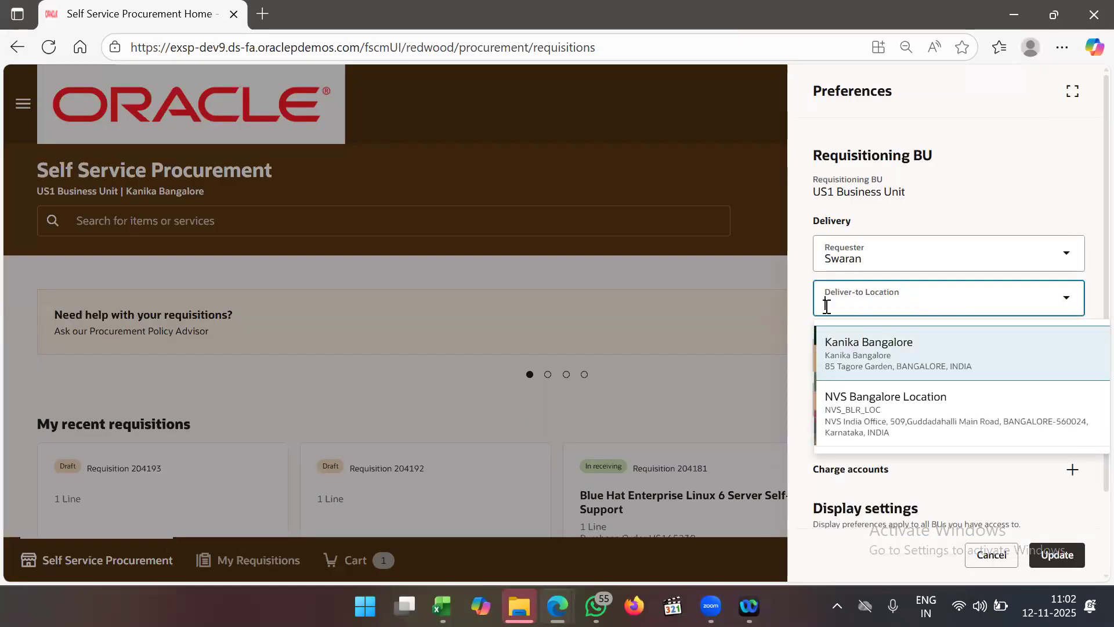
pyautogui.click(750, 273)
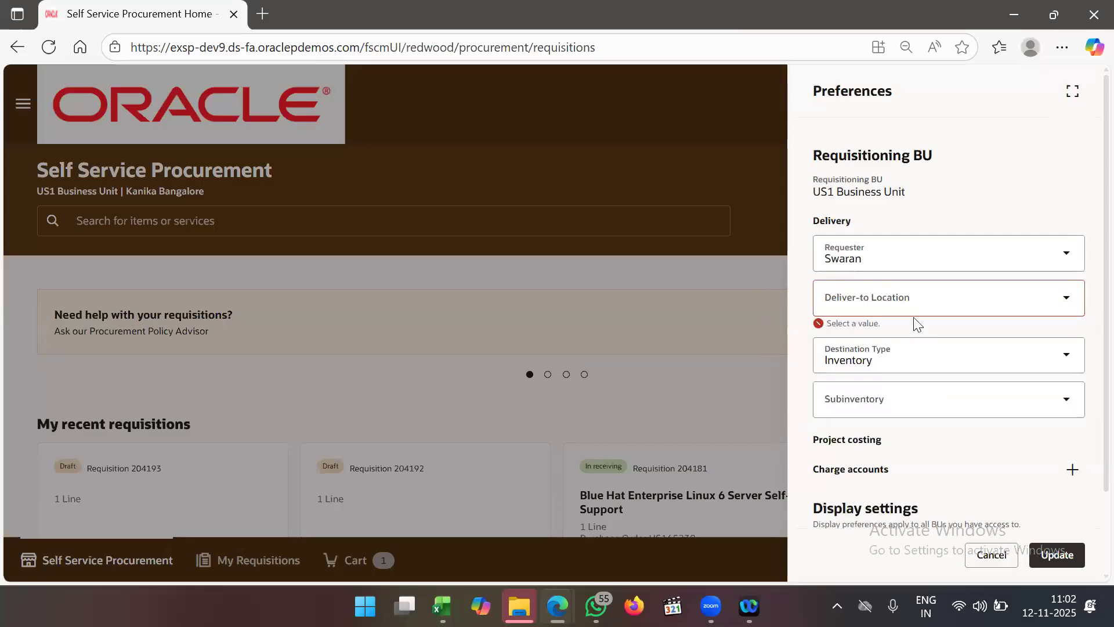
pyautogui.click(920, 365)
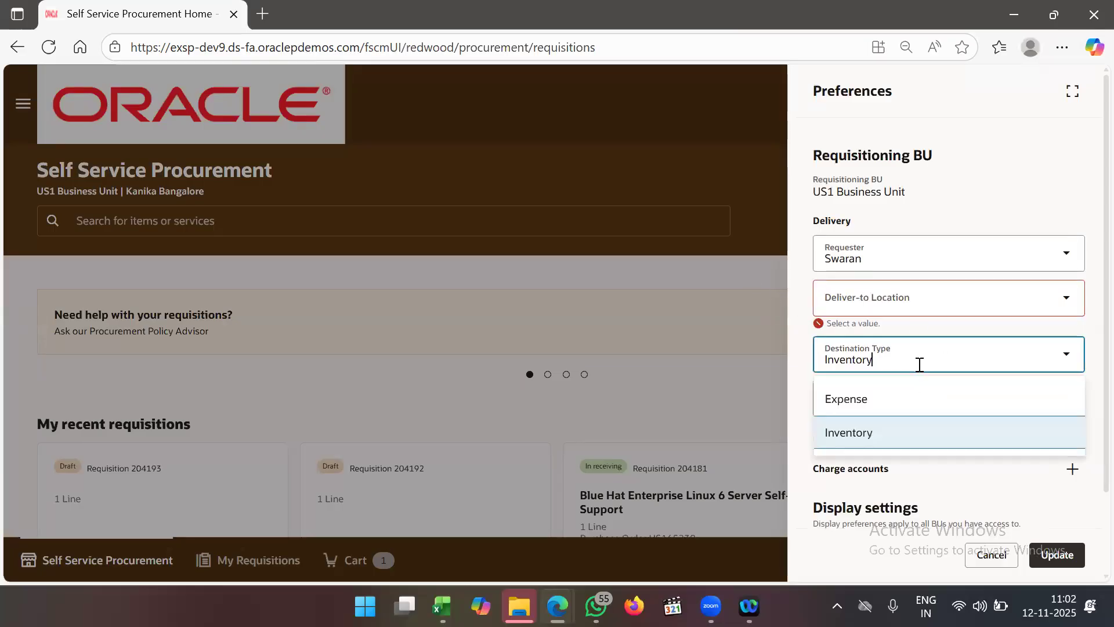
pyautogui.click(979, 190)
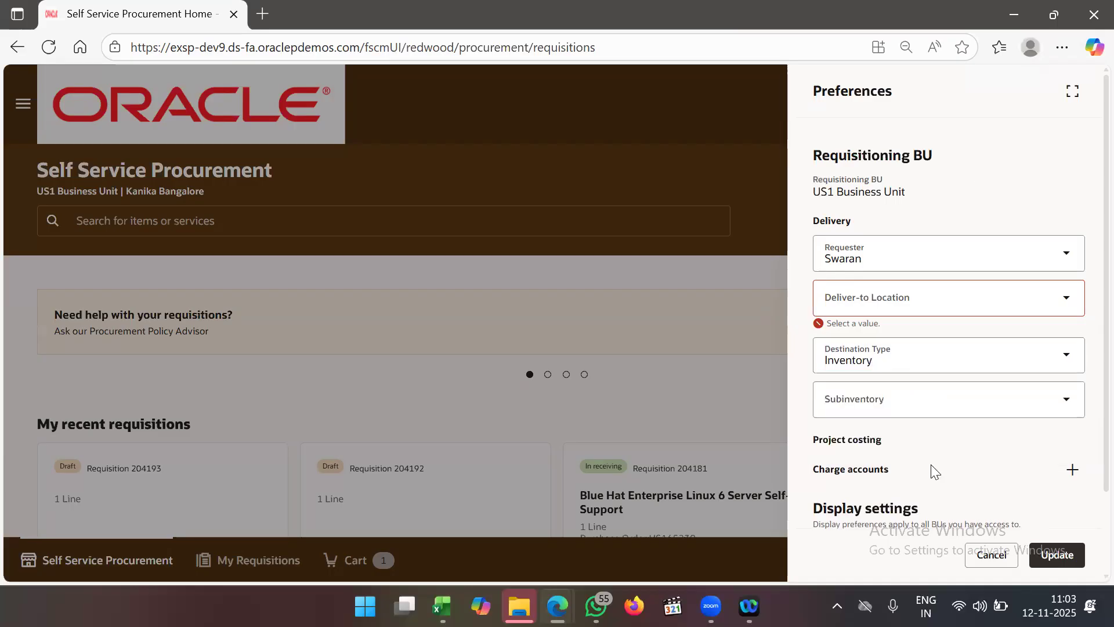
pyautogui.scroll(-2, 931, 464)
pyautogui.click(926, 314)
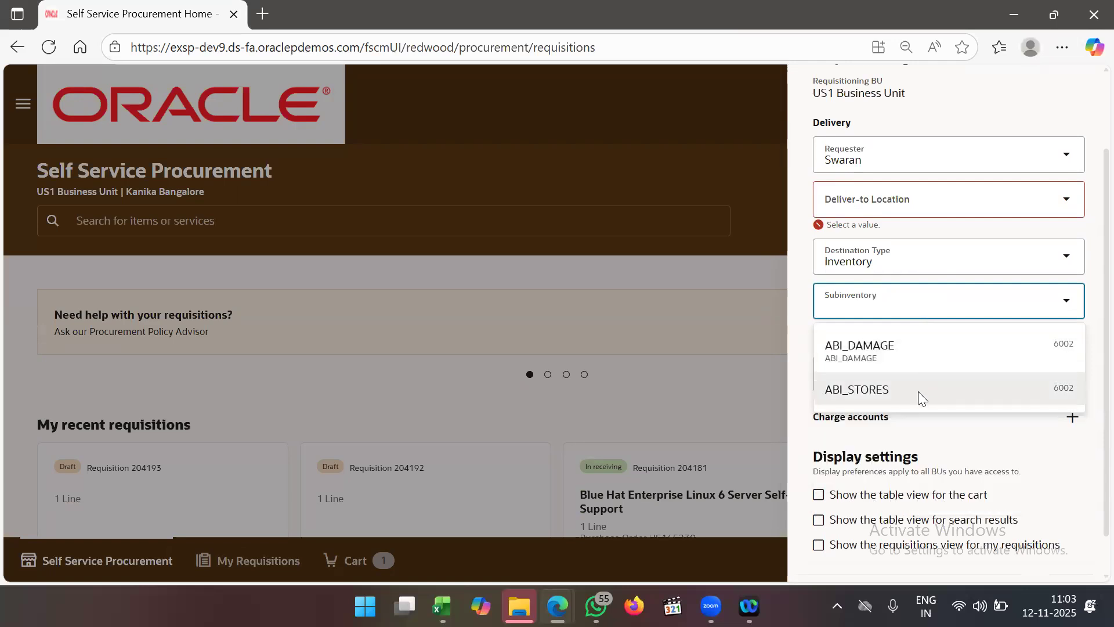
pyautogui.click(803, 272)
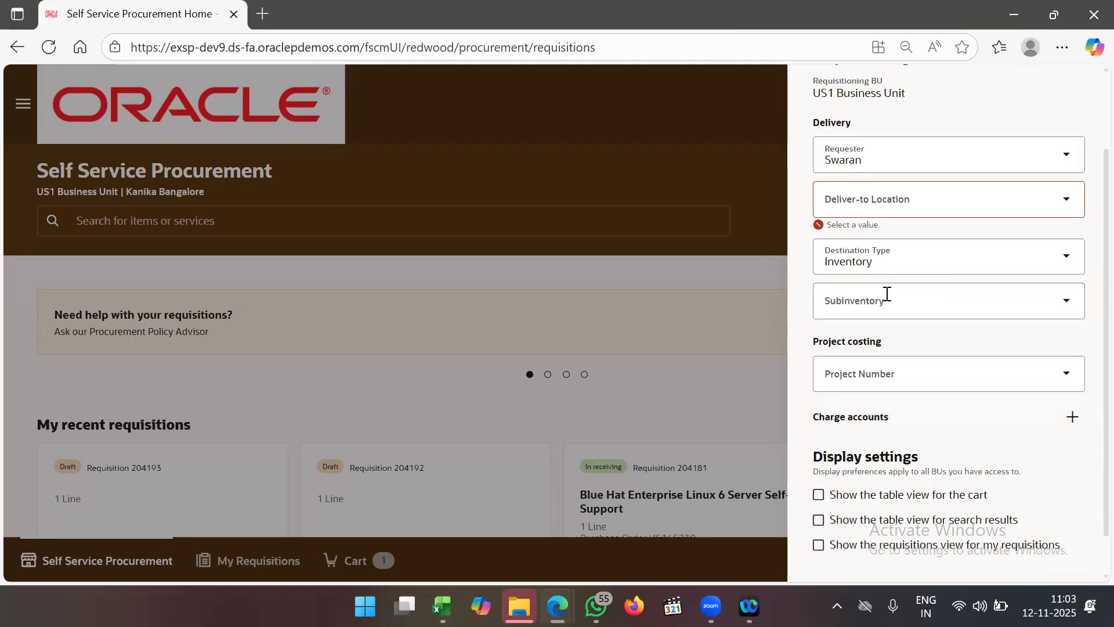
pyautogui.scroll(1, 887, 294)
# - Search BANGALORE, choose Kanika Bangalore as deliver-to location, and update the preferences
pyautogui.click(923, 279)
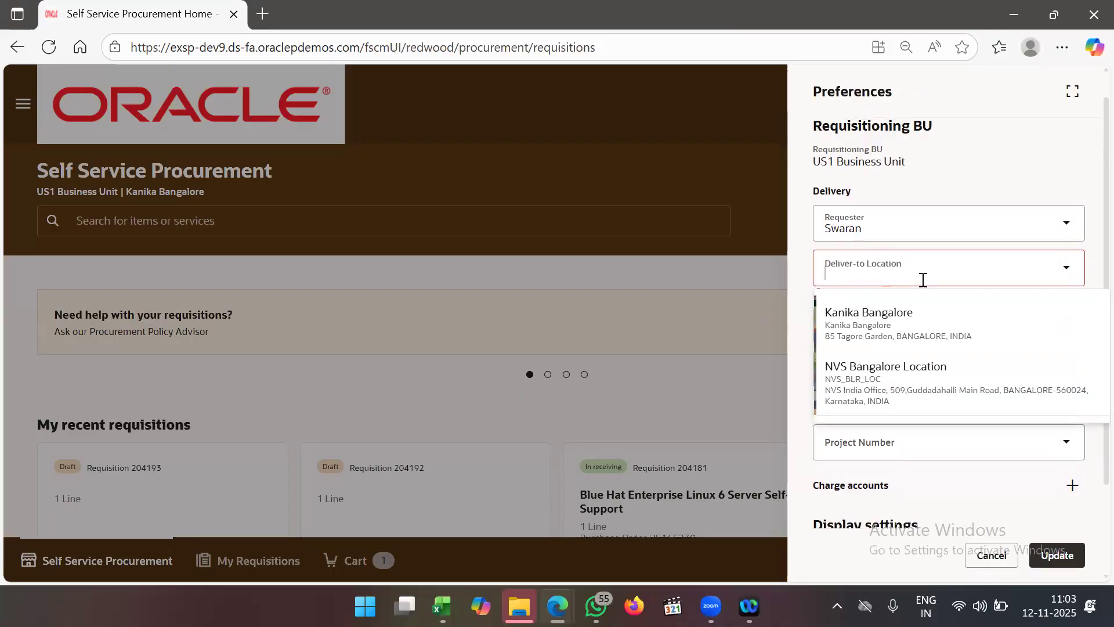
pyautogui.scroll(-1, 923, 279)
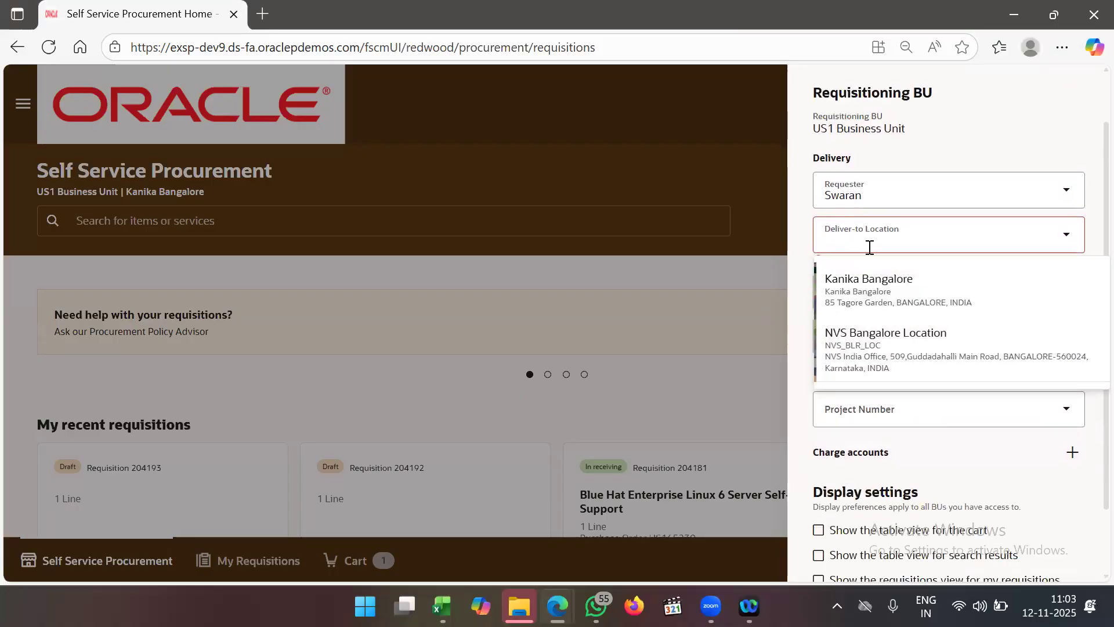
pyautogui.write('BA')
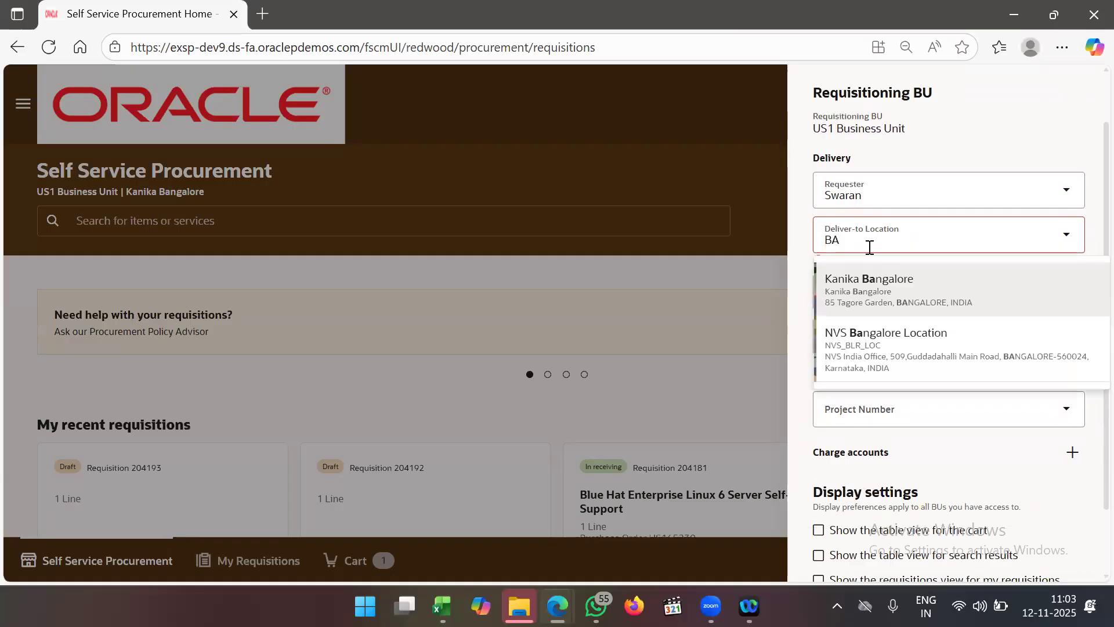
pyautogui.write('NGLORE')
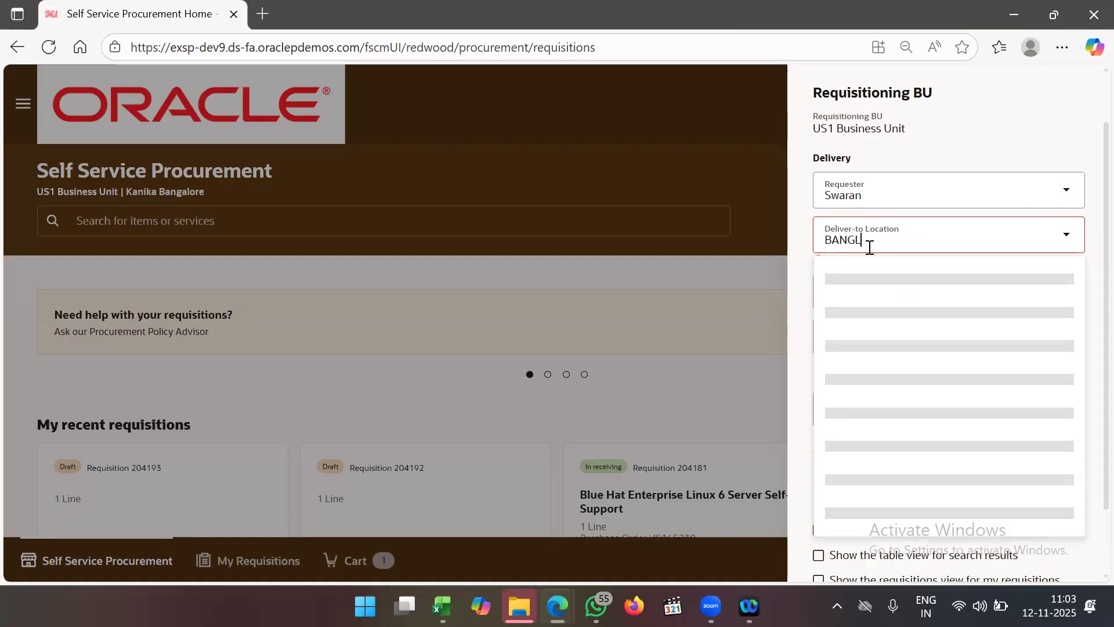
pyautogui.press('BackSpace')
pyautogui.press('BackSpace')
pyautogui.press('BackSpace')
pyautogui.write('ALORE')
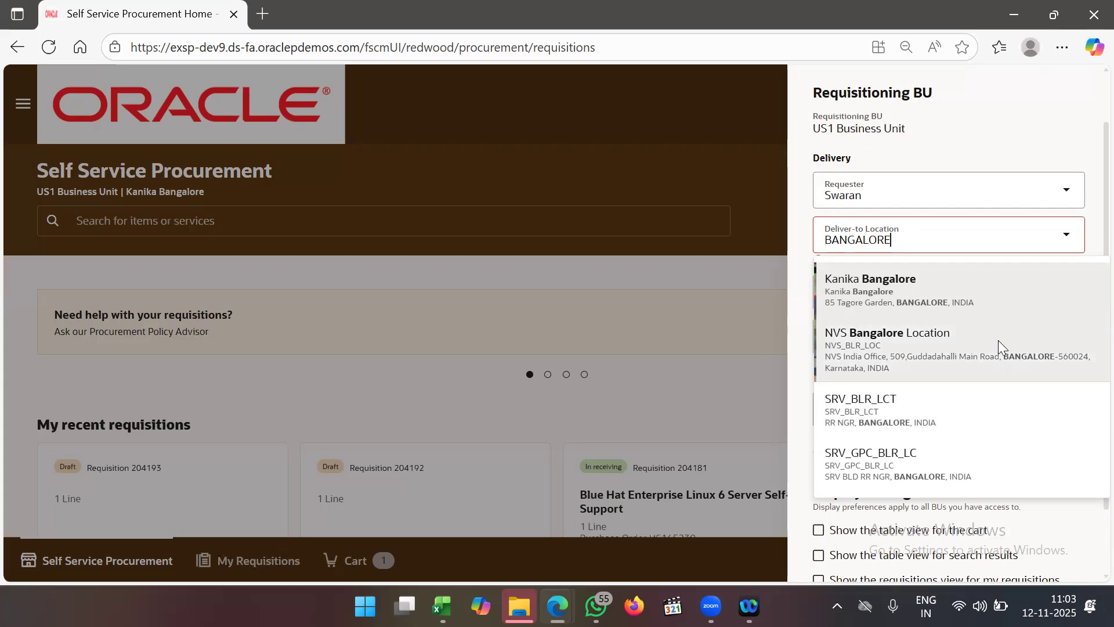
pyautogui.click(986, 294)
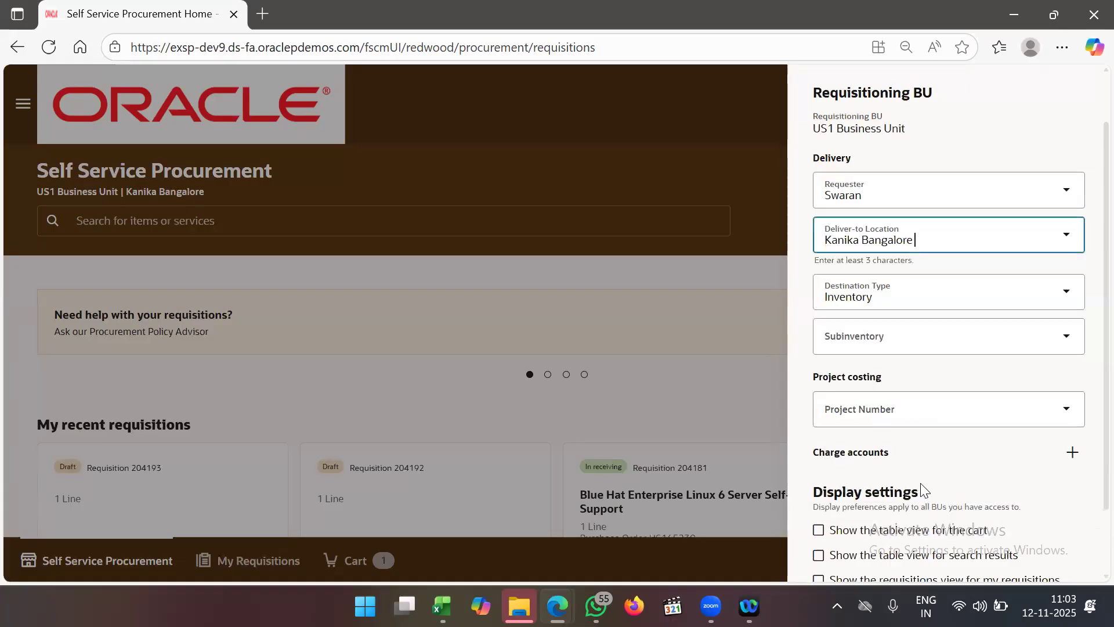
pyautogui.scroll(-2, 923, 489)
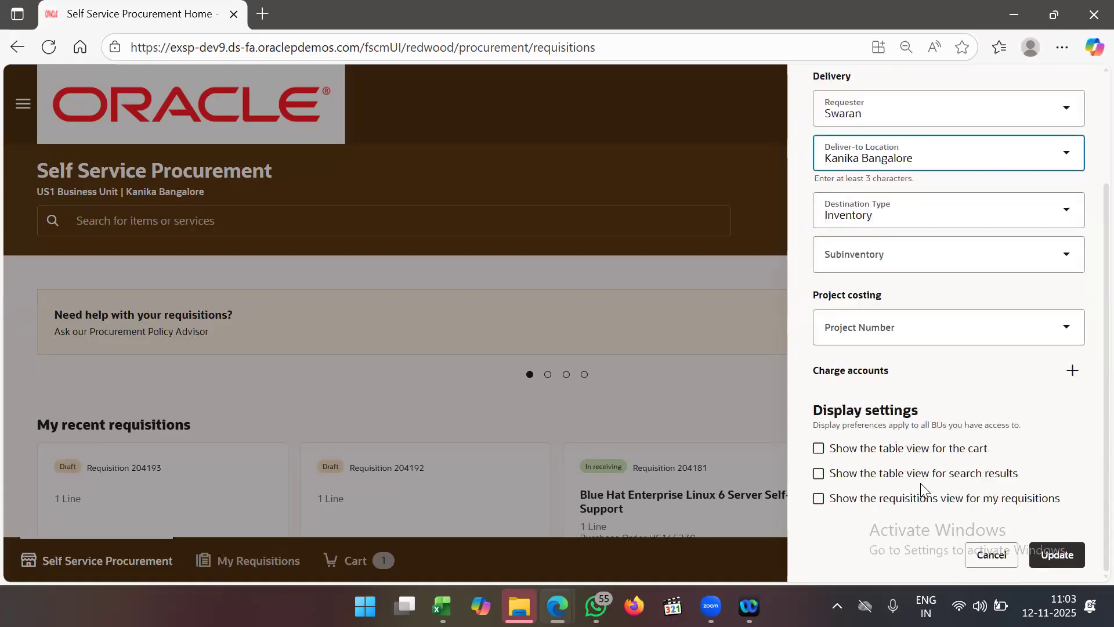
pyautogui.click(1073, 561)
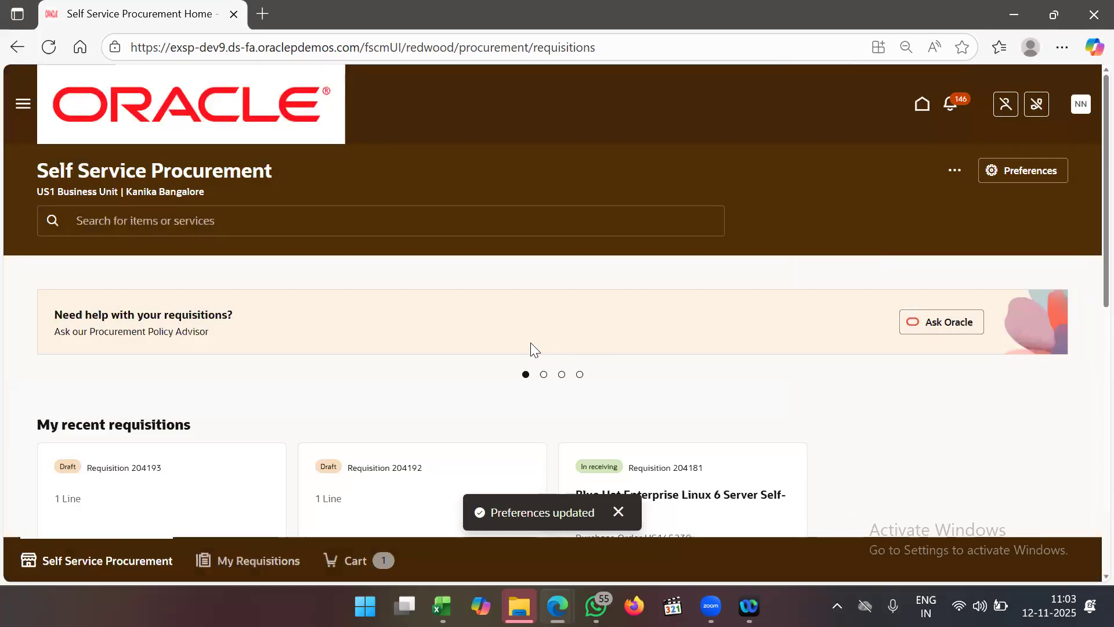
pyautogui.scroll(-3, 531, 343)
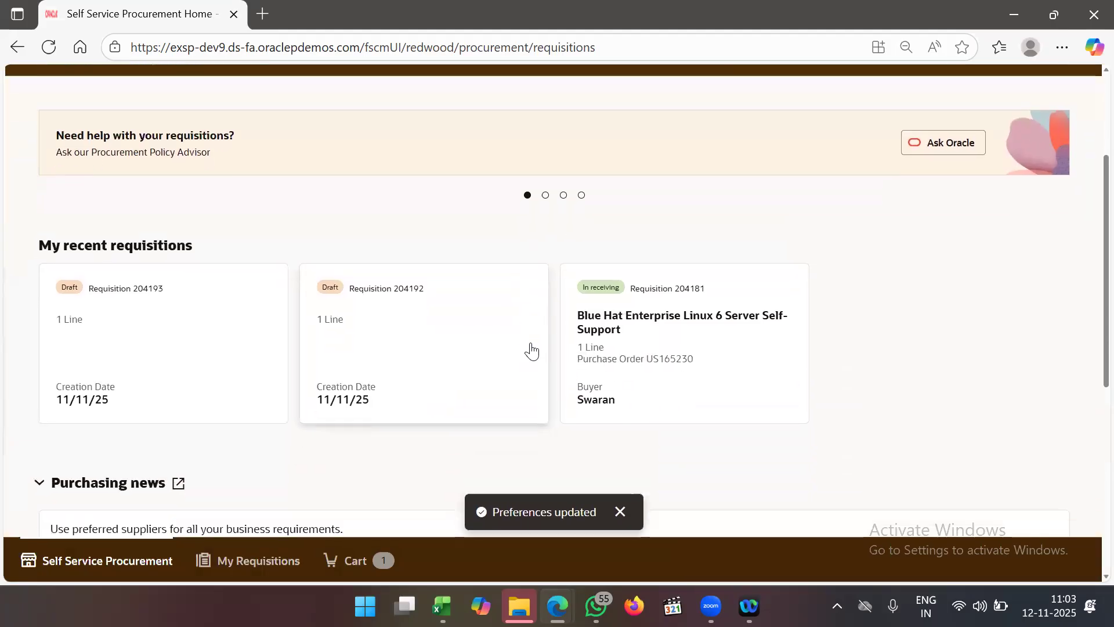
# - Open My Requisitions showing drafts 204193 and 204192 for IKEA LAPTOP002M, plus 204181
pyautogui.scroll(-1, 531, 349)
pyautogui.scroll(-1, 531, 342)
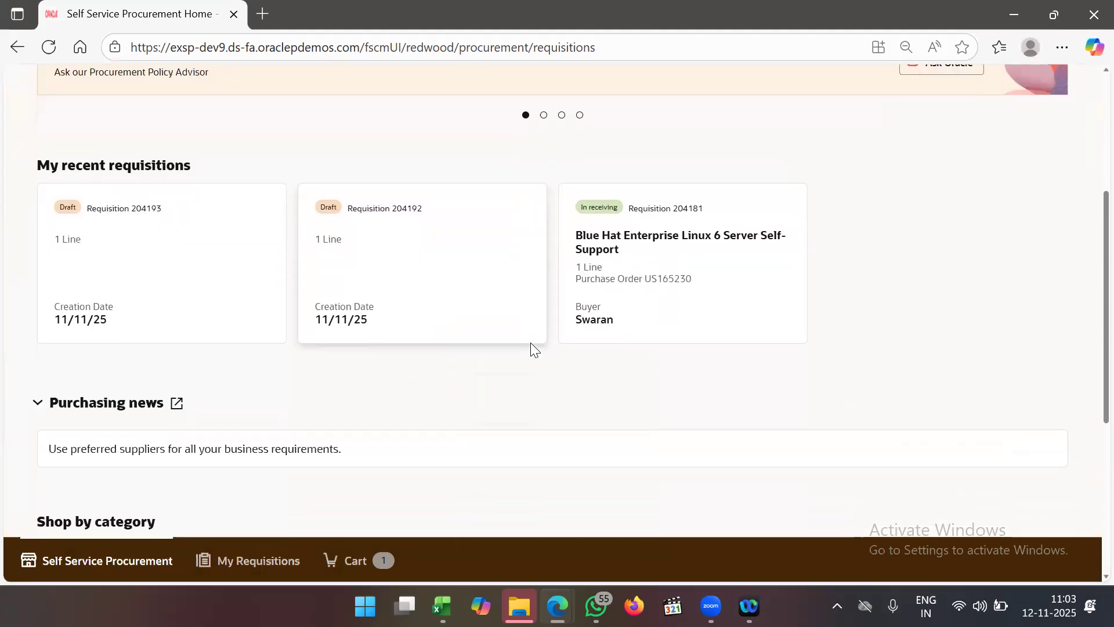
pyautogui.scroll(-3, 530, 343)
pyautogui.scroll(-3, 530, 348)
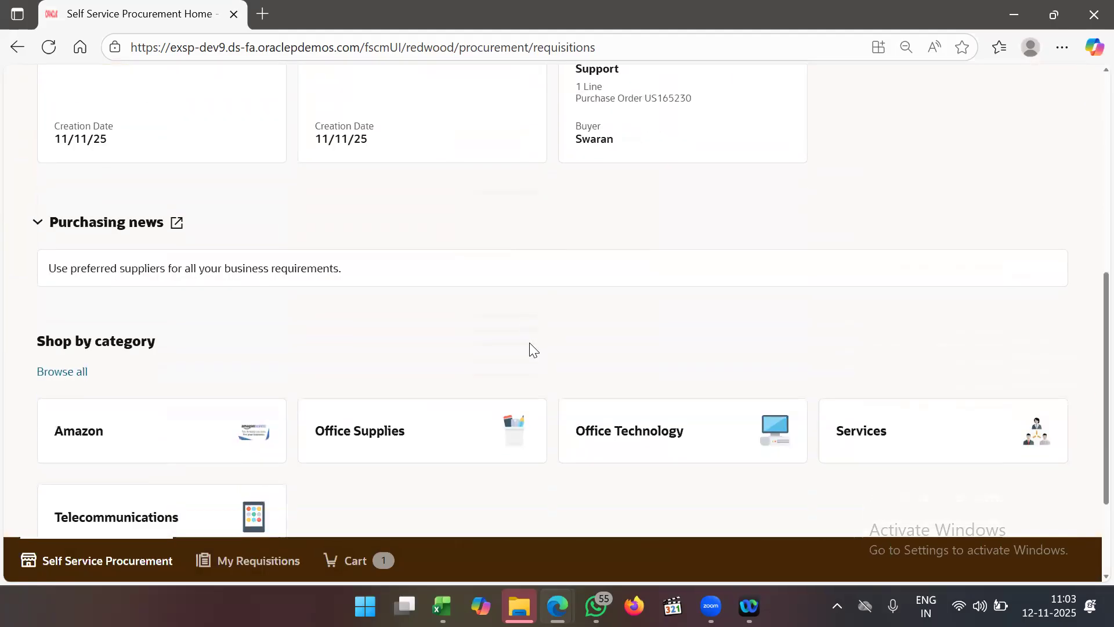
pyautogui.scroll(1, 450, 391)
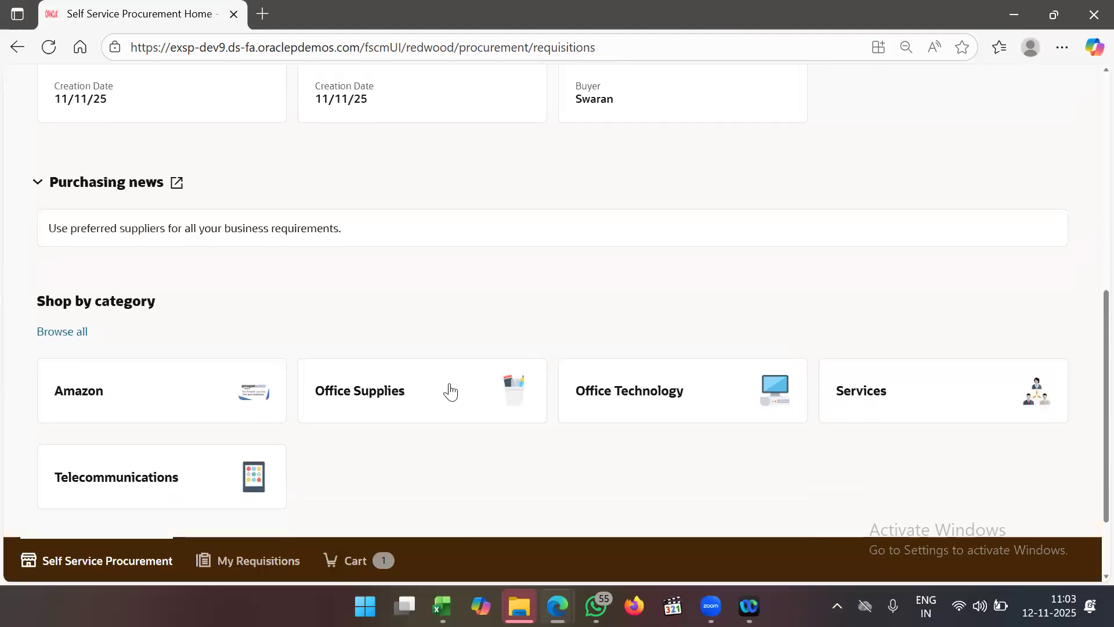
pyautogui.click(243, 550)
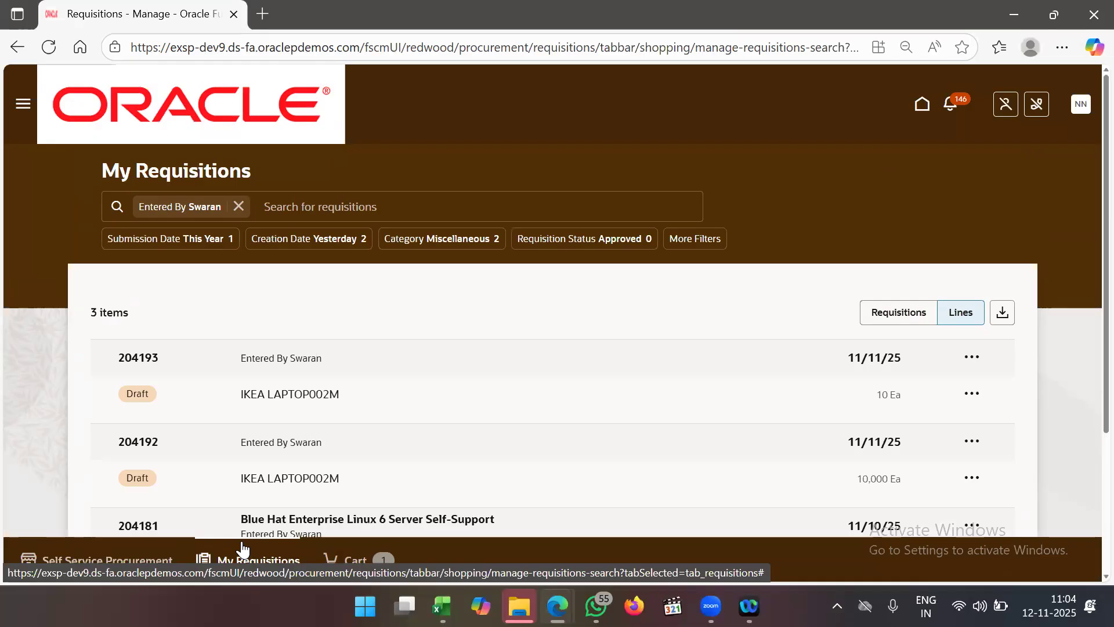
pyautogui.scroll(-3, 348, 465)
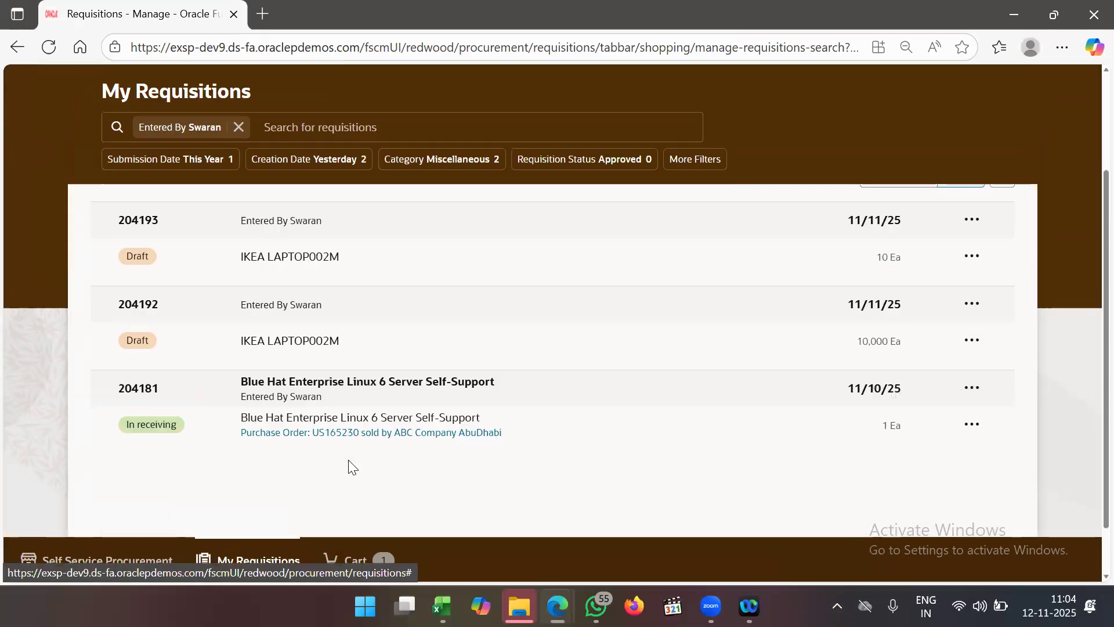
pyautogui.scroll(3, 582, 423)
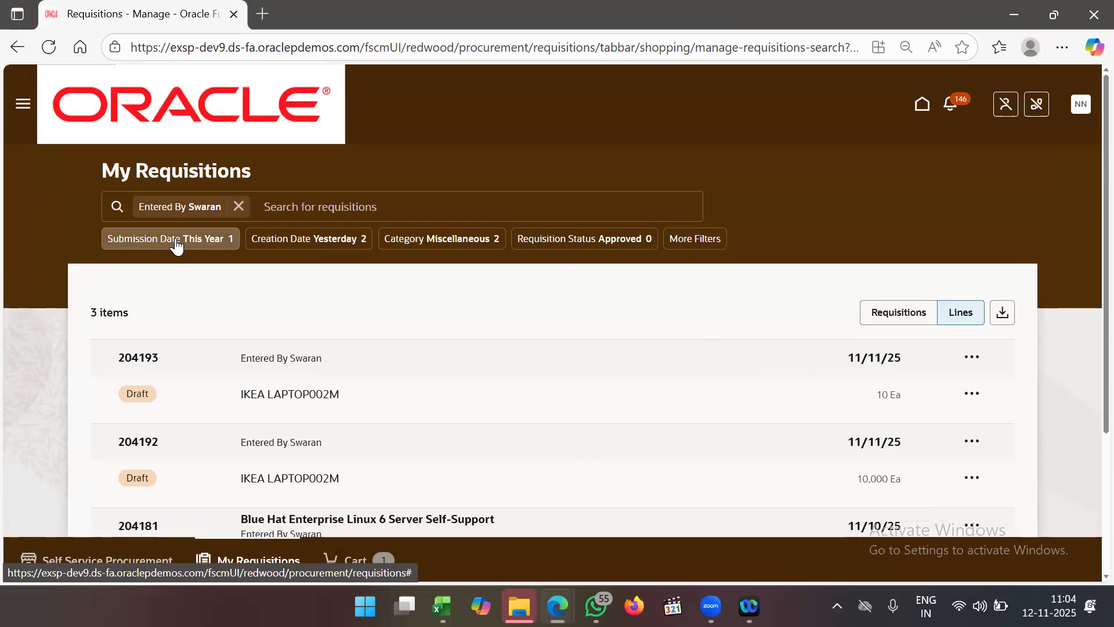
# - Clear the Entered By filter to list all 487 requisitions, then return to the procurement home page
pyautogui.click(239, 206)
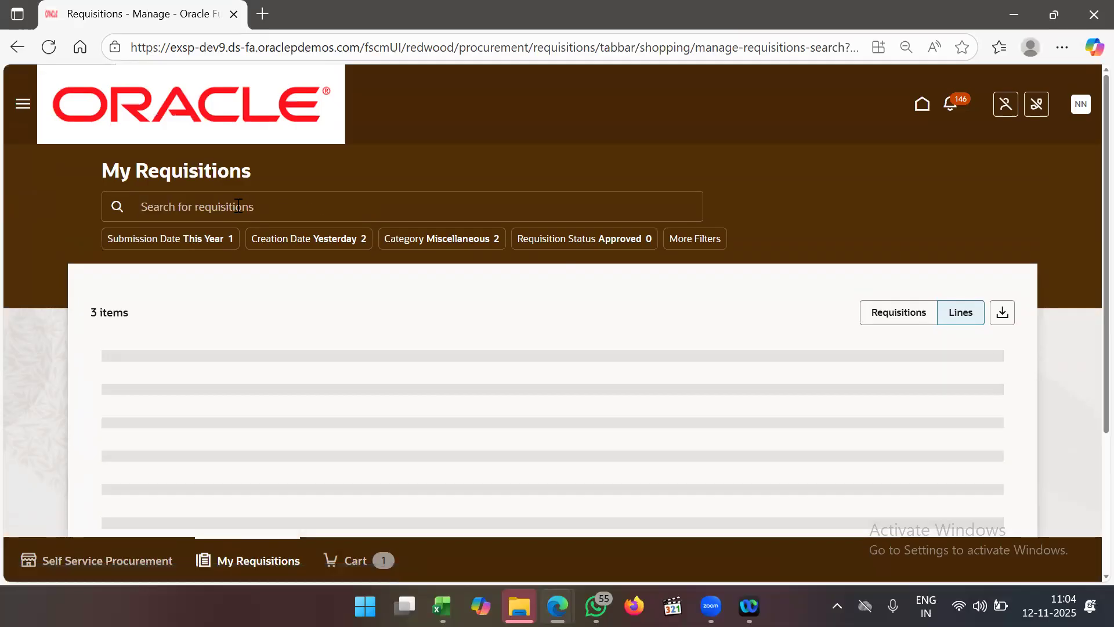
pyautogui.click(293, 210)
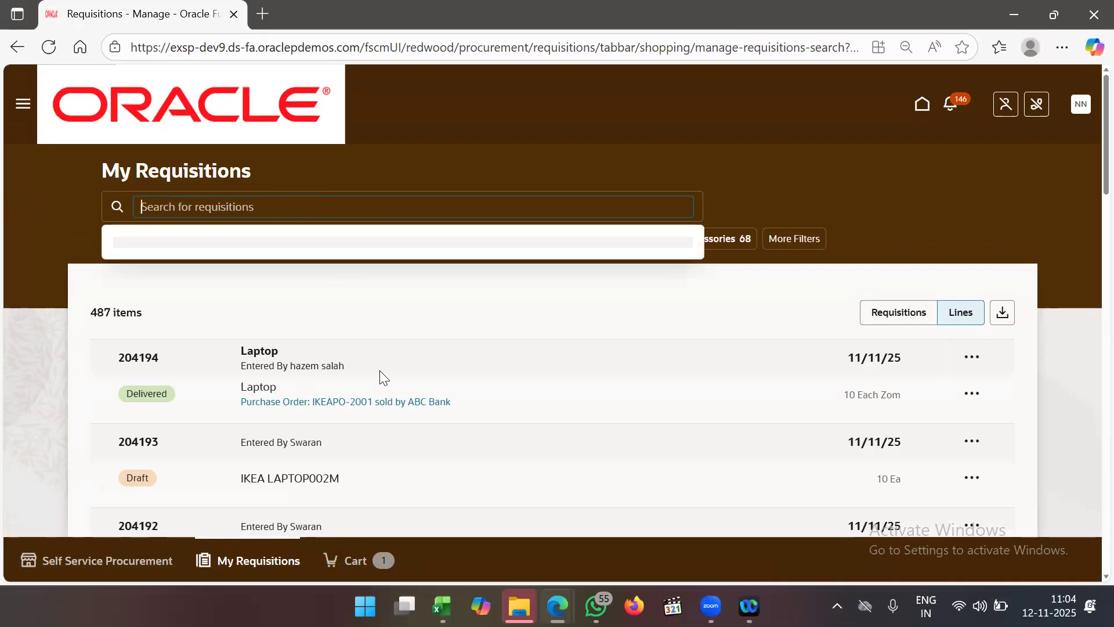
pyautogui.scroll(-3, 380, 376)
pyautogui.scroll(2, 380, 371)
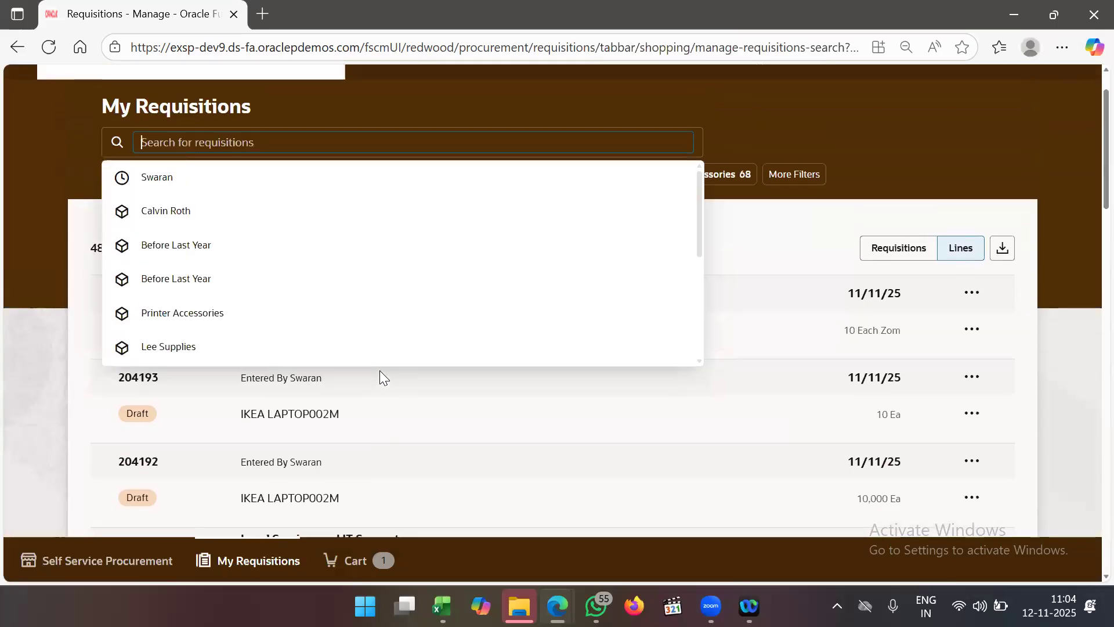
pyautogui.click(837, 227)
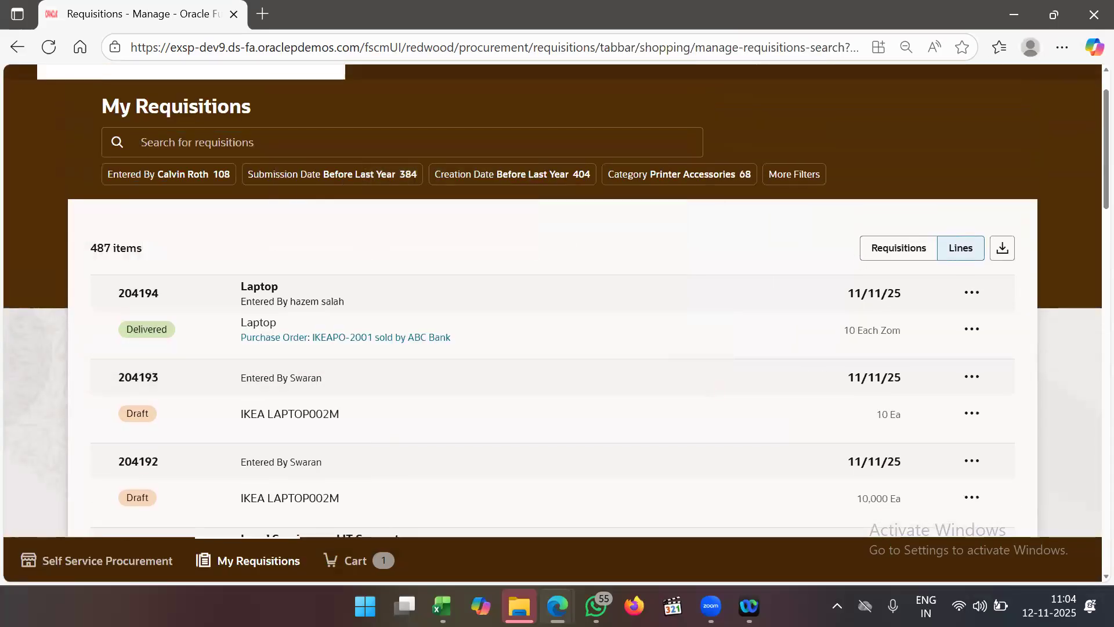
pyautogui.click(140, 562)
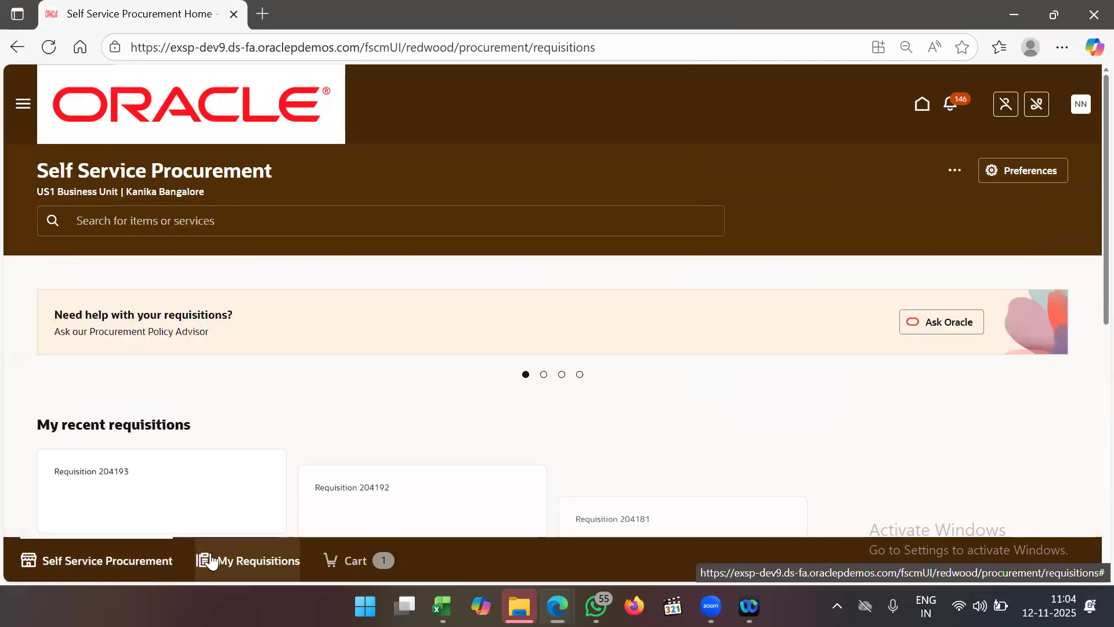
pyautogui.click(243, 226)
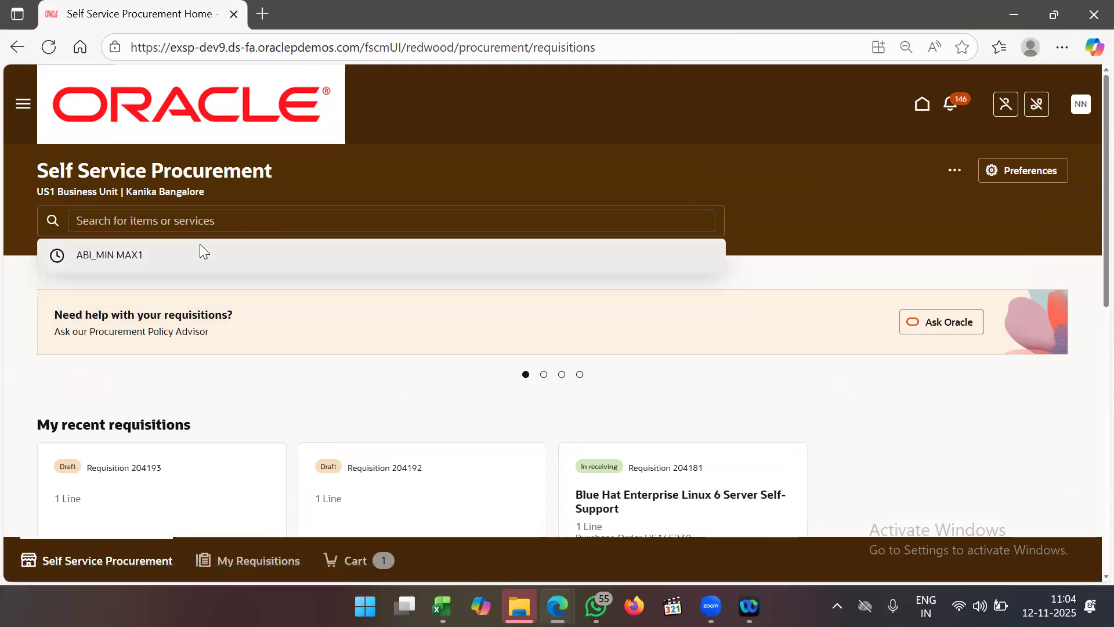
pyautogui.click(199, 245)
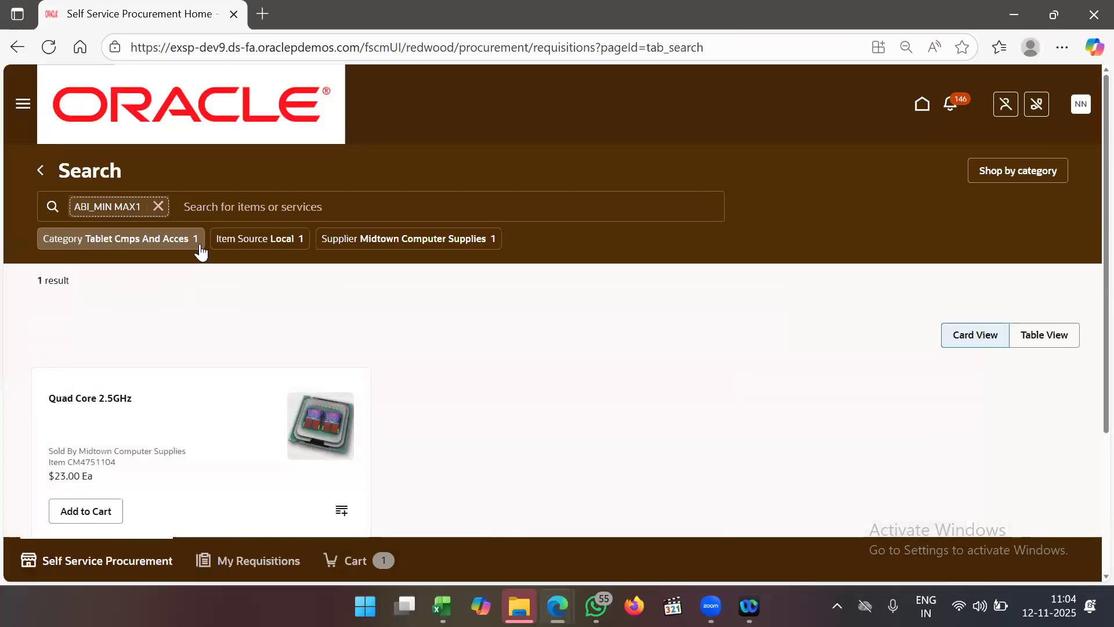
pyautogui.scroll(-3, 349, 350)
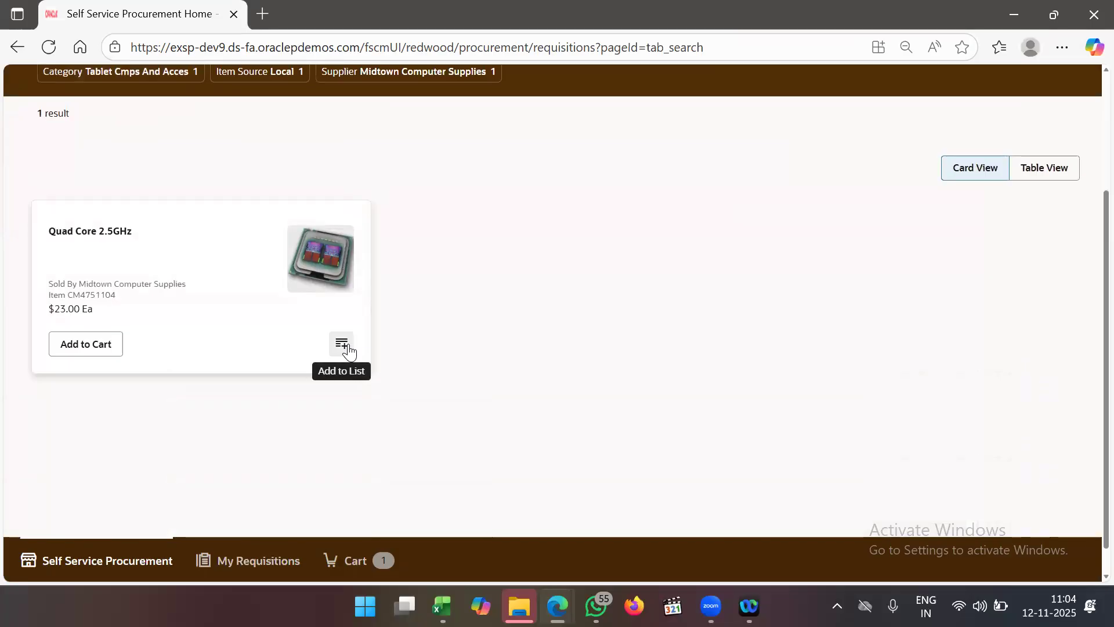
pyautogui.scroll(-1, 576, 410)
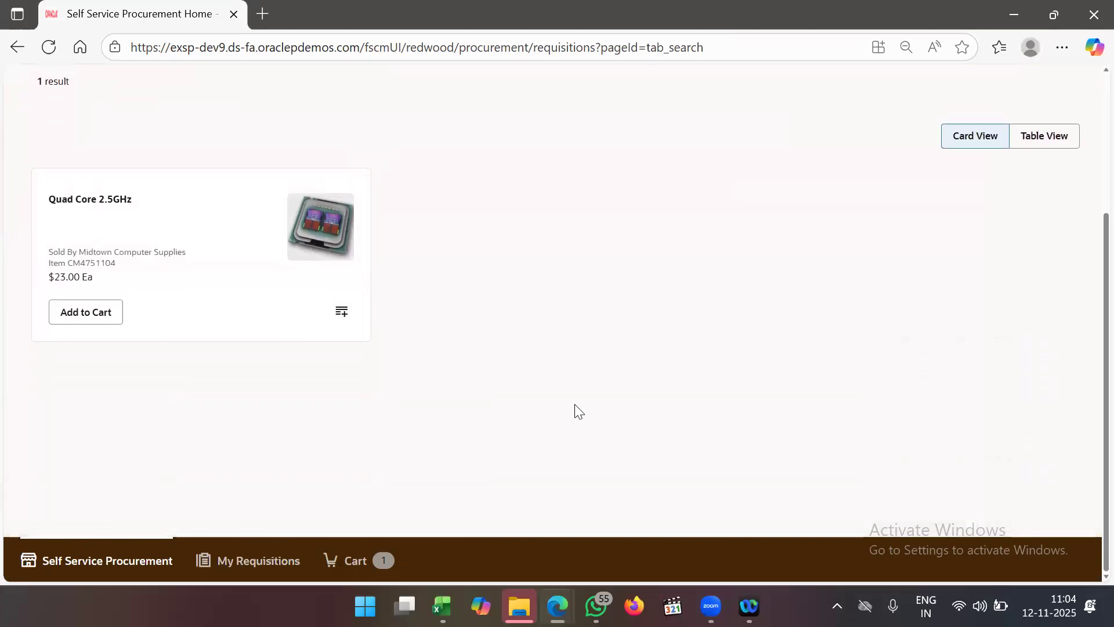
pyautogui.scroll(4, 579, 412)
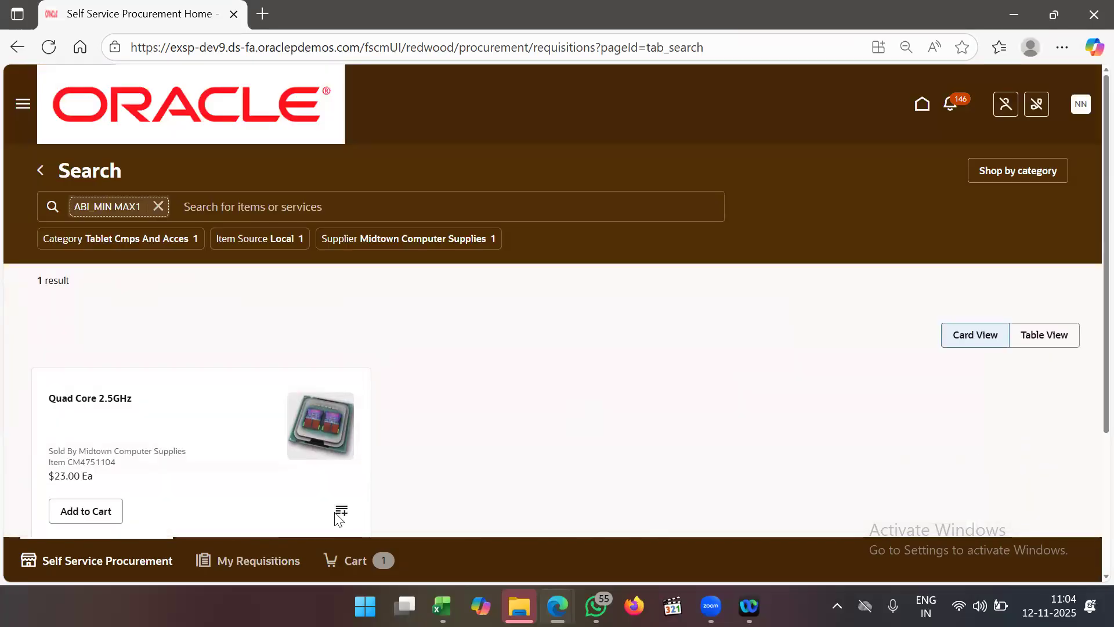
# - Open My Requisitions and scroll through all 487 requisitions and their statuses
pyautogui.click(244, 562)
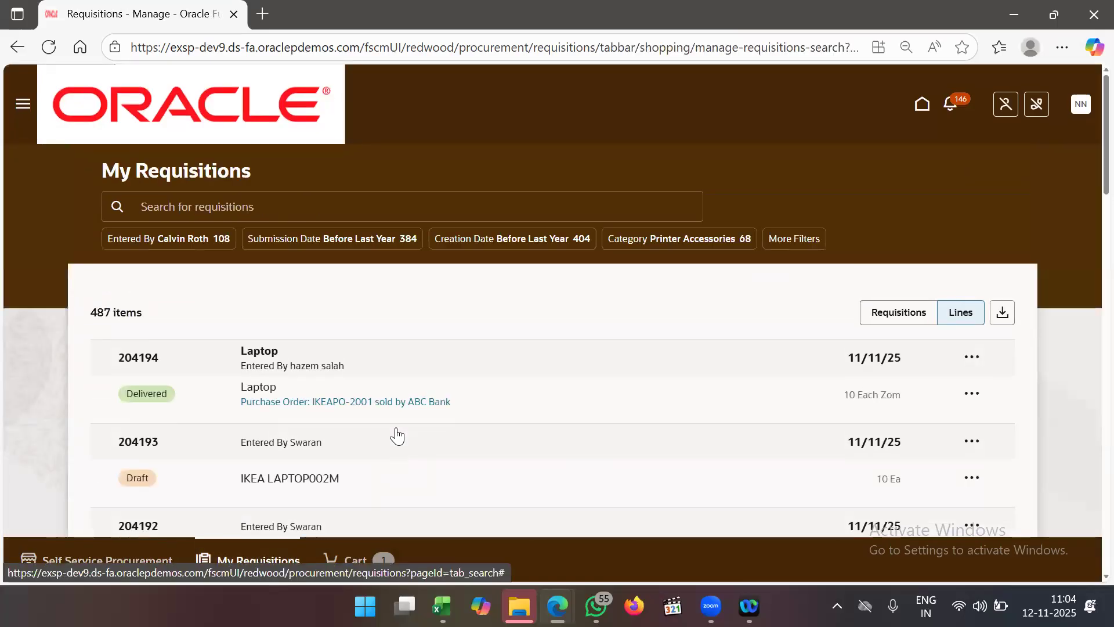
pyautogui.scroll(-15, 361, 405)
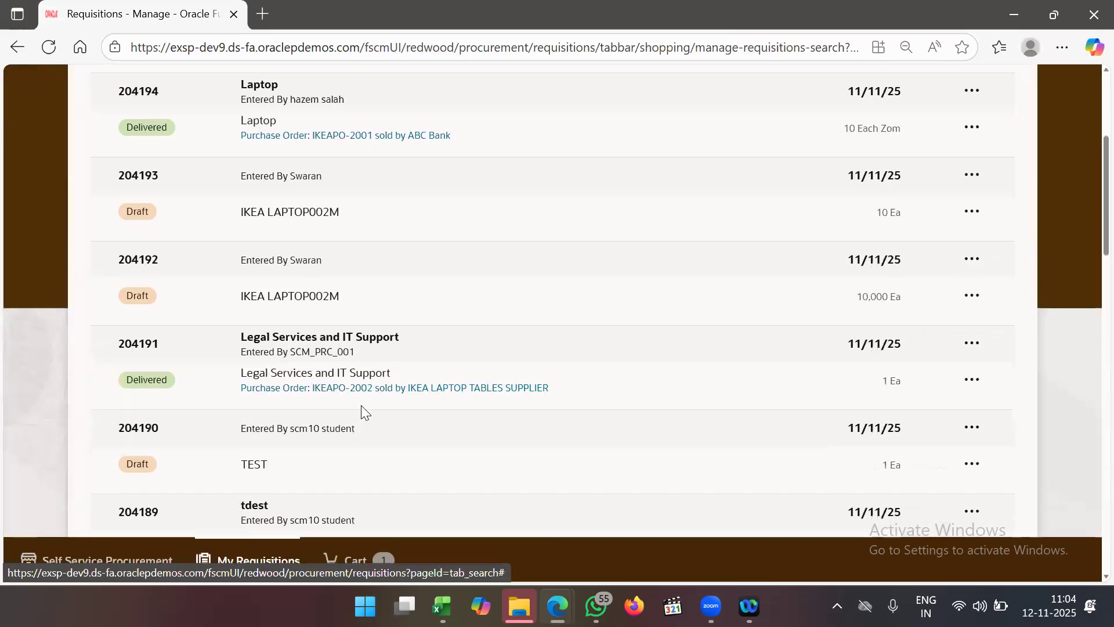
pyautogui.scroll(-15, 362, 408)
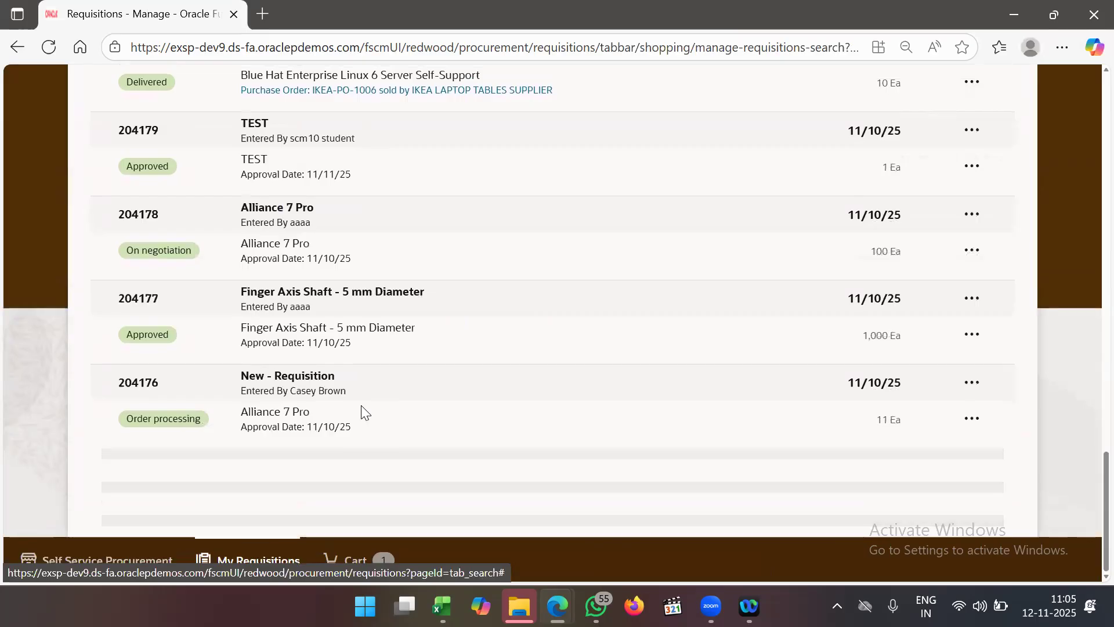
pyautogui.scroll(-5, 361, 405)
pyautogui.scroll(-20, 361, 405)
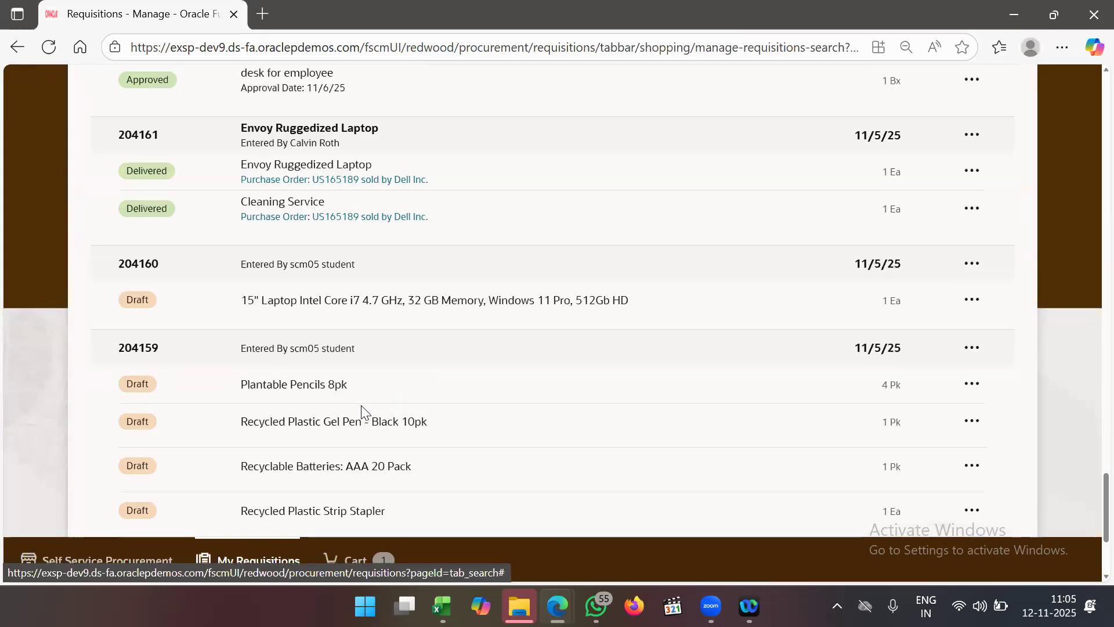
pyautogui.scroll(-6, 362, 406)
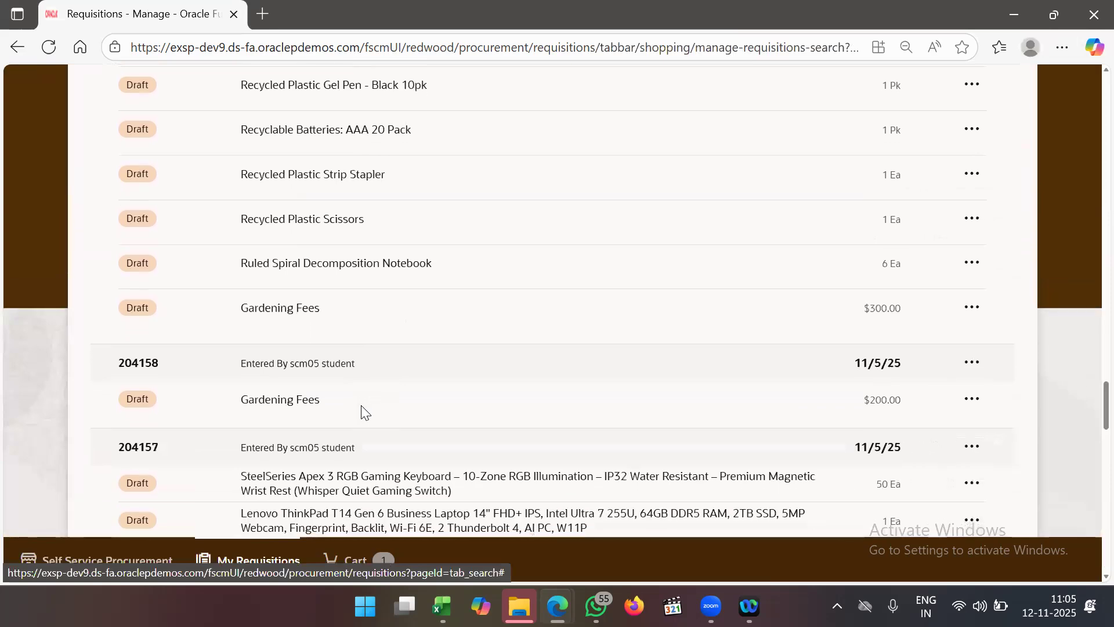
pyautogui.scroll(-16, 361, 406)
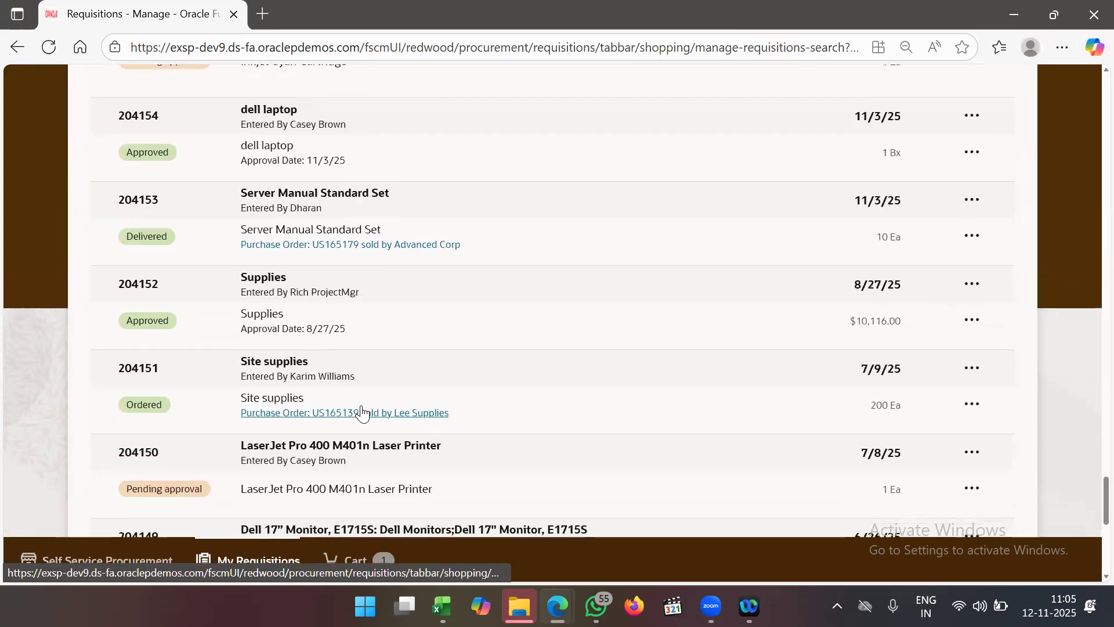
pyautogui.scroll(-6, 361, 406)
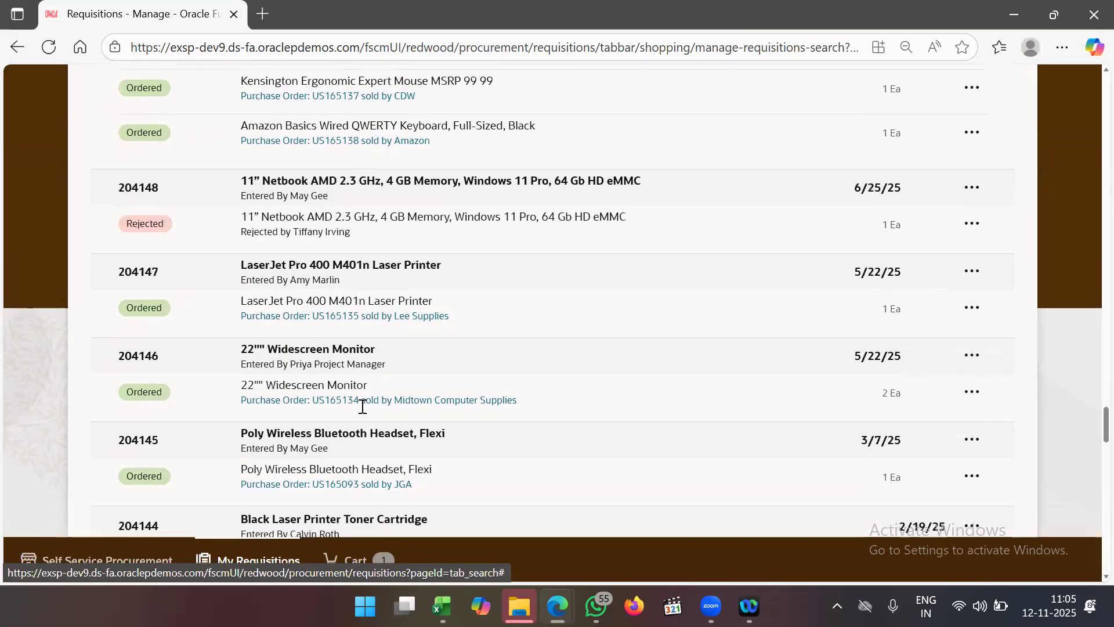
pyautogui.scroll(-20, 361, 406)
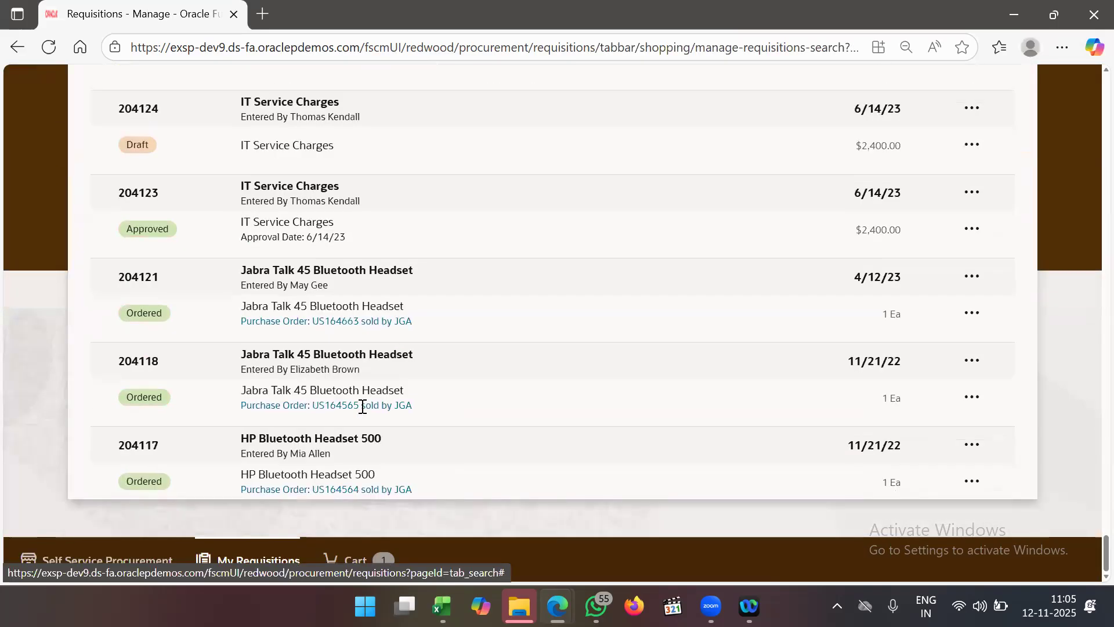
pyautogui.scroll(-20, 362, 406)
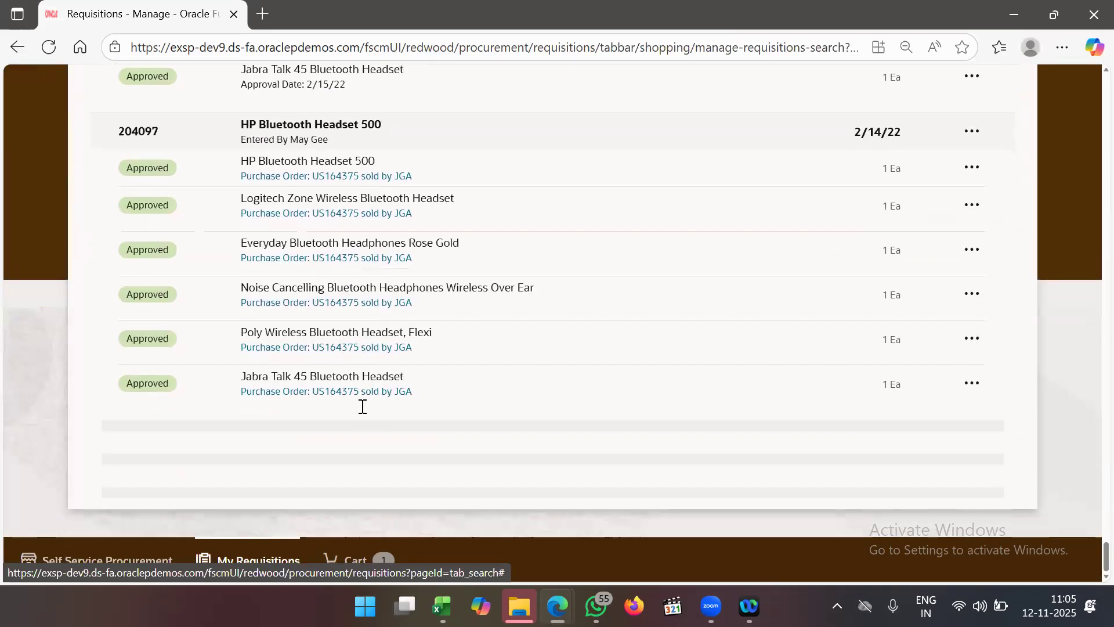
pyautogui.scroll(20, 528, 319)
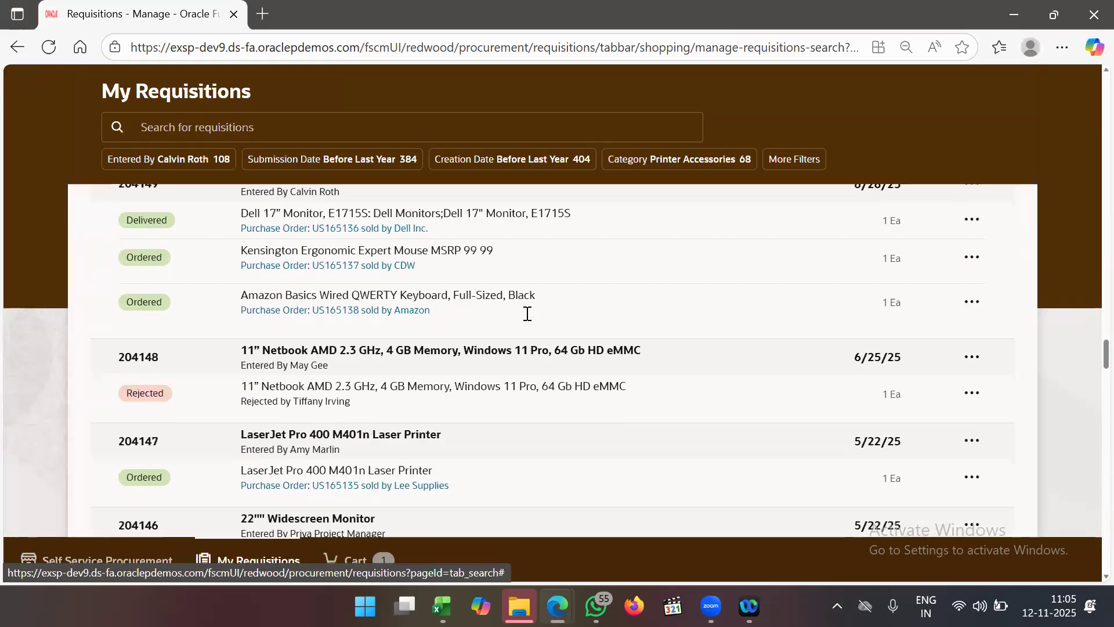
pyautogui.scroll(5, 527, 313)
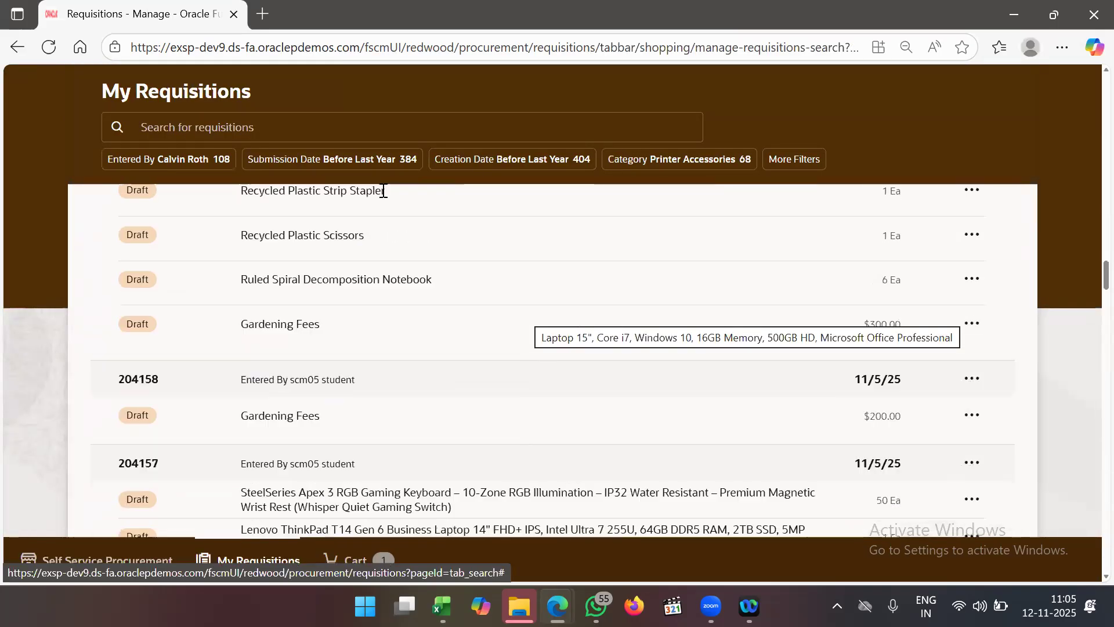
pyautogui.click(202, 119)
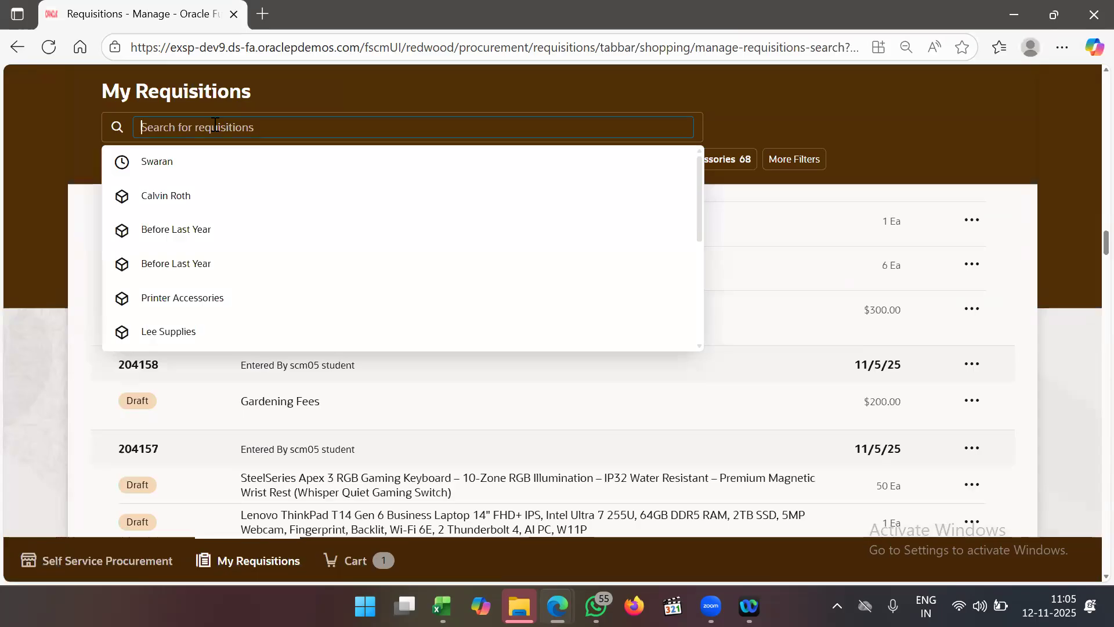
# - Filter requisitions by the recent requester to show 204193, 204192 and 204181, then open 204193's cart
pyautogui.click(192, 167)
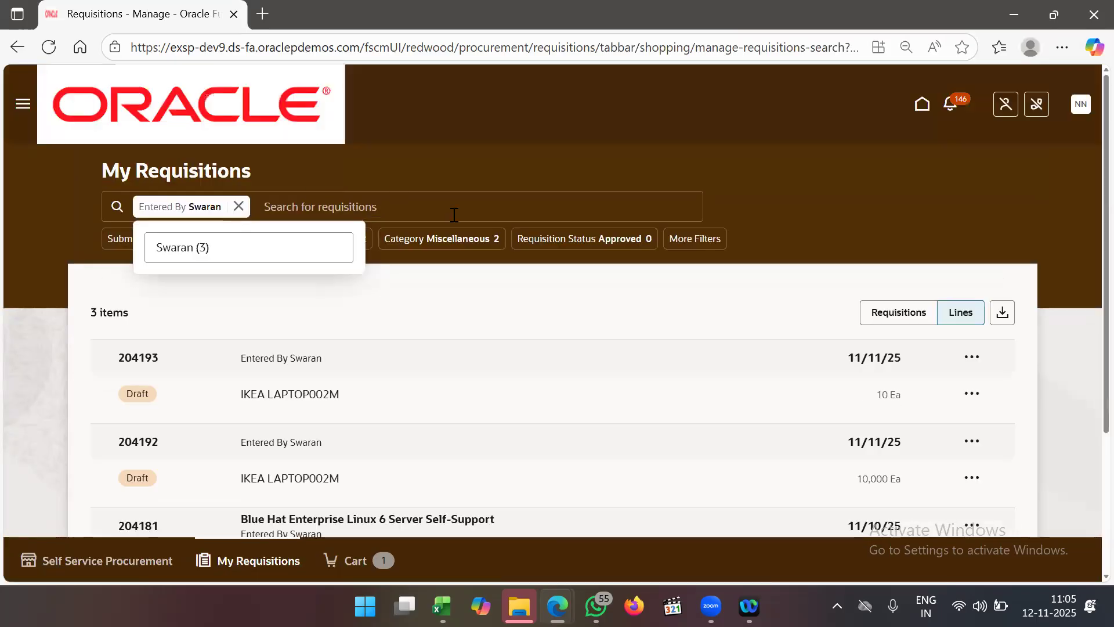
pyautogui.scroll(-4, 511, 303)
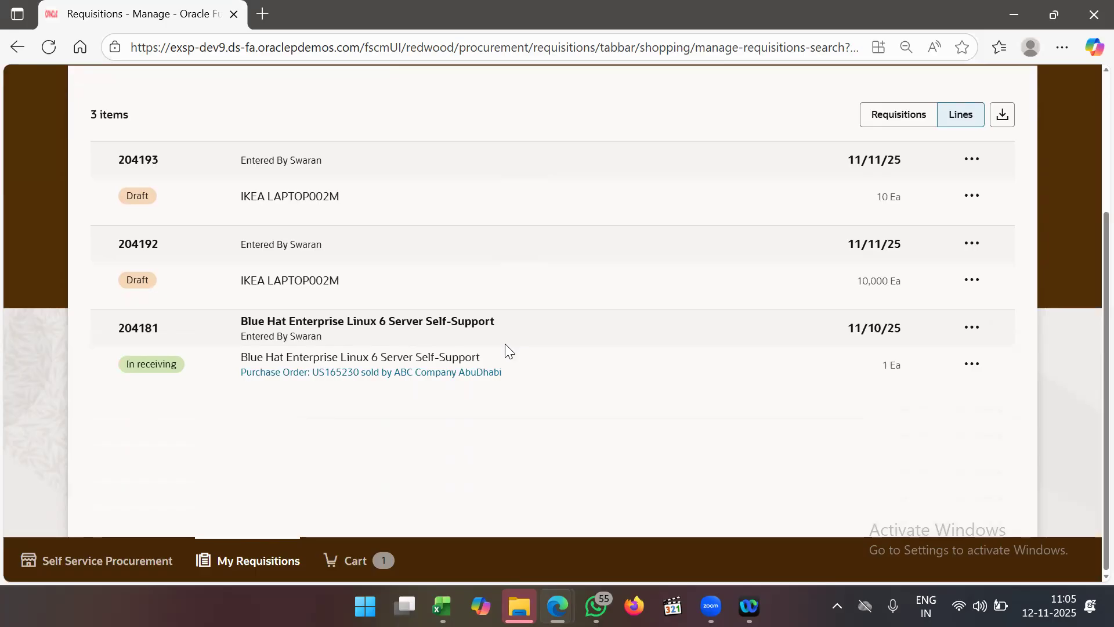
pyautogui.scroll(4, 583, 358)
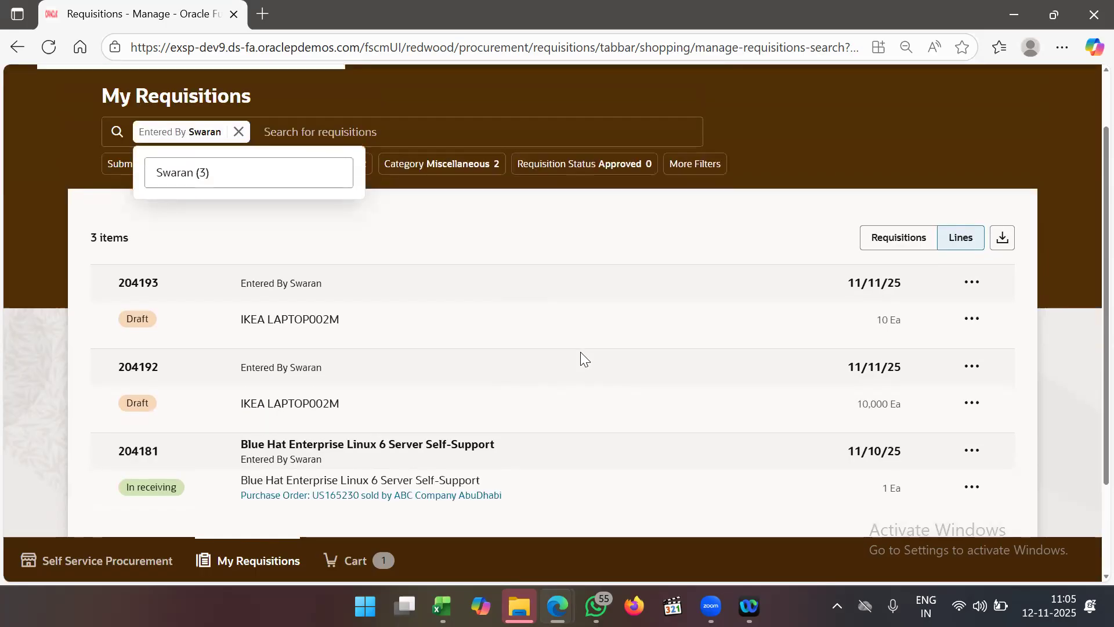
pyautogui.click(346, 566)
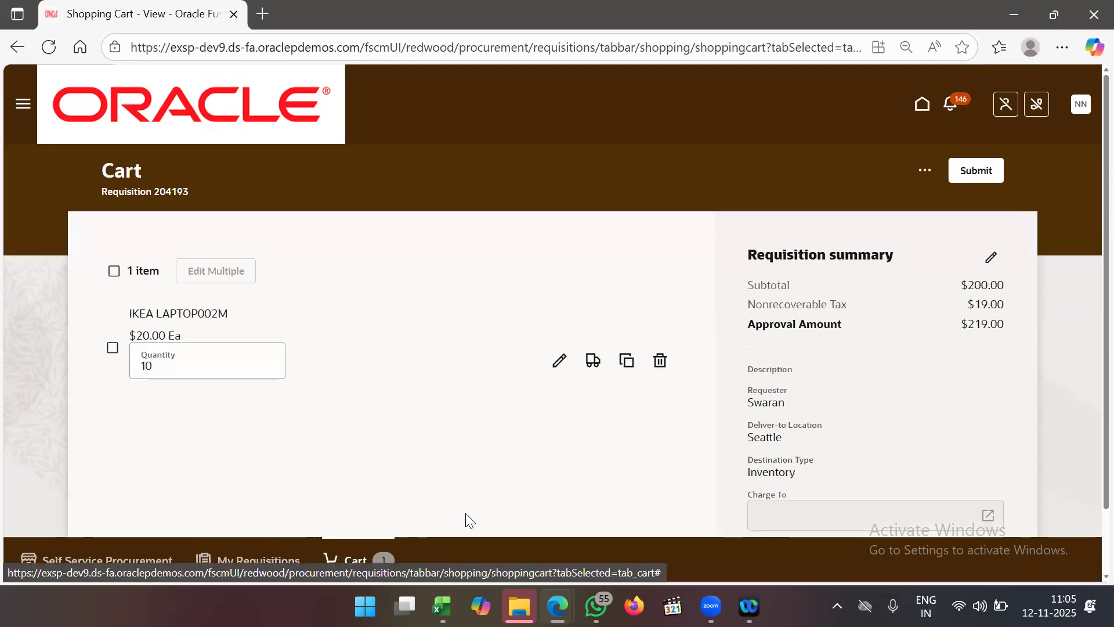
# - Review the 204193 cart (10 IKEA LAPTOP002M, $219.00 with tax), then switch to Zoom Workplace
pyautogui.scroll(-2, 657, 405)
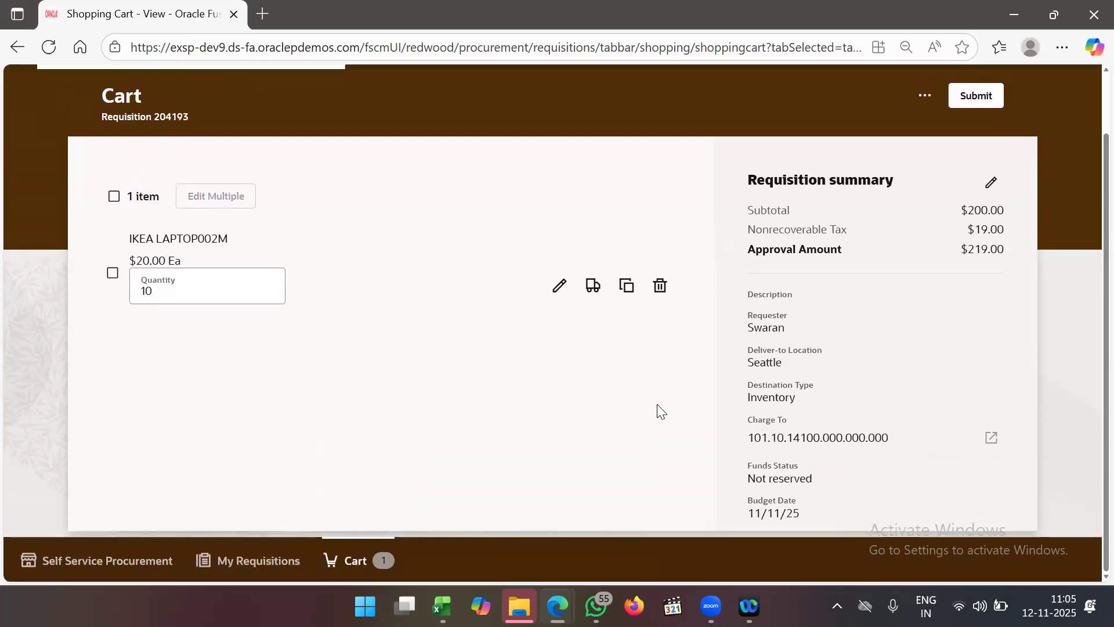
pyautogui.click(926, 103)
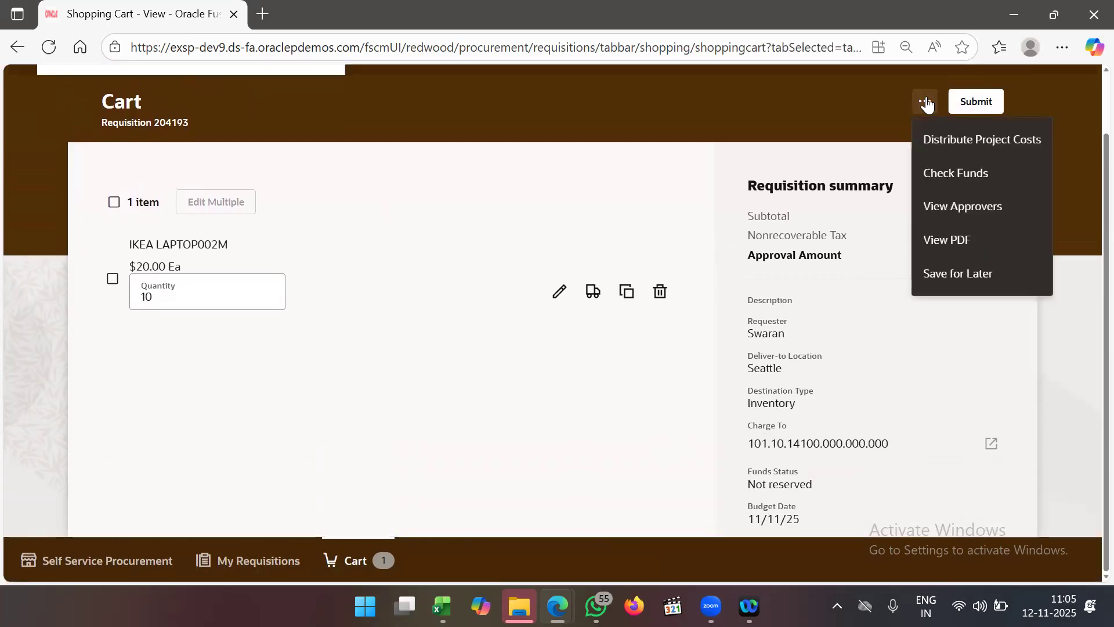
pyautogui.click(830, 116)
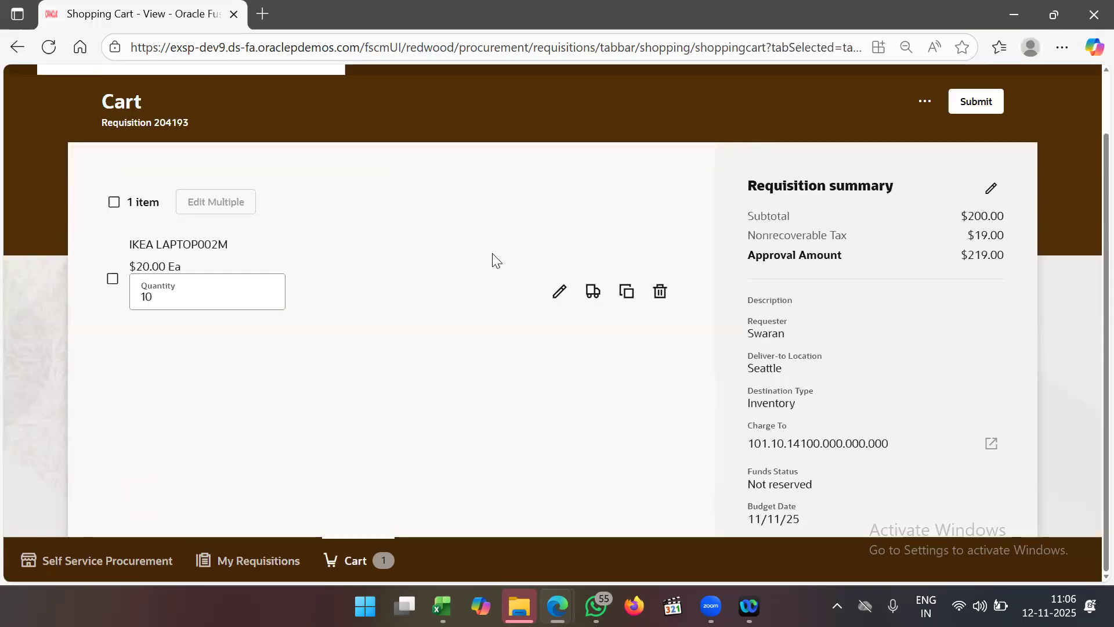
pyautogui.scroll(2, 492, 253)
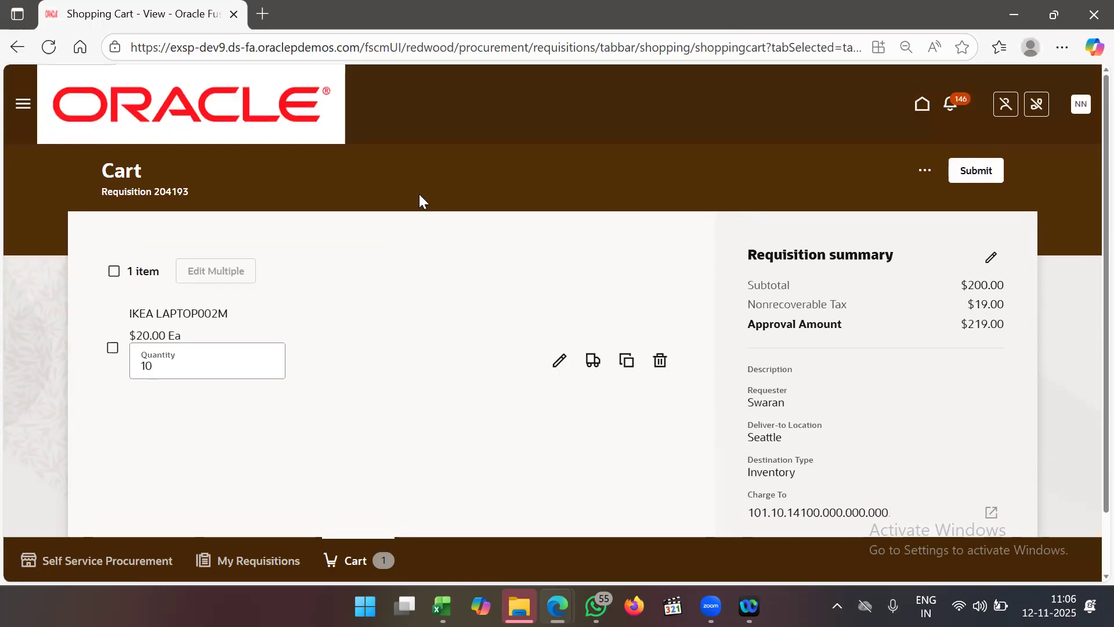
pyautogui.click(23, 103)
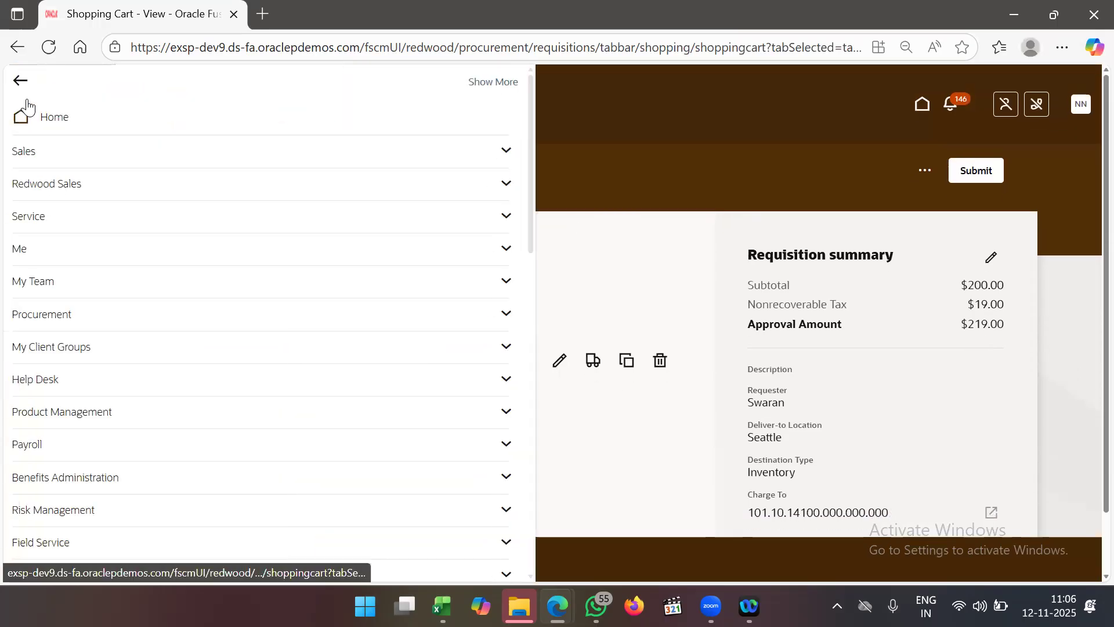
pyautogui.click(677, 139)
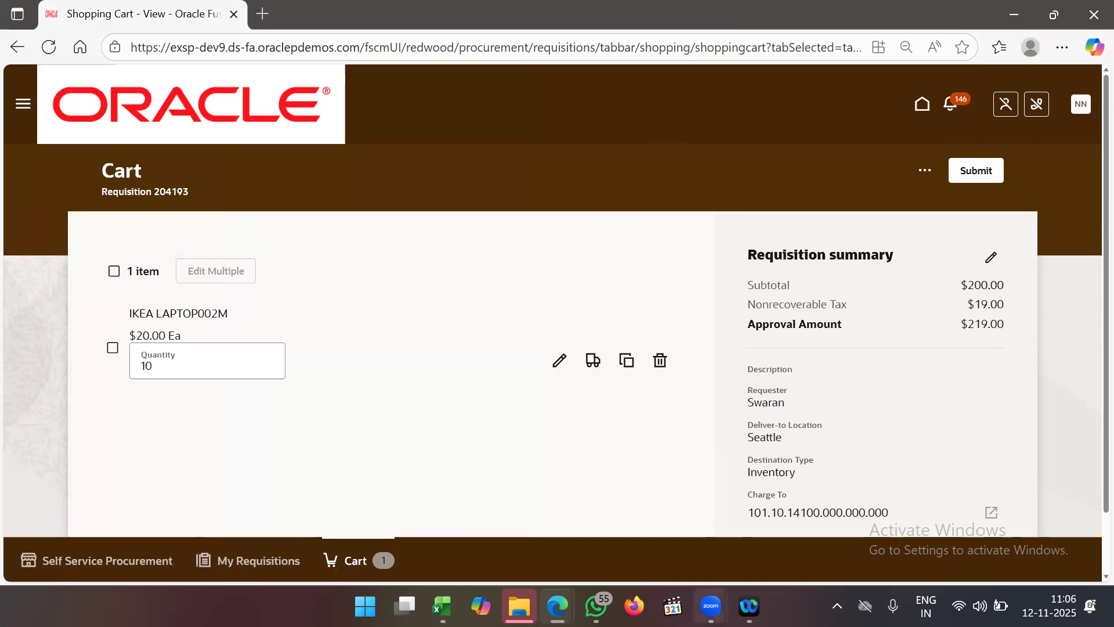
pyautogui.moveTo(711, 606)
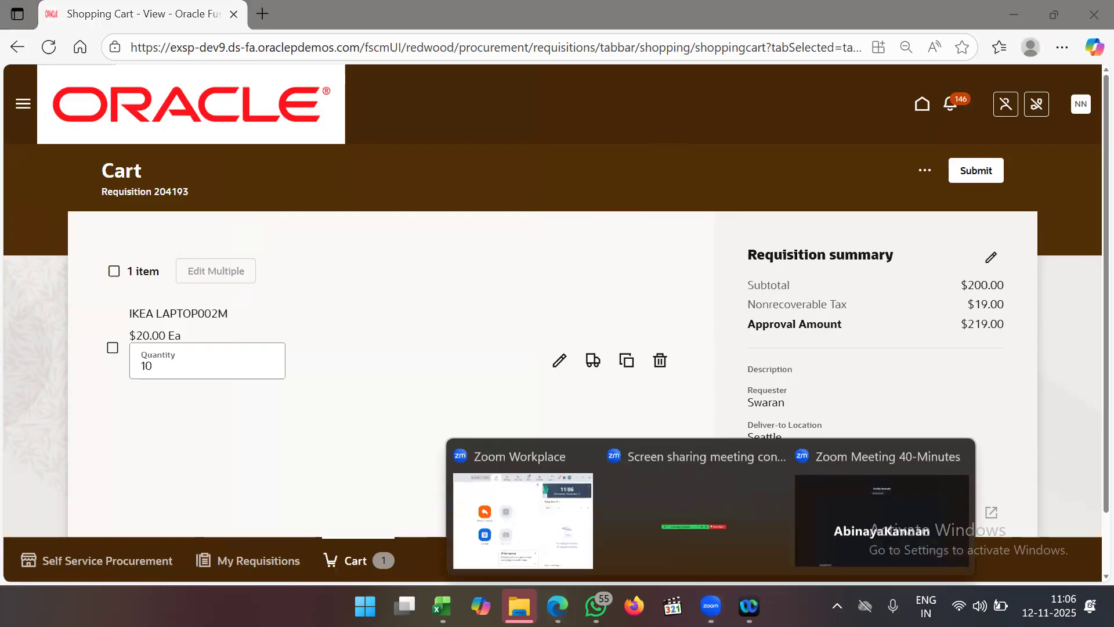
pyautogui.click(545, 512)
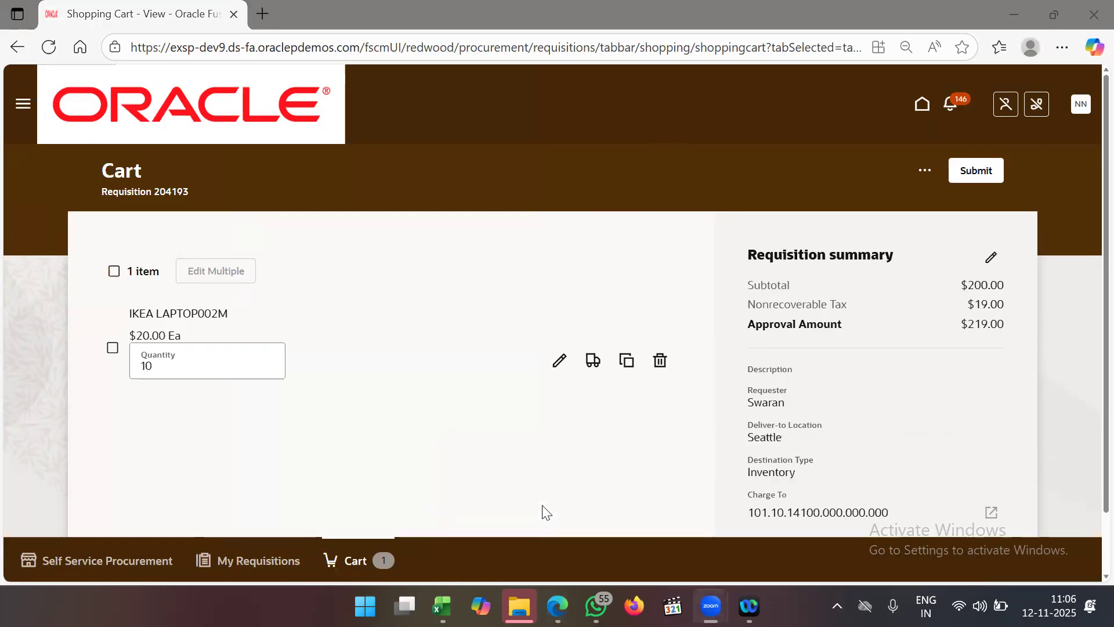